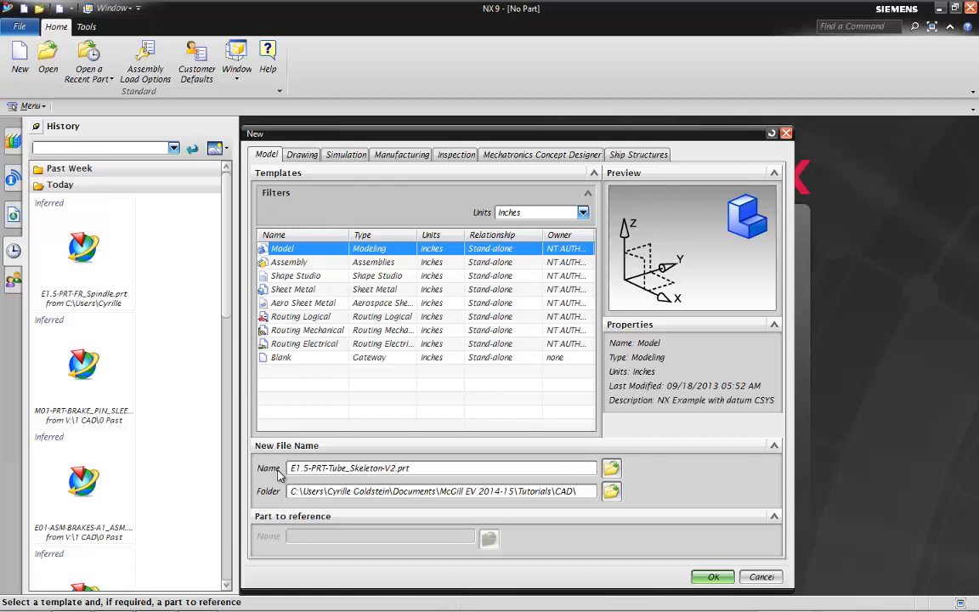
- Create the inch model part E1.5-PRT-Tube_Skeleton-V2.prt and start a sketch on its XY plane
left_click(713, 576)
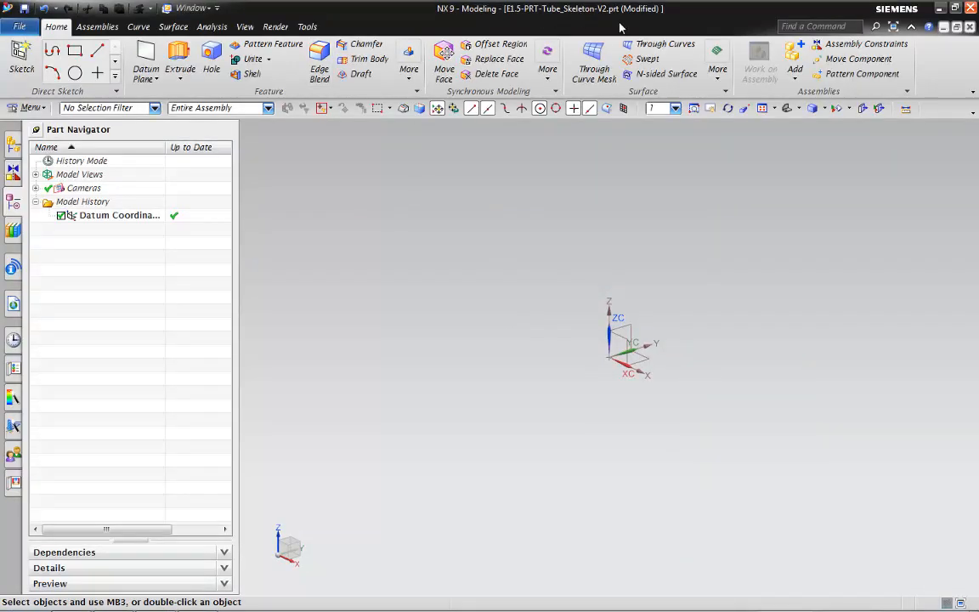
left_click(11, 62)
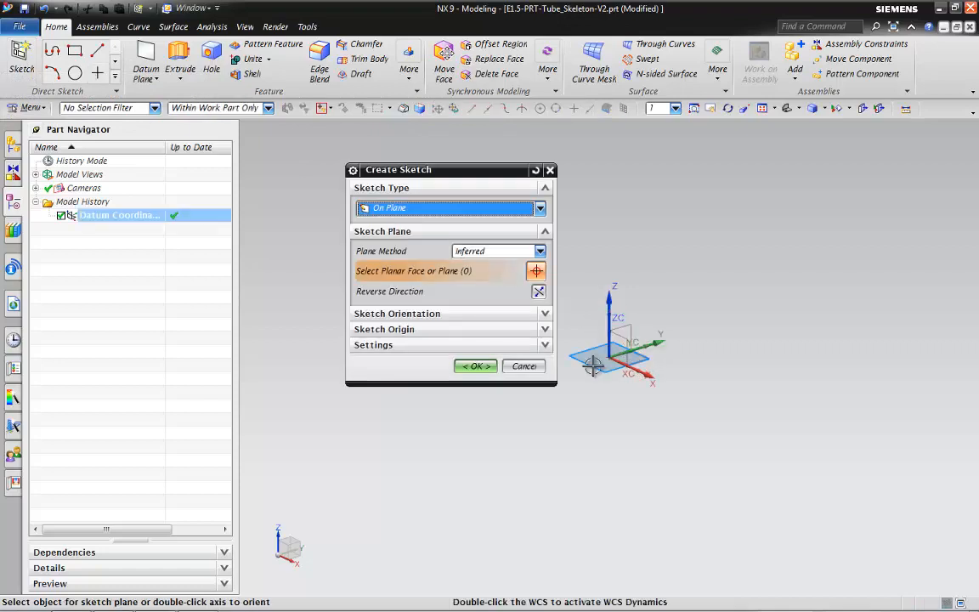
left_click(476, 366)
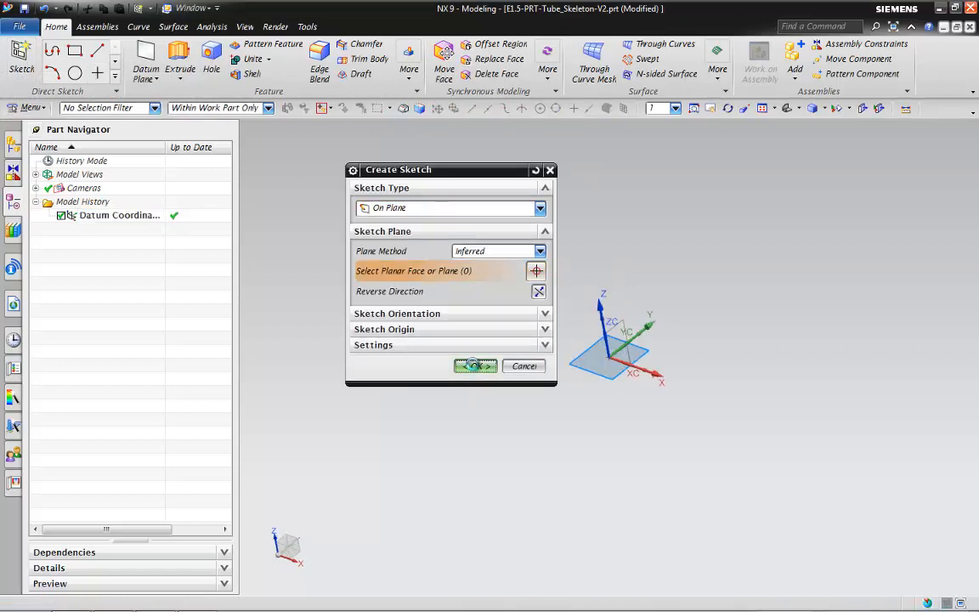
- Sketch a 12 by 12 inch rectangle from the origin into the positive XY quadrant and finish the sketch
left_click(106, 51)
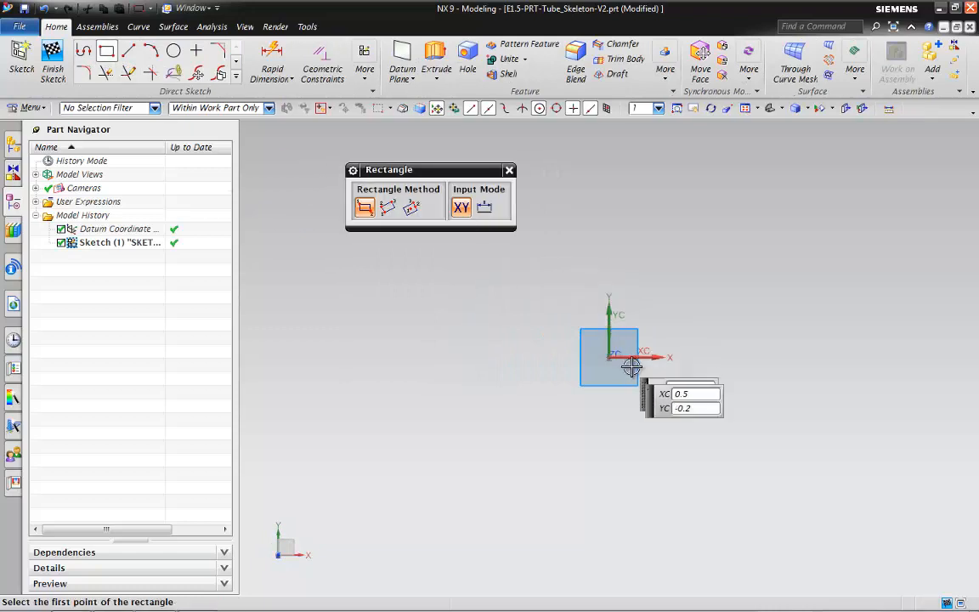
left_click(608, 357)
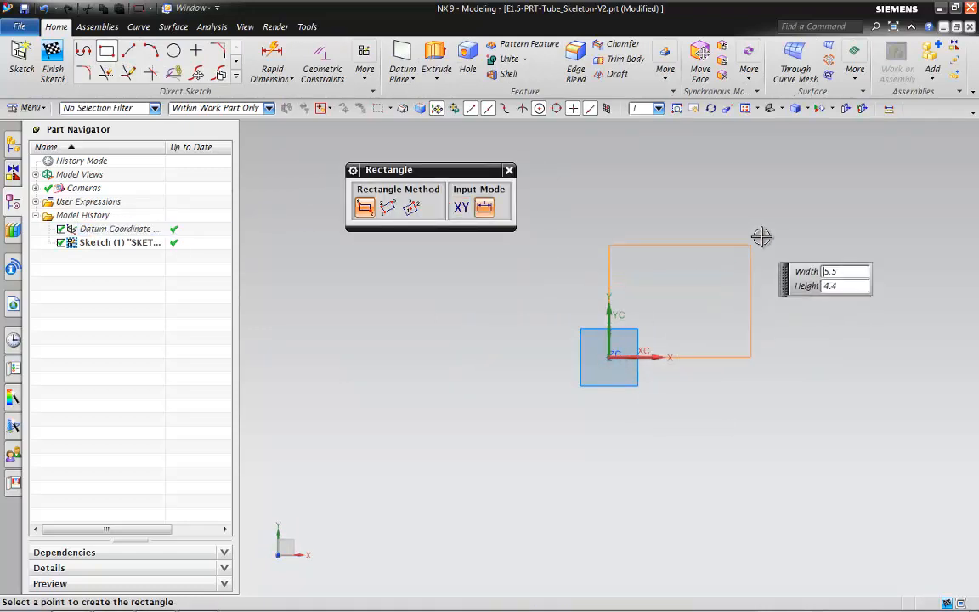
scroll(829, 253, "down", 3)
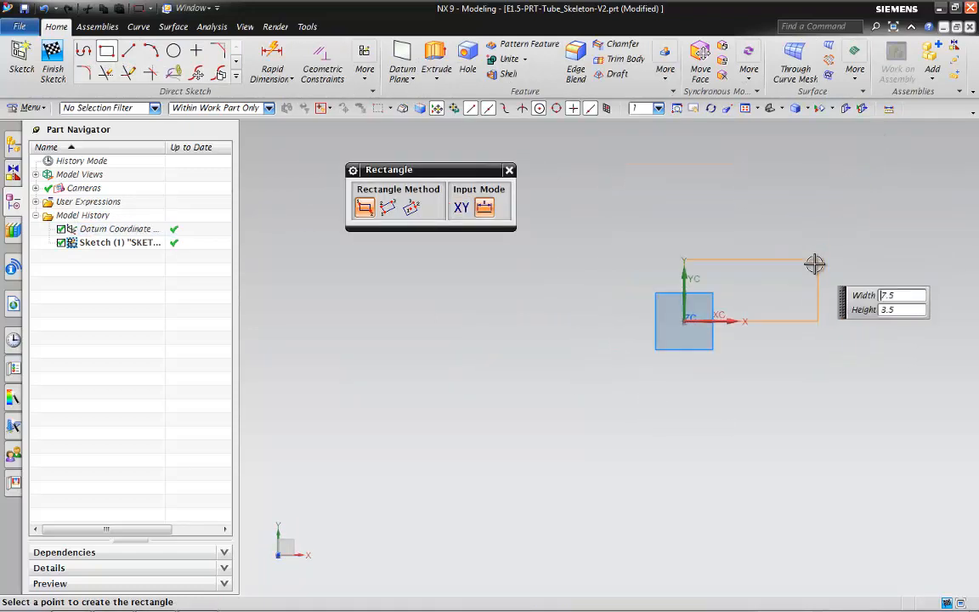
scroll(854, 205, "up", 5)
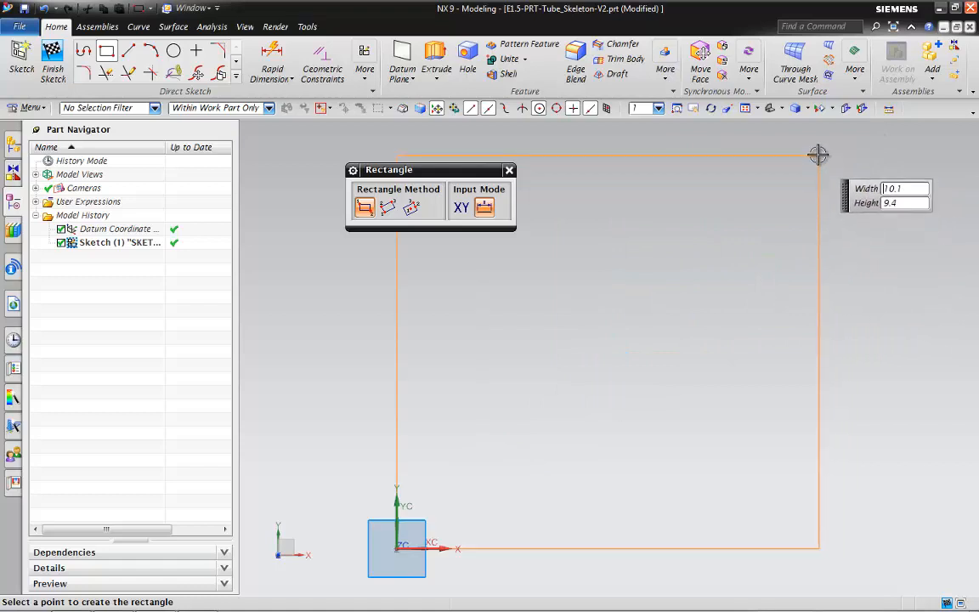
scroll(769, 293, "down", 6)
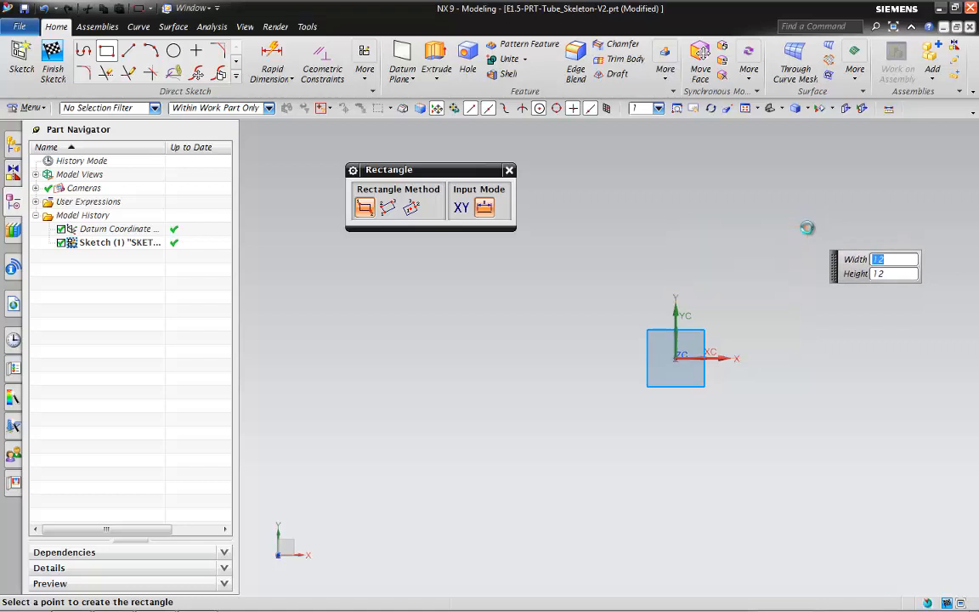
left_click(806, 227)
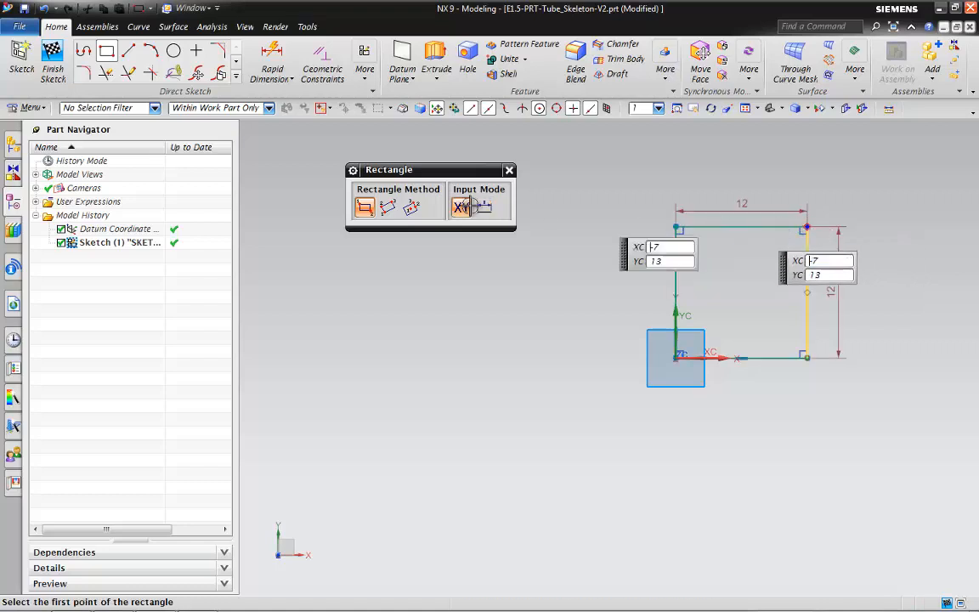
left_click(508, 171)
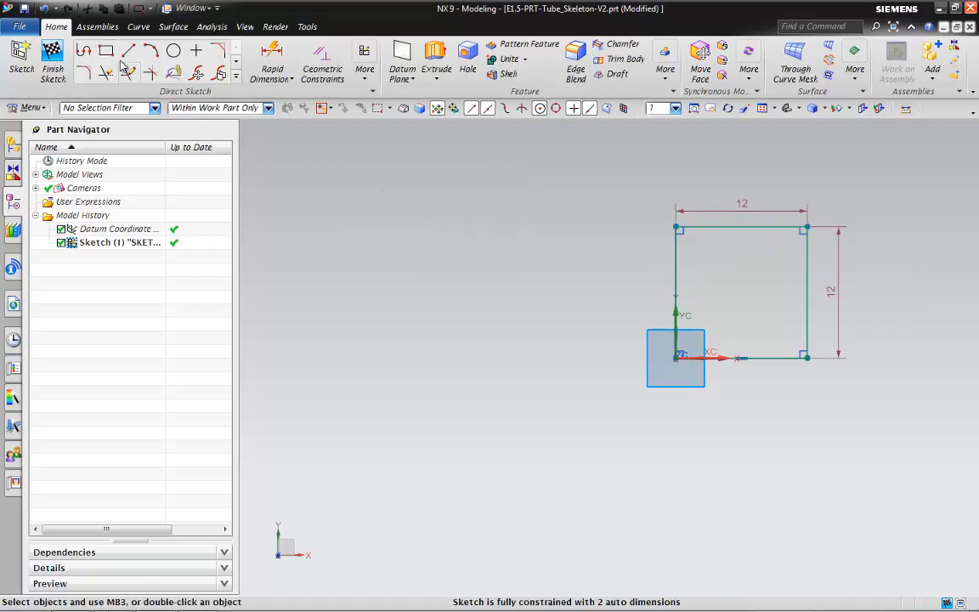
left_click(52, 58)
- Create an At Angle datum plane through the Z axis, at 45 degrees to the YZ plane
mouse_move(535, 406)
middle_mouse_down()
mouse_move(568, 430)
mouse_move(562, 382)
mouse_move(552, 378)
mouse_move(550, 402)
mouse_move(494, 391)
middle_mouse_up()
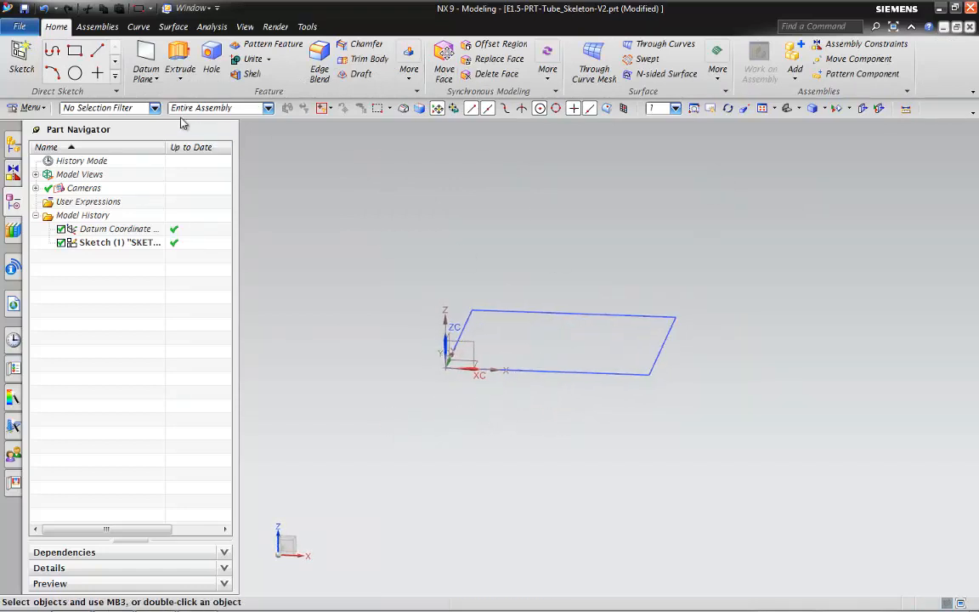
left_click(145, 58)
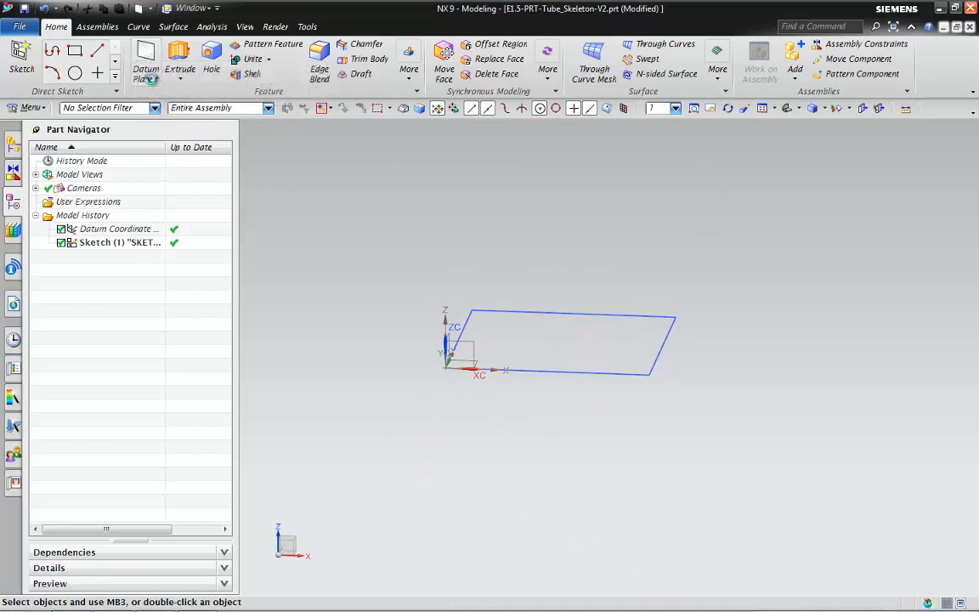
left_click(422, 212)
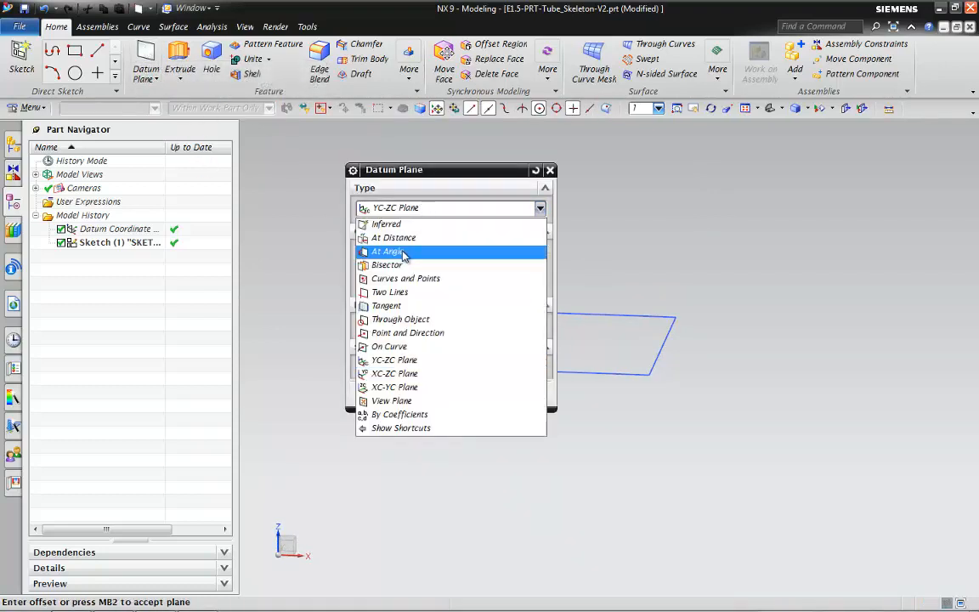
left_click(403, 252)
left_click_drag(438, 169, 289, 189)
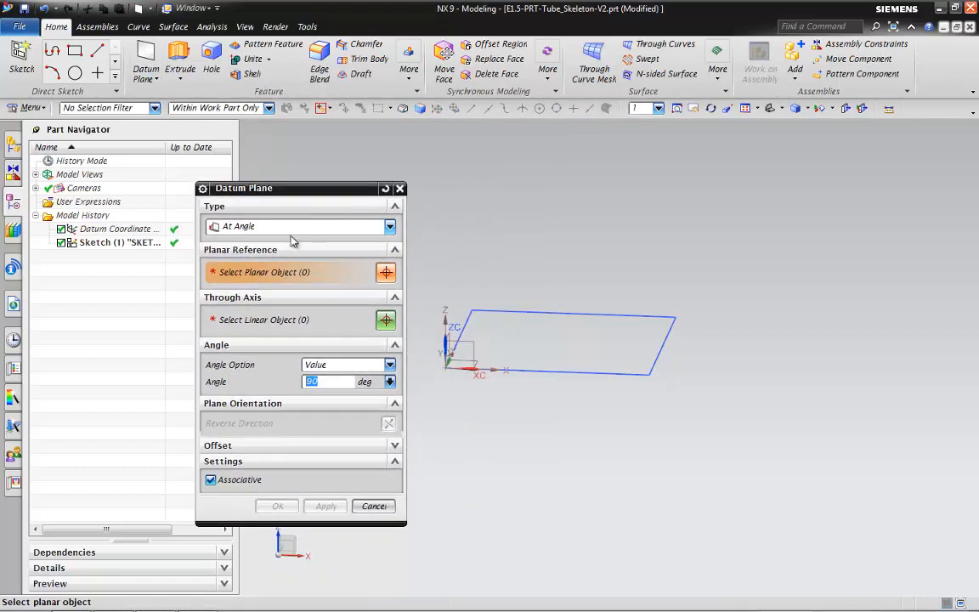
left_click(288, 226)
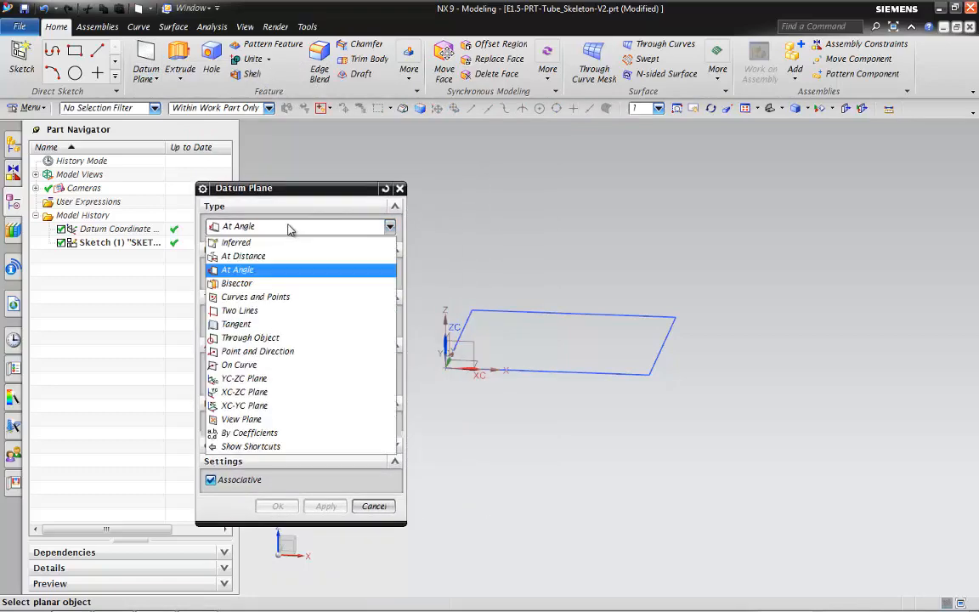
left_click(264, 269)
middle_click_drag(448, 378, 485, 376)
scroll(481, 363, "up", 5)
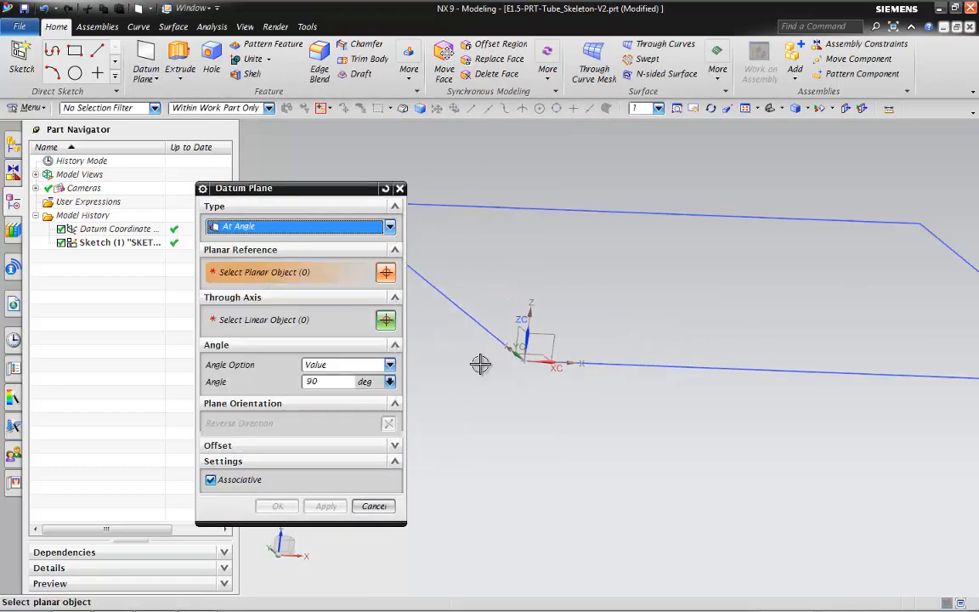
left_click(545, 325)
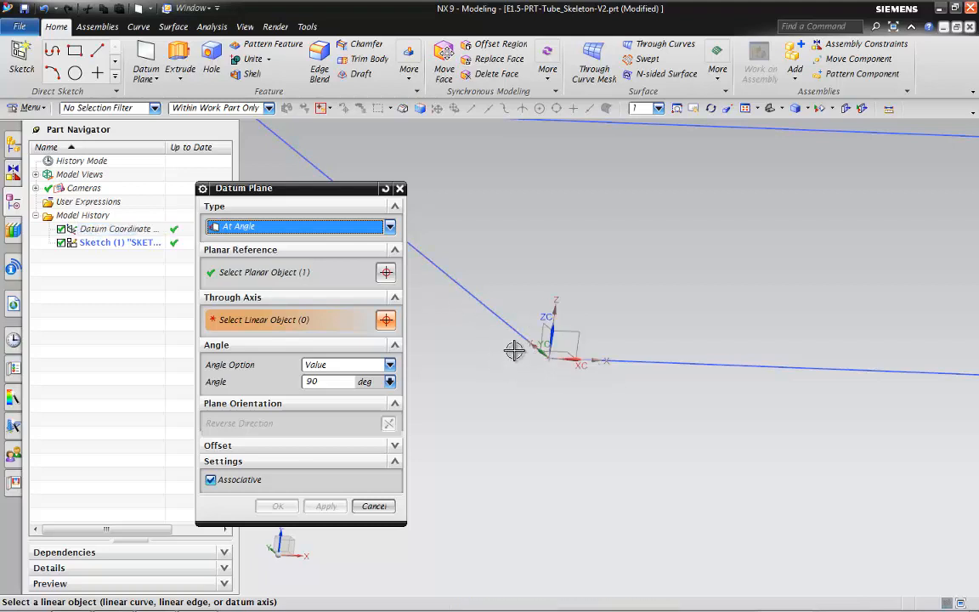
left_click(555, 315)
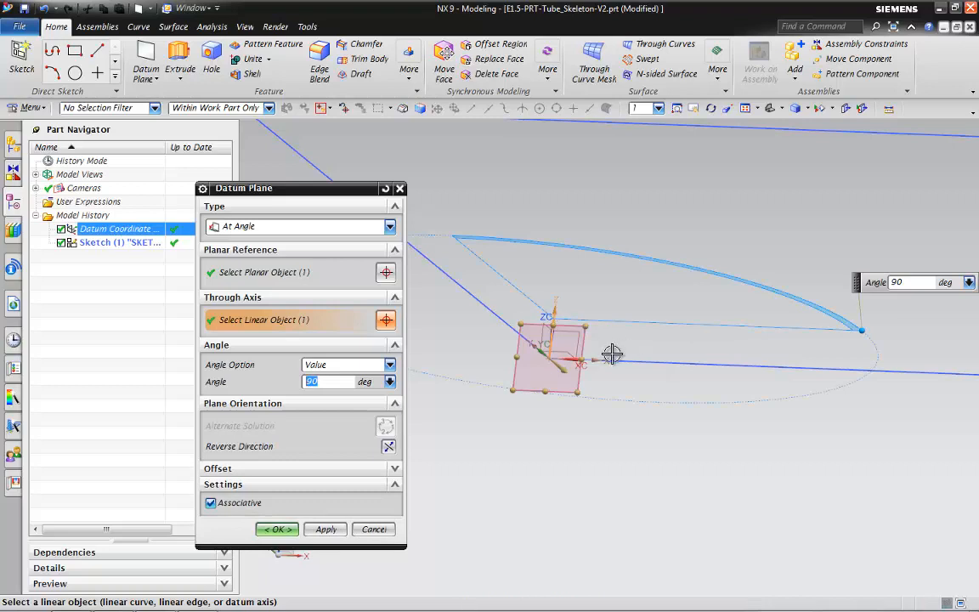
middle_click_drag(614, 354, 548, 387)
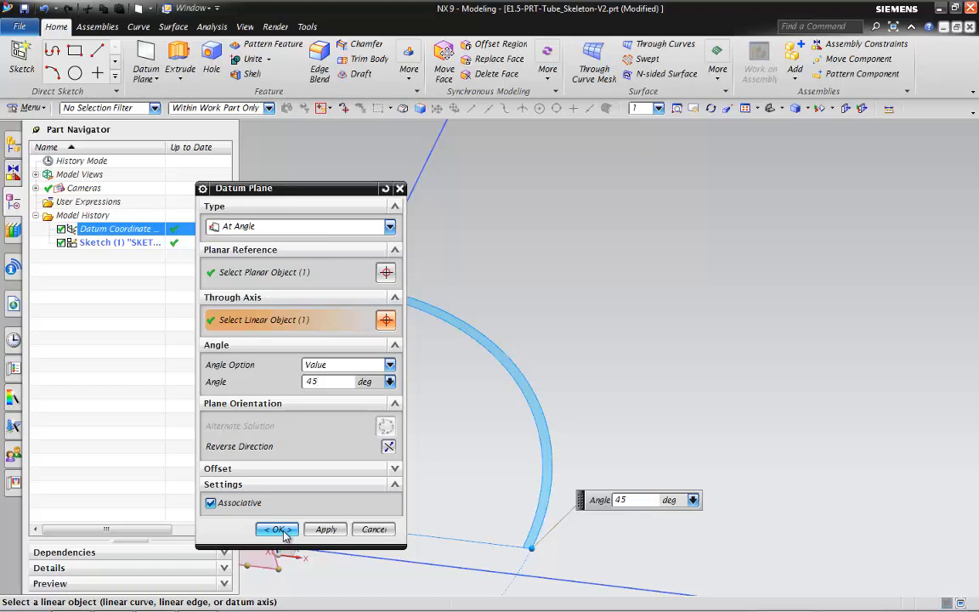
left_click(326, 529)
- Create a second At Angle datum plane through the Z axis, at 90 degrees to the first diagonal datum plane
scroll(637, 375, "down", 6)
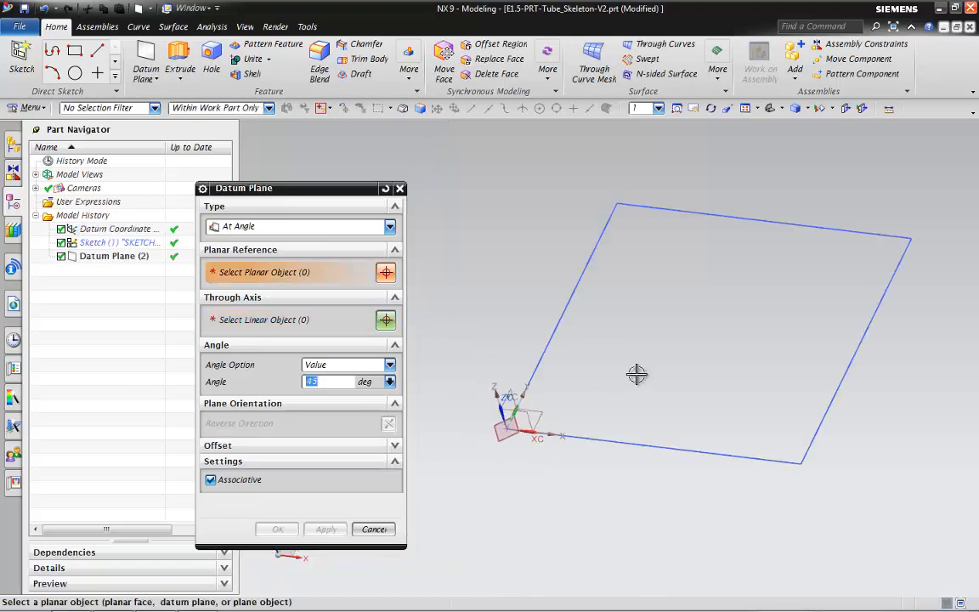
scroll(622, 381, "up", 3)
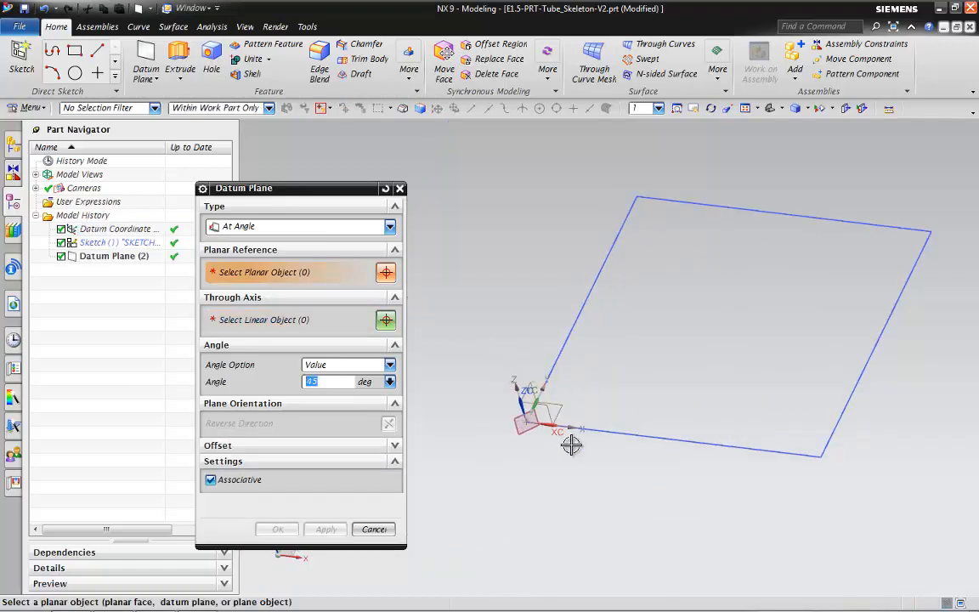
scroll(570, 444, "up", 3)
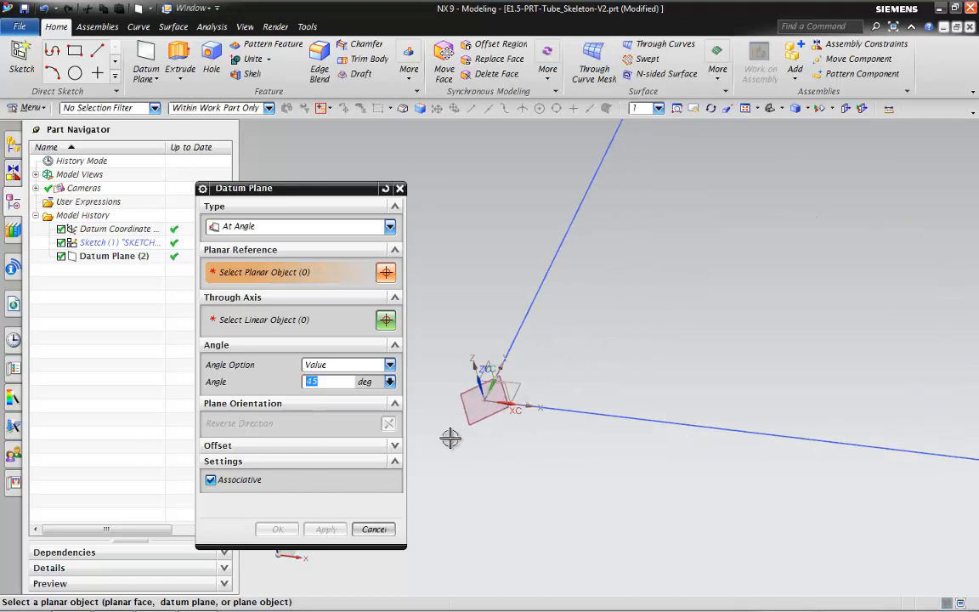
middle_click_drag(450, 437, 654, 433)
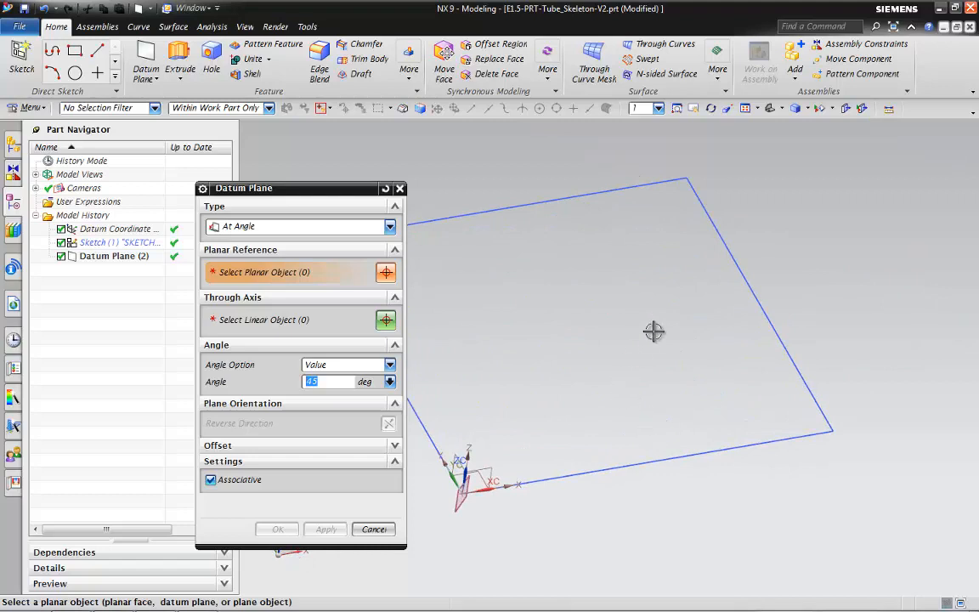
middle_click_drag(654, 331, 764, 212, "shift")
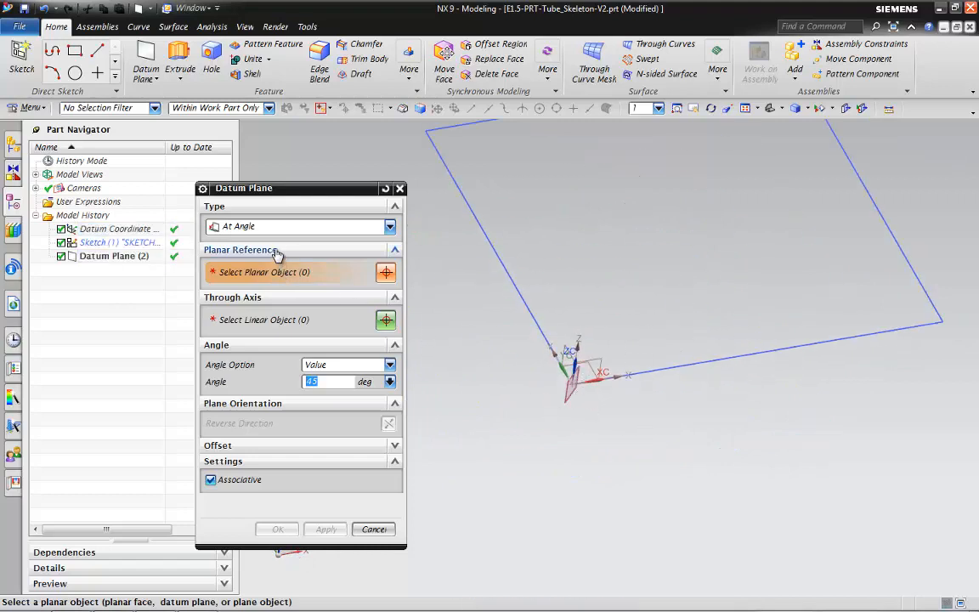
scroll(589, 392, "up", 3)
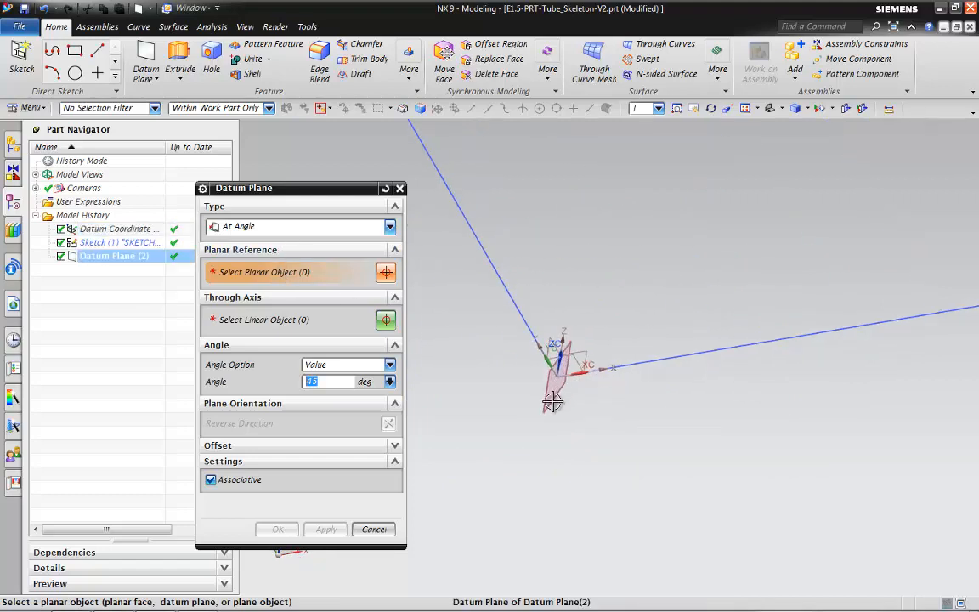
left_click(551, 401)
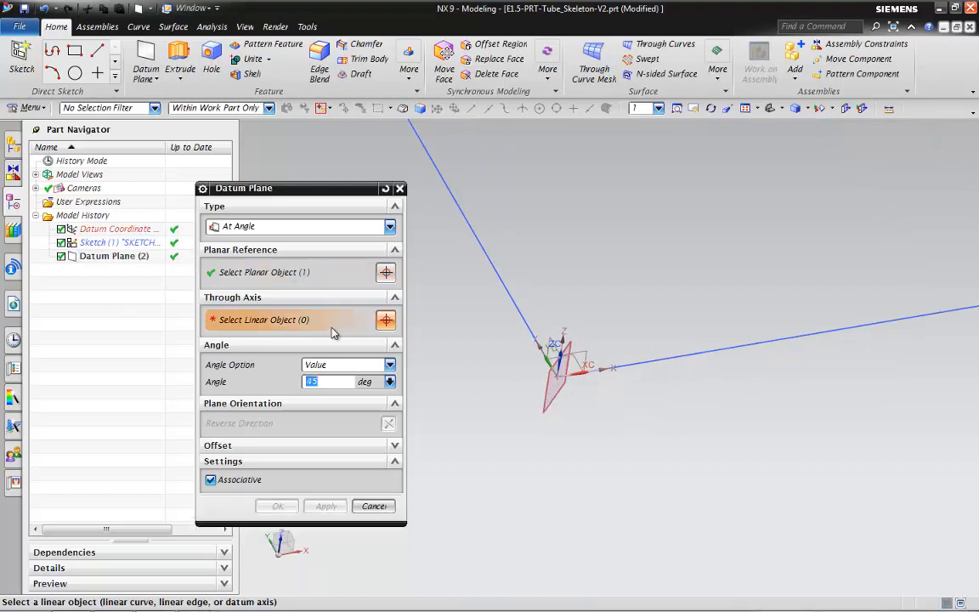
middle_click_drag(561, 357, 556, 397, "shift")
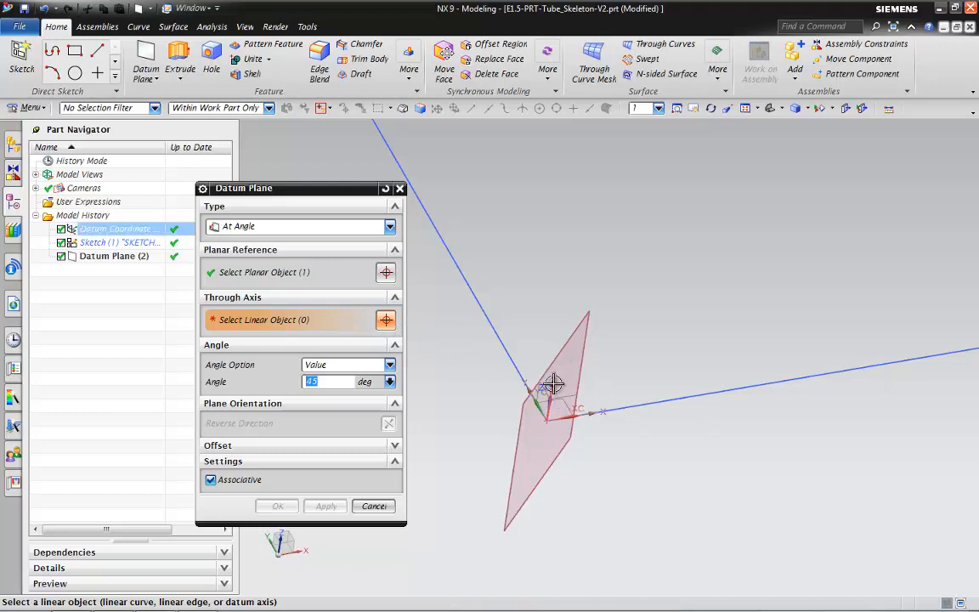
left_click(553, 385)
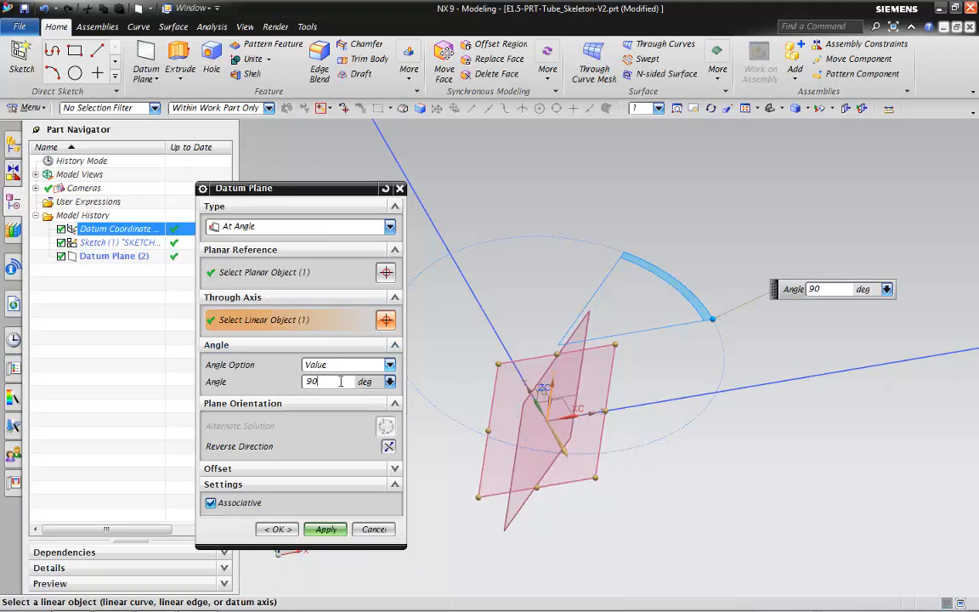
key("Return")
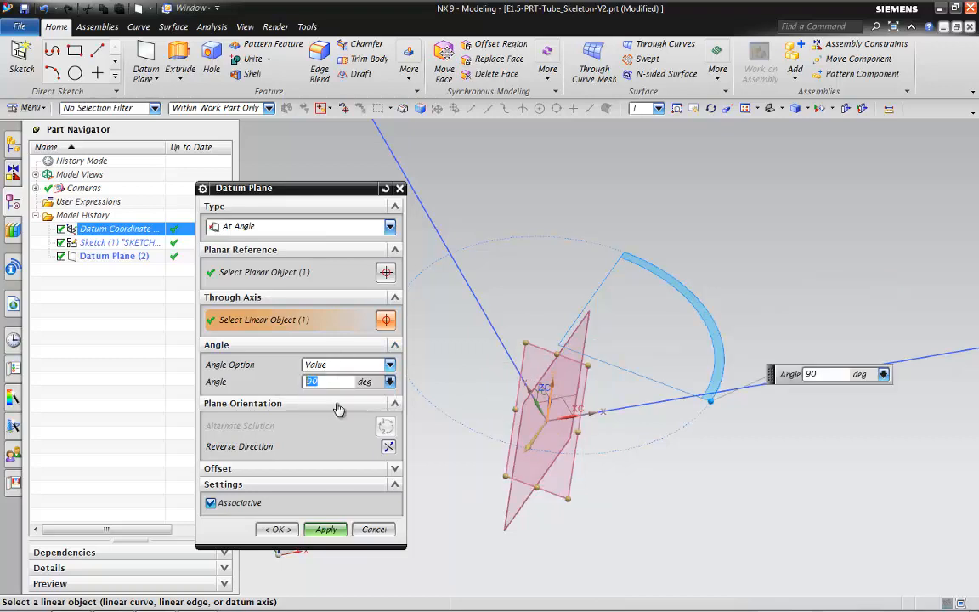
left_click(324, 530)
middle_click_drag(668, 455, 507, 435)
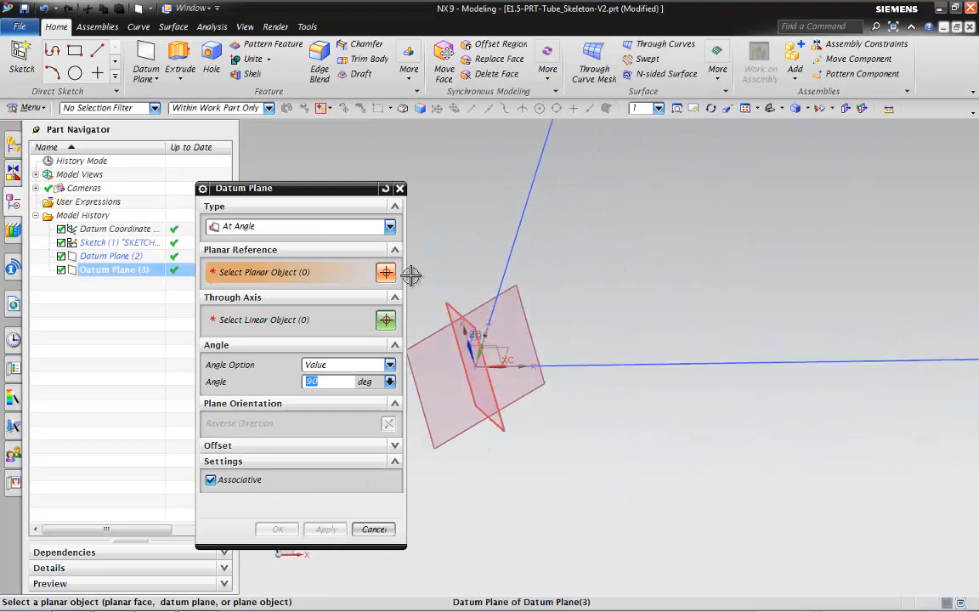
left_click(311, 226)
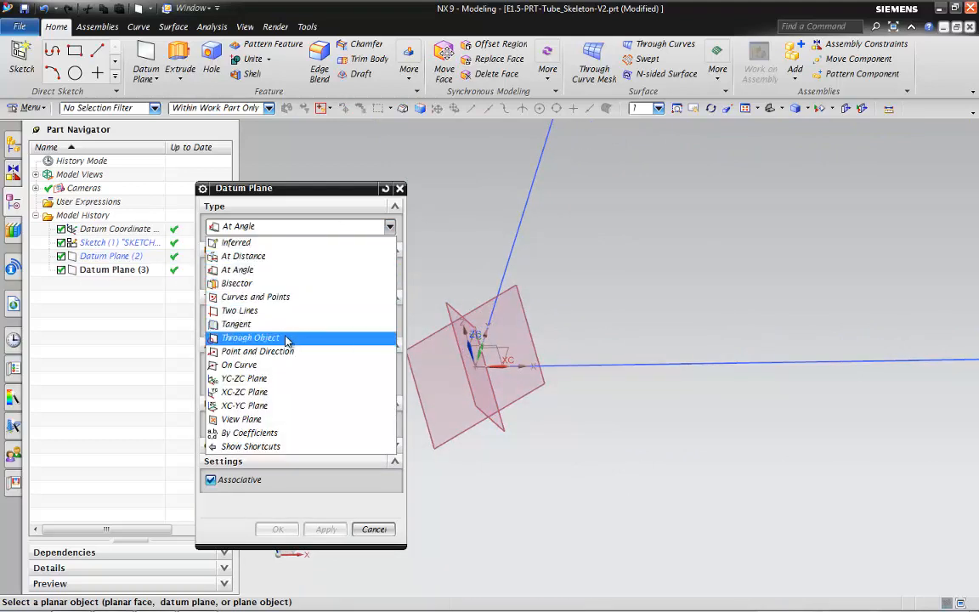
left_click(255, 337)
left_click(343, 228)
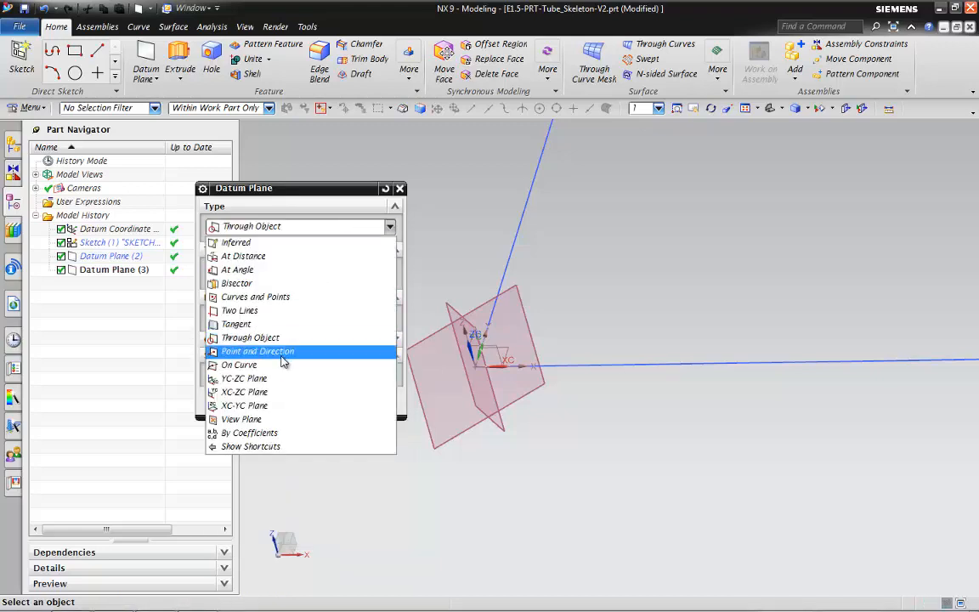
left_click(282, 353)
left_click(316, 227)
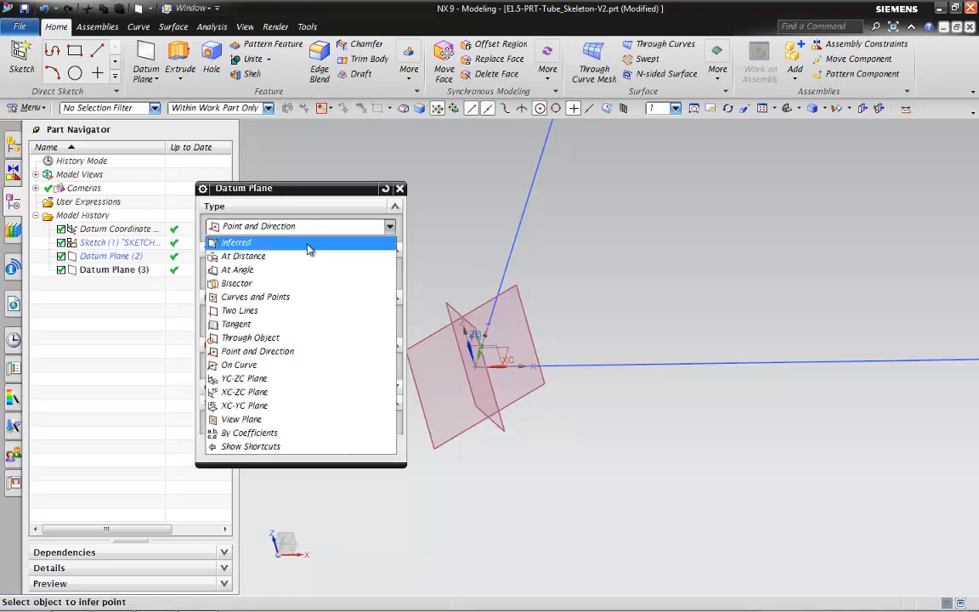
left_click(280, 338)
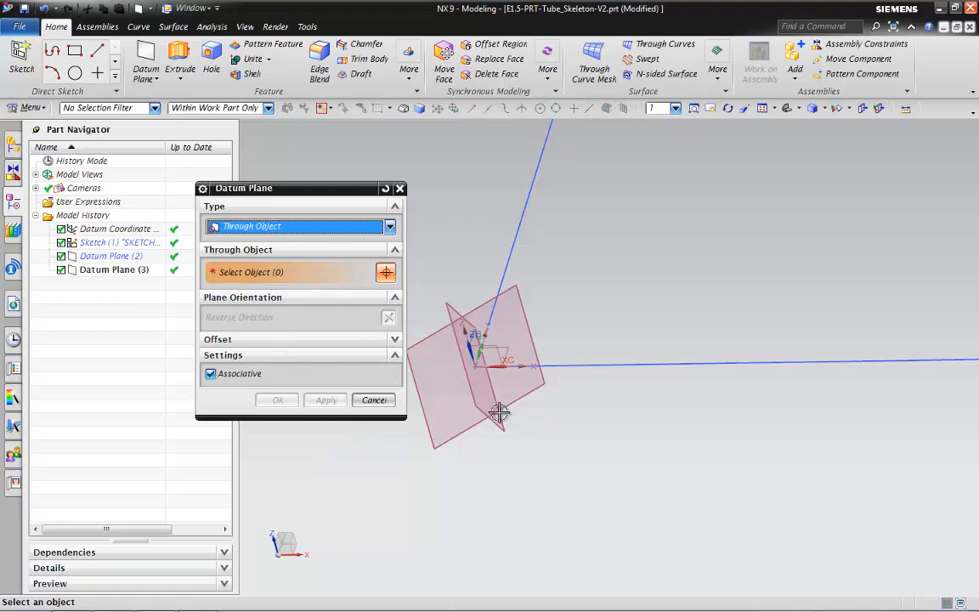
- Set the new datum plane's type to Curves and Points with the Point and Plane/Face subtype
left_click(324, 228)
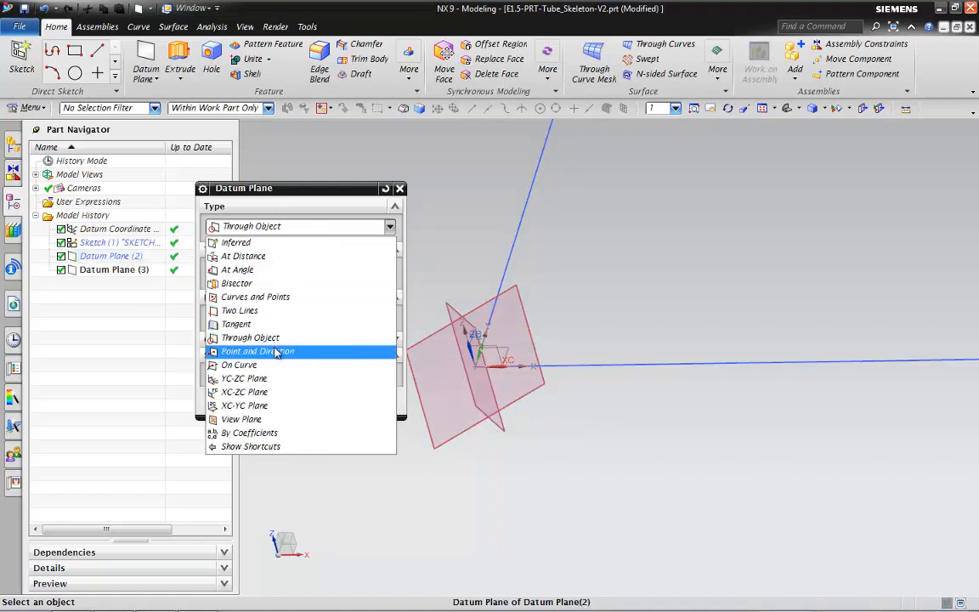
left_click(277, 298)
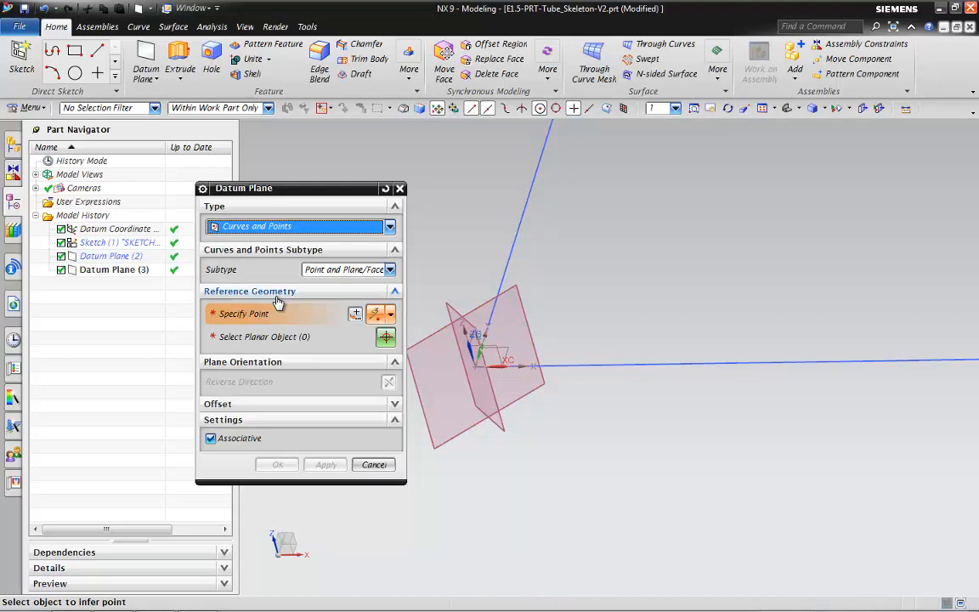
left_click(293, 228)
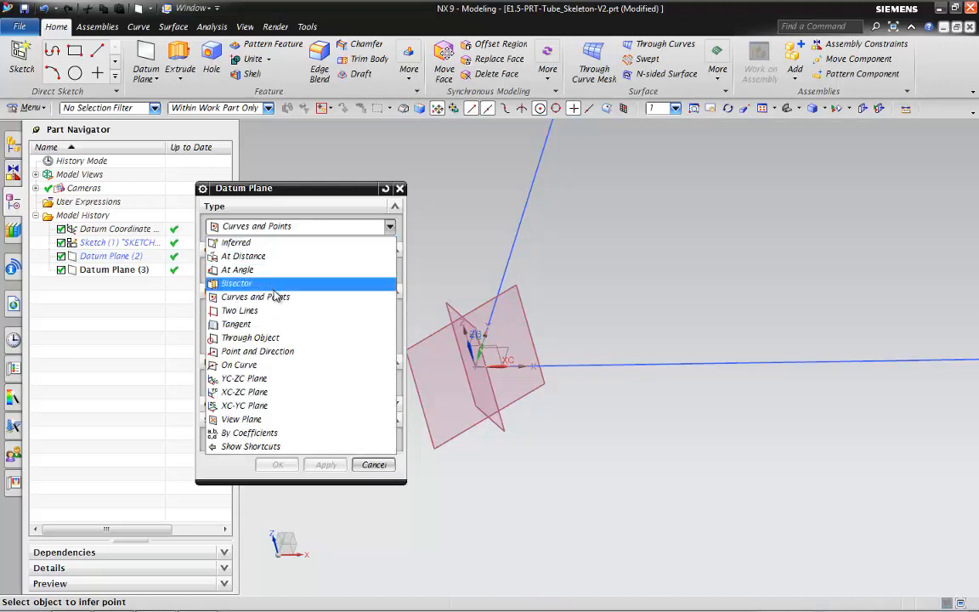
left_click(277, 296)
left_click(343, 270)
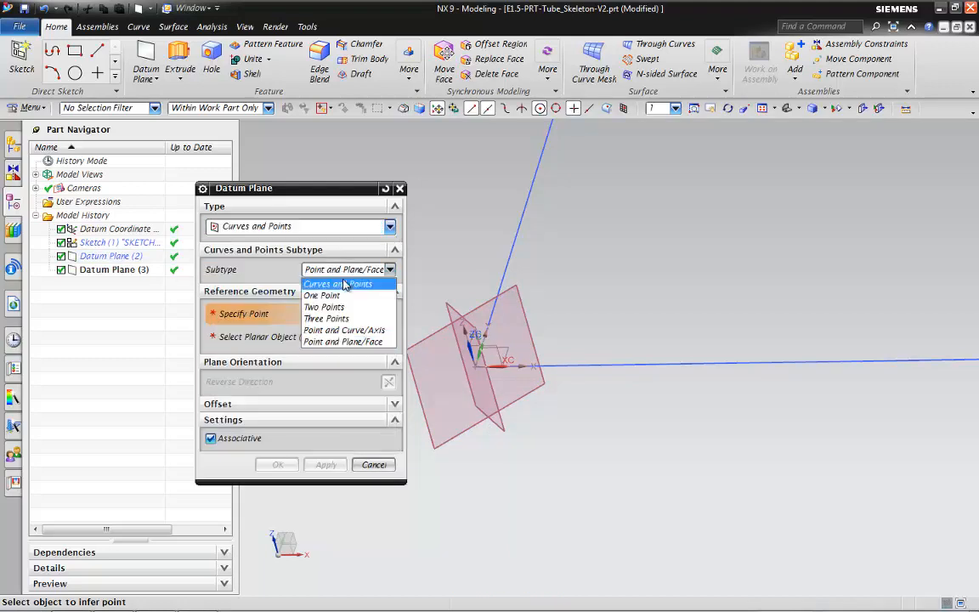
left_click(347, 341)
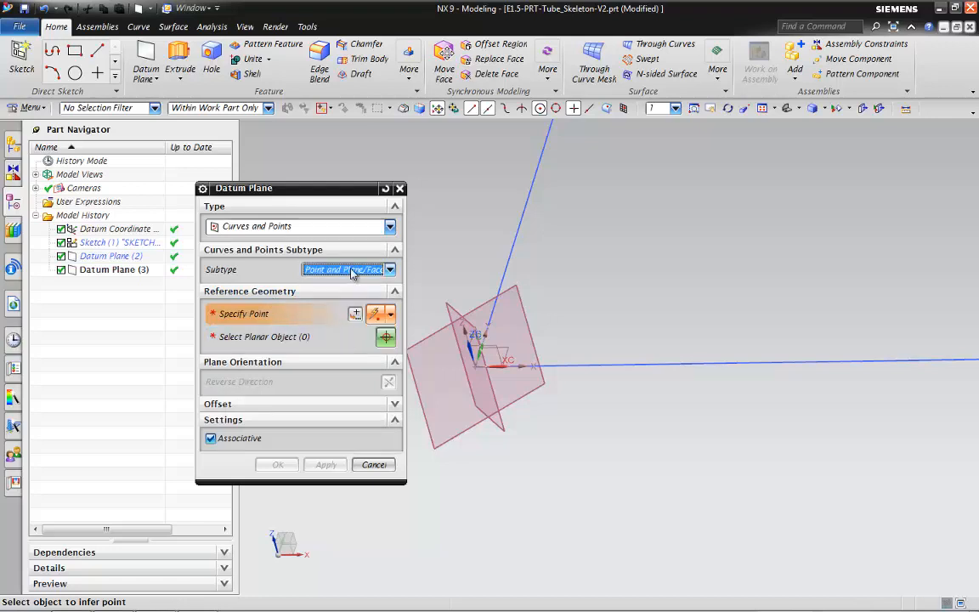
- Create the datum plane through the base square's corner on the X axis, parallel to the second diagonal datum plane
scroll(508, 418, "down", 6)
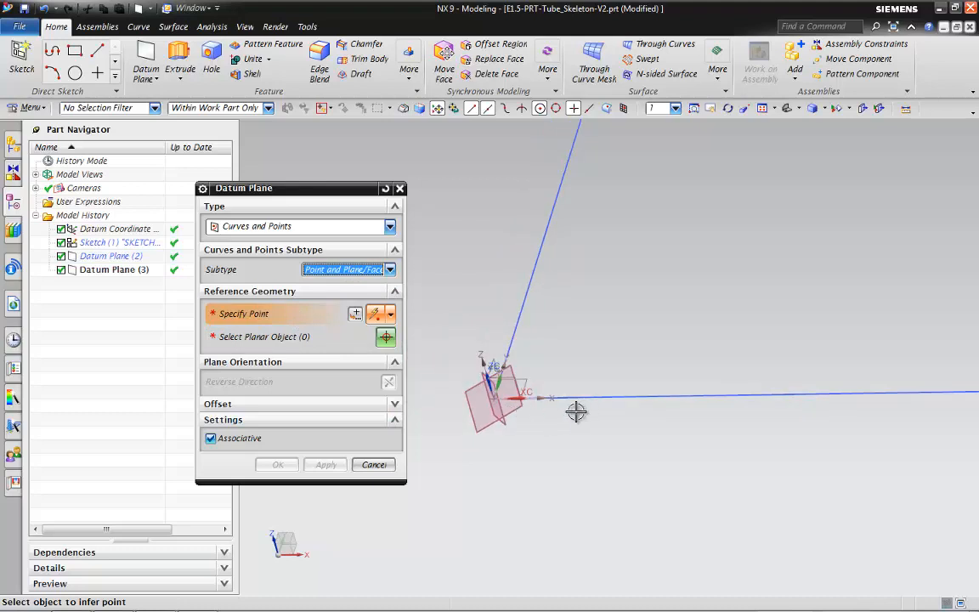
scroll(761, 430, "up", 3)
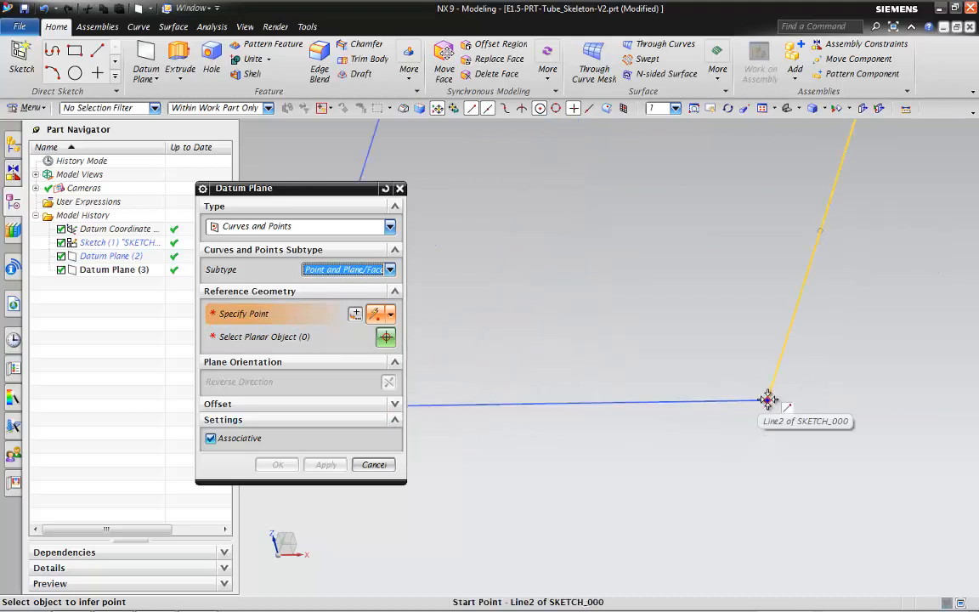
left_click(767, 399)
scroll(798, 437, "down", 3)
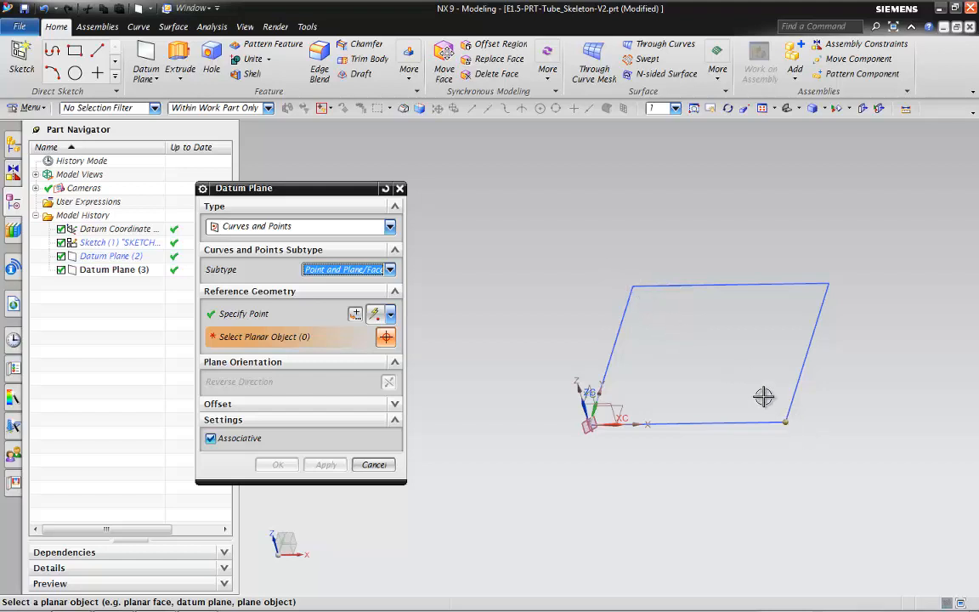
scroll(622, 431, "up", 5)
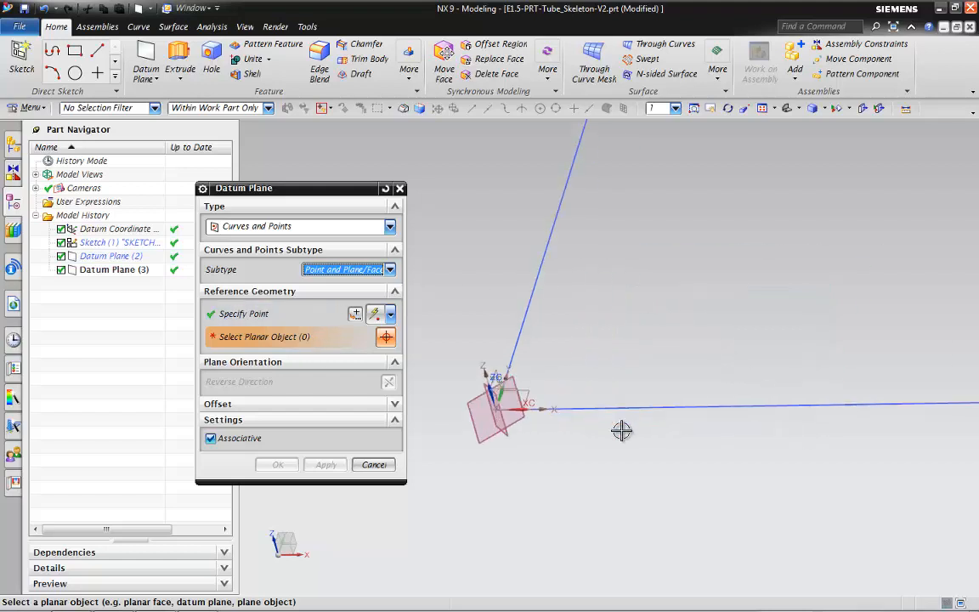
scroll(489, 420, "up", 4)
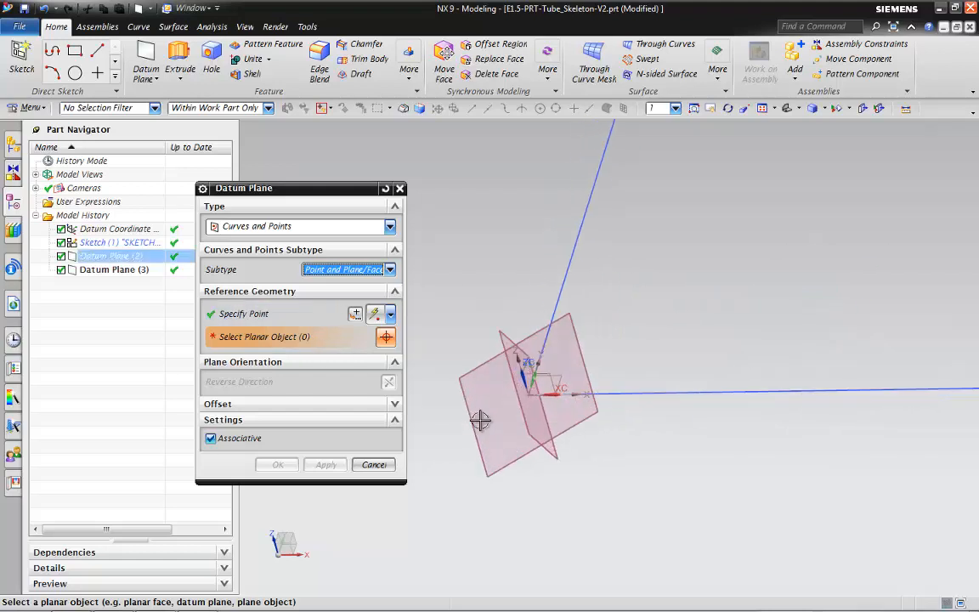
left_click(555, 453)
scroll(548, 455, "down", 4)
scroll(643, 435, "up", 4)
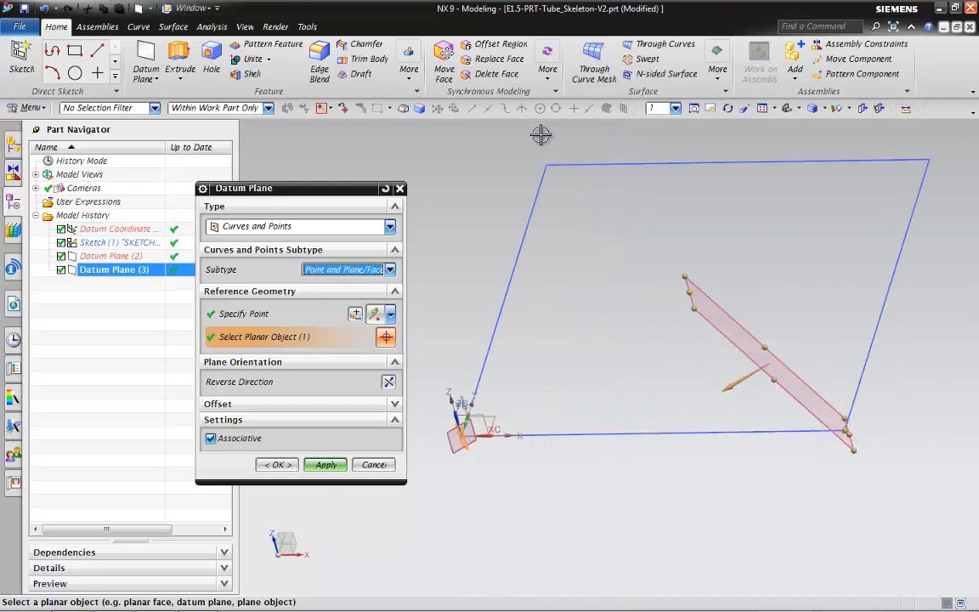
left_click(276, 465)
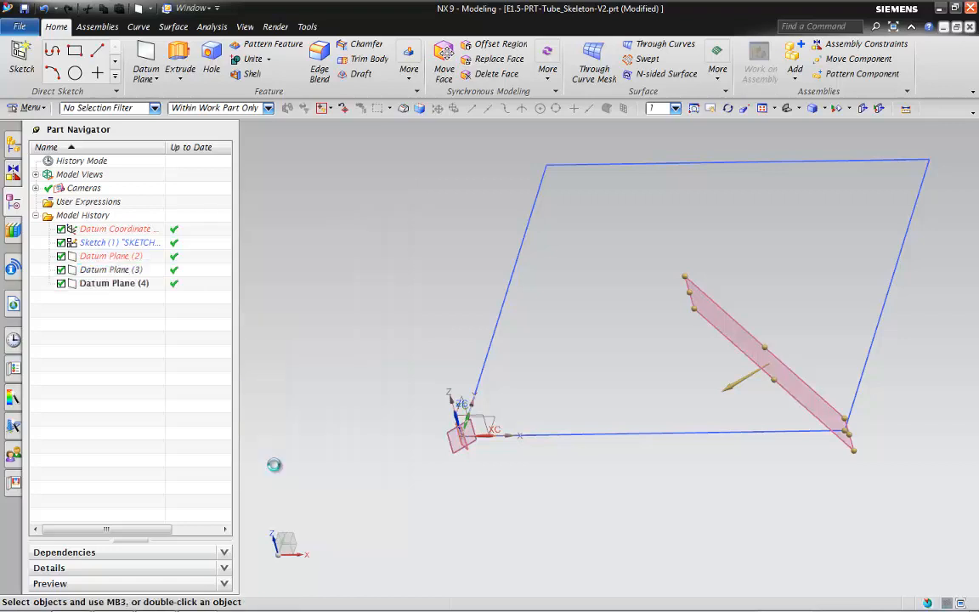
- Start a sketch on the long datum plane through the base square's X-axis corner
mouse_move(694, 301)
middle_mouse_down()
mouse_move(665, 404)
mouse_move(684, 387)
mouse_move(616, 395)
mouse_move(631, 412)
mouse_move(625, 408)
mouse_move(619, 438)
mouse_move(613, 397)
middle_mouse_up()
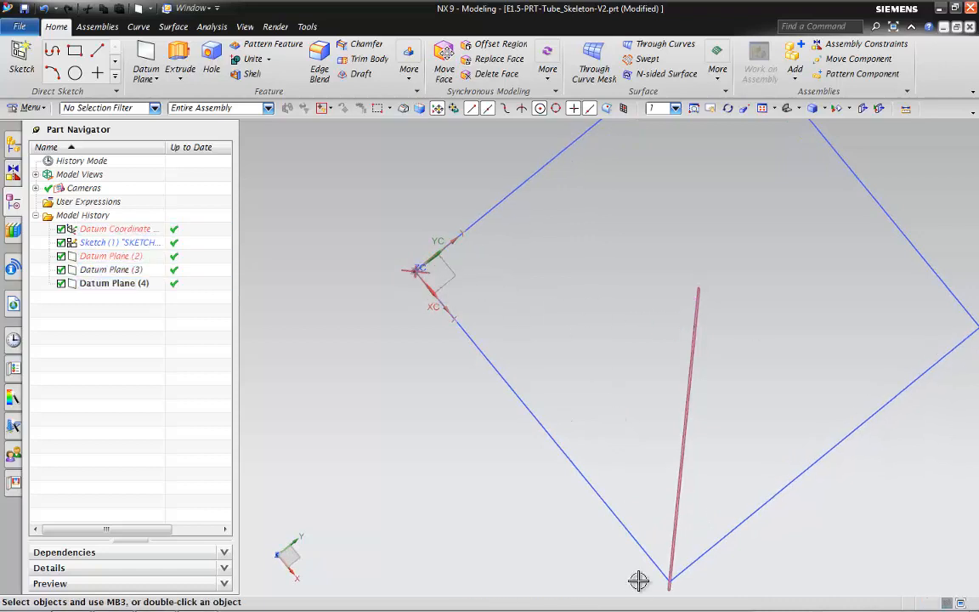
scroll(705, 431, "up", 5)
mouse_move(705, 430)
middle_mouse_down()
mouse_move(684, 374)
mouse_move(741, 334)
mouse_move(714, 356)
middle_mouse_up()
scroll(692, 448, "down", 3)
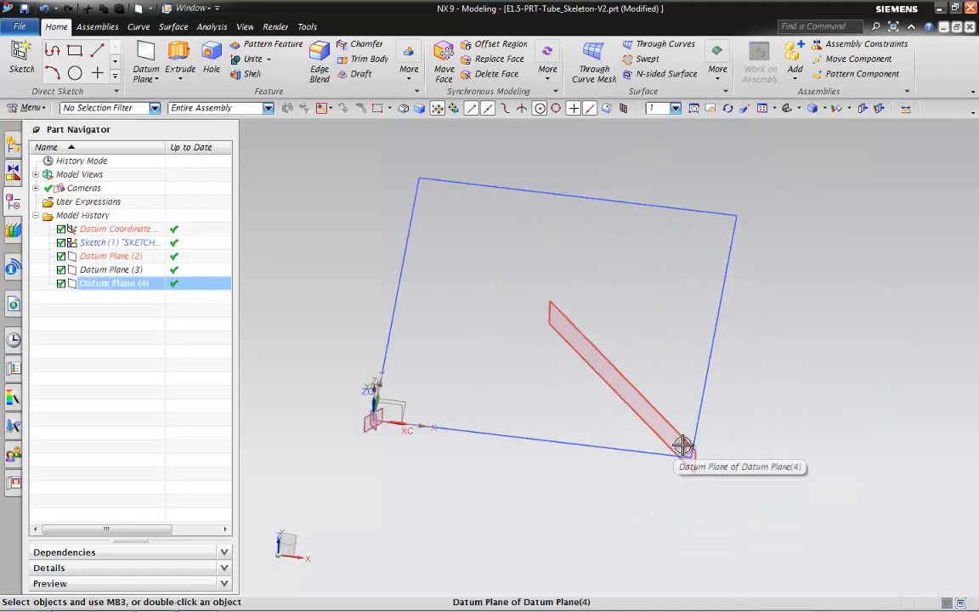
middle_click_drag(684, 446, 679, 416)
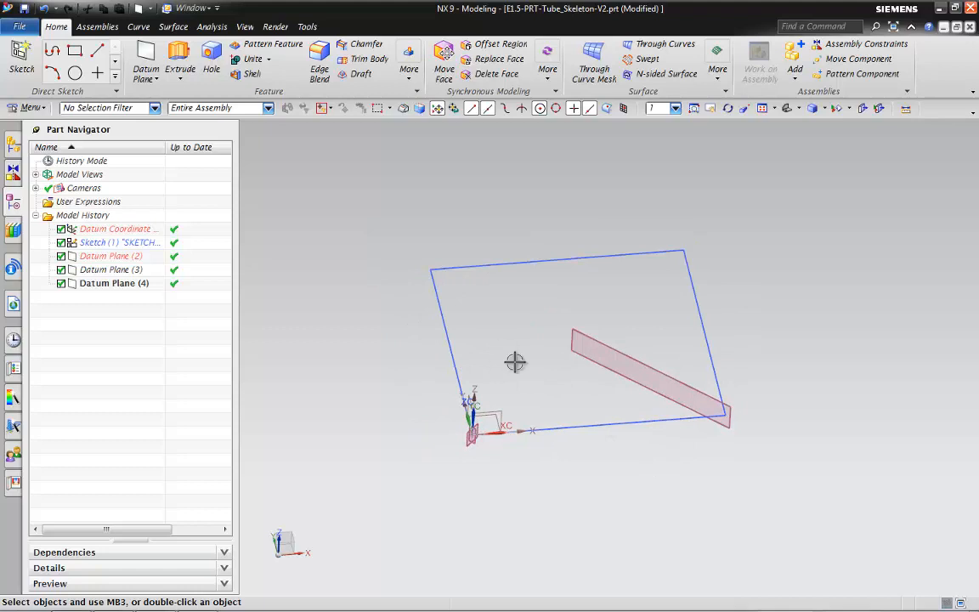
left_click(21, 58)
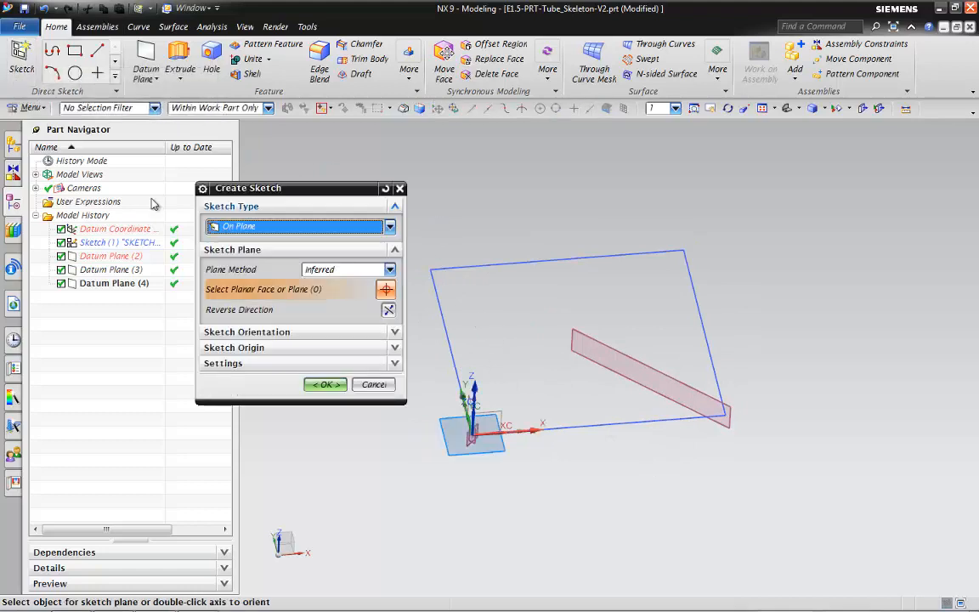
left_click(616, 356)
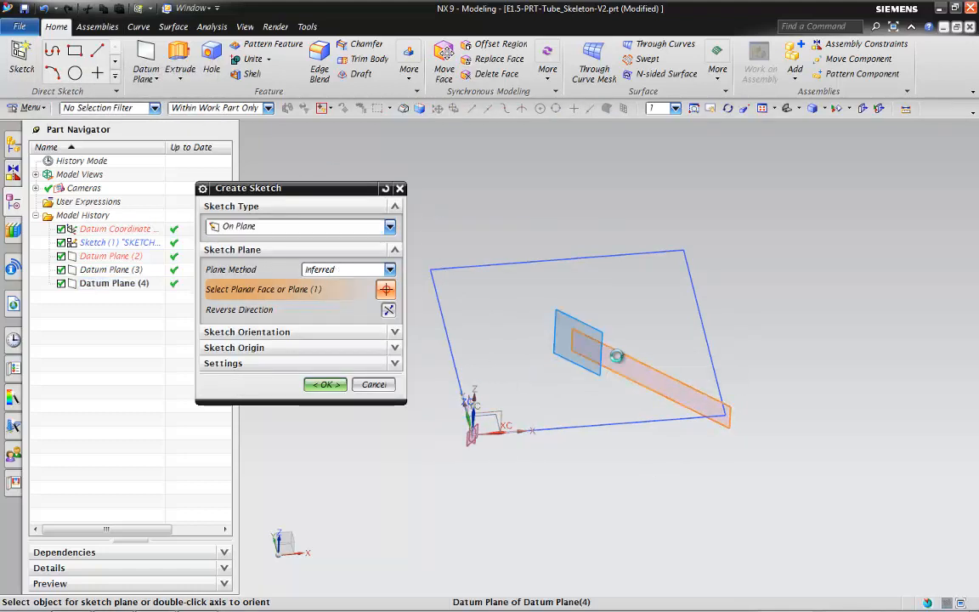
left_click(329, 385)
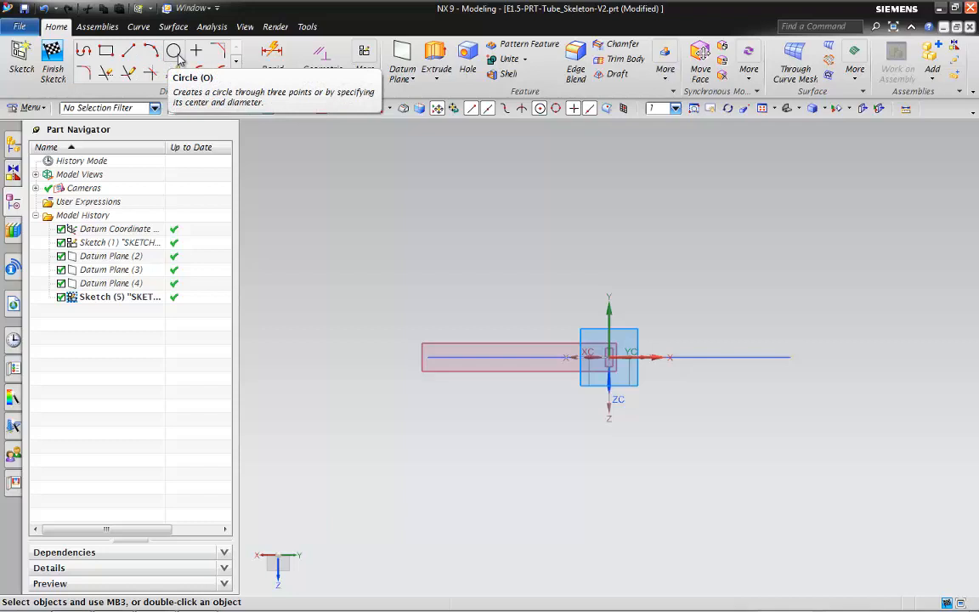
left_click(174, 51)
left_click(238, 225)
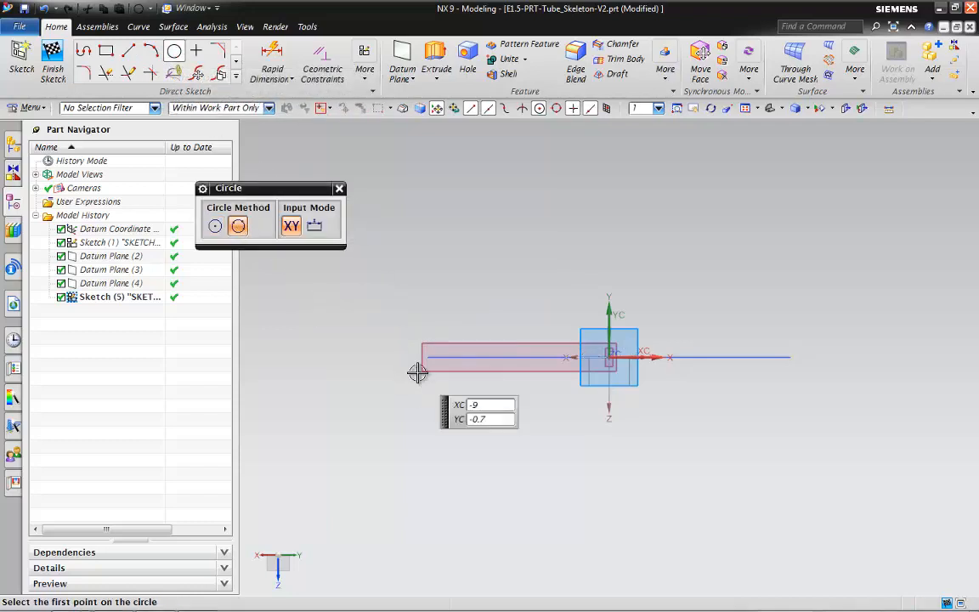
scroll(417, 372, "up", 4)
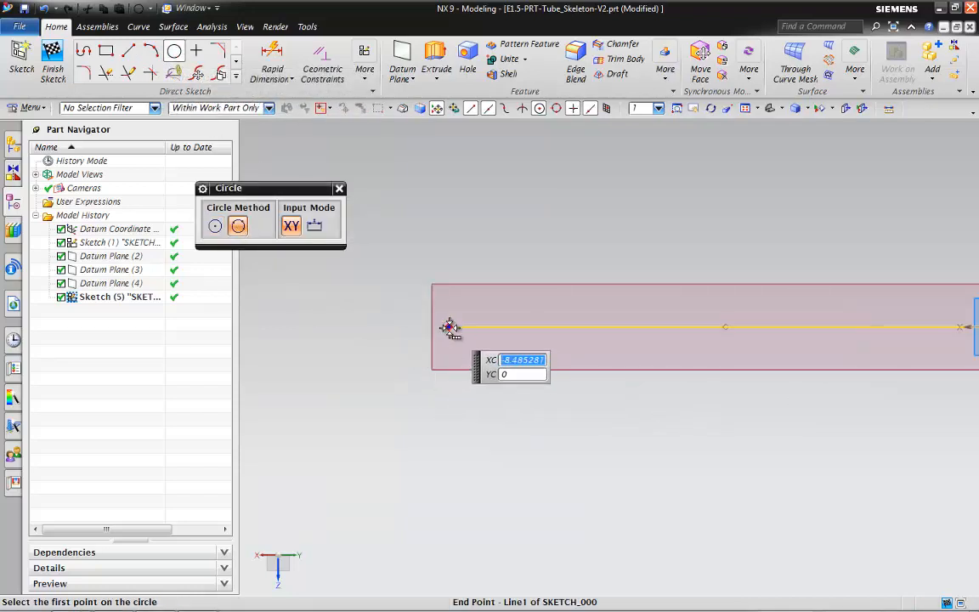
left_click(450, 328)
left_click(493, 330)
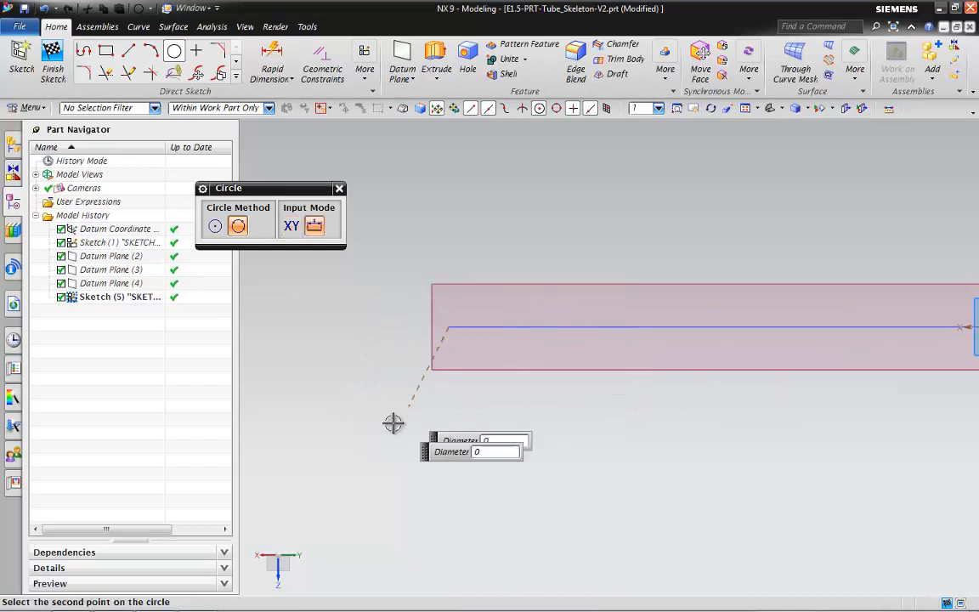
scroll(393, 423, "down", 4)
scroll(779, 388, "up", 8)
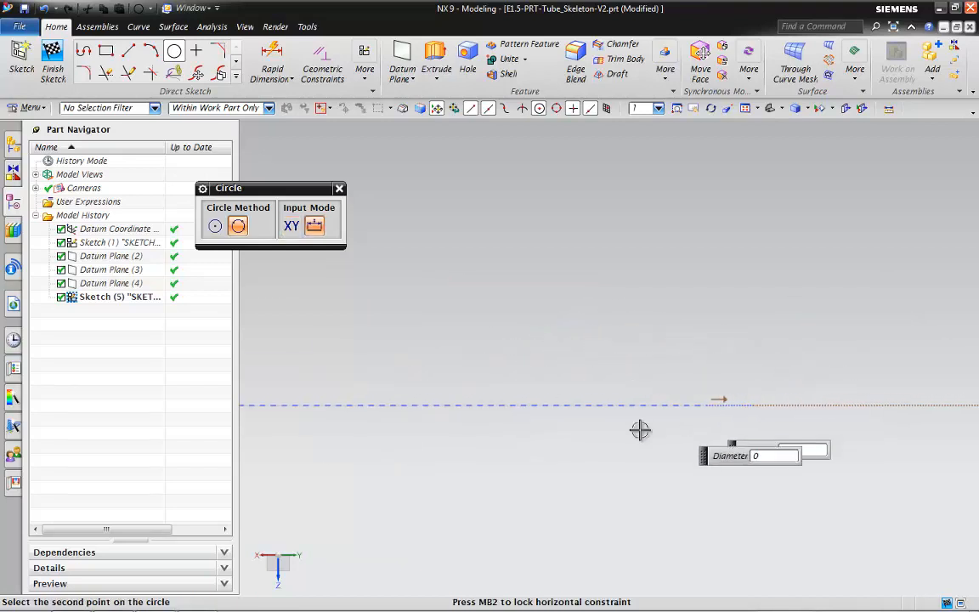
scroll(639, 416, "down", 7)
scroll(593, 385, "up", 8)
scroll(685, 415, "down", 8)
scroll(665, 432, "up", 1)
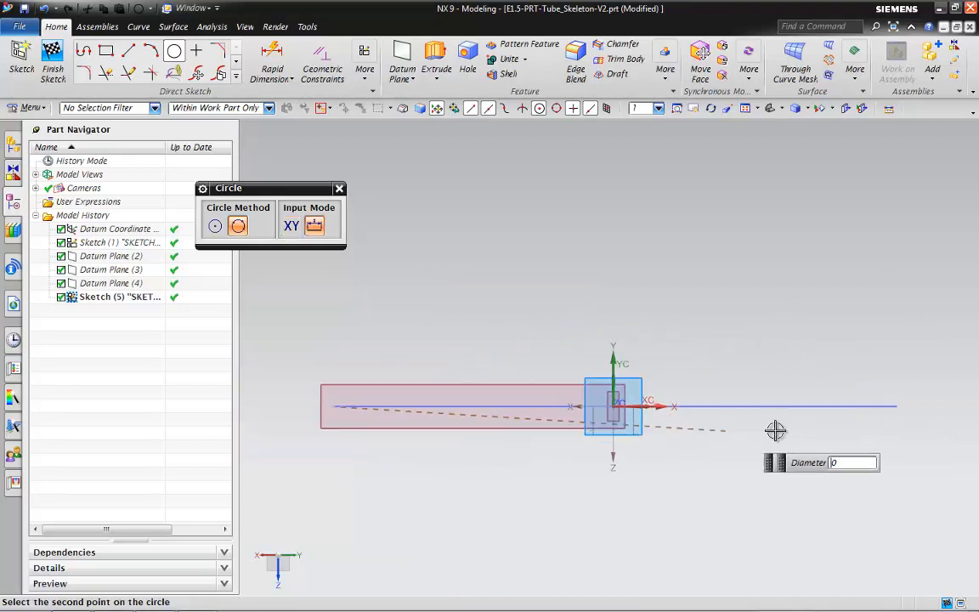
left_click(898, 406)
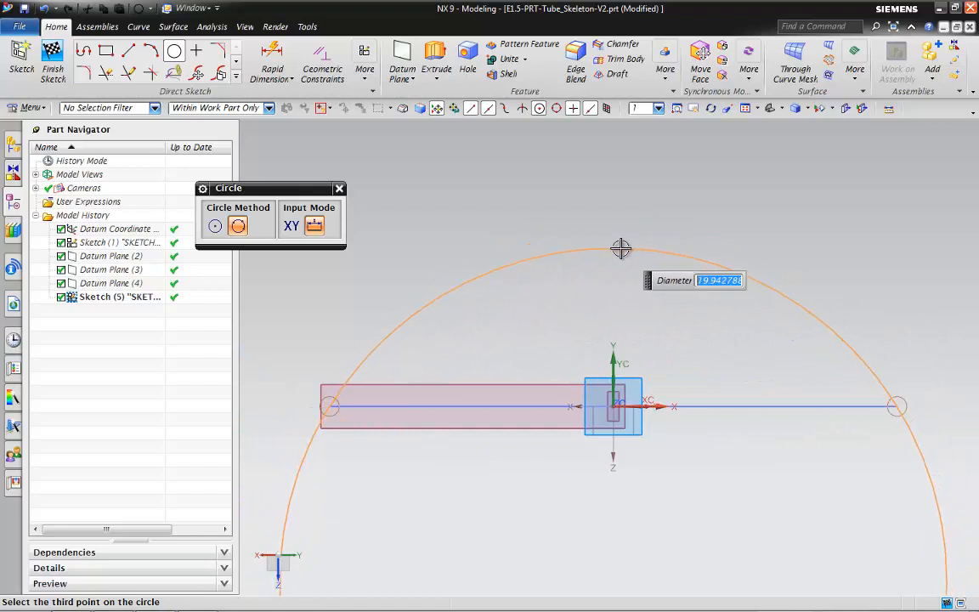
left_click(339, 188)
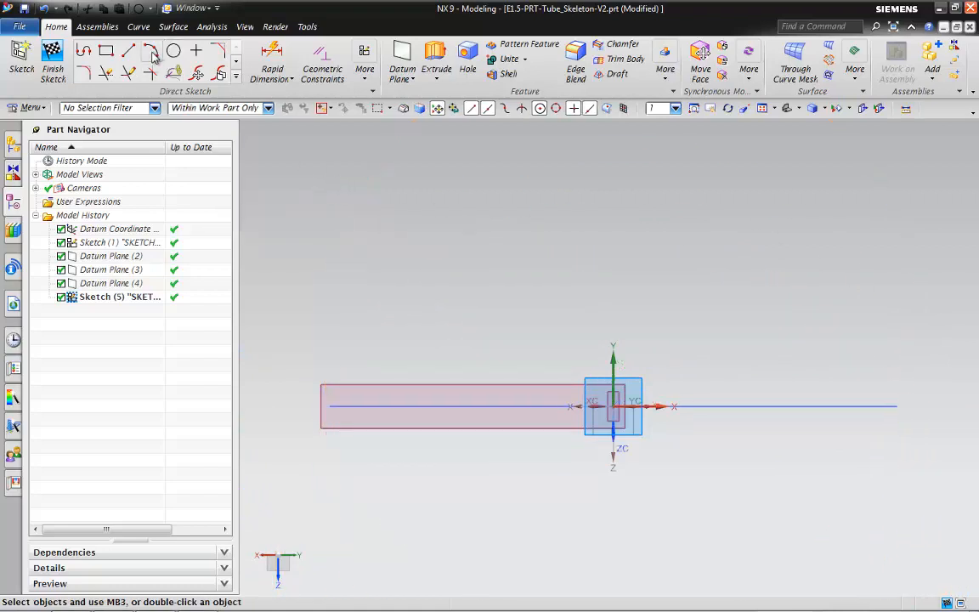
- Start a three-point arc with its ends on the base square's X-axis corner and the diagonally opposite Y-axis corner
left_click(151, 53)
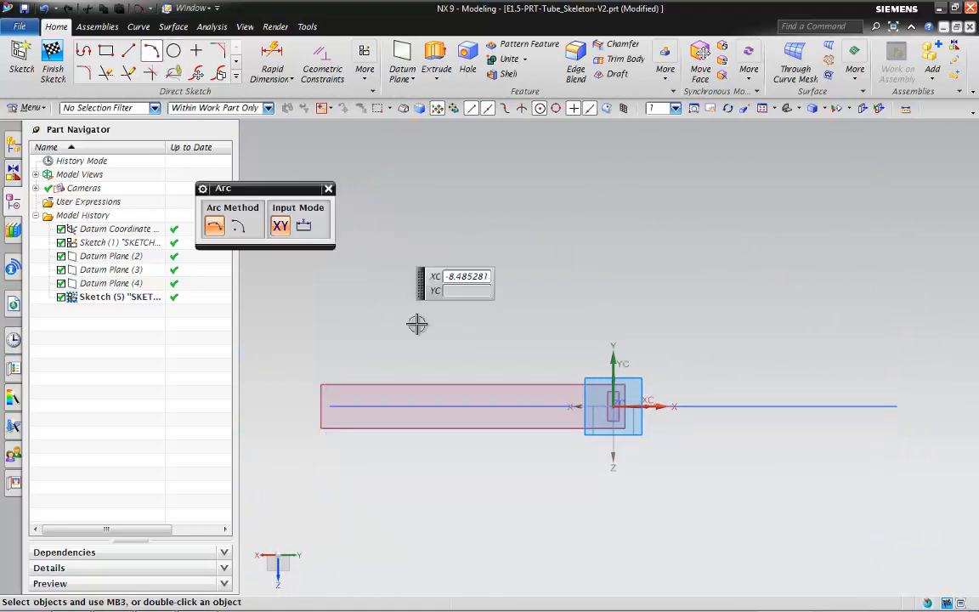
left_click(330, 406)
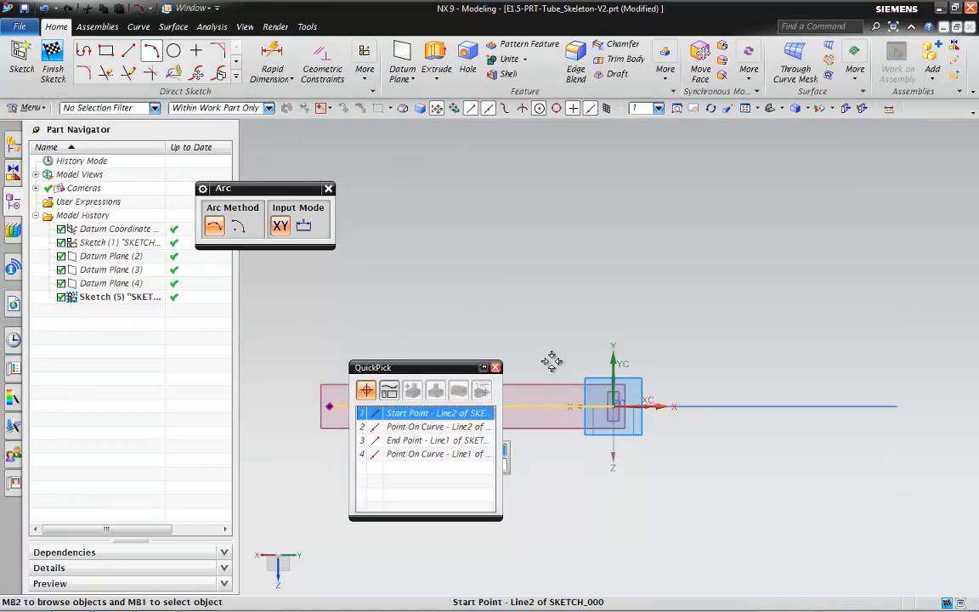
middle_click_drag(551, 360, 466, 415)
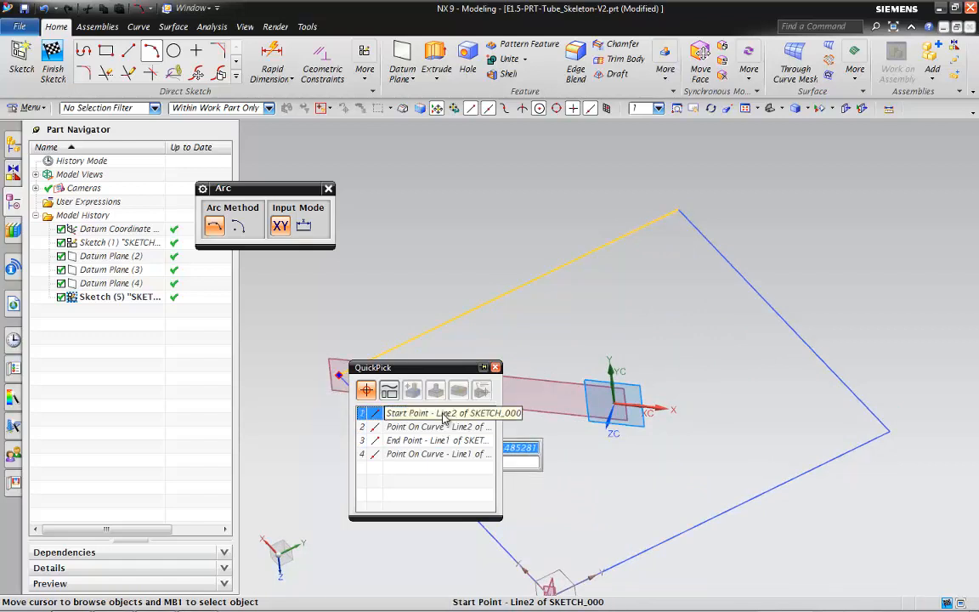
left_click(442, 414)
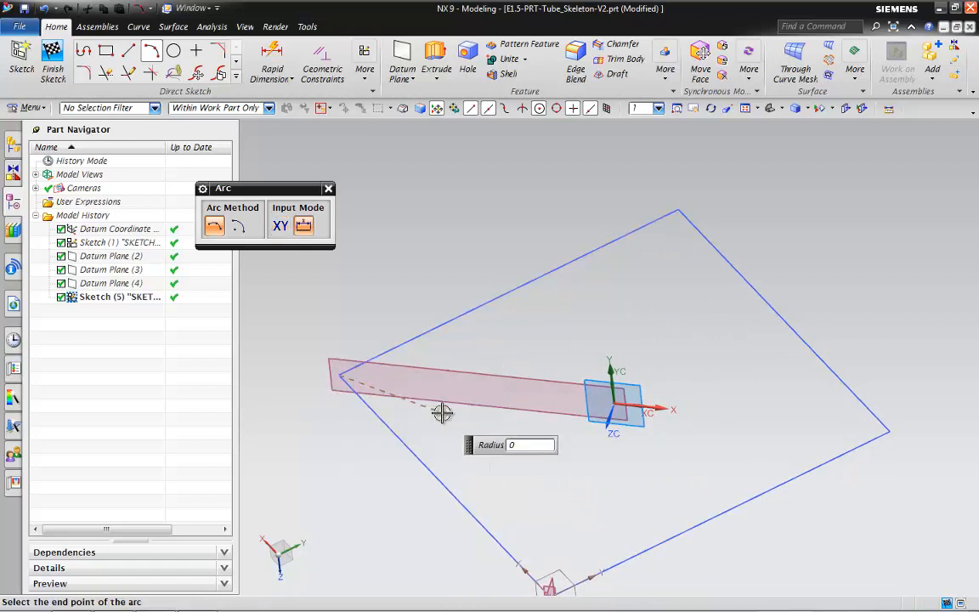
left_click(889, 431)
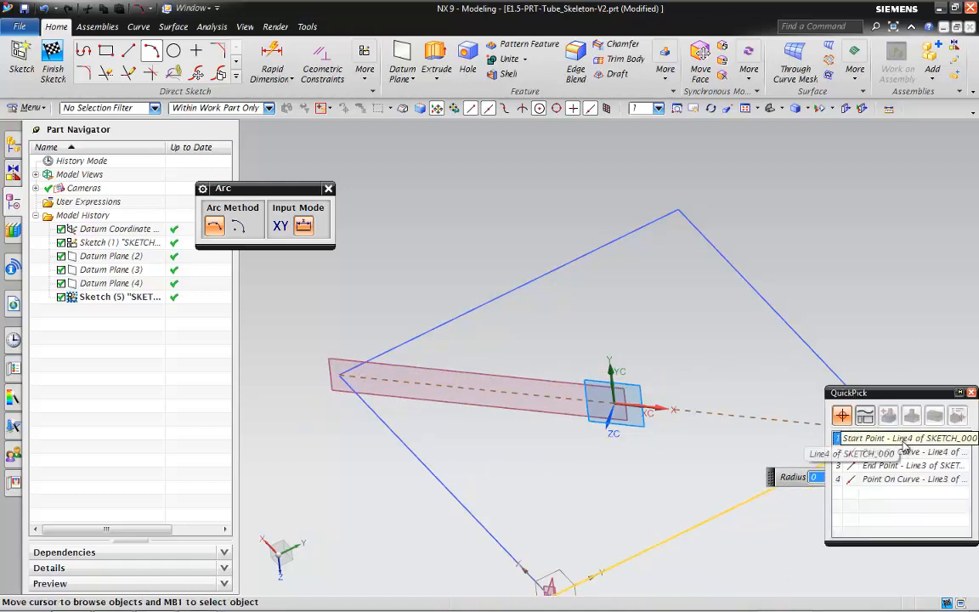
left_click(902, 439)
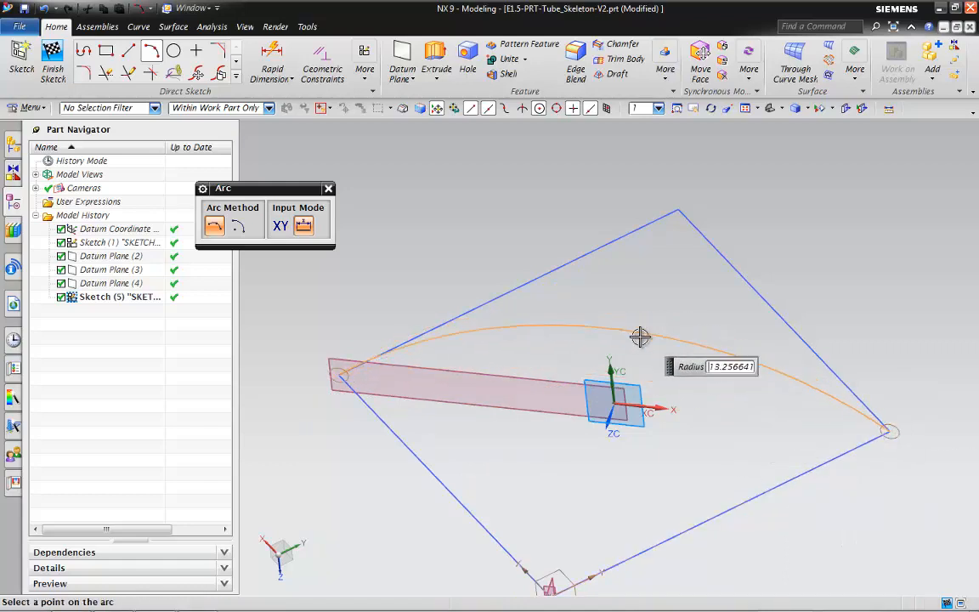
- Give the arc a radius of 10 inches, bulging above the base square, and finish the sketch
middle_click_drag(640, 338, 640, 275)
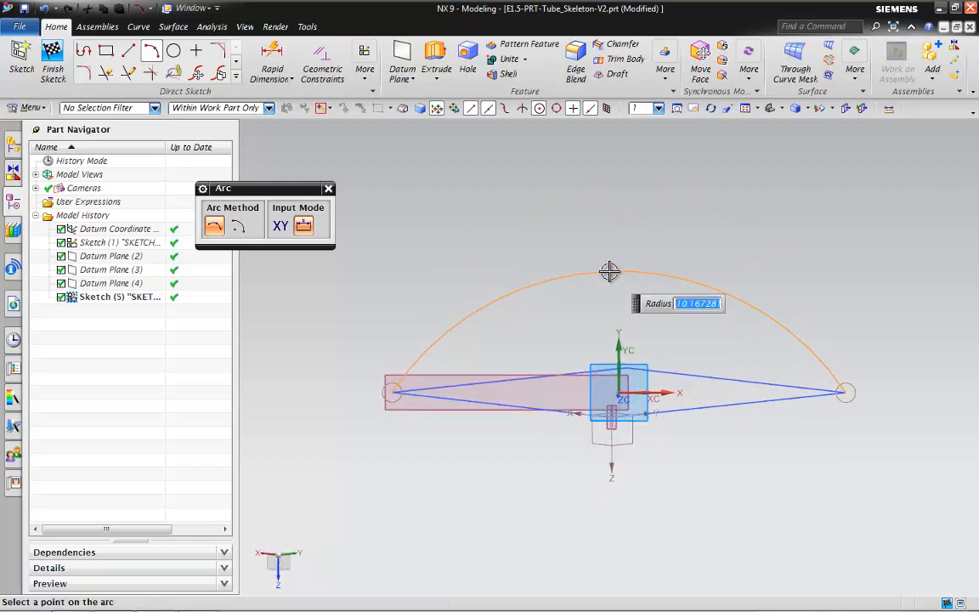
key("Return")
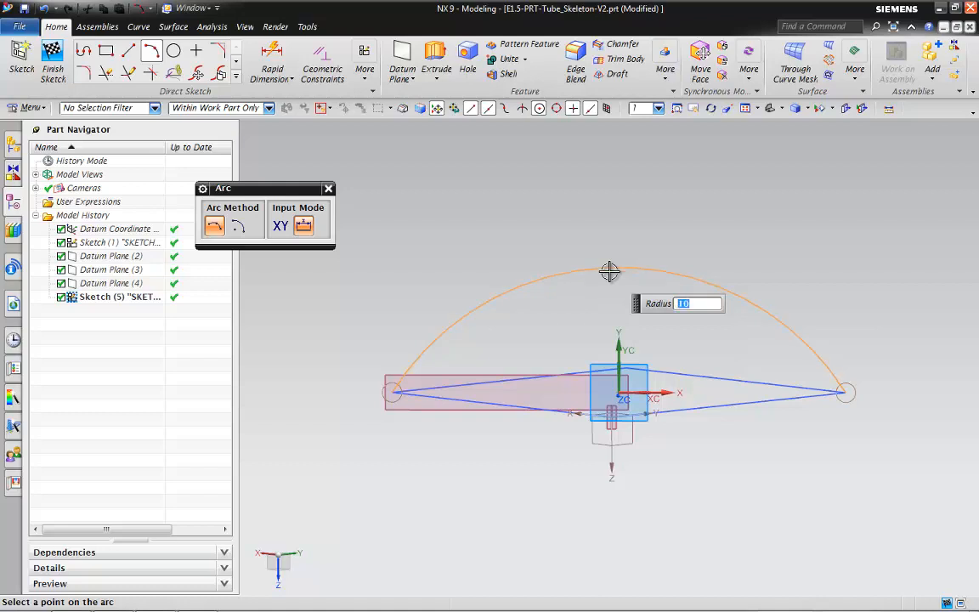
left_click(609, 271)
mouse_move(741, 420)
middle_mouse_down()
mouse_move(655, 410)
mouse_move(679, 437)
mouse_move(666, 428)
mouse_move(673, 437)
mouse_move(651, 450)
middle_mouse_up()
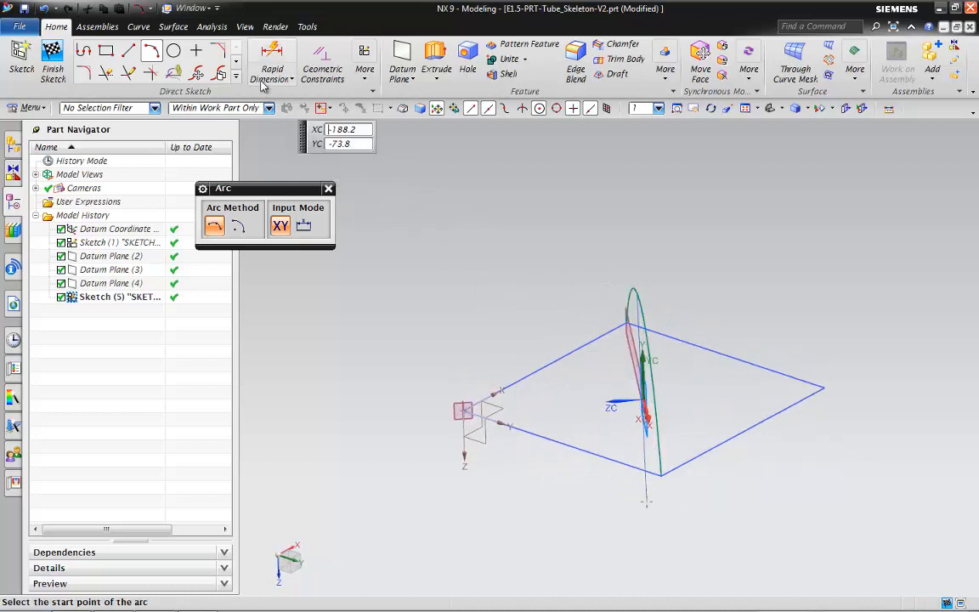
scroll(509, 365, "up", 2)
mouse_move(557, 399)
middle_mouse_down()
mouse_move(586, 375)
mouse_move(633, 392)
mouse_move(618, 378)
mouse_move(639, 378)
mouse_move(551, 363)
mouse_move(539, 375)
middle_mouse_up()
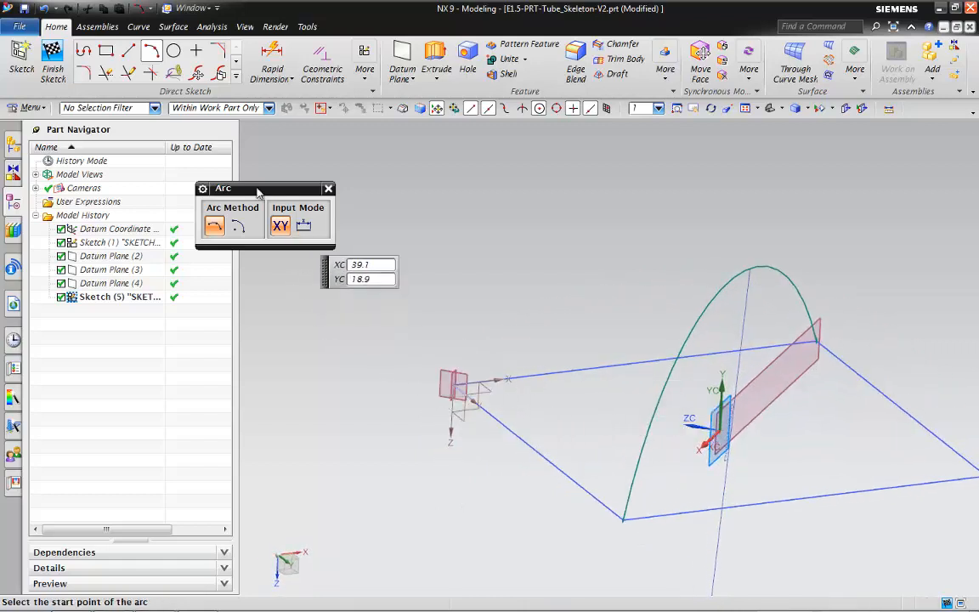
left_click(48, 56)
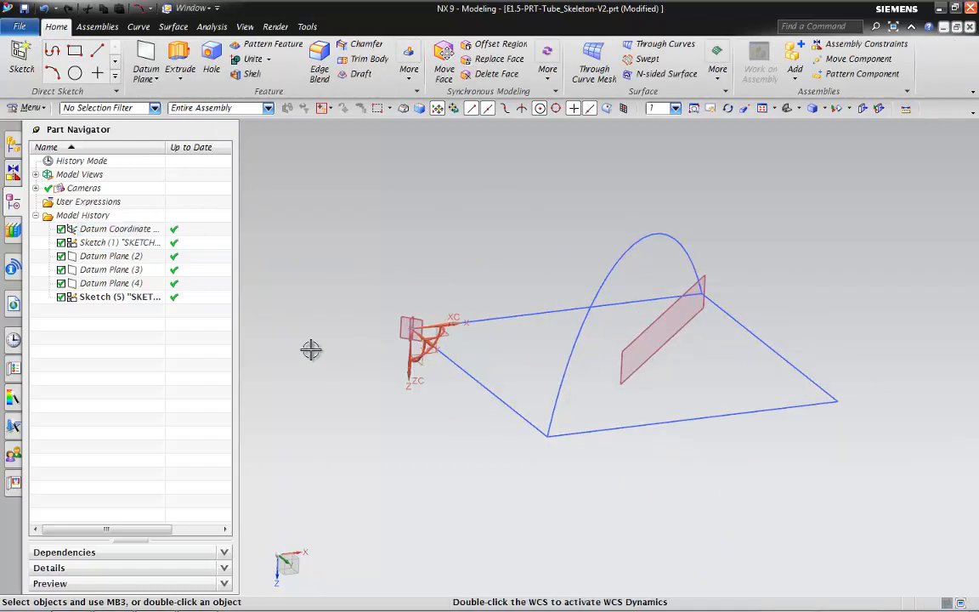
- Start a new sketch on the first diagonal datum plane through the origin
left_click(21, 58)
scroll(509, 328, "down", 2)
scroll(582, 342, "up", 4)
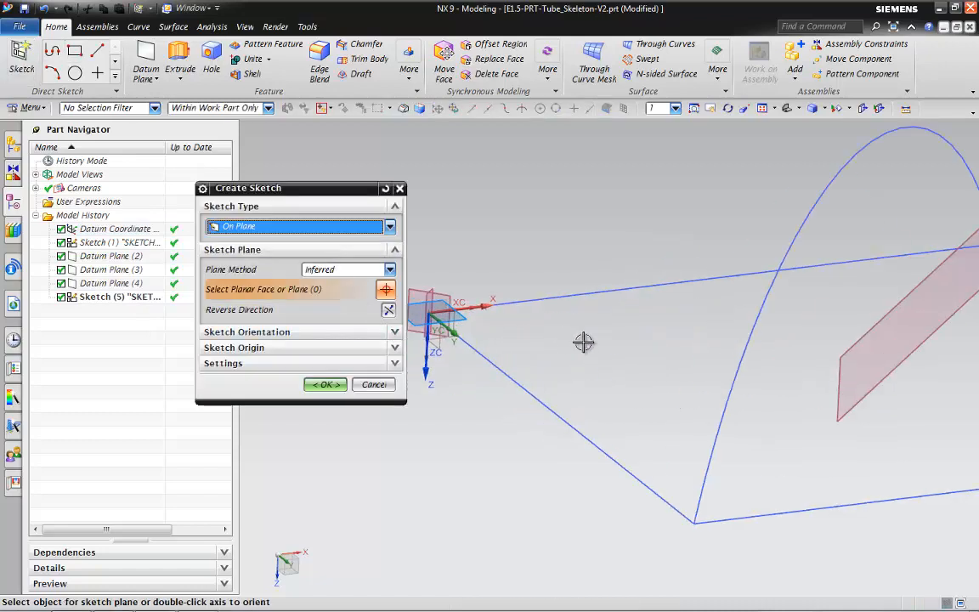
scroll(583, 342, "down", 3)
scroll(531, 337, "up", 4)
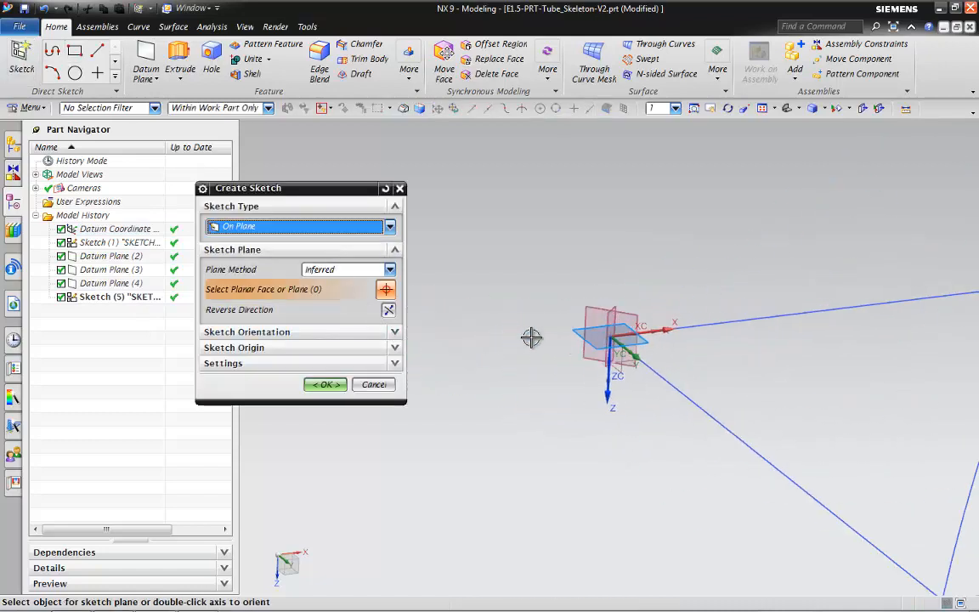
left_click(596, 313)
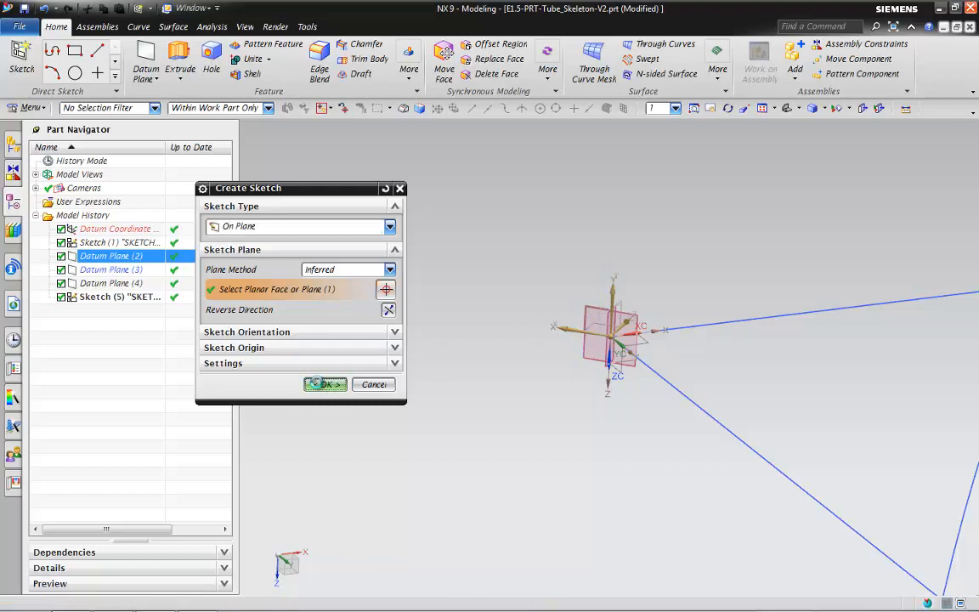
left_click(323, 384)
- Start a three-point arc from the base square's corner opposite the origin to the origin corner
middle_click_drag(639, 417, 601, 367)
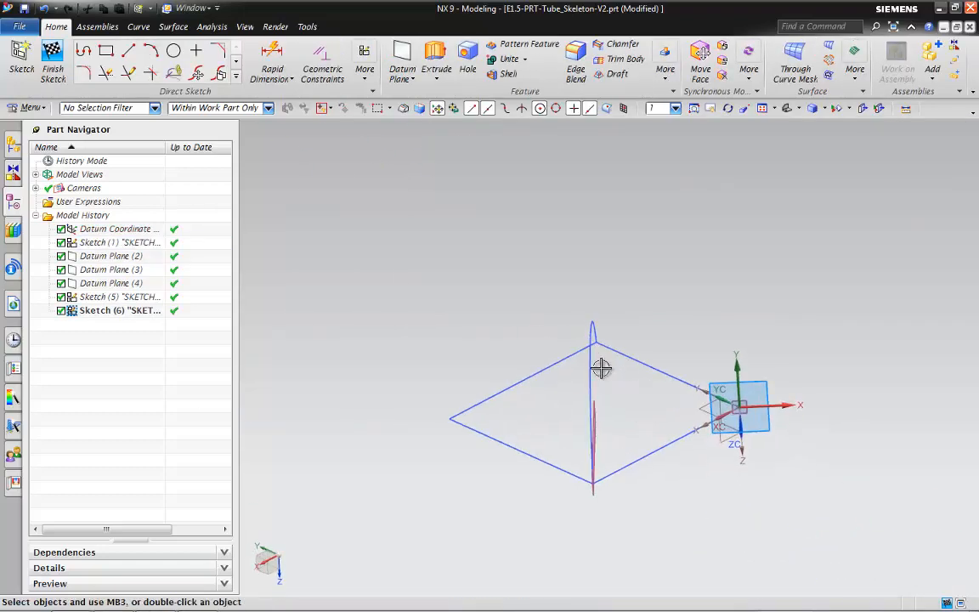
left_click(173, 51)
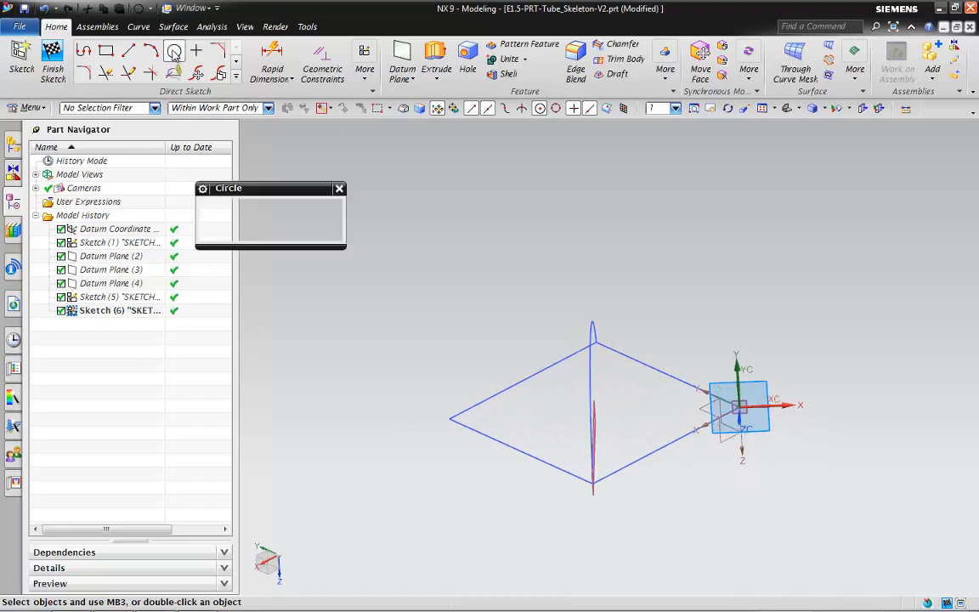
left_click(338, 189)
left_click(151, 52)
scroll(450, 420, "up", 3)
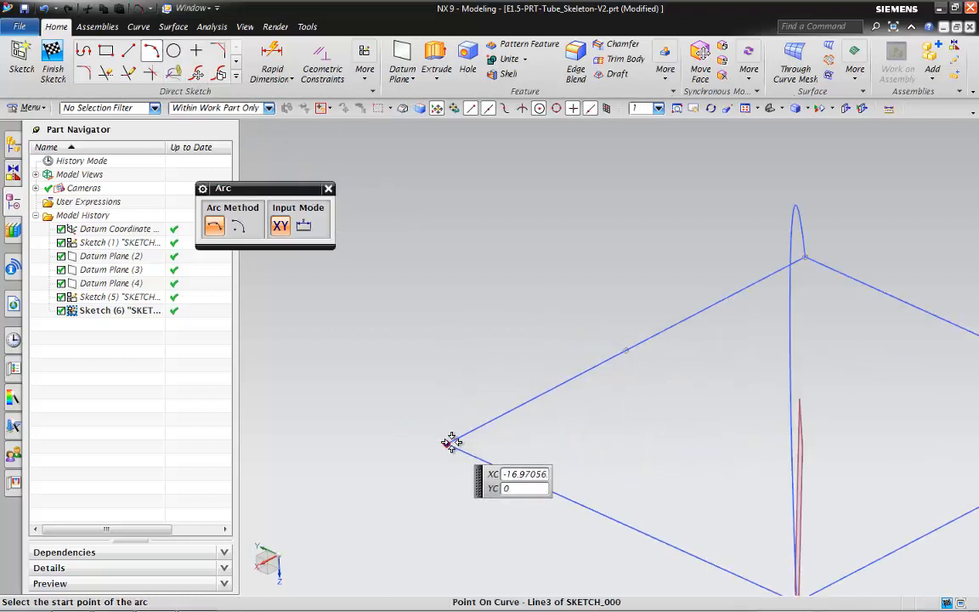
left_click(448, 442)
scroll(562, 378, "down", 3)
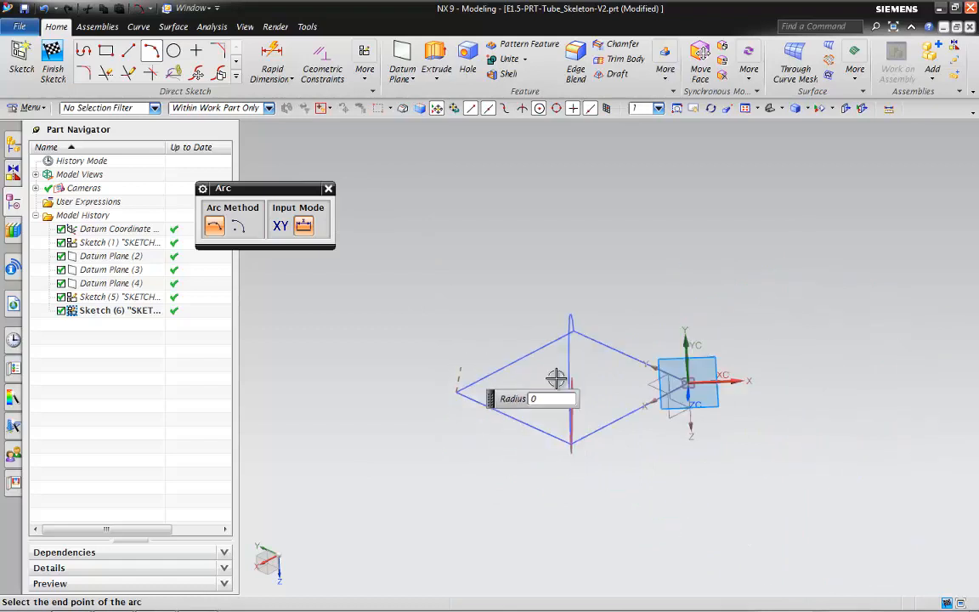
scroll(612, 393, "up", 5)
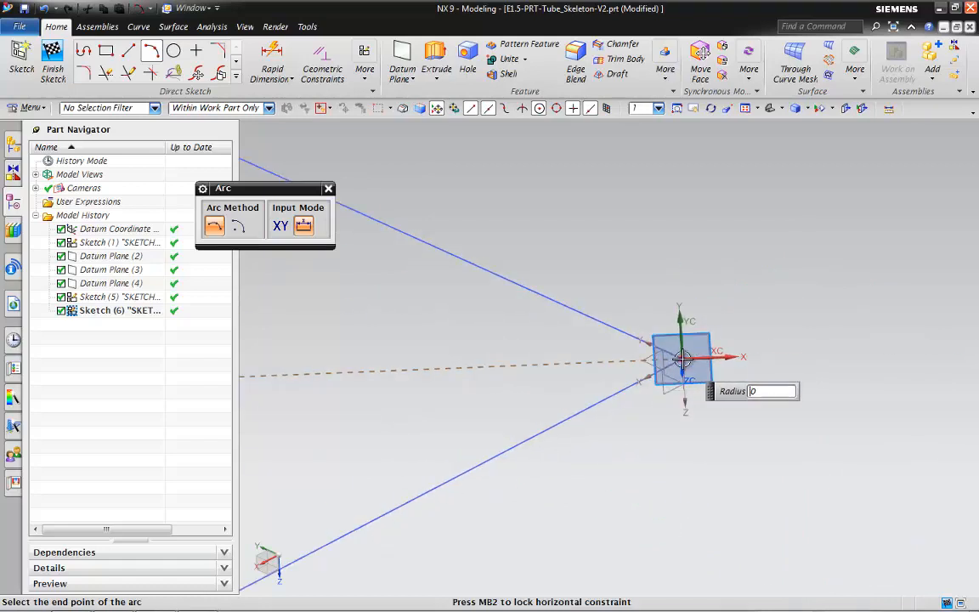
scroll(677, 345, "down", 5)
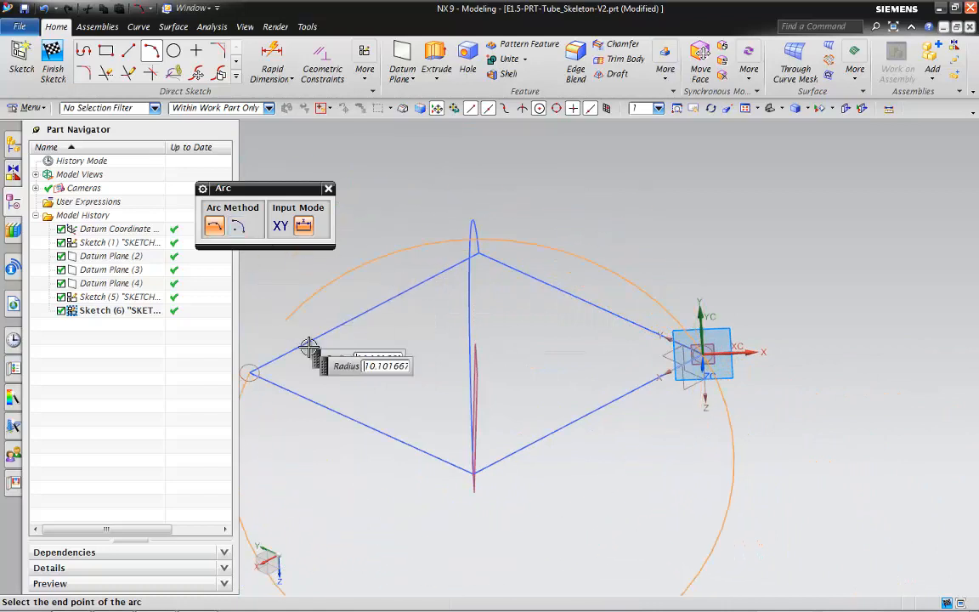
left_click(703, 358)
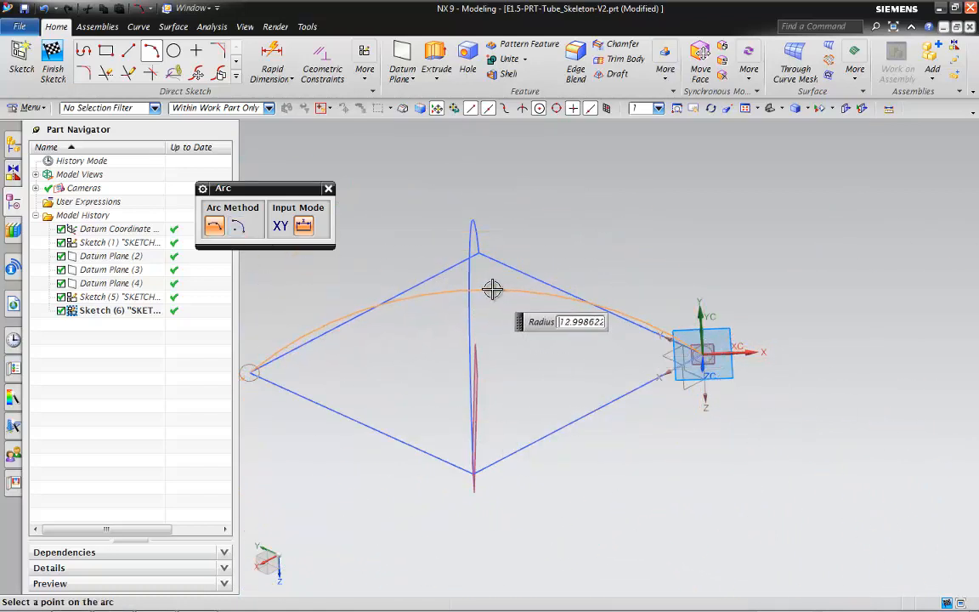
- Set the second arc's radius to 10 inches, place it above the base square and finish the sketch
key("Return")
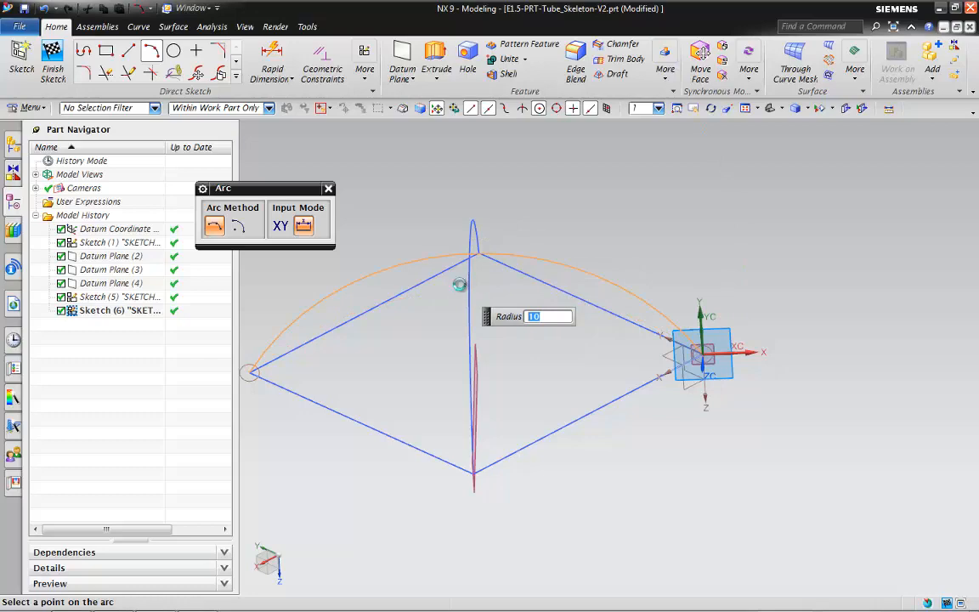
left_click(459, 284)
middle_click_drag(517, 382, 507, 304)
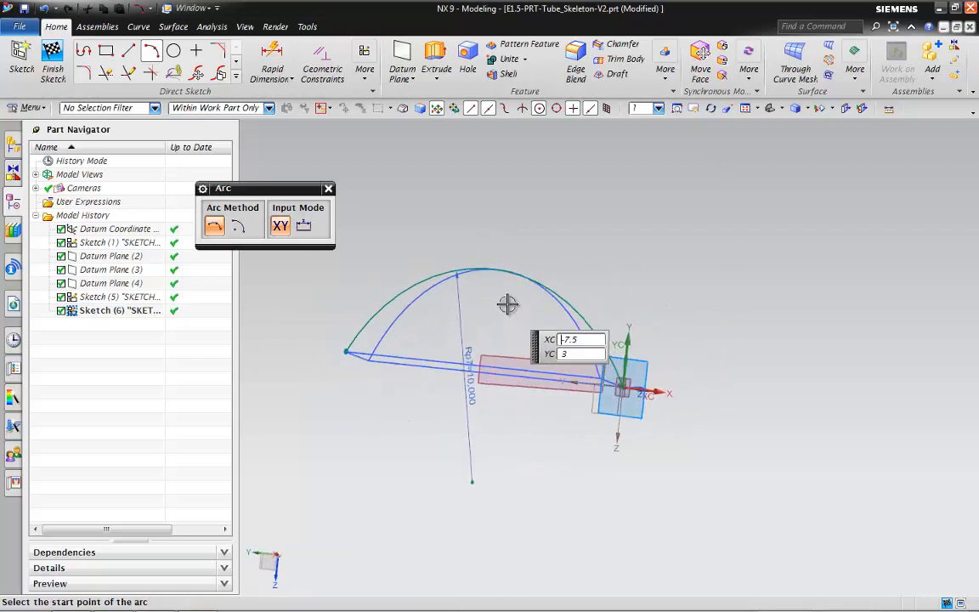
scroll(507, 304, "up", 6)
left_click(53, 57)
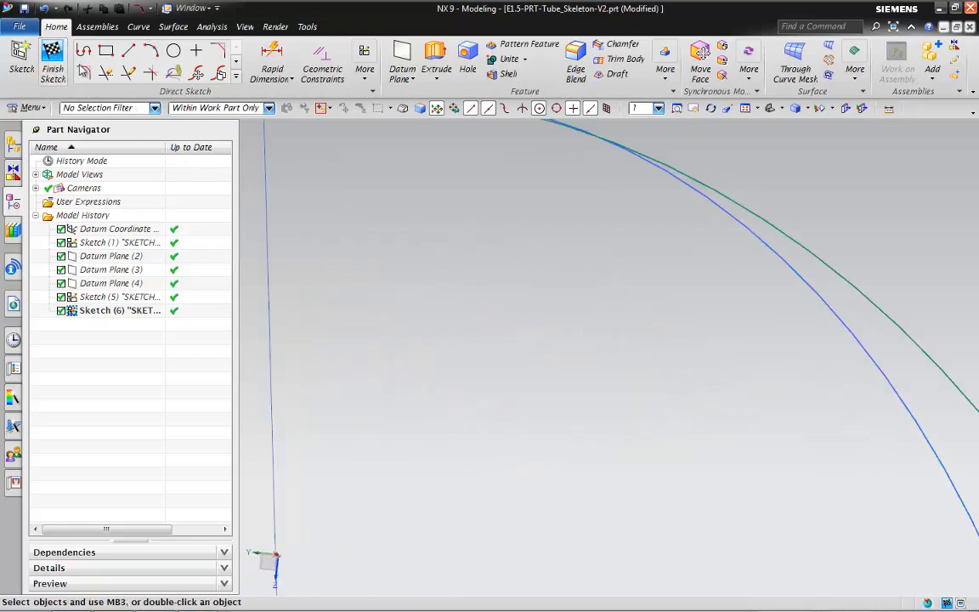
- Examine the two diagonal arcs from several angles, checking how they cross above the base square
mouse_move(561, 363)
middle_mouse_down()
mouse_move(558, 400)
mouse_move(435, 395)
mouse_move(494, 393)
middle_mouse_up()
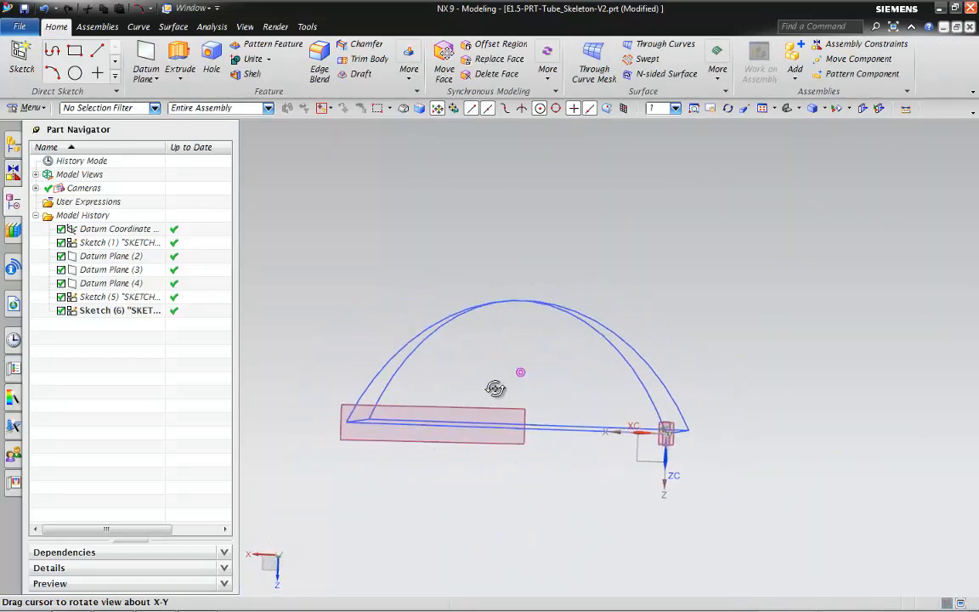
scroll(528, 308, "up", 4)
middle_click_drag(529, 309, 562, 300)
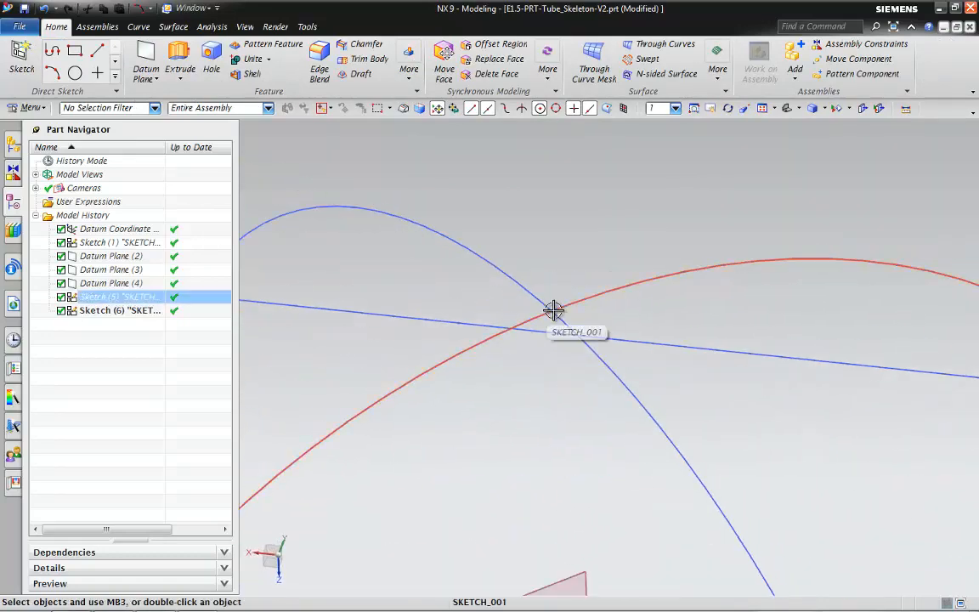
scroll(583, 399, "down", 4)
middle_click_drag(583, 399, 631, 349)
scroll(651, 400, "up", 3)
middle_click_drag(651, 400, 590, 389)
middle_click_drag(563, 247, 561, 342)
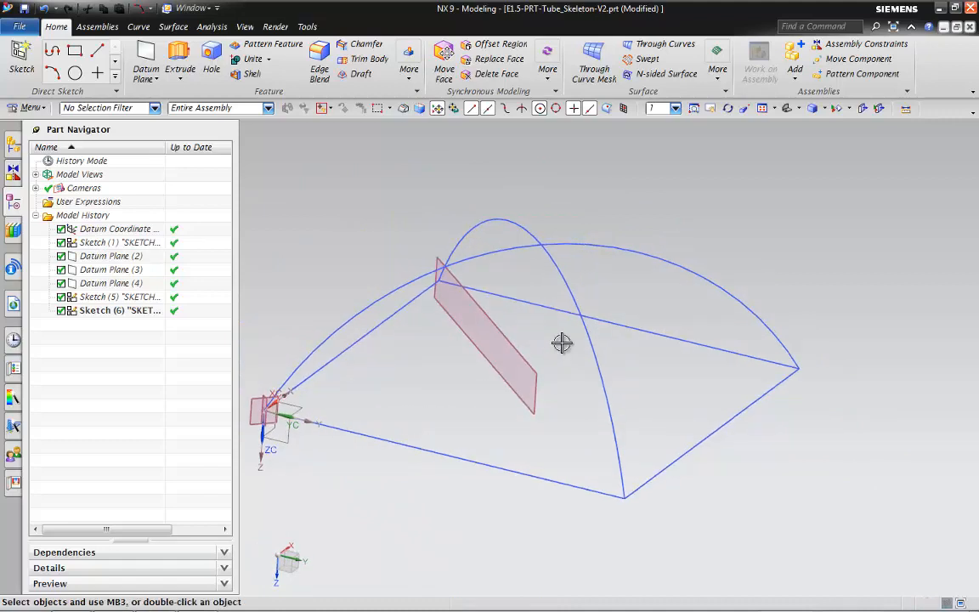
scroll(544, 435, "down", 5)
middle_click_drag(544, 440, 302, 429)
scroll(573, 454, "up", 3)
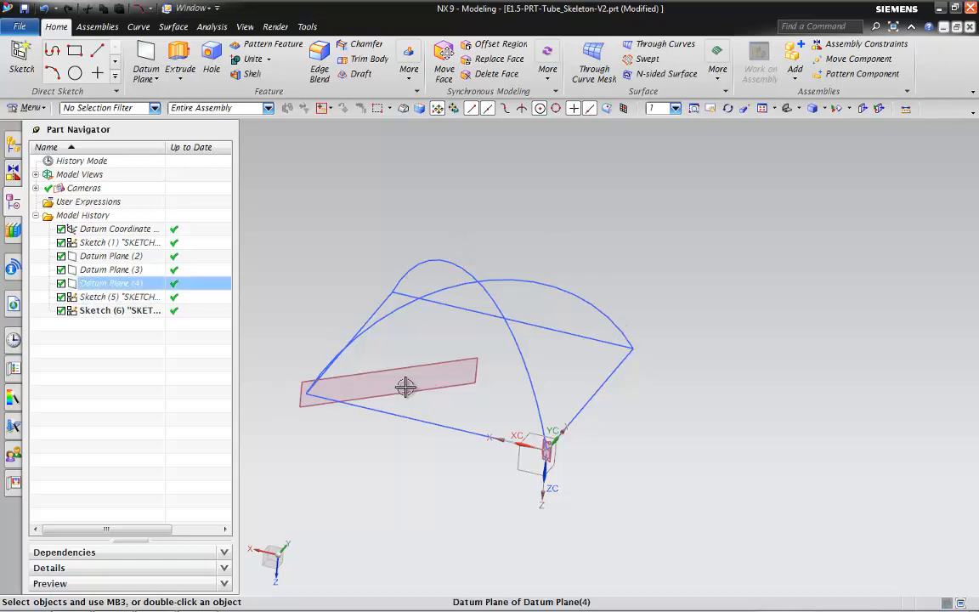
scroll(609, 295, "down", 1)
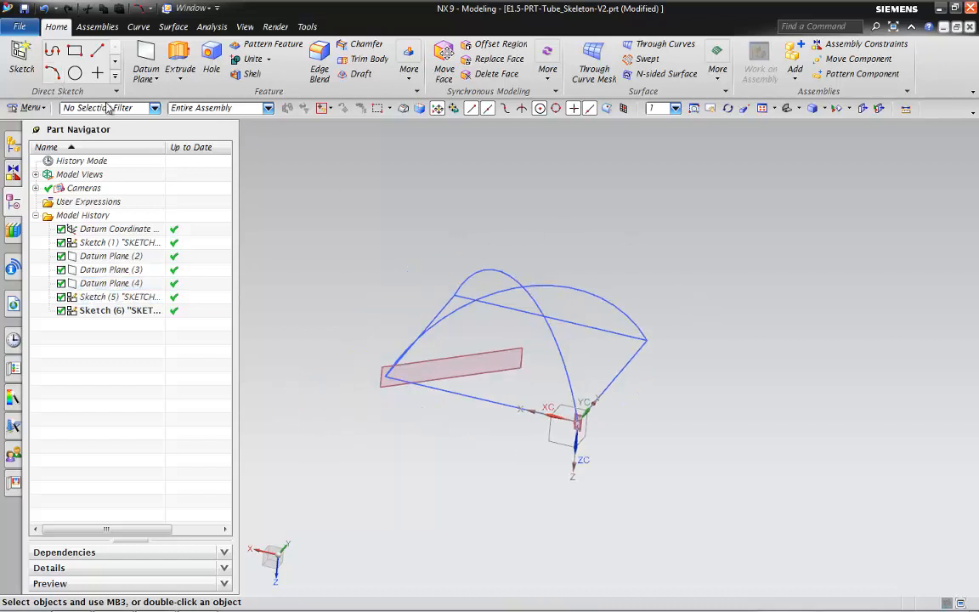
- Save the tube skeleton part and begin creating a new file
left_click(24, 9)
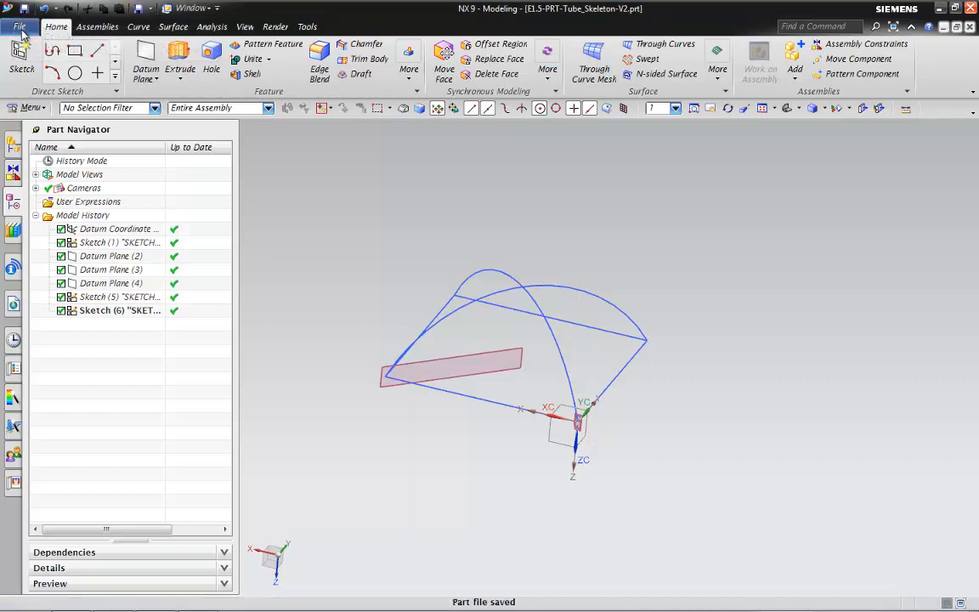
left_click(20, 28)
left_click(29, 50)
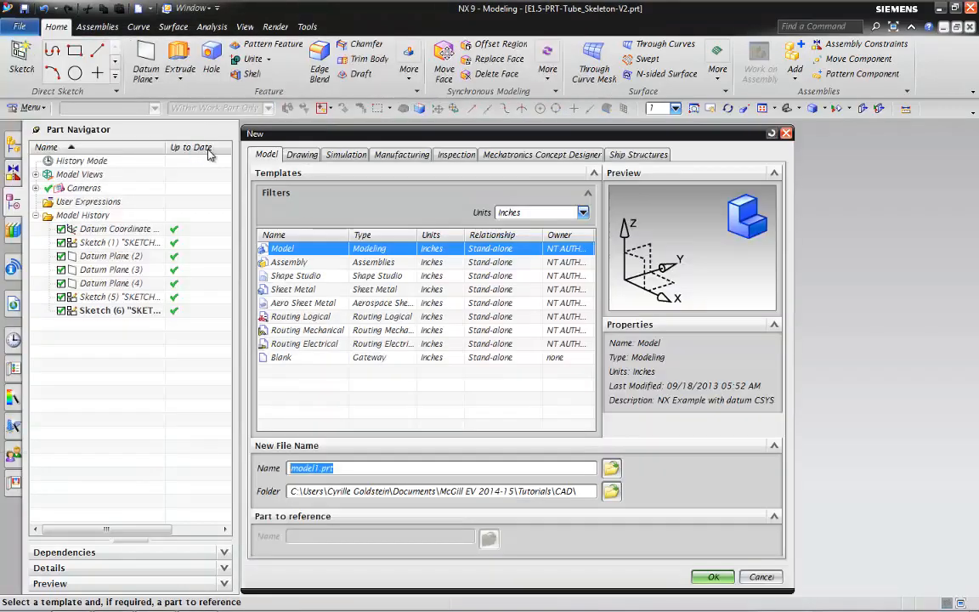
- Create an assembly file in inches named E1.5-ASM-Tube_Tutorial-V2.prt
left_click(326, 266)
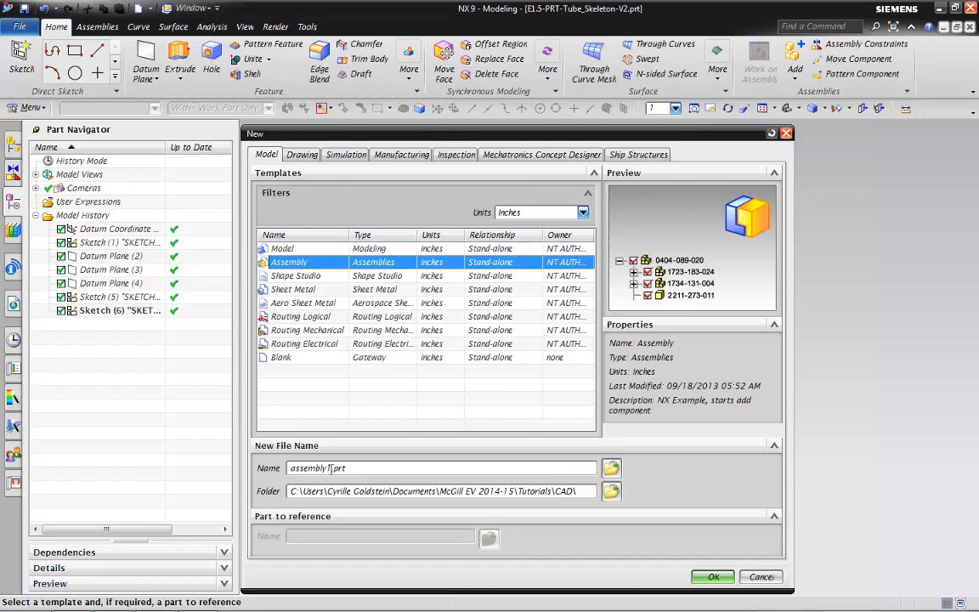
left_click_drag(331, 468, 278, 472)
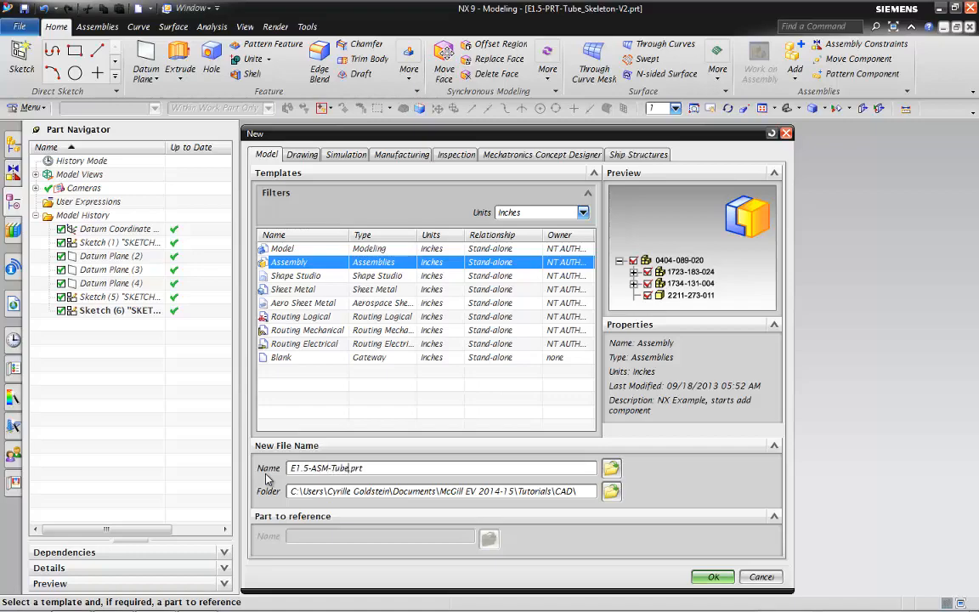
left_click_drag(497, 136, 523, 174)
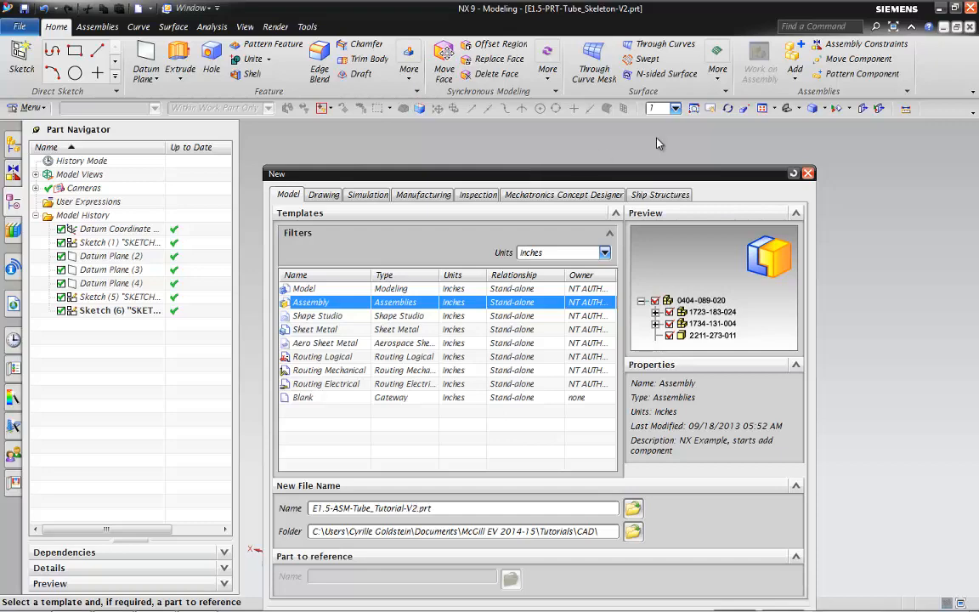
left_click_drag(652, 178, 638, 132)
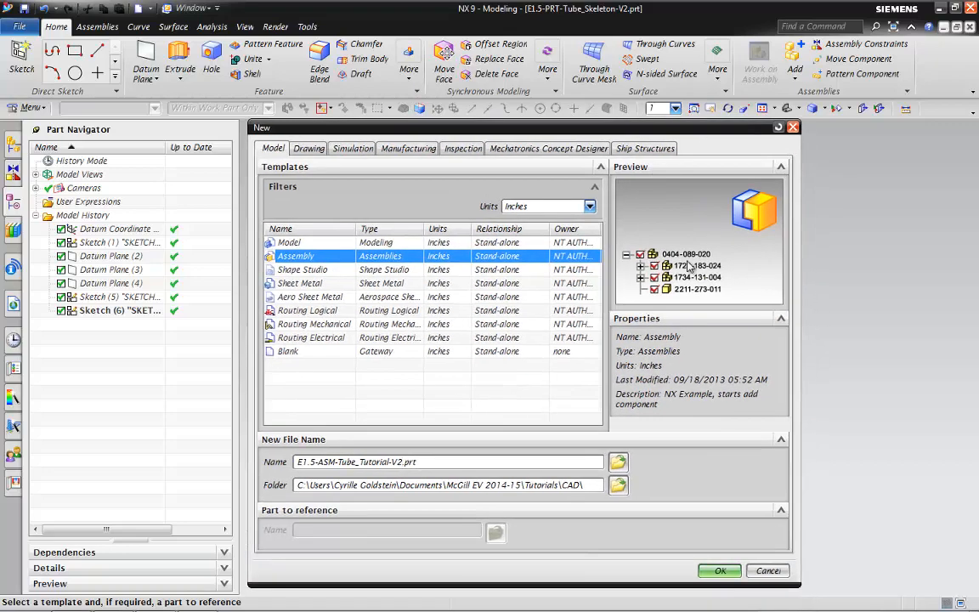
left_click(718, 571)
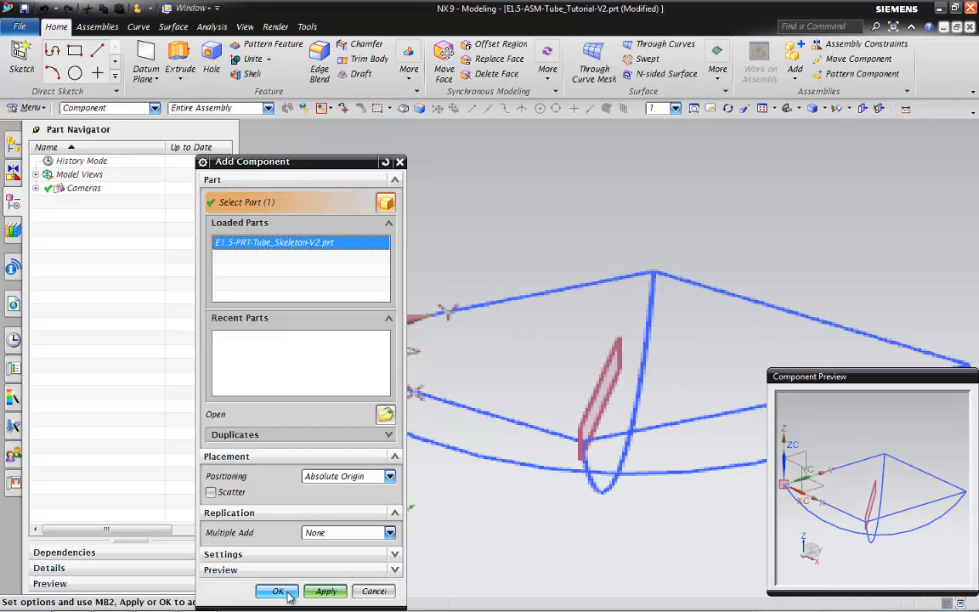
- Add the loaded tube skeleton part to the assembly, positioned at the absolute origin
left_click(331, 478)
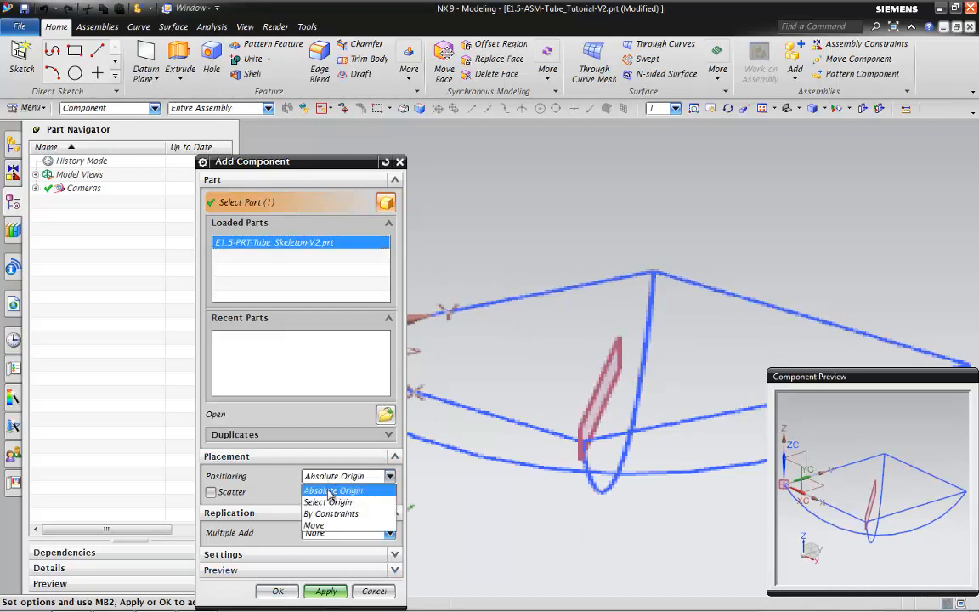
left_click(302, 486)
left_click(277, 591)
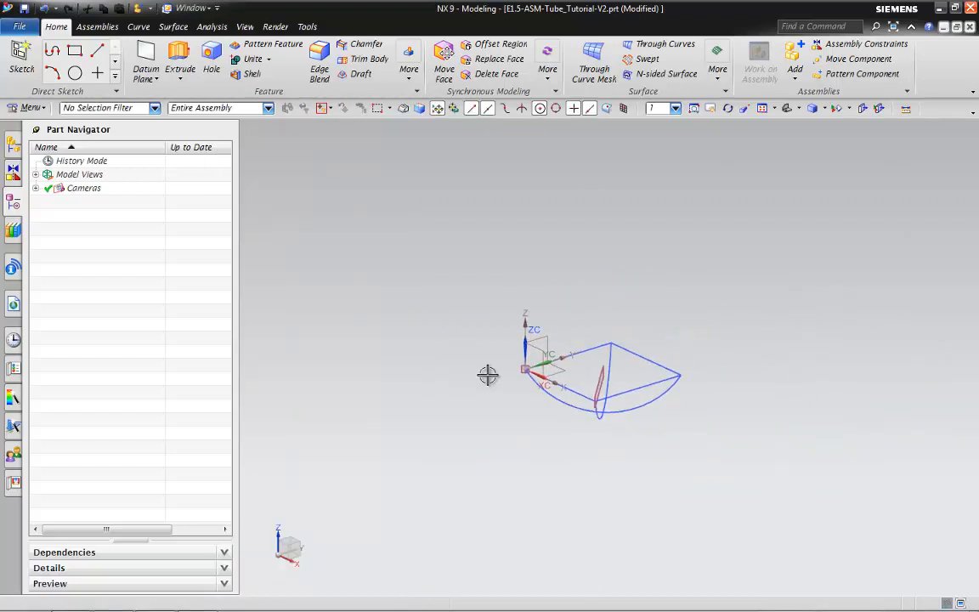
middle_click_drag(627, 430, 327, 425)
middle_click_drag(368, 372, 490, 409)
- Create an empty new component in the assembly from the Model template in inches, named E1.5-PRT-Base_tube1-V1.prt
left_click(13, 145)
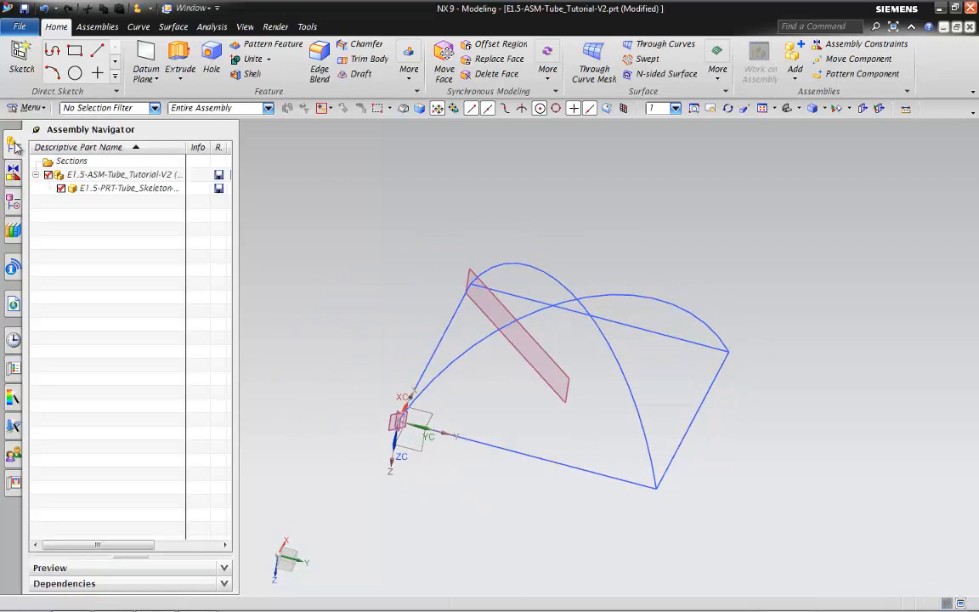
left_click(91, 30)
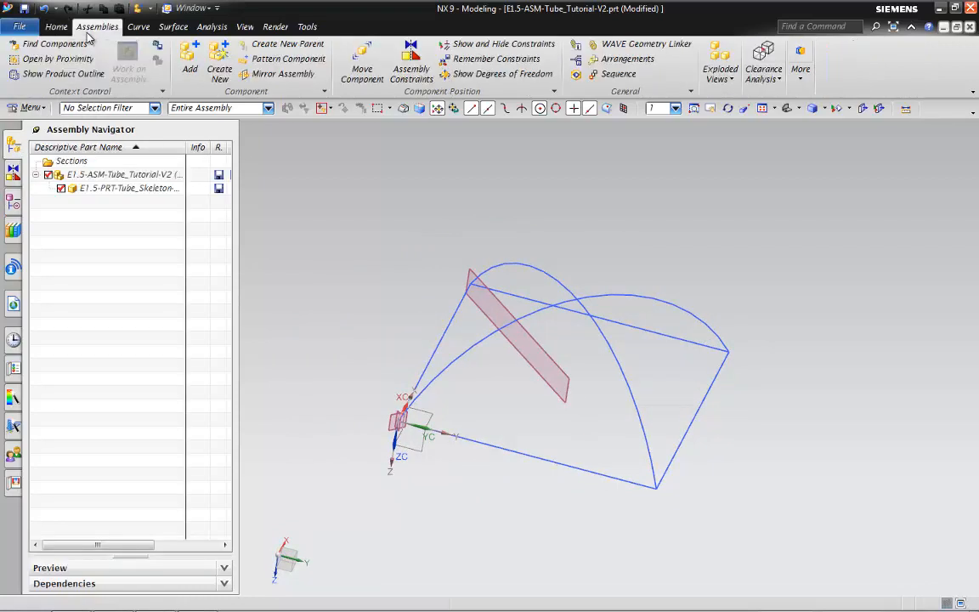
left_click(219, 70)
left_click(292, 244)
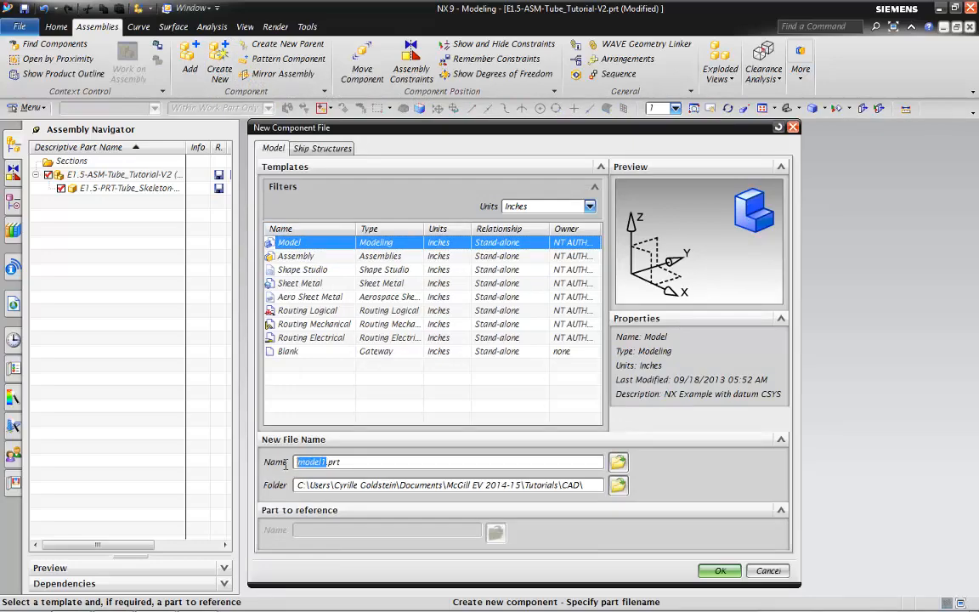
left_click_drag(583, 134, 383, 115)
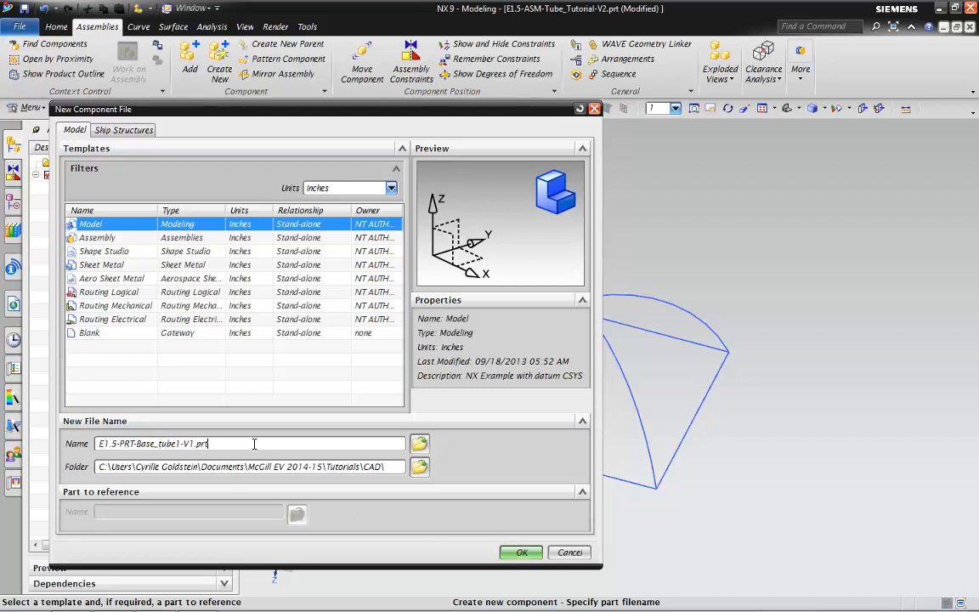
left_click(522, 553)
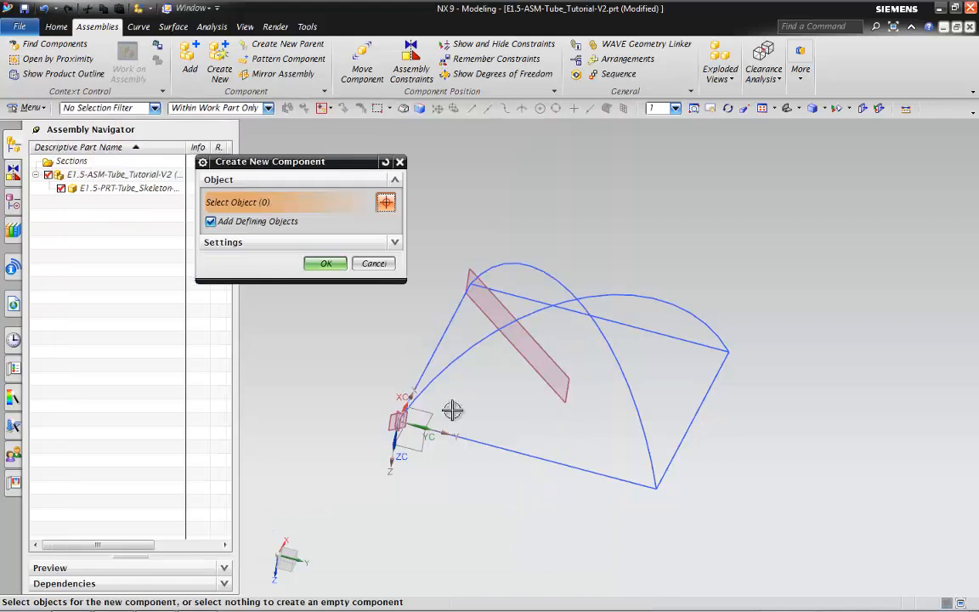
left_click(328, 265)
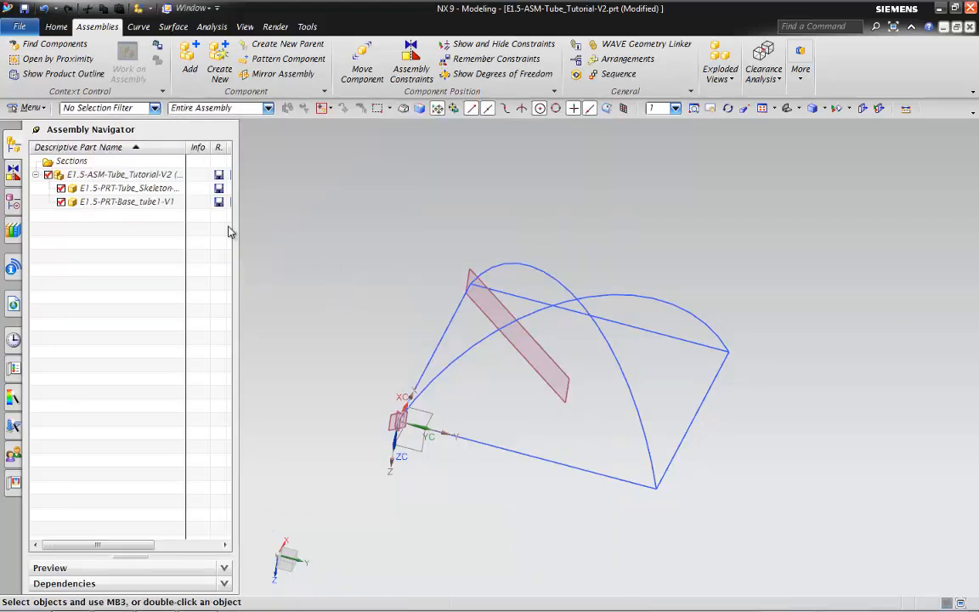
- Make the E1.5-PRT-Base_tube1-V1 component the work part within the assembly
left_click(135, 204)
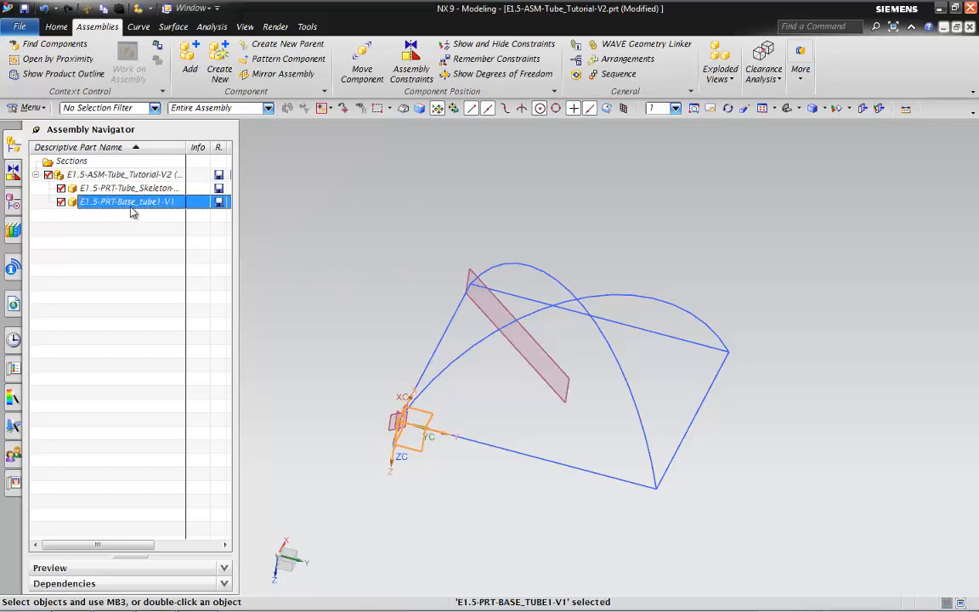
left_click(129, 231)
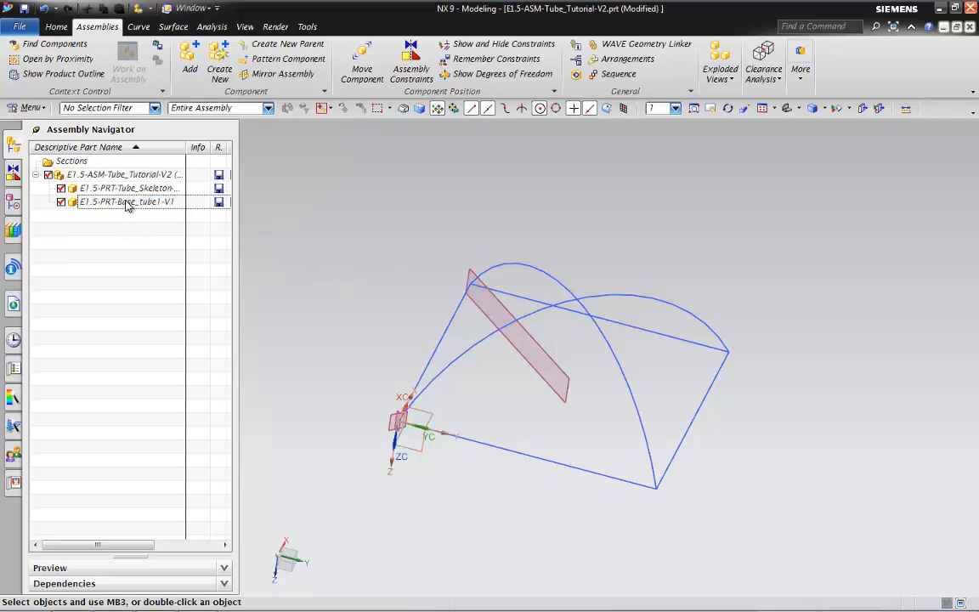
double_click(126, 203)
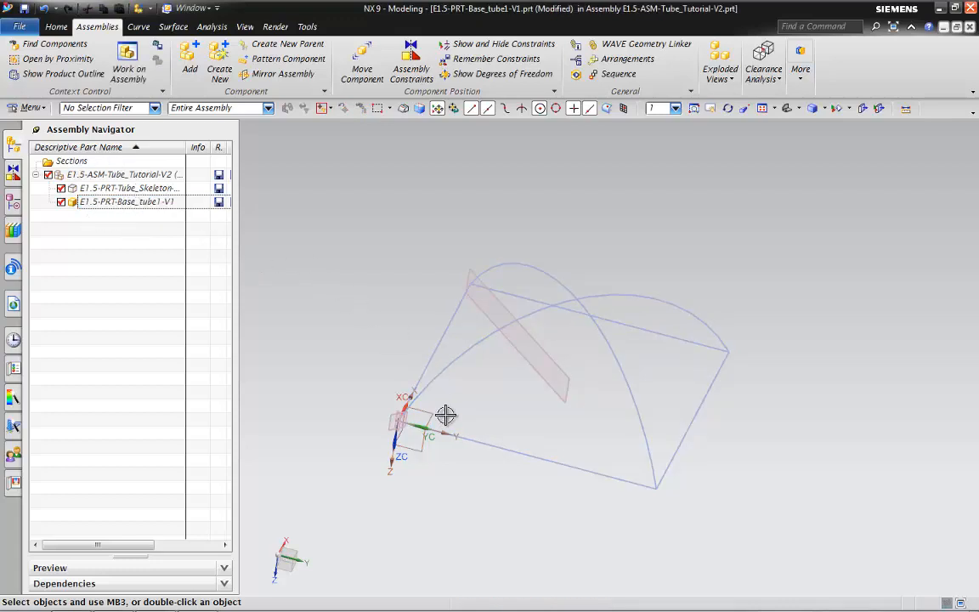
- Link the skeleton's base square edge along the X axis into the base tube part as a WAVE composite curve
scroll(448, 413, "up", 2)
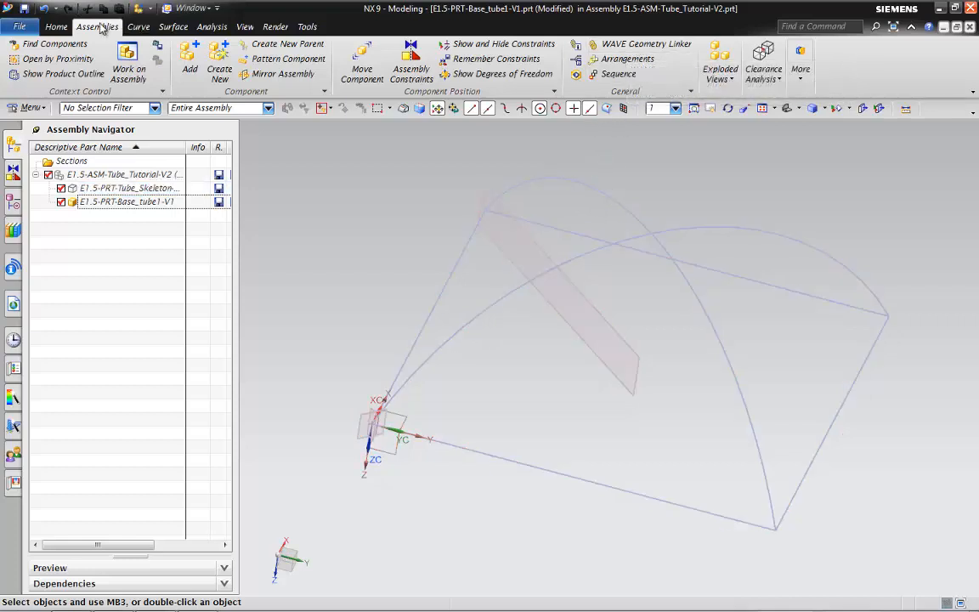
left_click(599, 44)
scroll(510, 246, "down", 2)
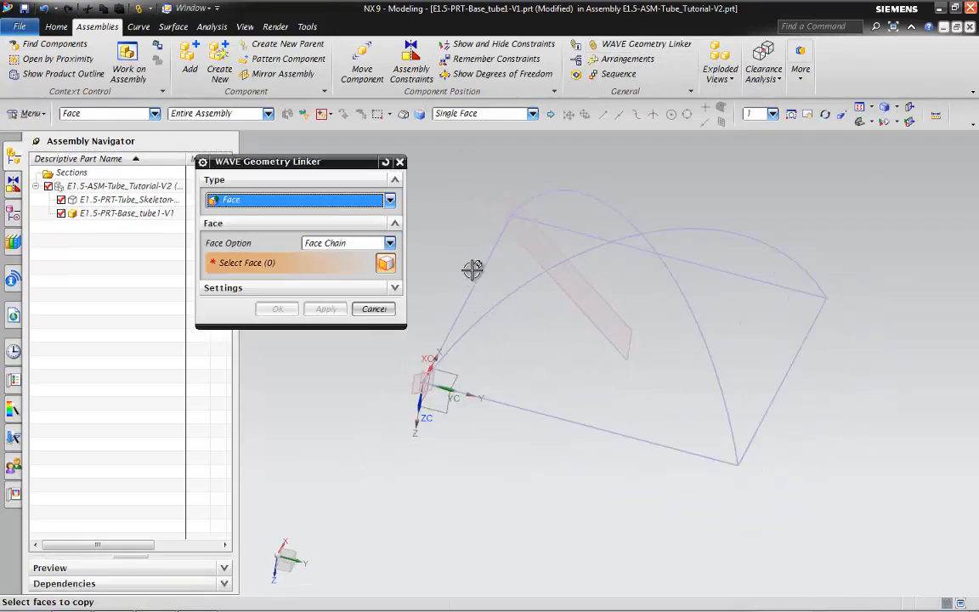
left_click(306, 200)
left_click(293, 216)
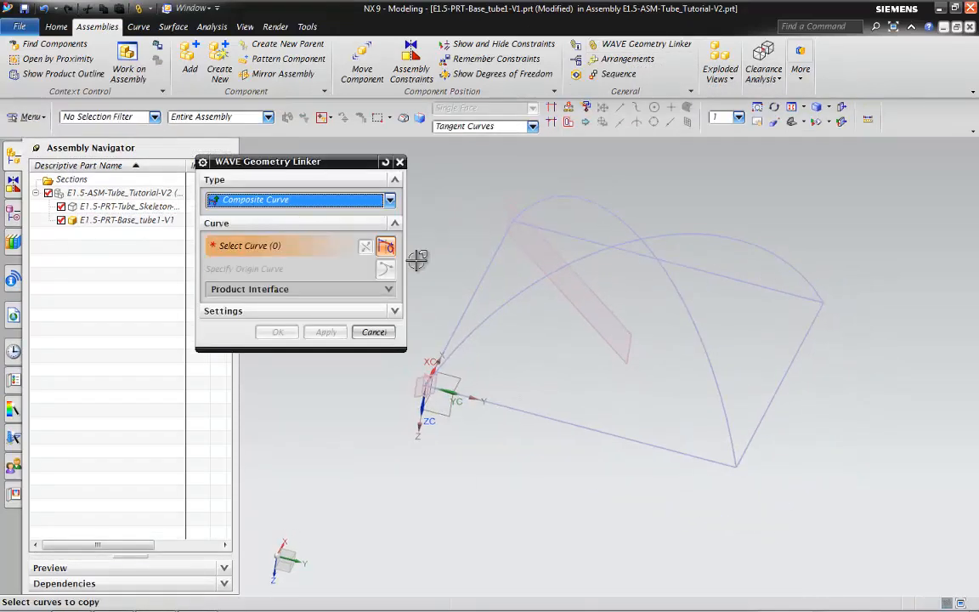
left_click(464, 301)
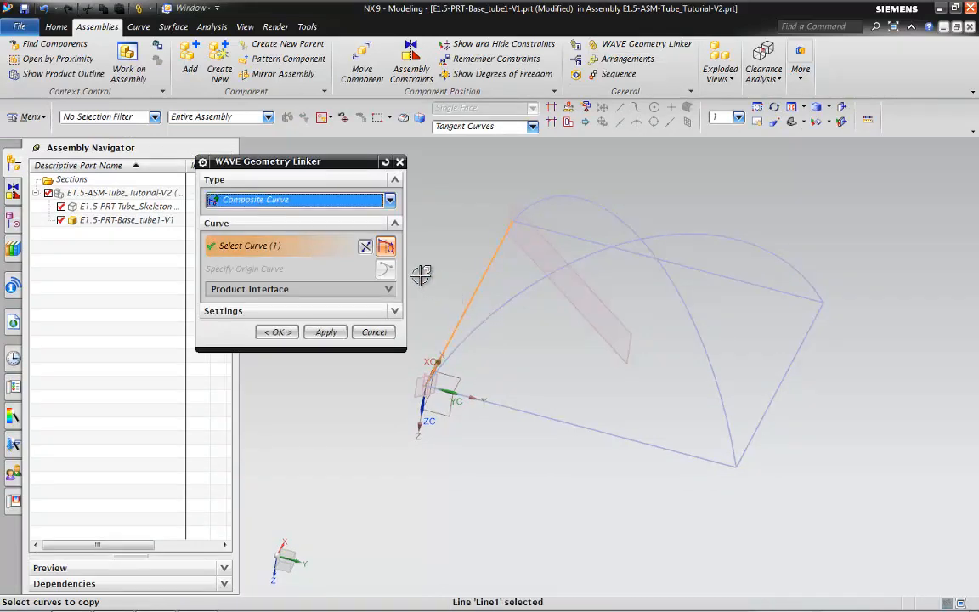
left_click(340, 204)
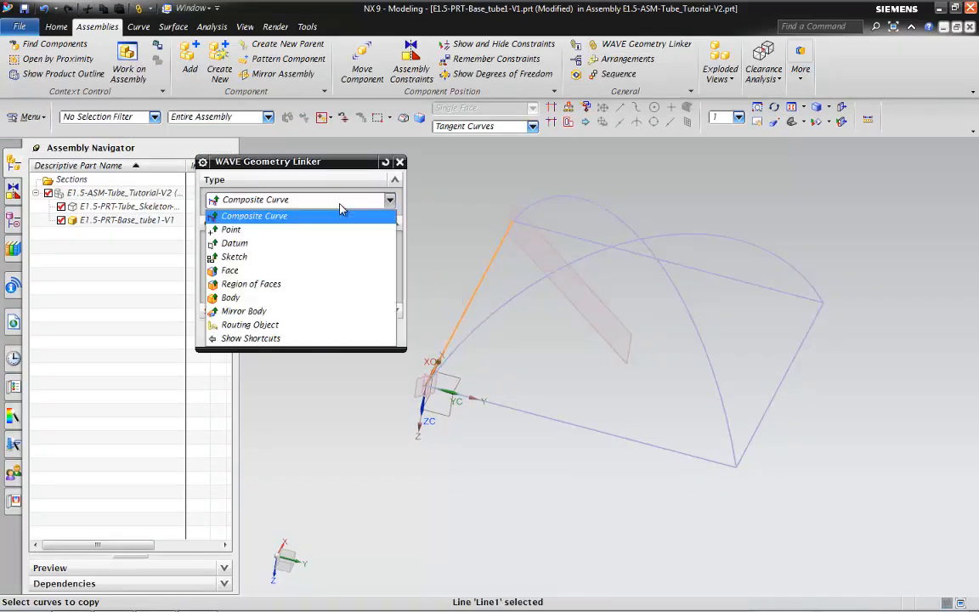
left_click(290, 218)
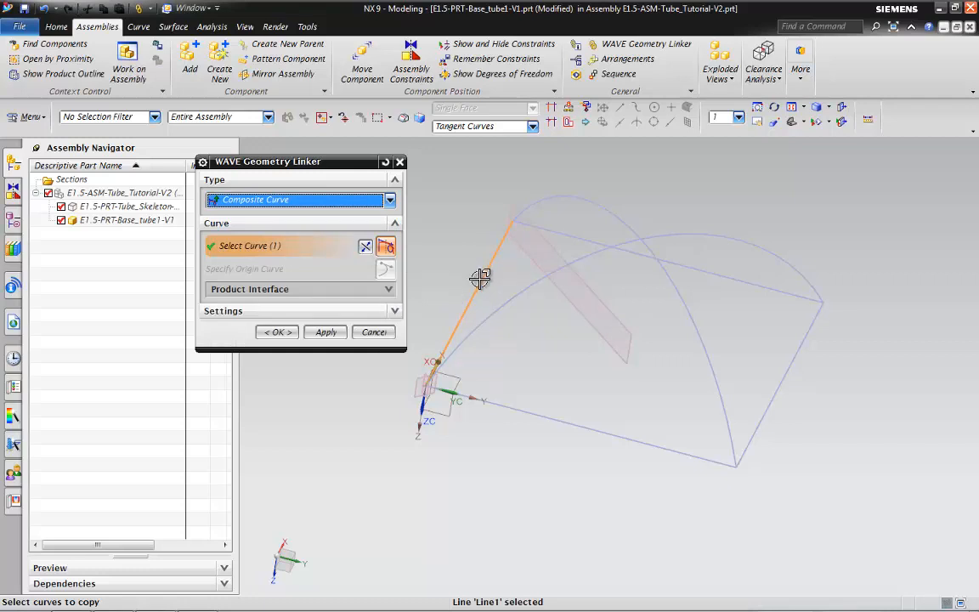
left_click(288, 333)
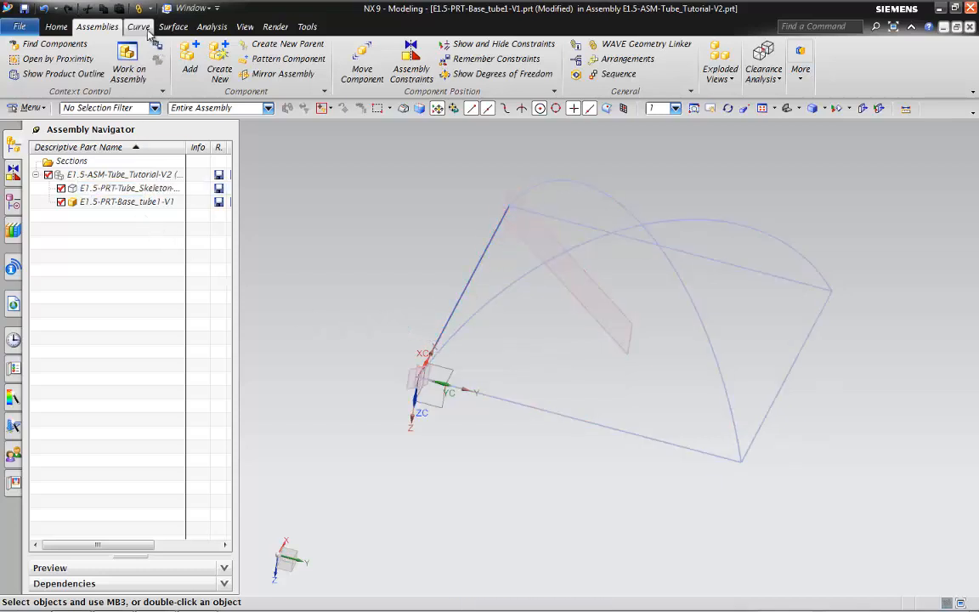
- Start a variational sweep and select the linked base edge as the path for its section sketch
left_click(175, 26)
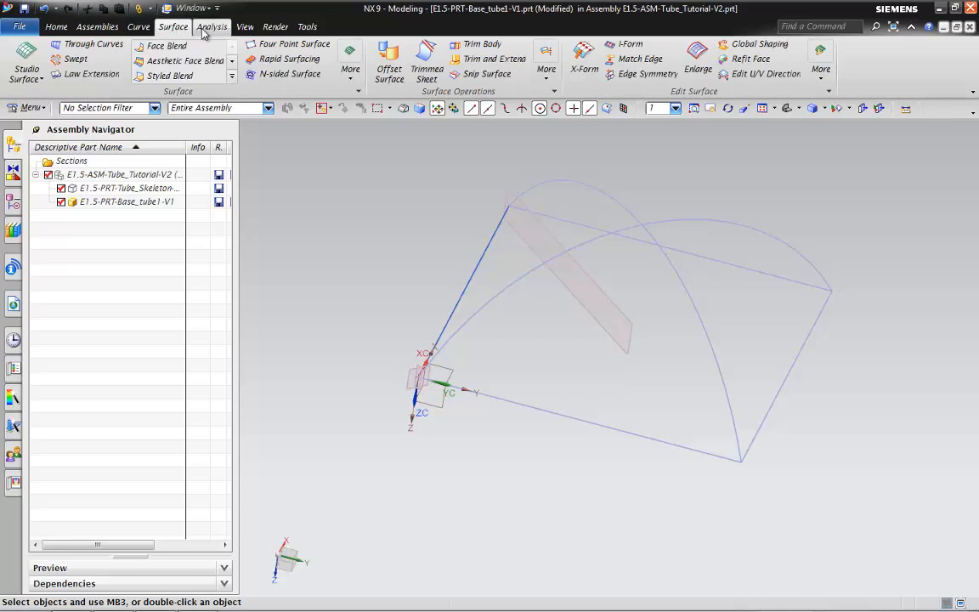
left_click(59, 30)
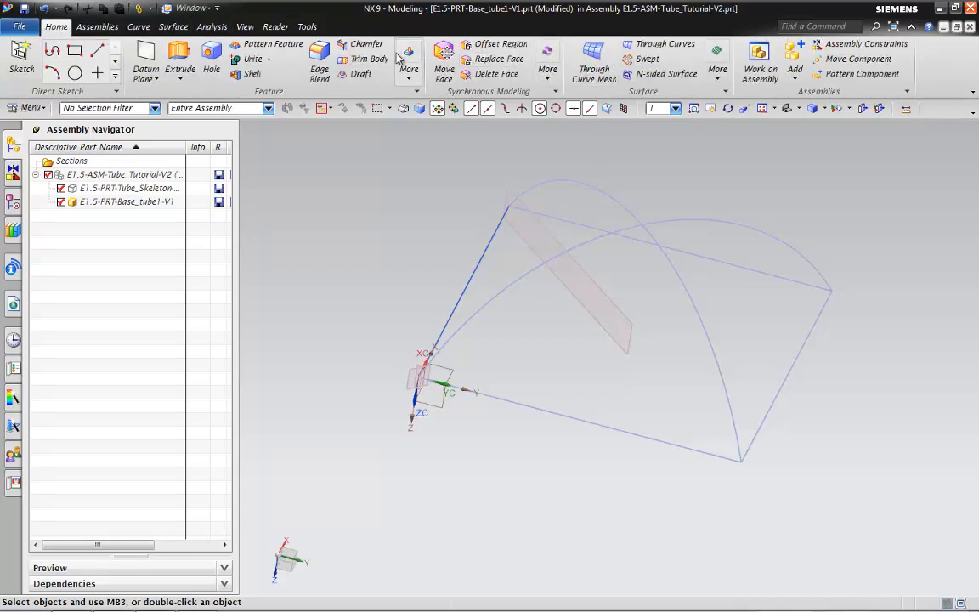
left_click(717, 82)
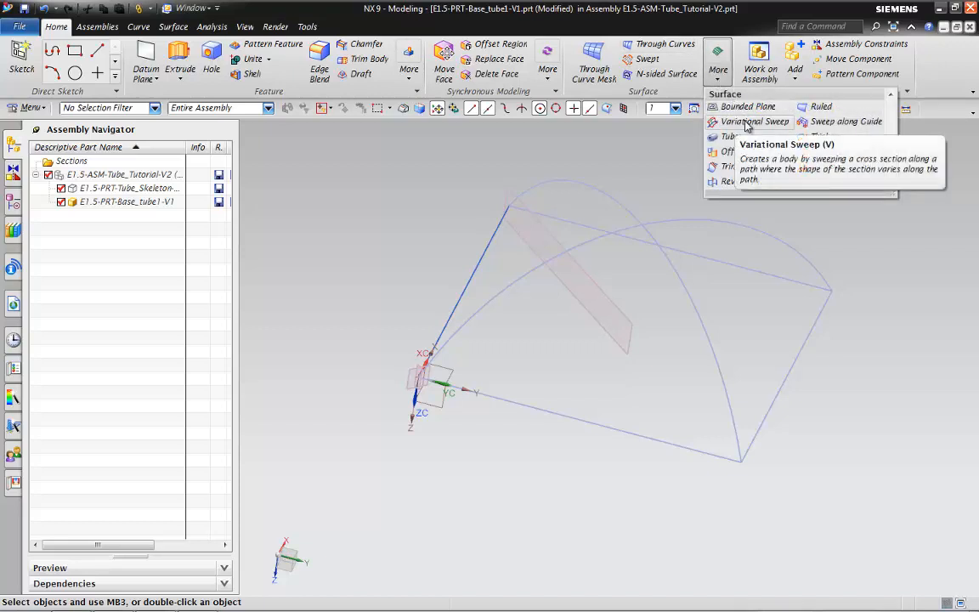
left_click(745, 123)
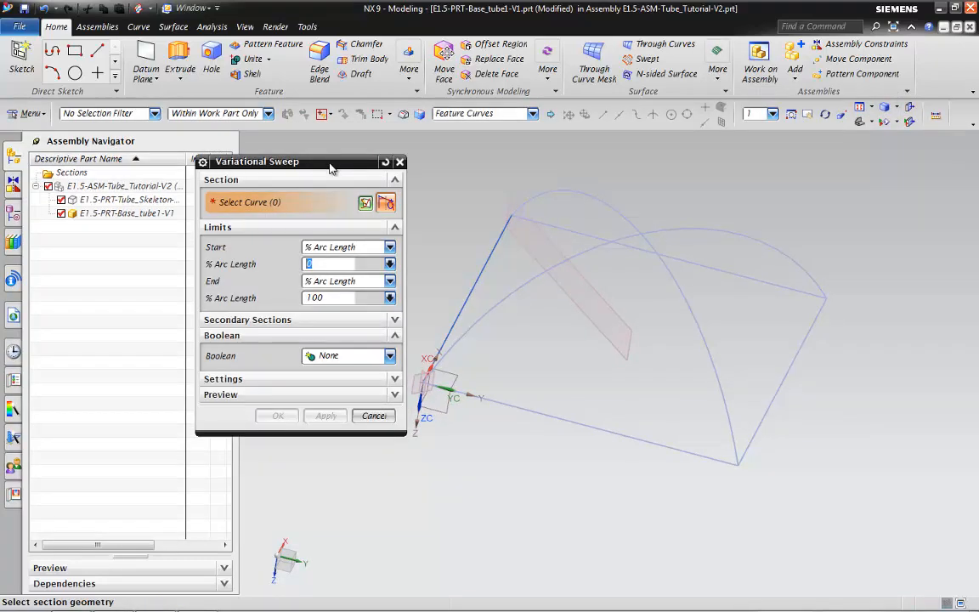
left_click_drag(310, 161, 235, 239)
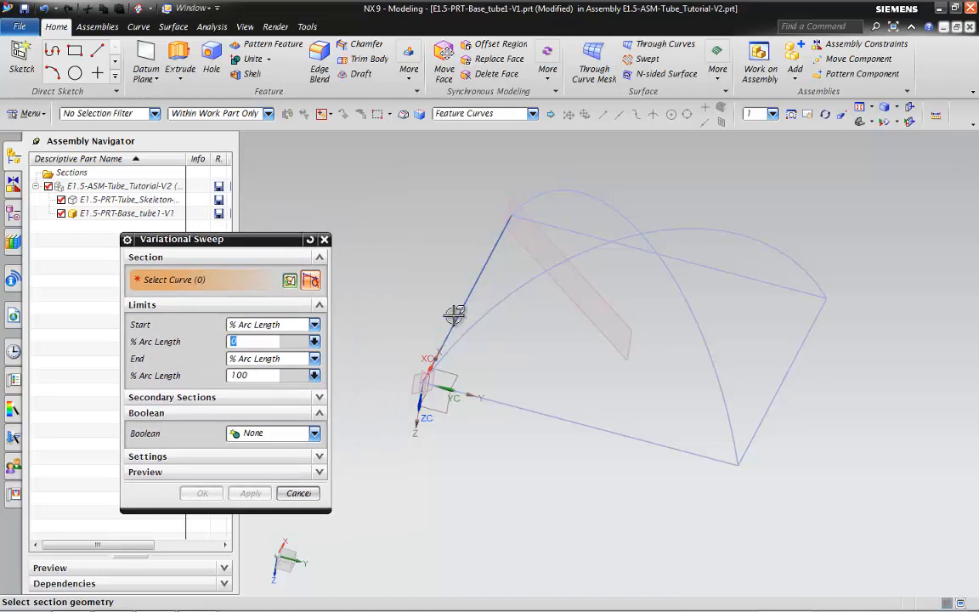
left_click(455, 316)
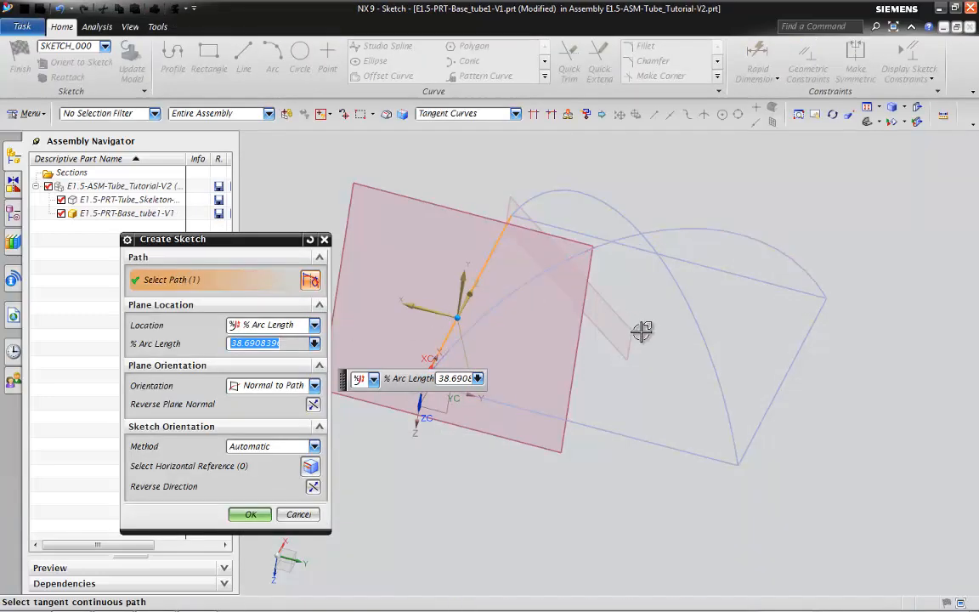
- Create the section sketch at 0% arc length on the path, with its plane normal to the path
mouse_move(640, 332)
middle_mouse_down()
mouse_move(589, 328)
mouse_move(599, 347)
mouse_move(605, 338)
middle_mouse_up()
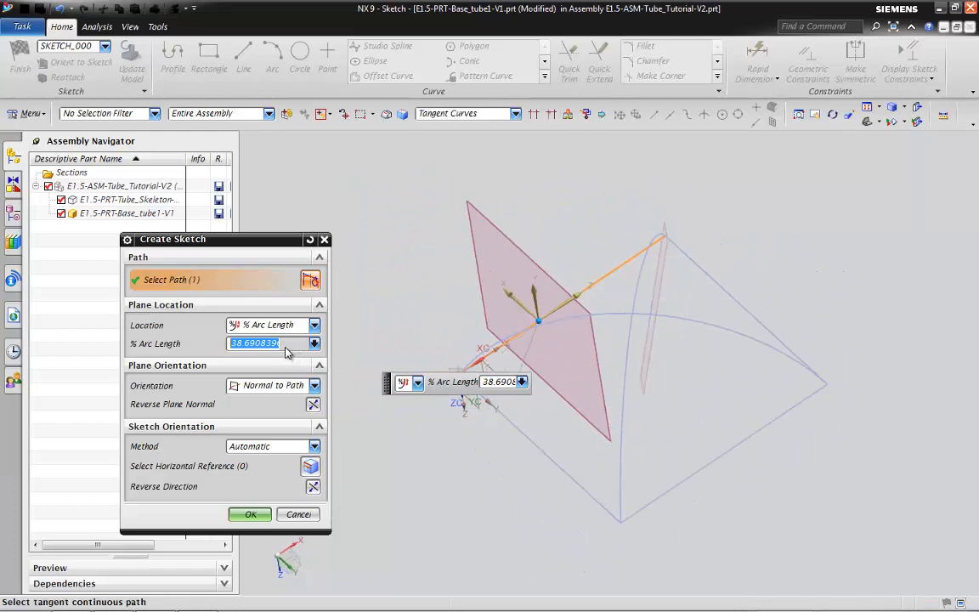
type("0")
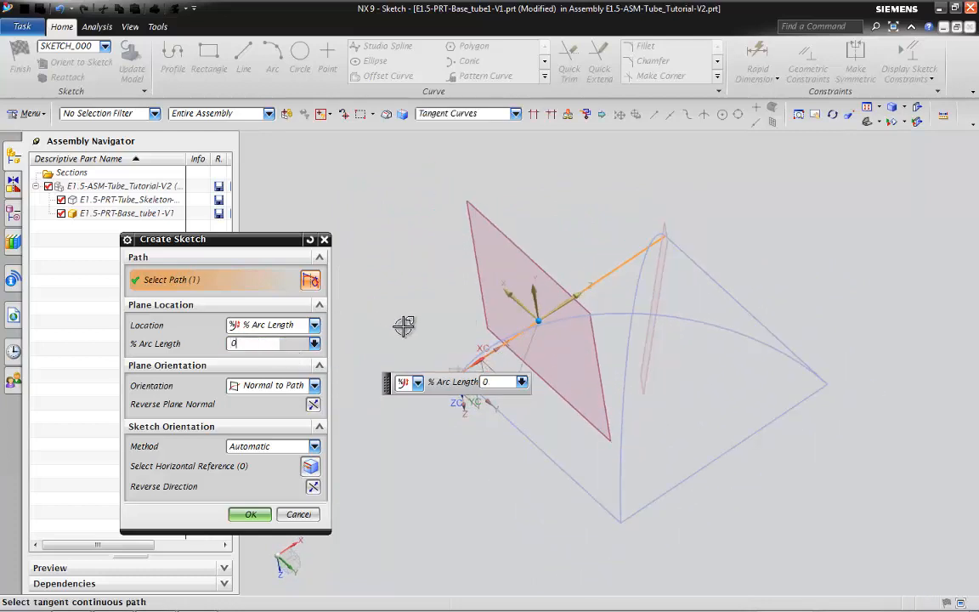
left_click_drag(459, 383, 389, 227)
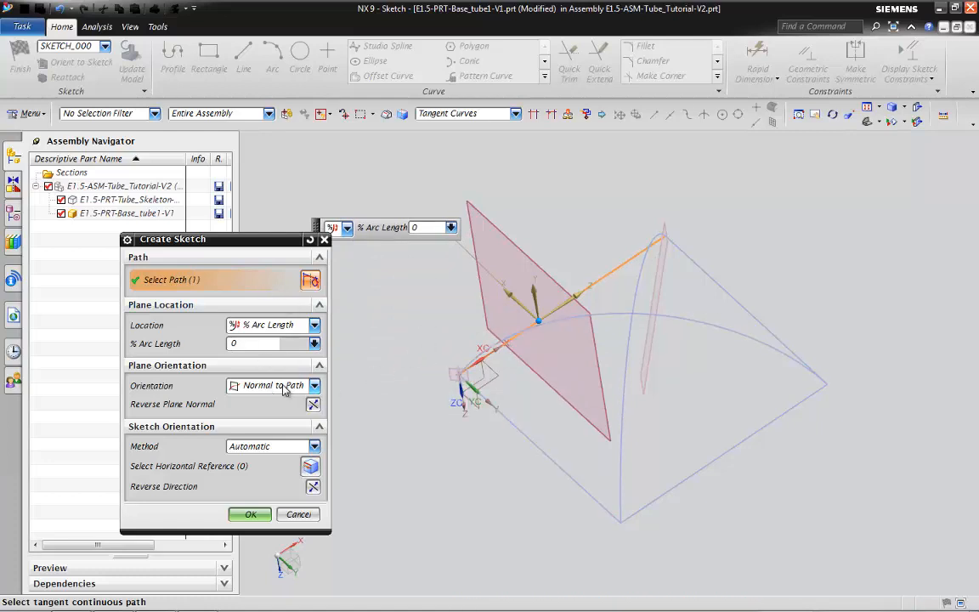
left_click(251, 514)
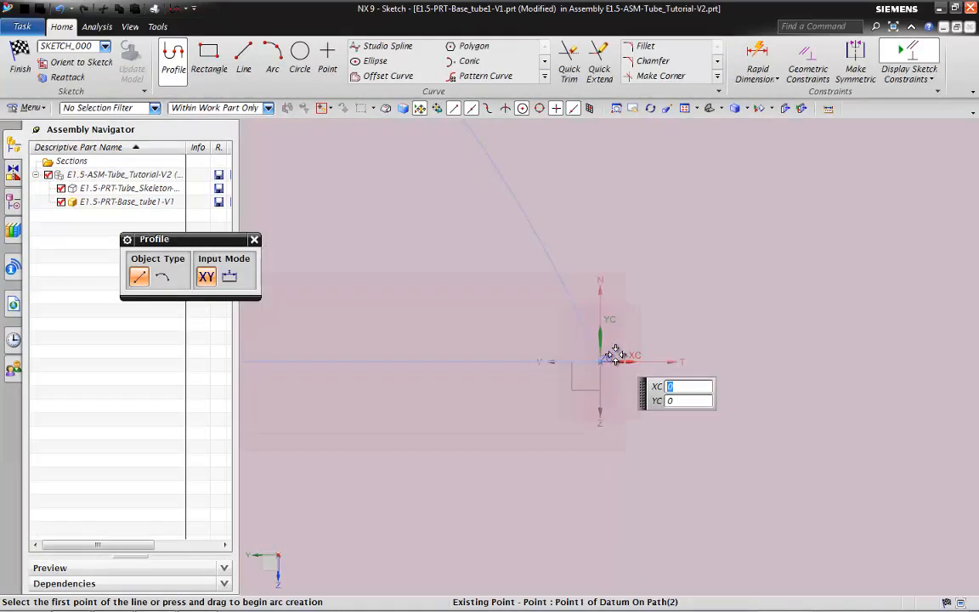
- Sketch the outer rectangle from its center on the path's datum point, about 0.5 in wide and 0.515 in high
left_click(207, 60)
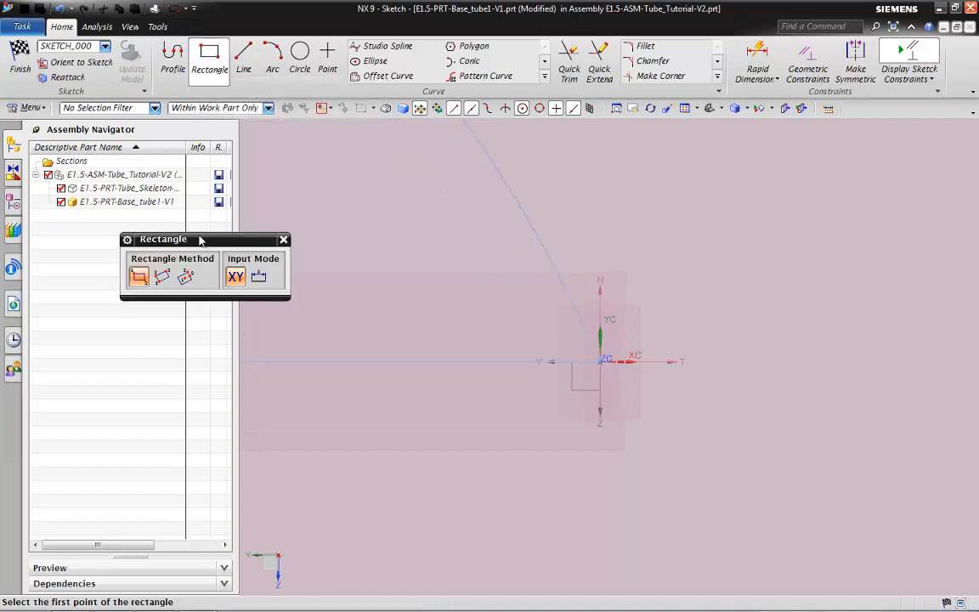
left_click(186, 277)
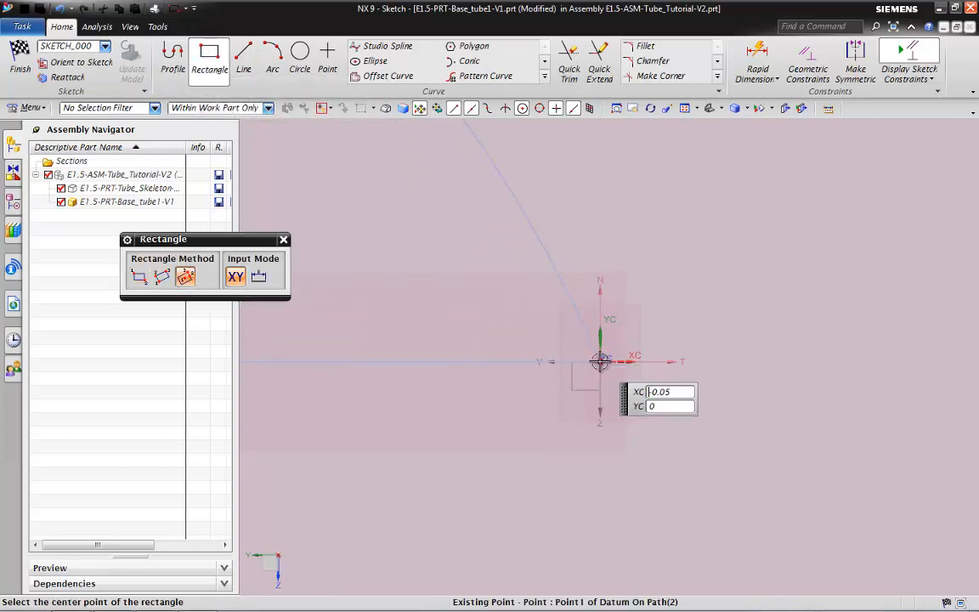
left_click(601, 361)
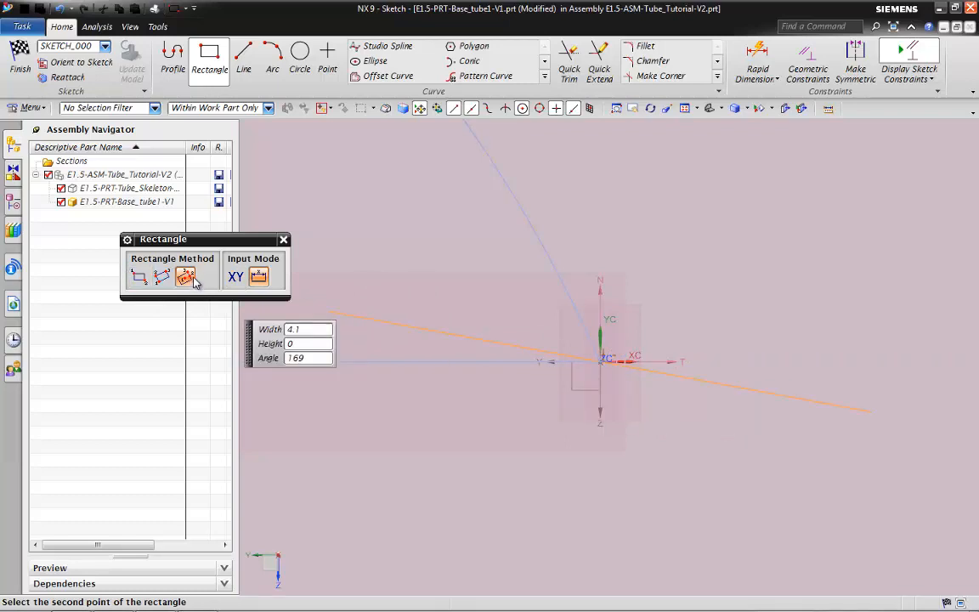
left_click(637, 361)
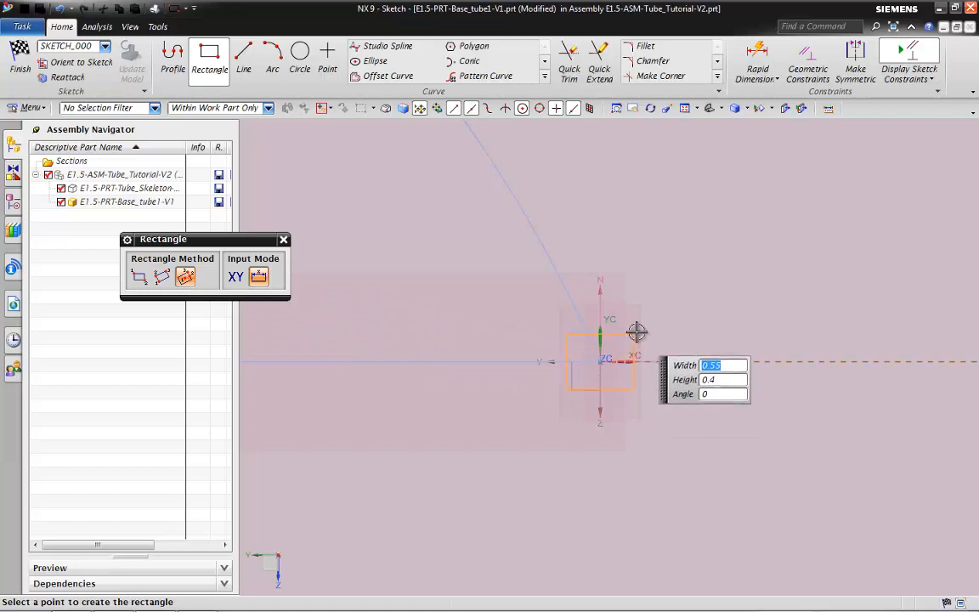
- Sketch a concentric inner rectangle about 0.3 in wide and 0.303 in high from the same center point
left_click(600, 360)
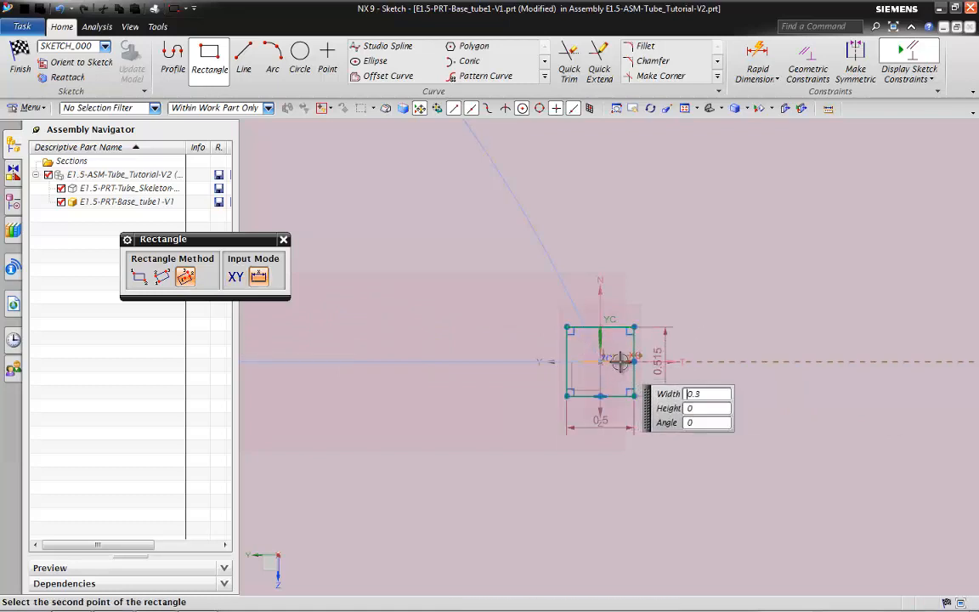
left_click(619, 361)
left_click(619, 340)
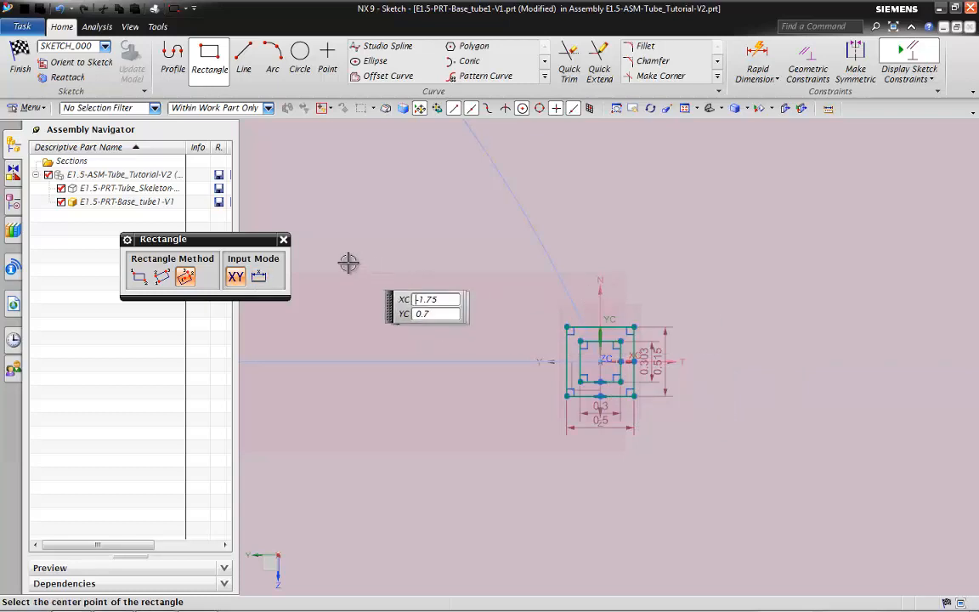
left_click(284, 240)
- Add a rapid dimension between the upper edges of the inner and outer rectangles and set it to 0.049 in
scroll(625, 342, "up", 3)
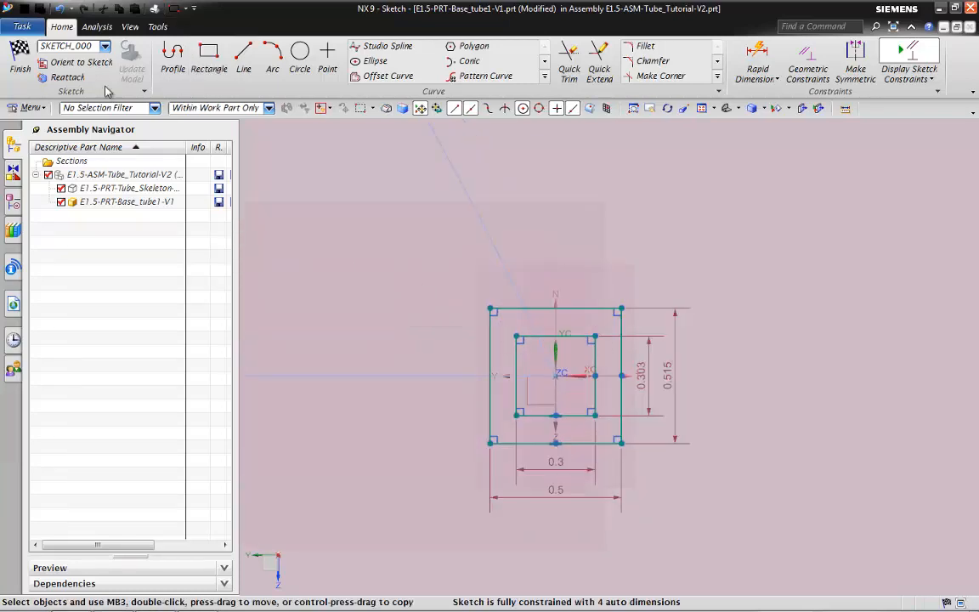
left_click(756, 75)
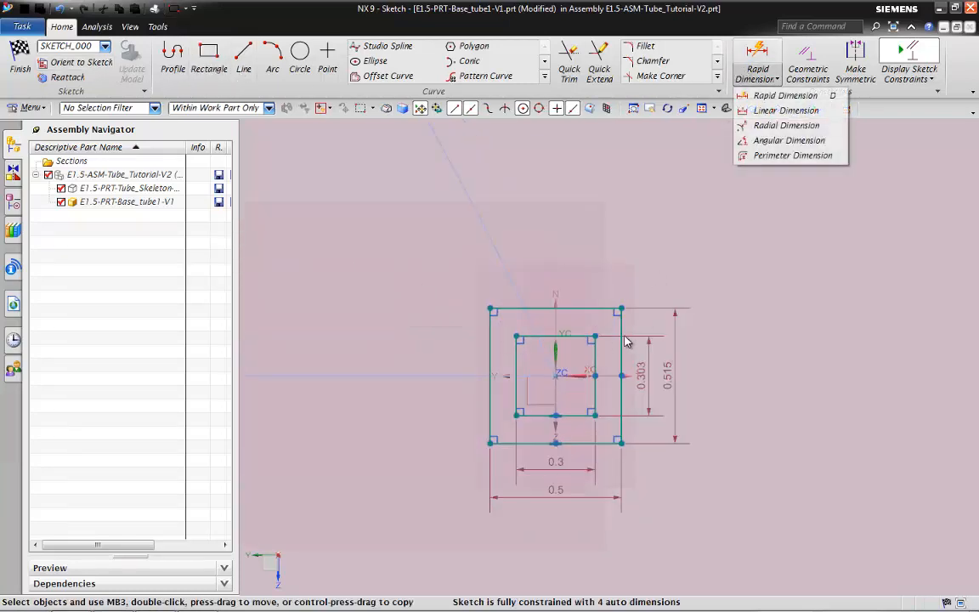
left_click(784, 95)
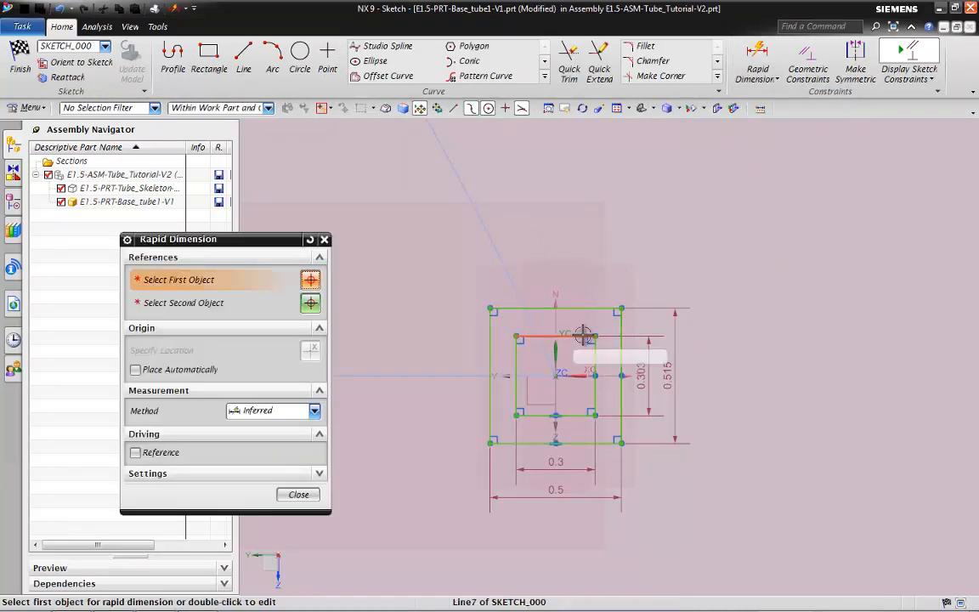
left_click(580, 308)
left_click(581, 306)
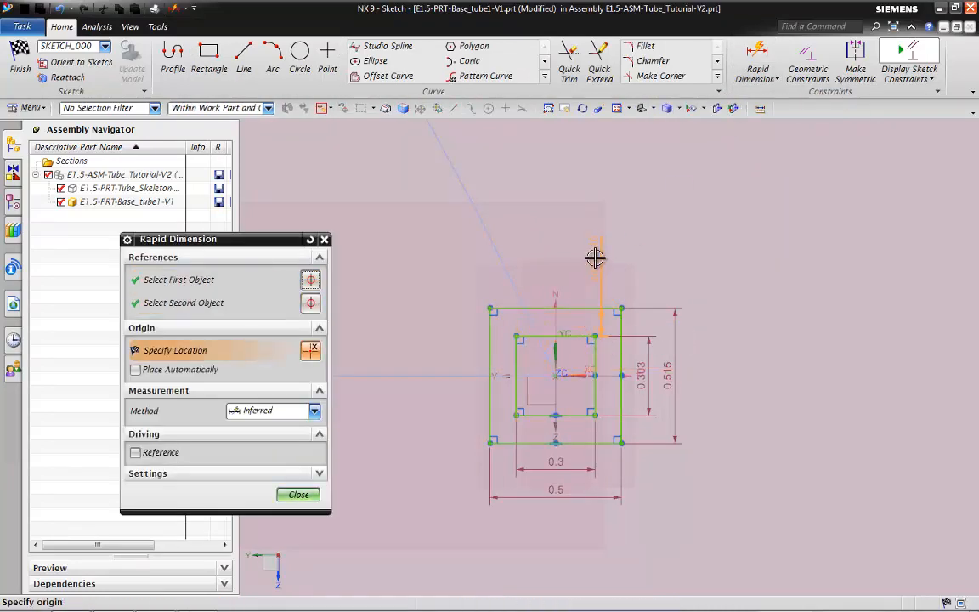
left_click(570, 229)
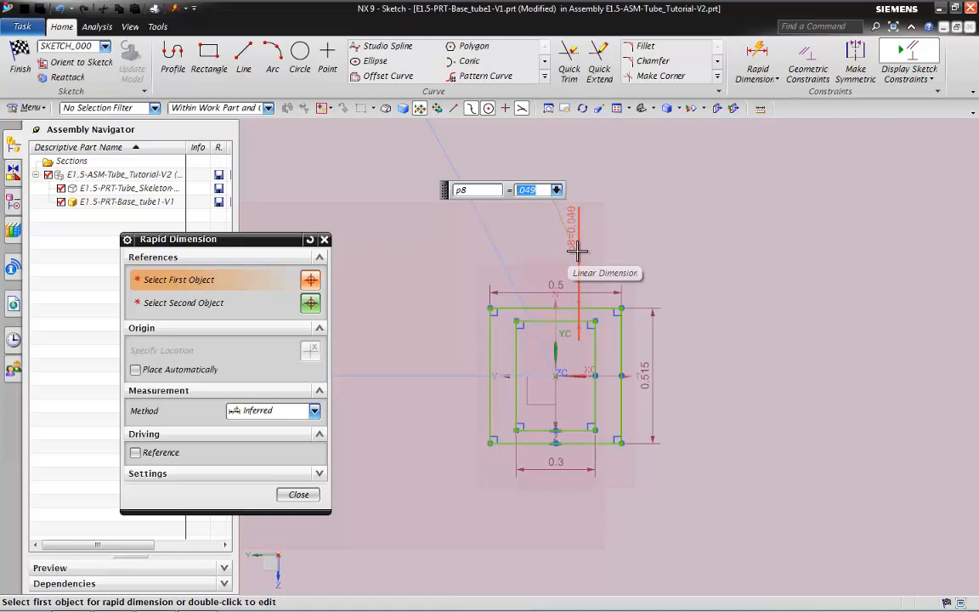
key("Return")
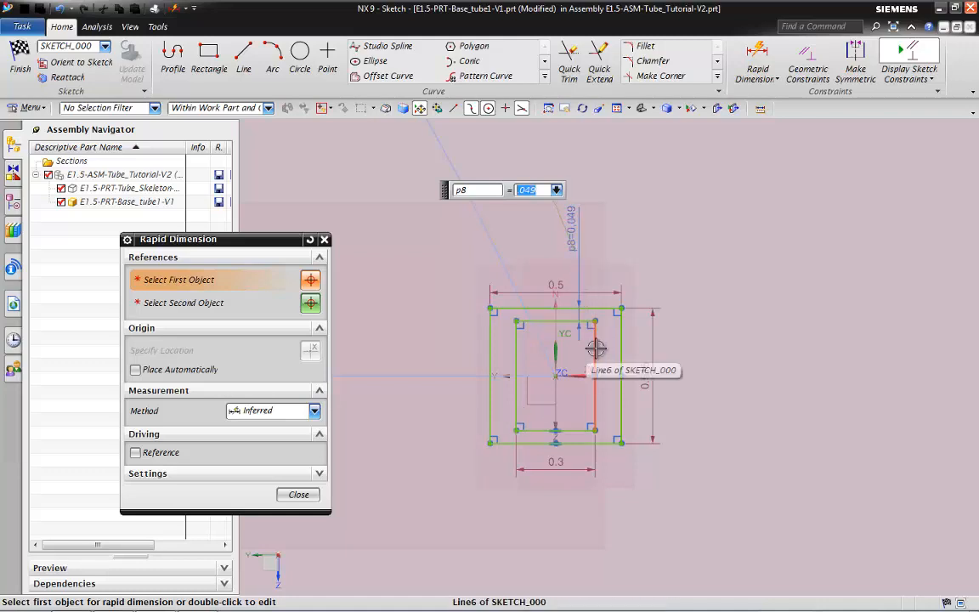
- Dimension the gap between the right edges of the inner and outer rectangles as 0.049 in
left_click(595, 349)
left_click(621, 340)
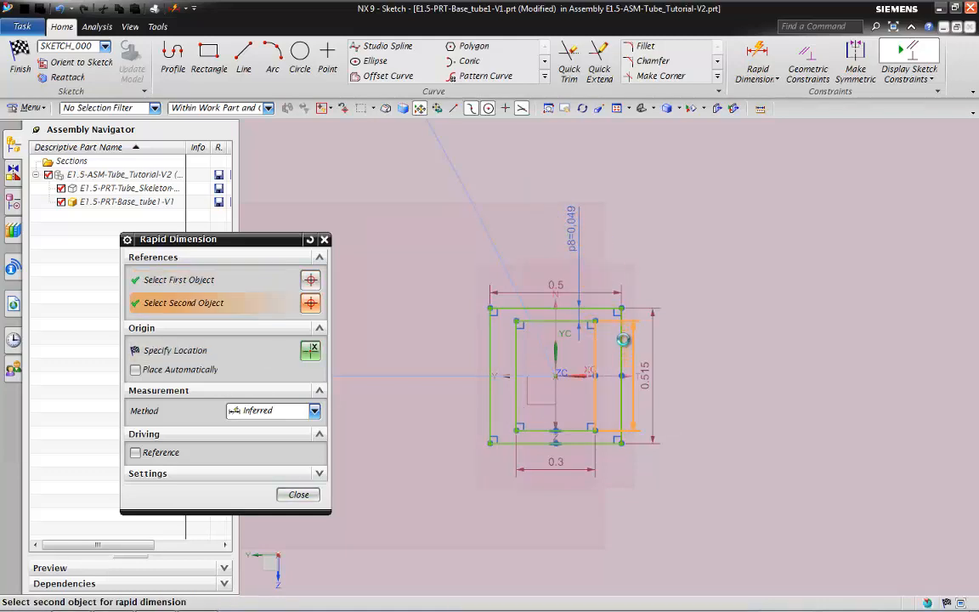
left_click(718, 349)
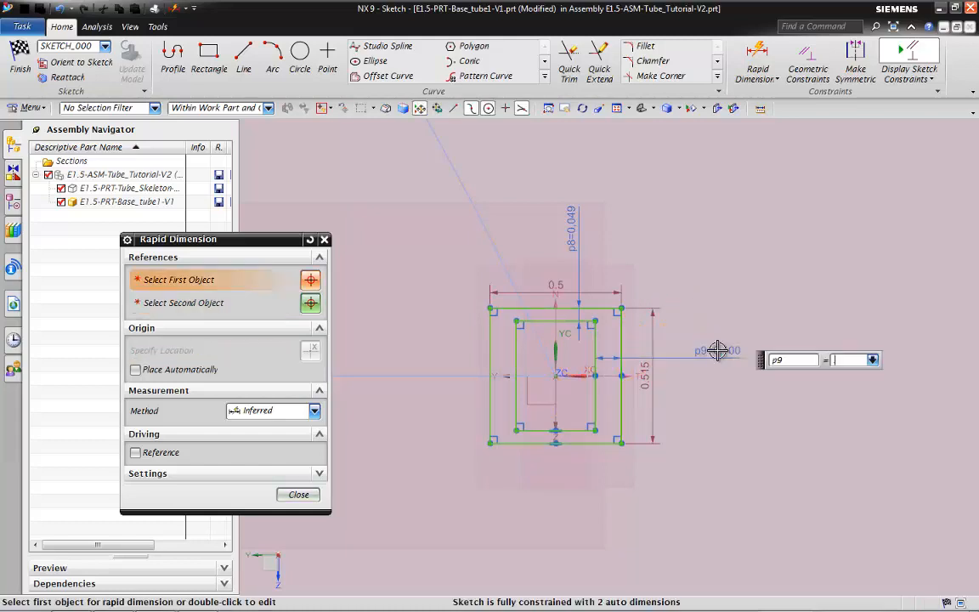
type(".049")
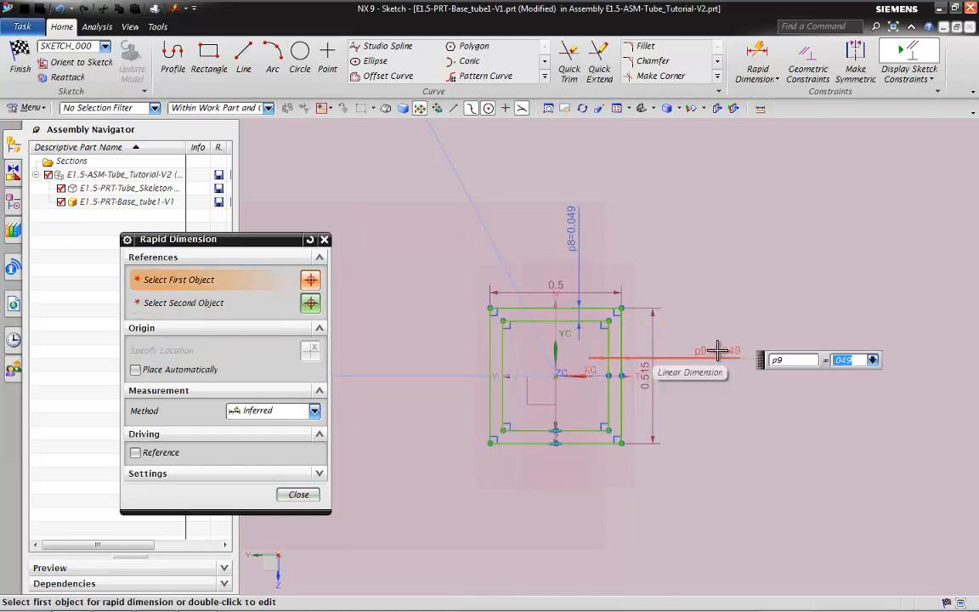
key("Return")
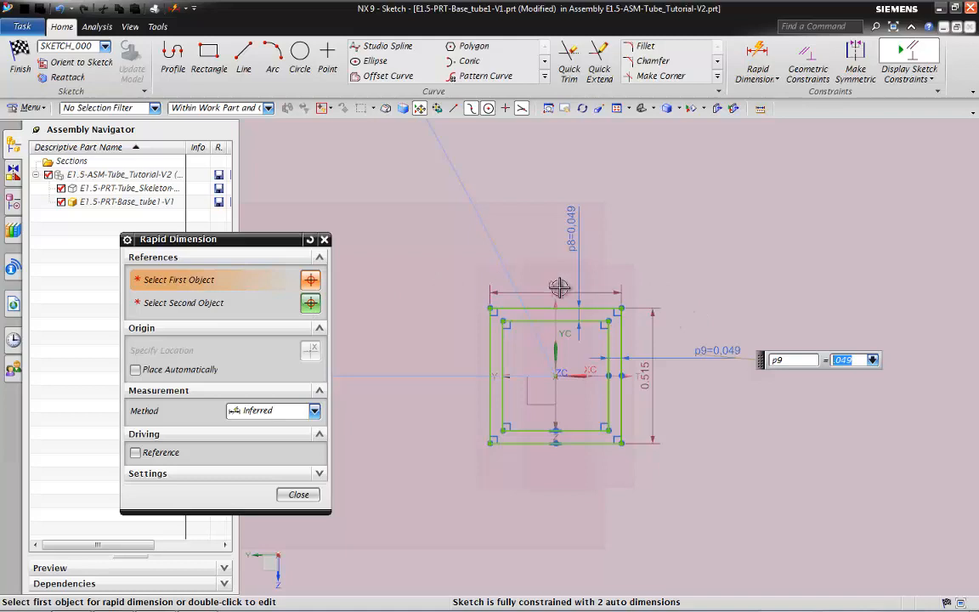
left_click(299, 496)
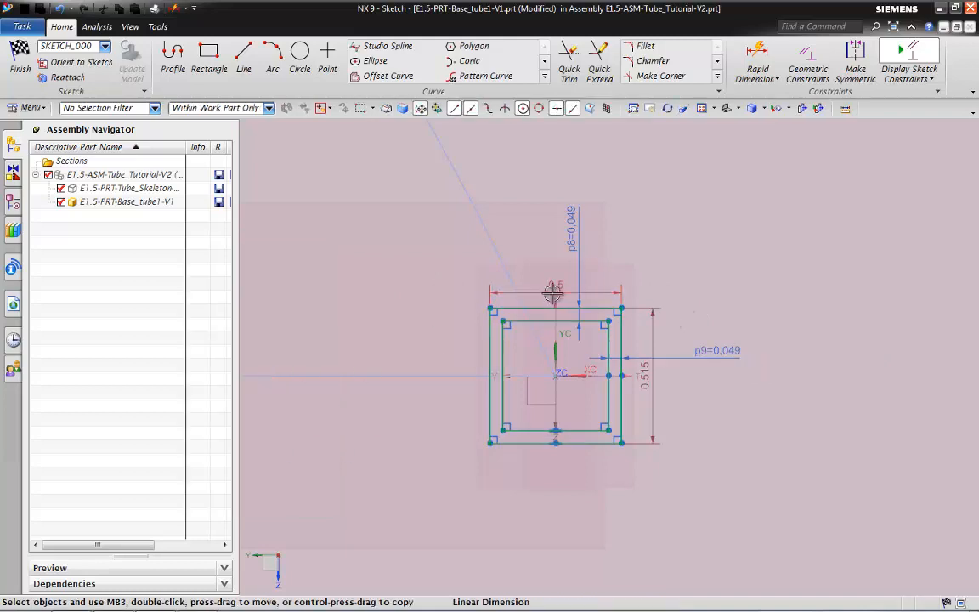
- Make the outer rectangle's automatic width and height dimensions driving, both at 0.5 in
double_click(553, 285)
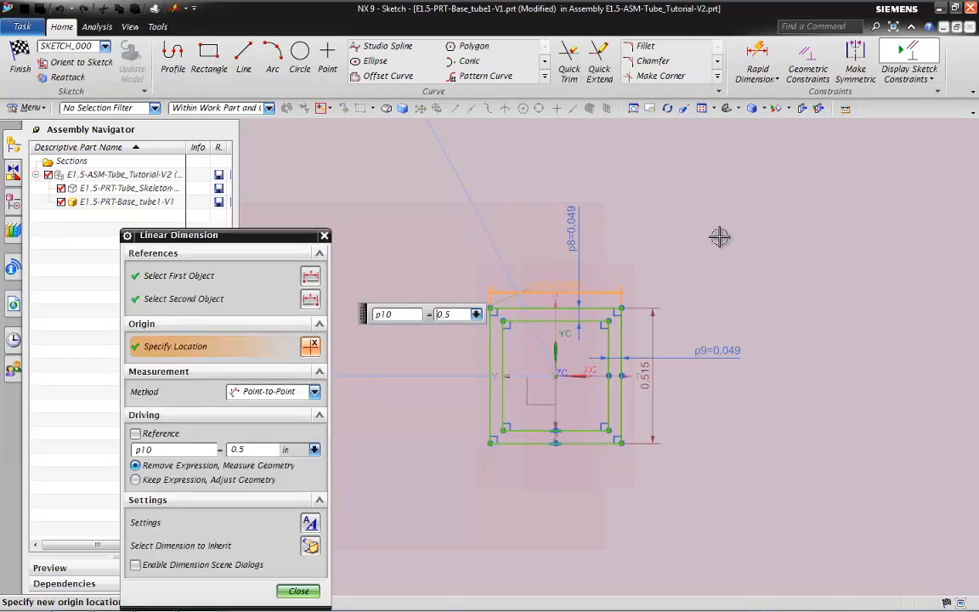
double_click(649, 375)
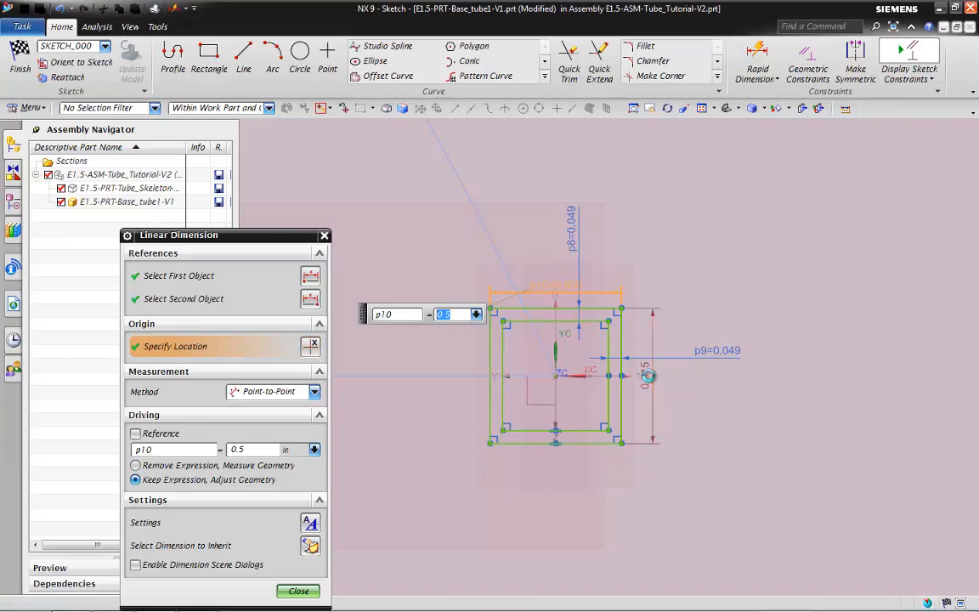
type("05")
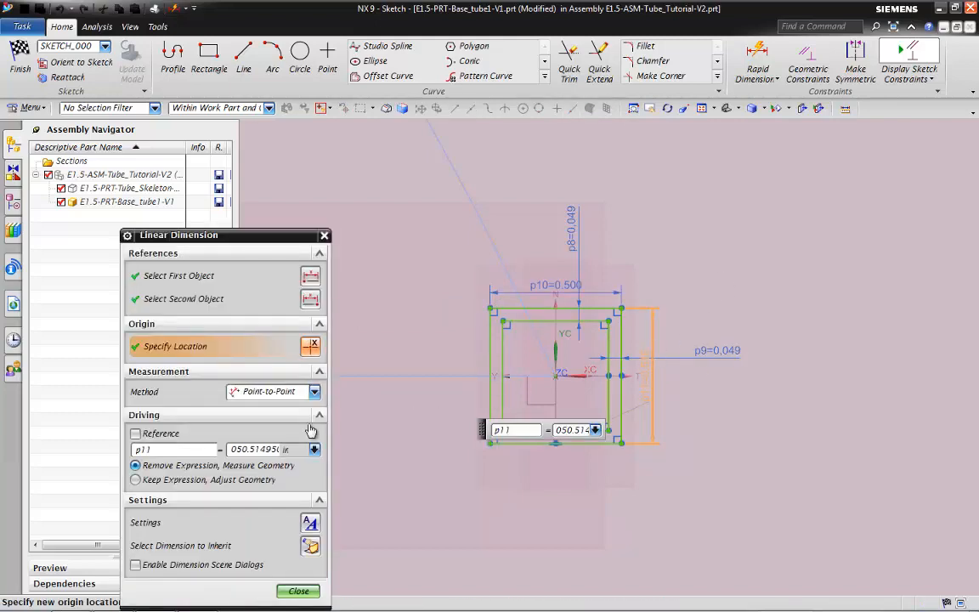
double_click(256, 448)
type(".5")
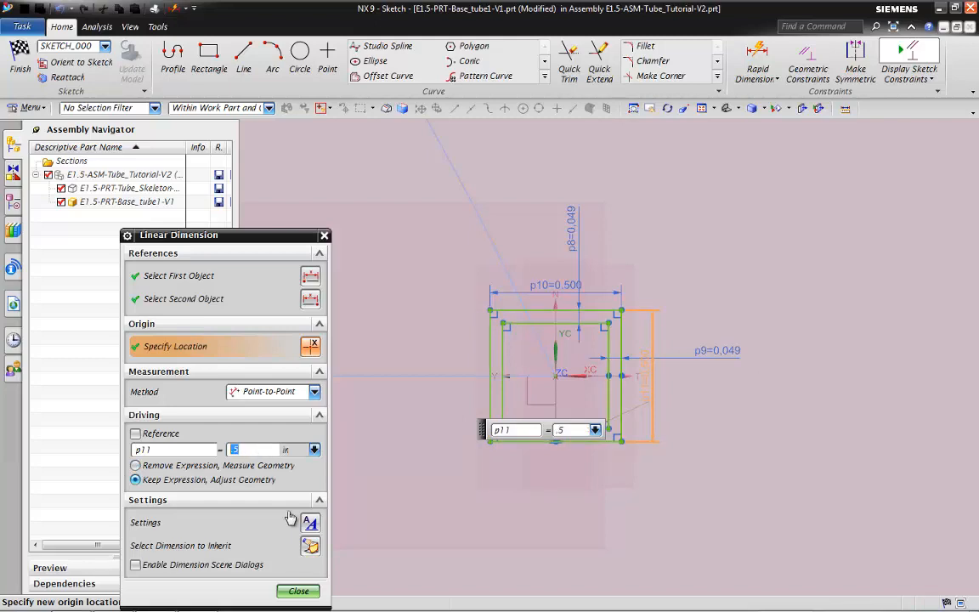
left_click(298, 591)
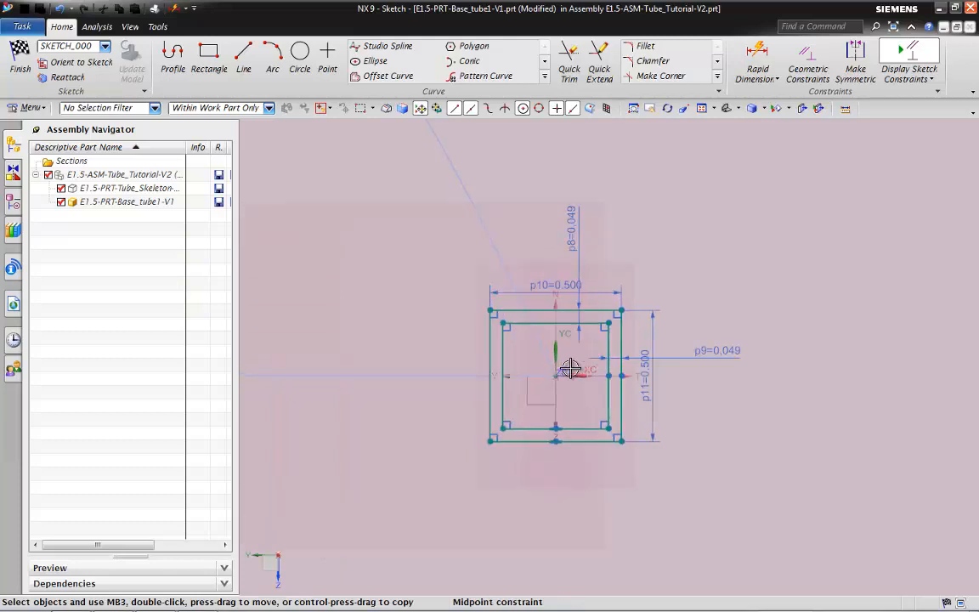
middle_click_drag(595, 374, 628, 397)
scroll(612, 383, "up", 3)
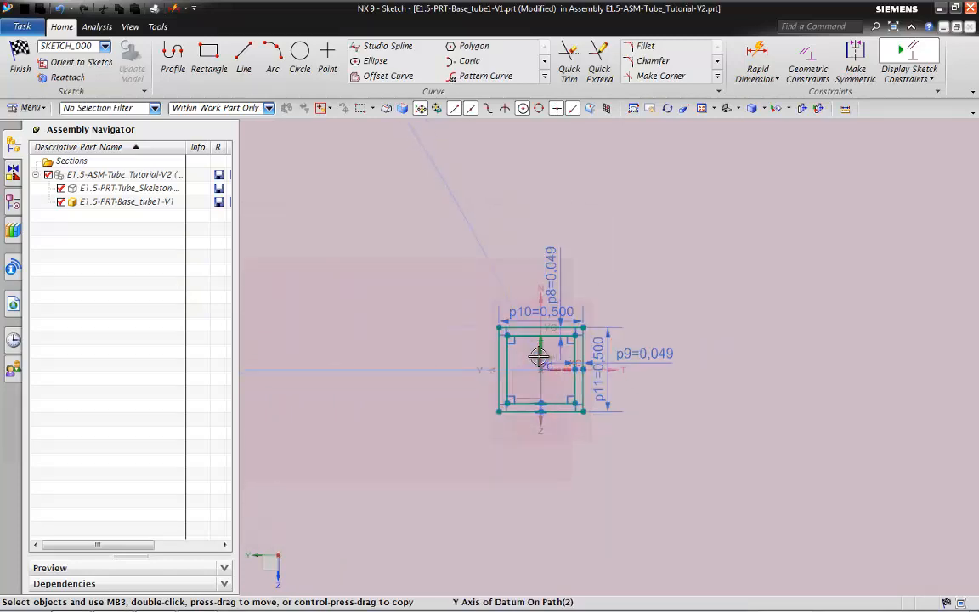
scroll(535, 350, "up", 2)
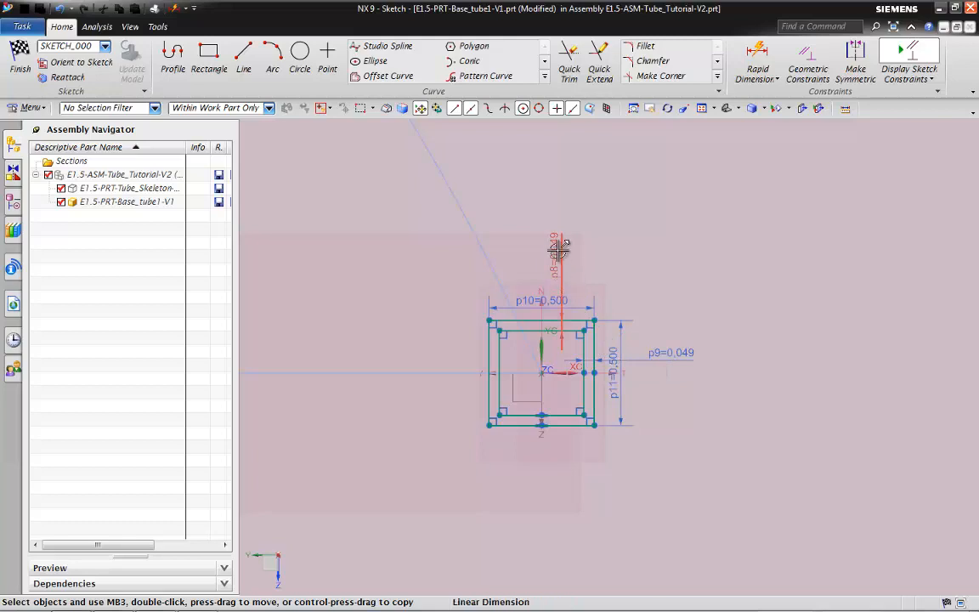
left_click(560, 299)
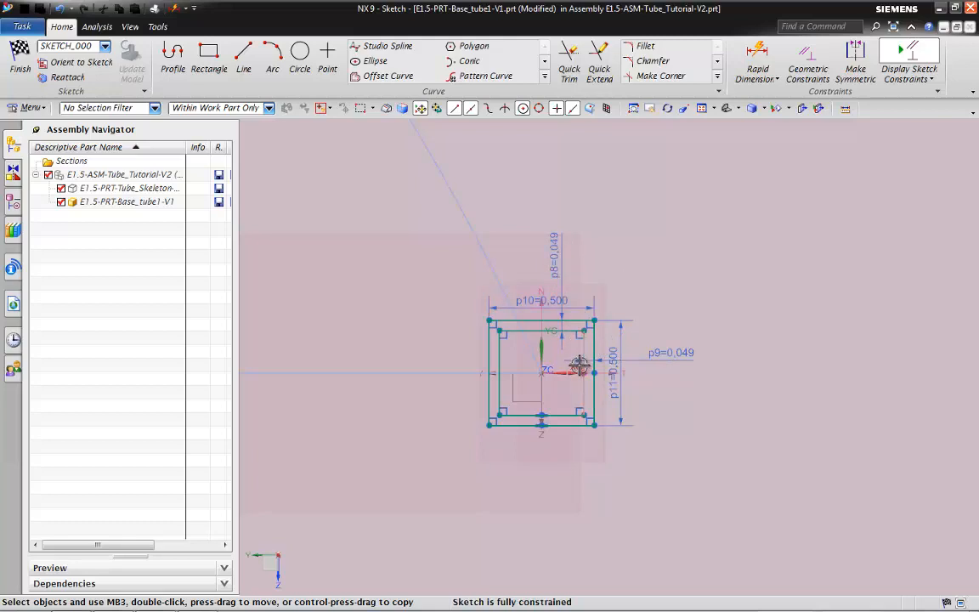
scroll(680, 310, "down", 4)
scroll(695, 349, "up", 2)
- Finish the section sketch and create the variational sweep from 0 to 100% arc length with Boolean None
left_click(96, 26)
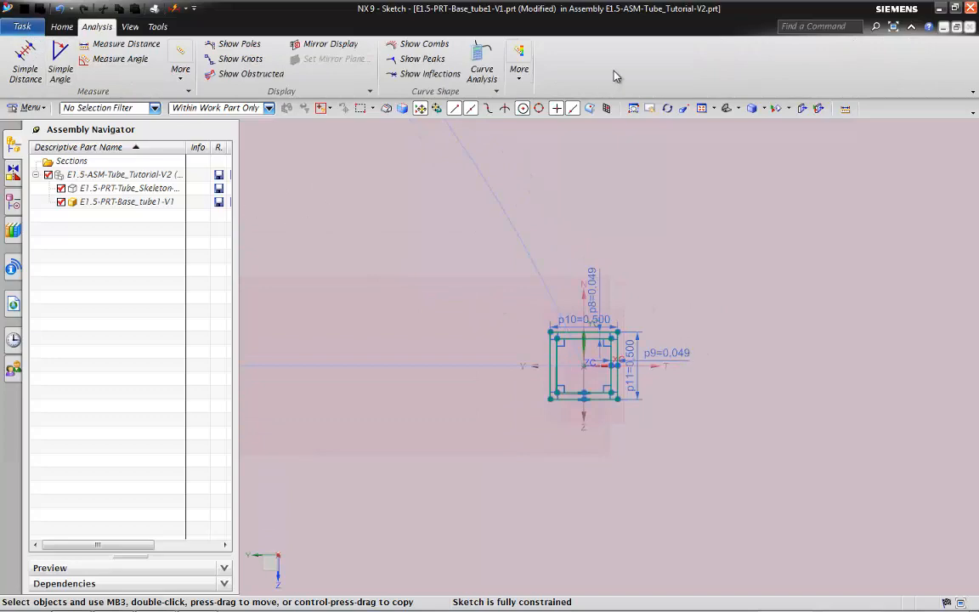
left_click(63, 27)
left_click(25, 56)
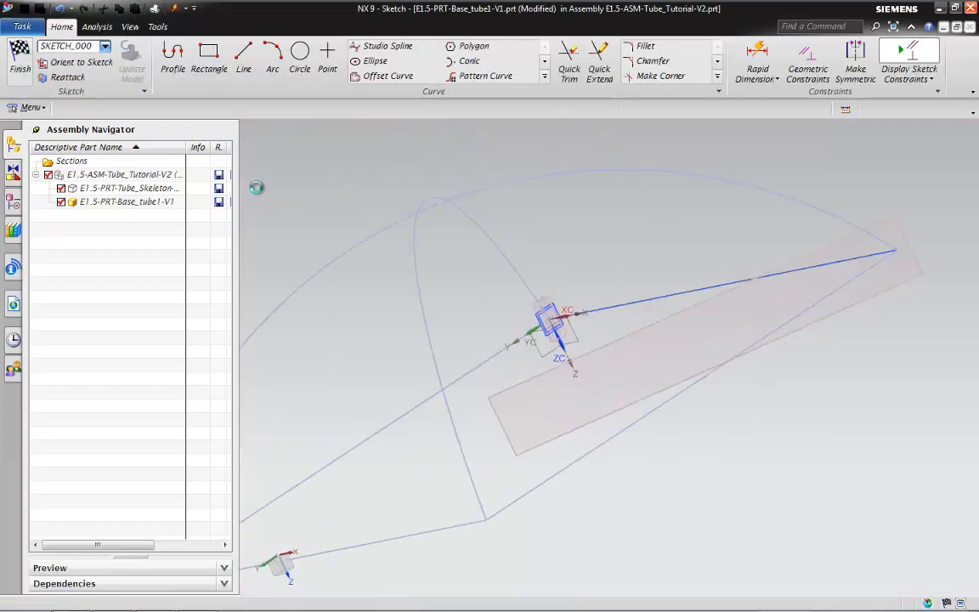
scroll(542, 314, "up", 3)
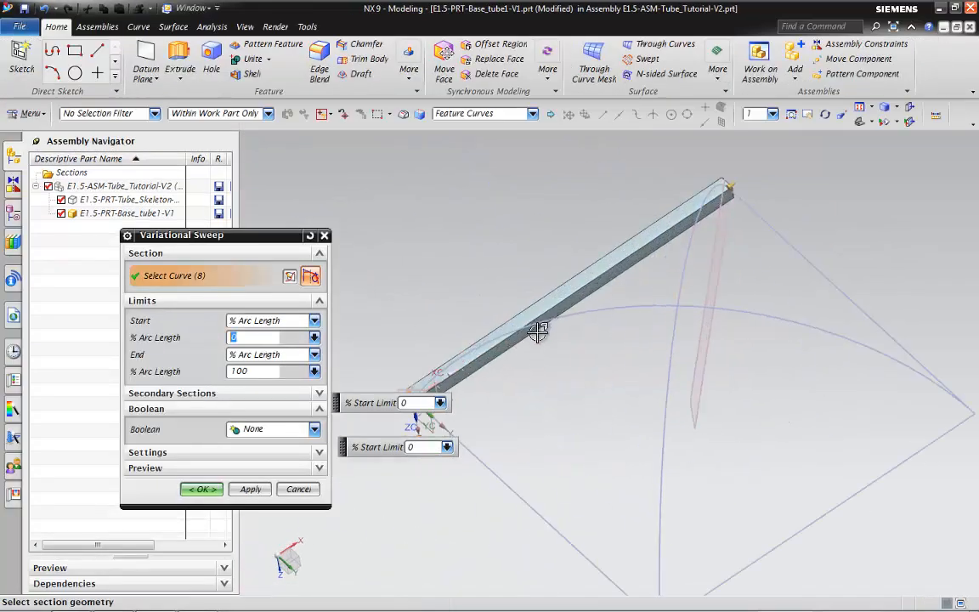
mouse_move(542, 315)
middle_mouse_down()
mouse_move(553, 362)
mouse_move(509, 367)
middle_mouse_up()
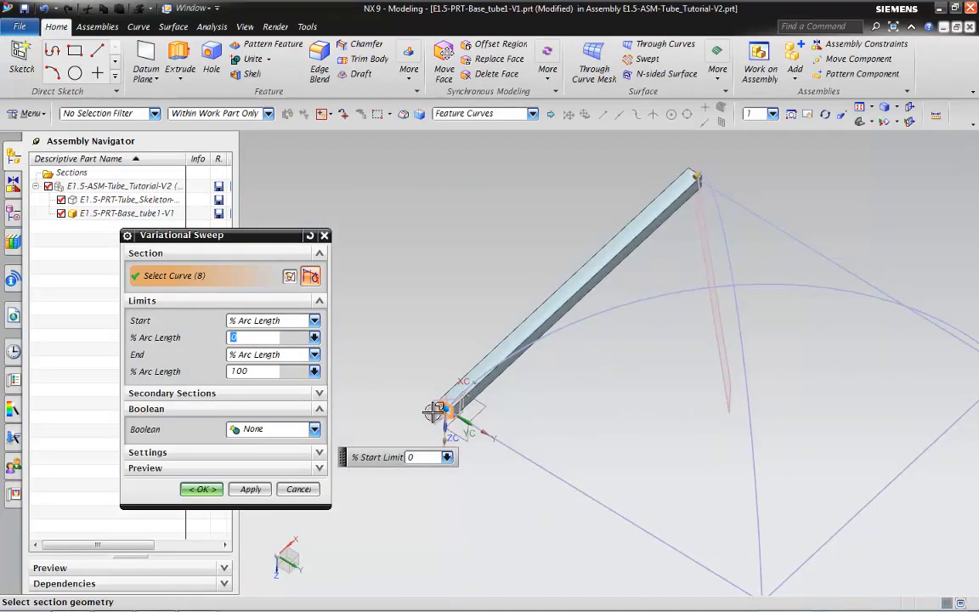
left_click(207, 494)
middle_click_drag(415, 349, 491, 332)
scroll(546, 389, "down", 3)
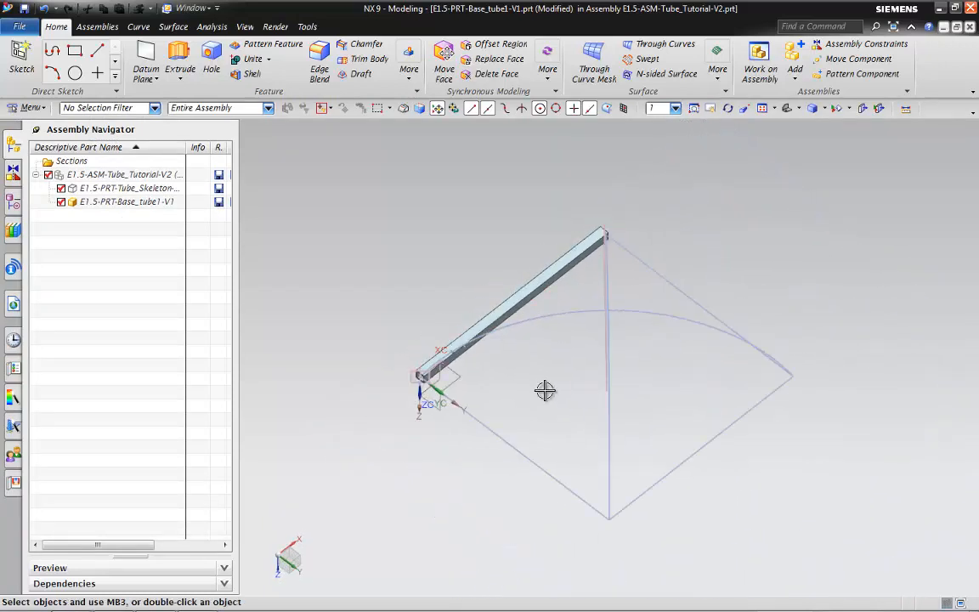
middle_click_drag(546, 389, 502, 360)
scroll(520, 406, "down", 3)
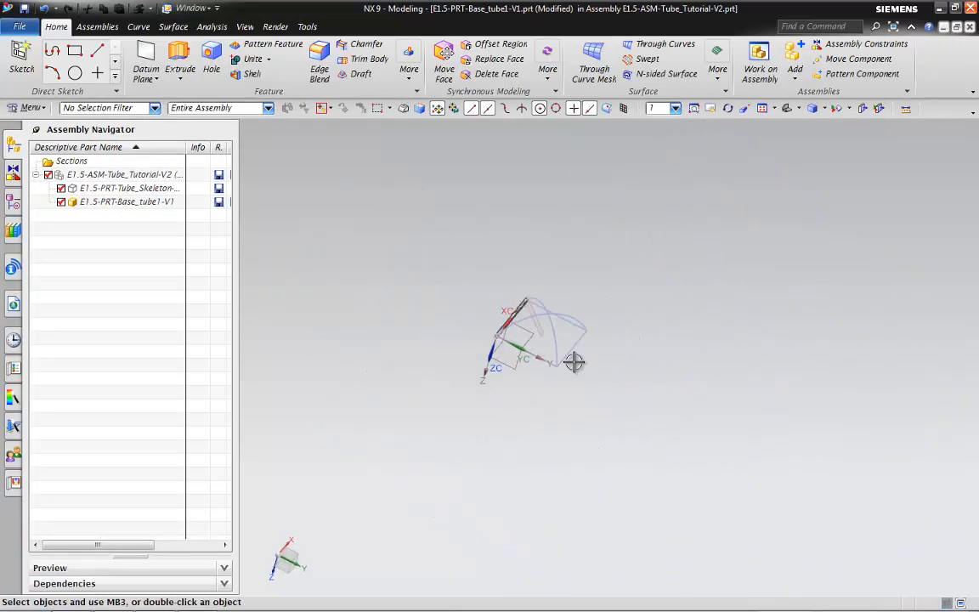
scroll(543, 298, "up", 3)
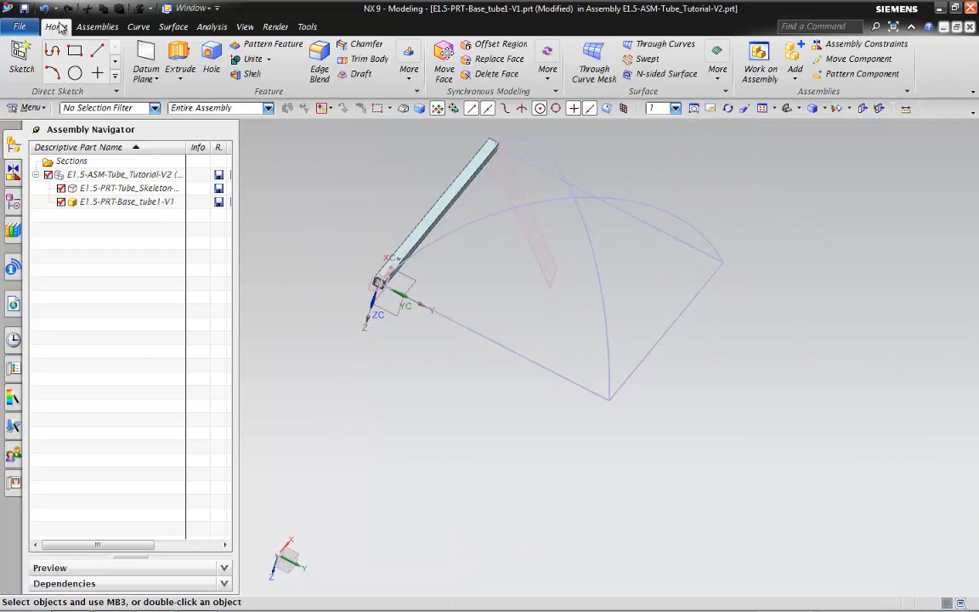
- Create a new part from the Model template in inches, named E1.5-PRT-BASE_TUBE2-V1
left_click(18, 26)
left_click(39, 48)
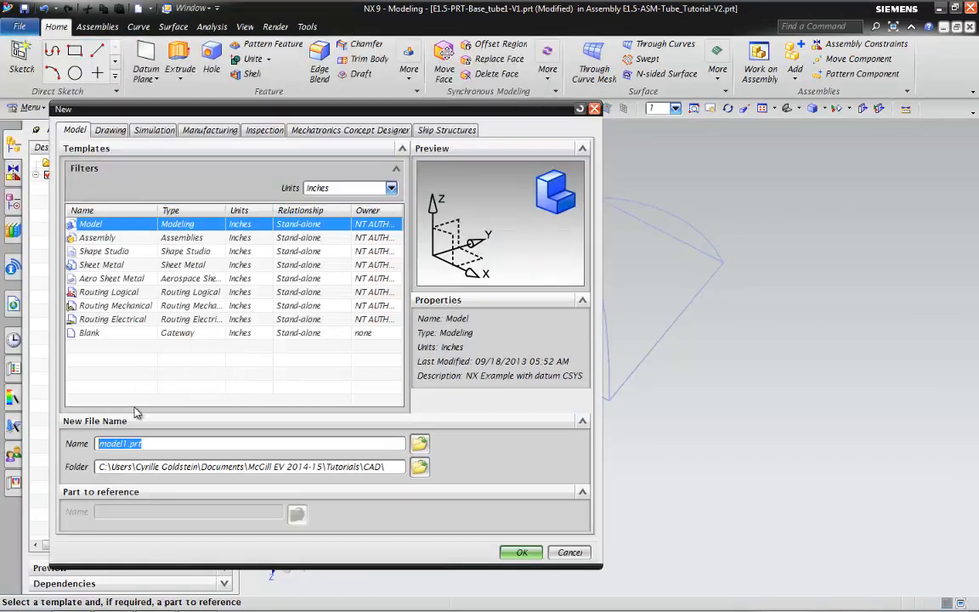
type("E1.5-PRT-BASE_TUBE2-V1")
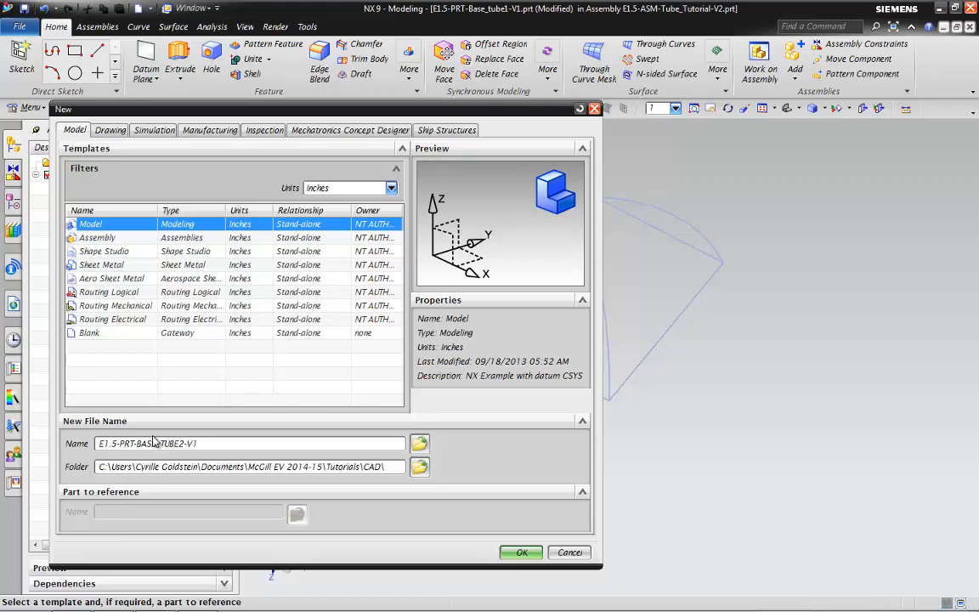
left_click(522, 552)
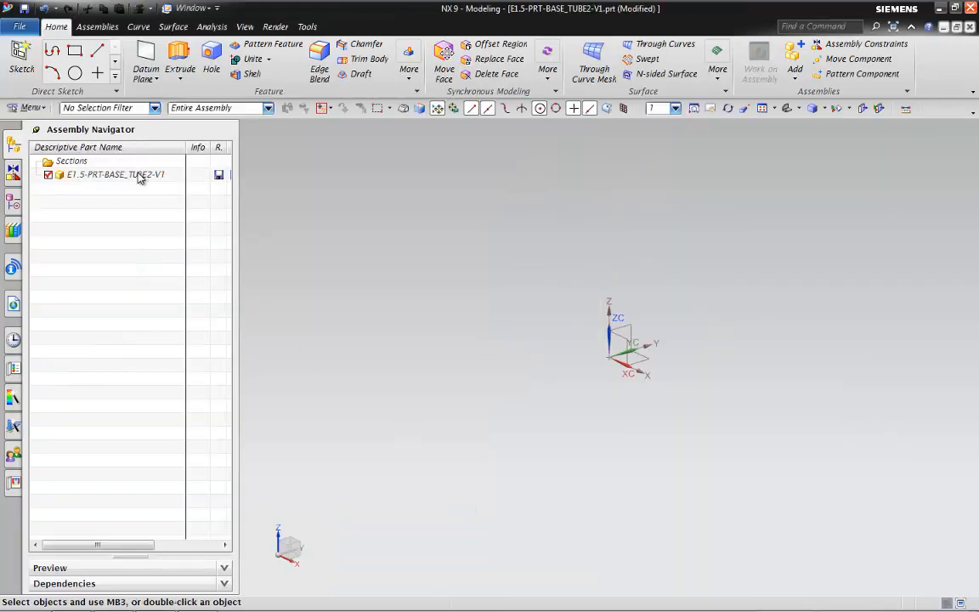
- Close the standalone E1.5-PRT-BASE_TUBE2-V1 part and display the E1.5-ASM-Tube_Tutorial-V2 assembly
left_click(969, 28)
left_click(495, 339)
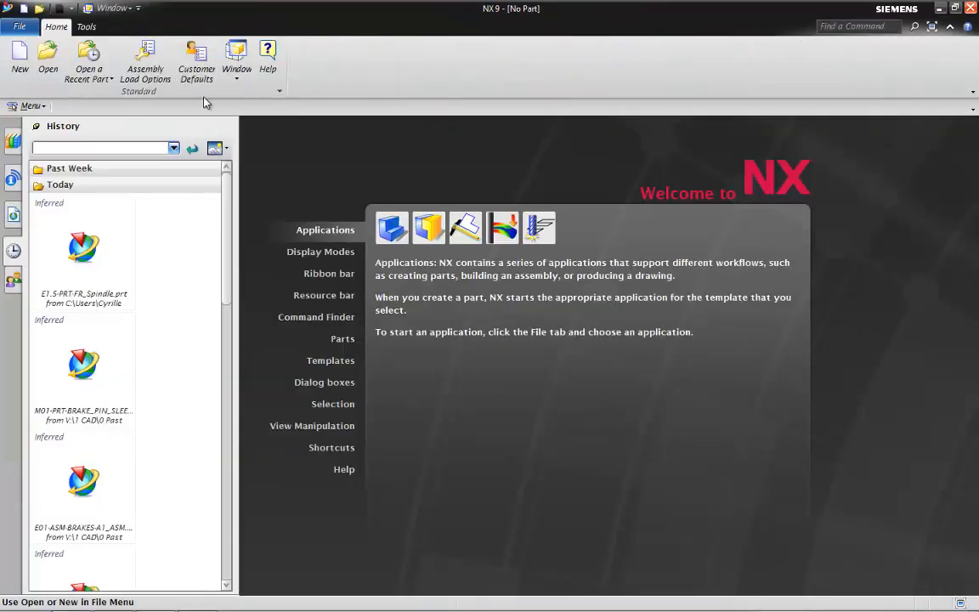
left_click(112, 8)
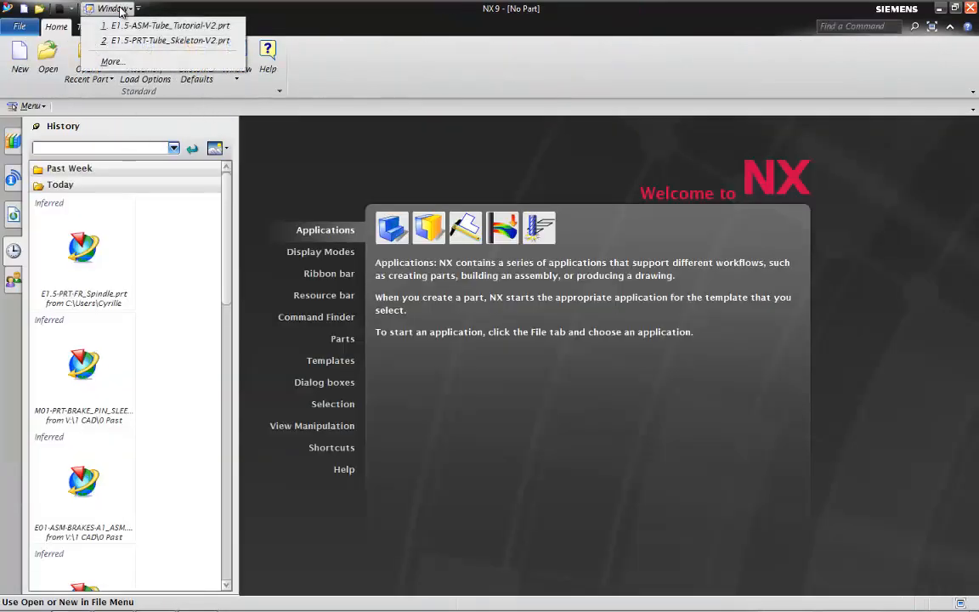
left_click(158, 27)
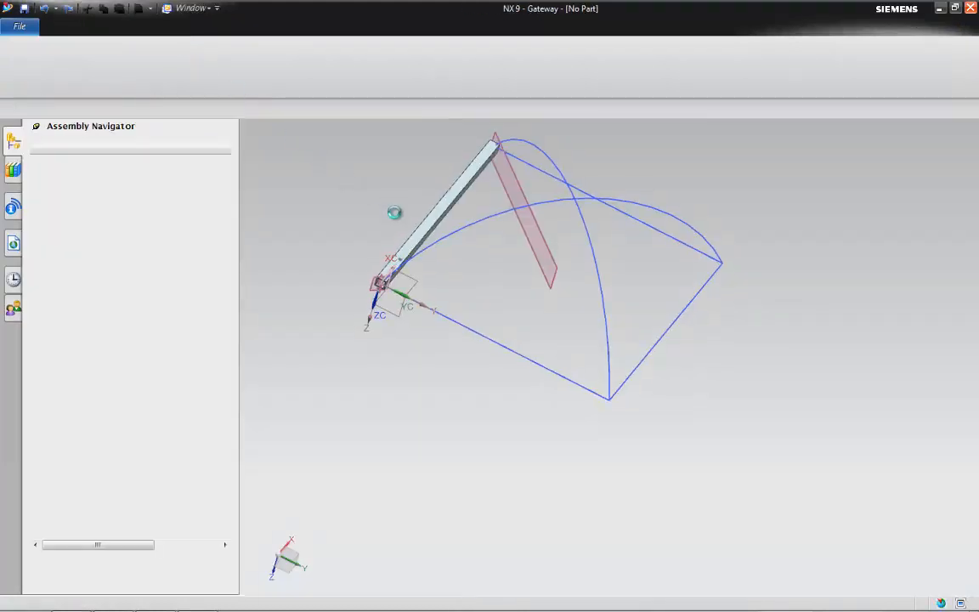
- Create a new component in the assembly from the Model template in inches, named E1.5-PRT-BASE_TUBE2-V1
left_click(83, 28)
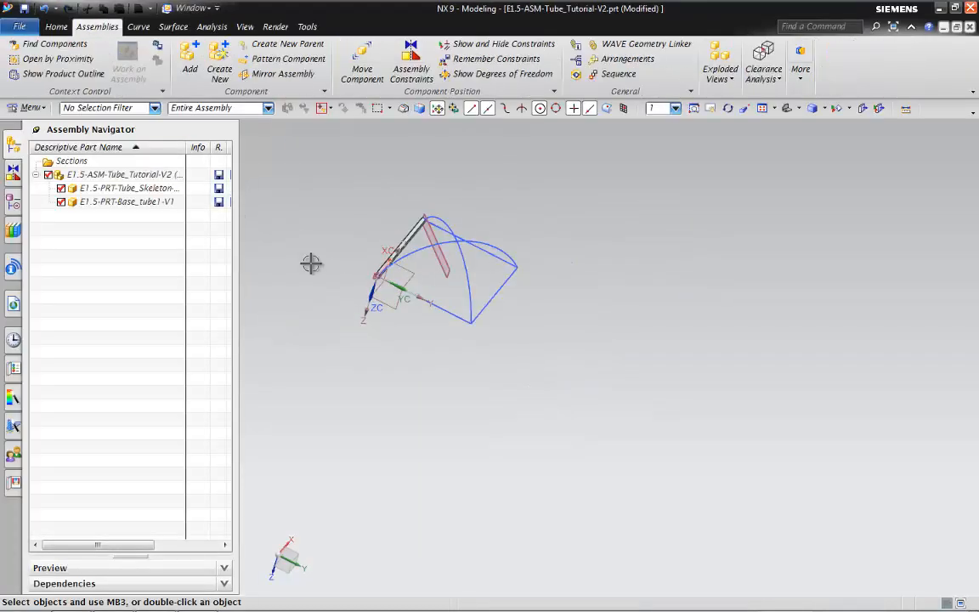
left_click(219, 73)
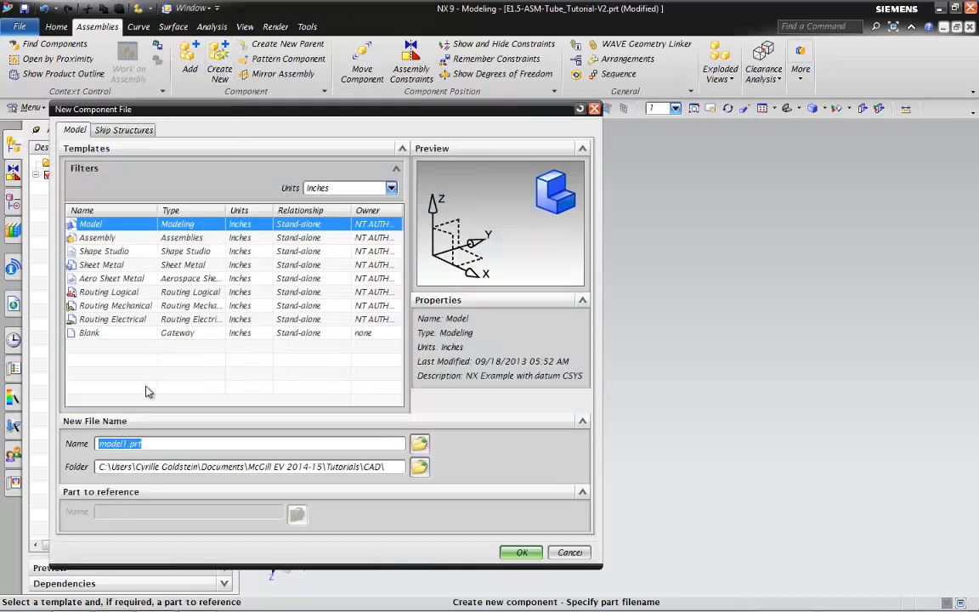
type("E1.5-PRT-BASE_TUBE2-V1")
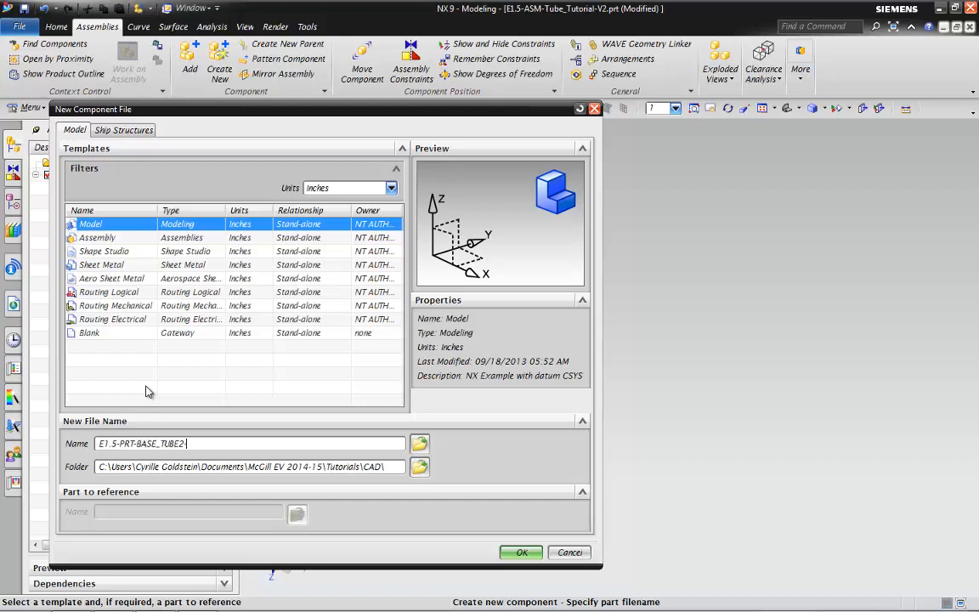
left_click(503, 553)
left_click(253, 336)
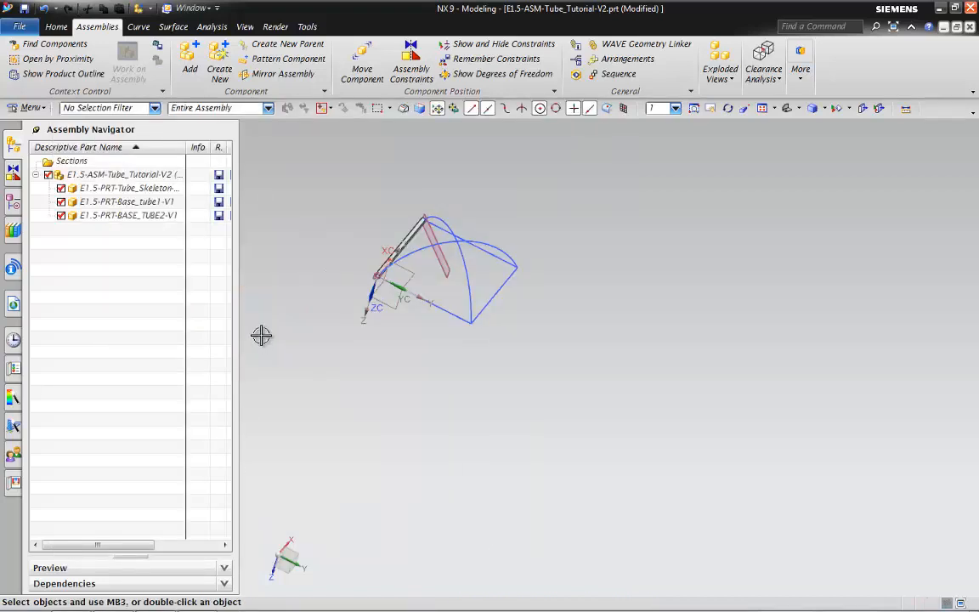
- Make E1.5-PRT-BASE_TUBE2-V1 the work part and WAVE-link the skeleton line starting at the first tube's far end as a composite curve
scroll(452, 301, "up", 2)
scroll(437, 289, "down", 4)
scroll(401, 272, "up", 6)
middle_click_drag(461, 329, 483, 330)
scroll(482, 329, "up", 4)
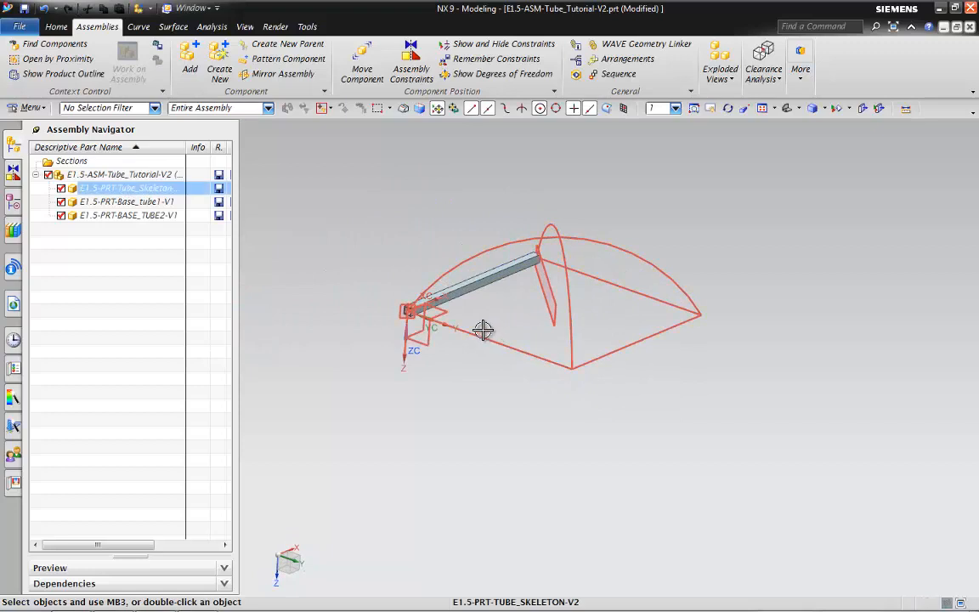
double_click(119, 216)
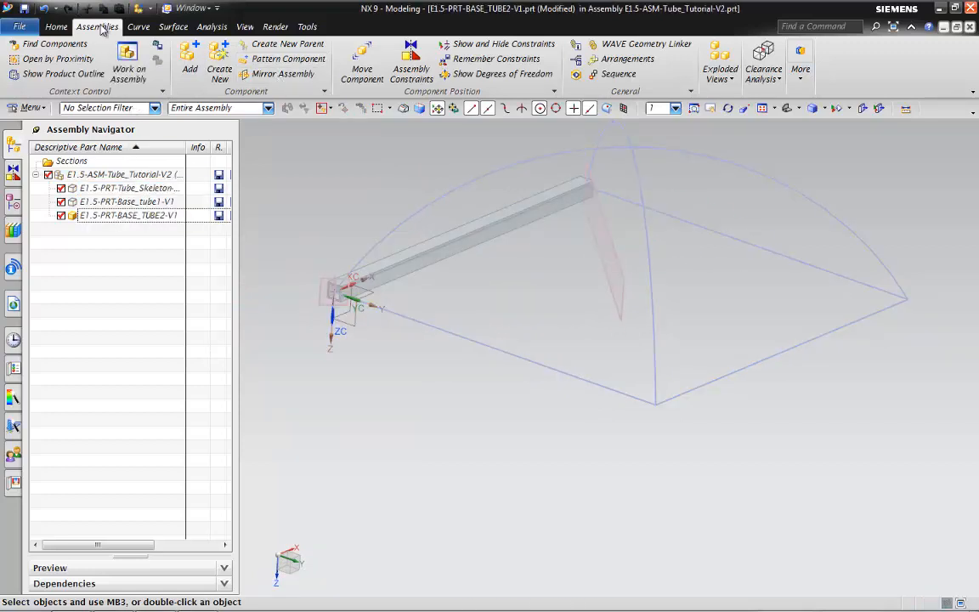
left_click(56, 26)
left_click(97, 26)
left_click(593, 43)
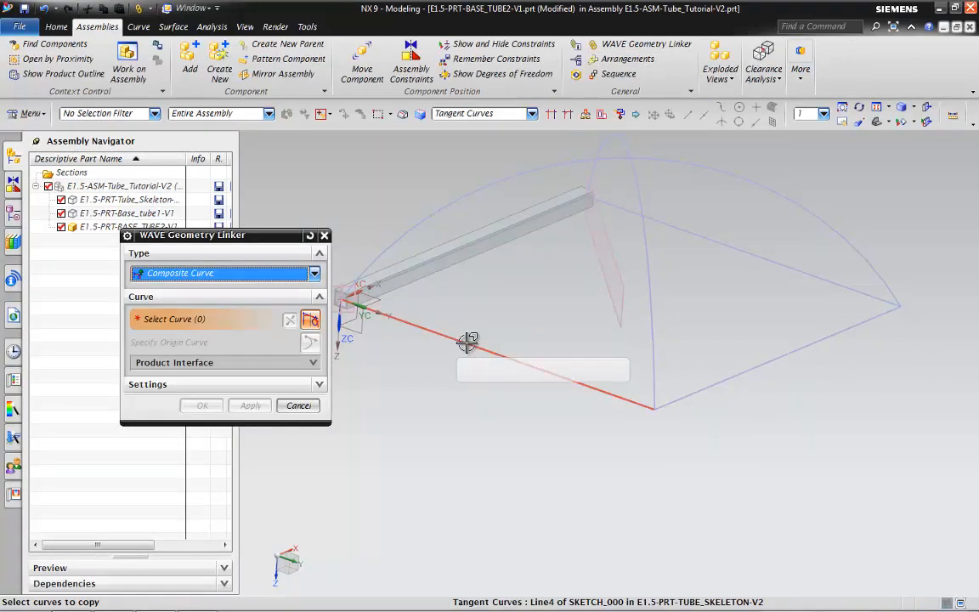
left_click(705, 239)
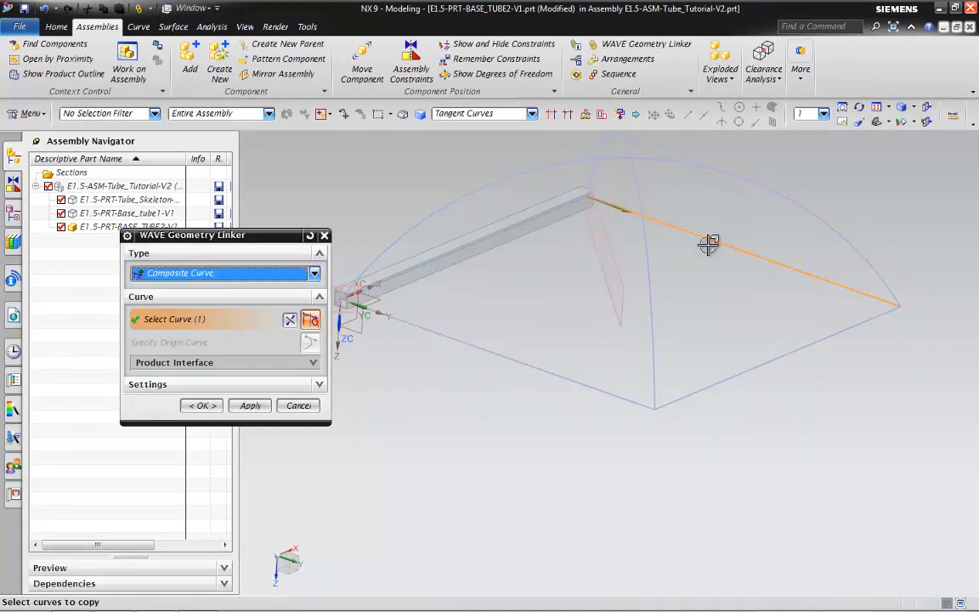
left_click(201, 405)
- Start a variational sweep along the linked line, with its section sketch plane normal to the path at 0% arc length
middle_click_drag(595, 254, 522, 356)
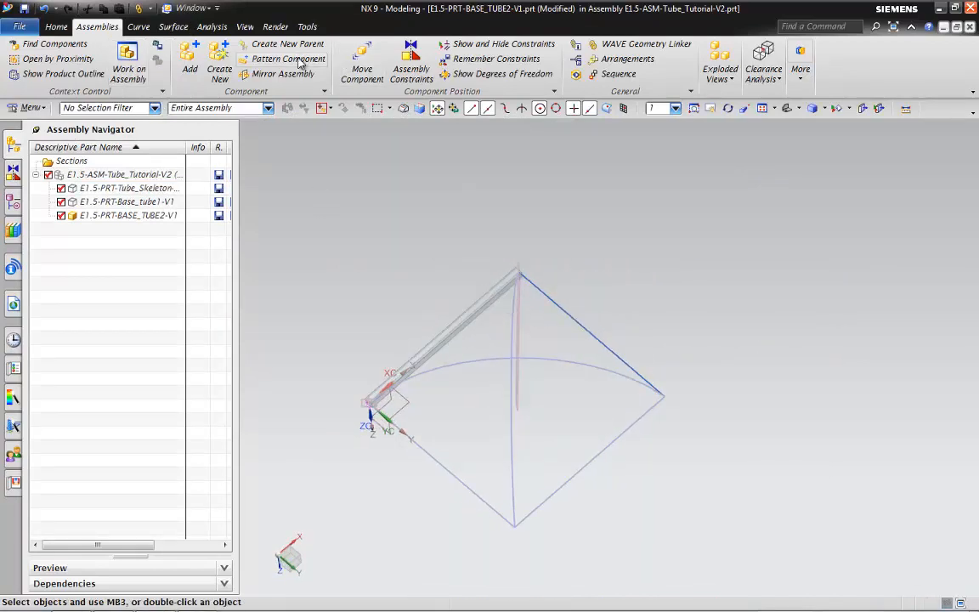
left_click(56, 27)
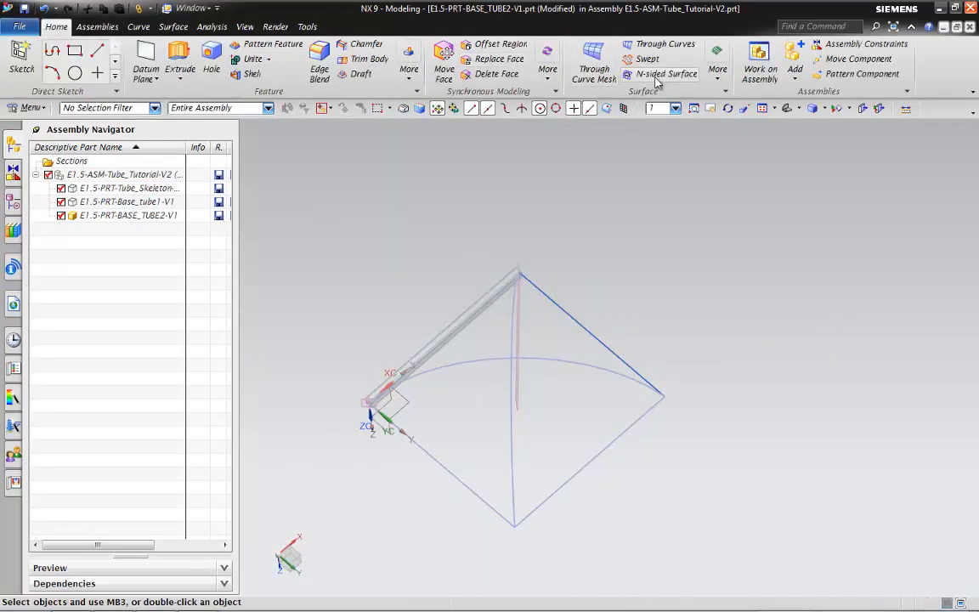
left_click(718, 68)
left_click(753, 122)
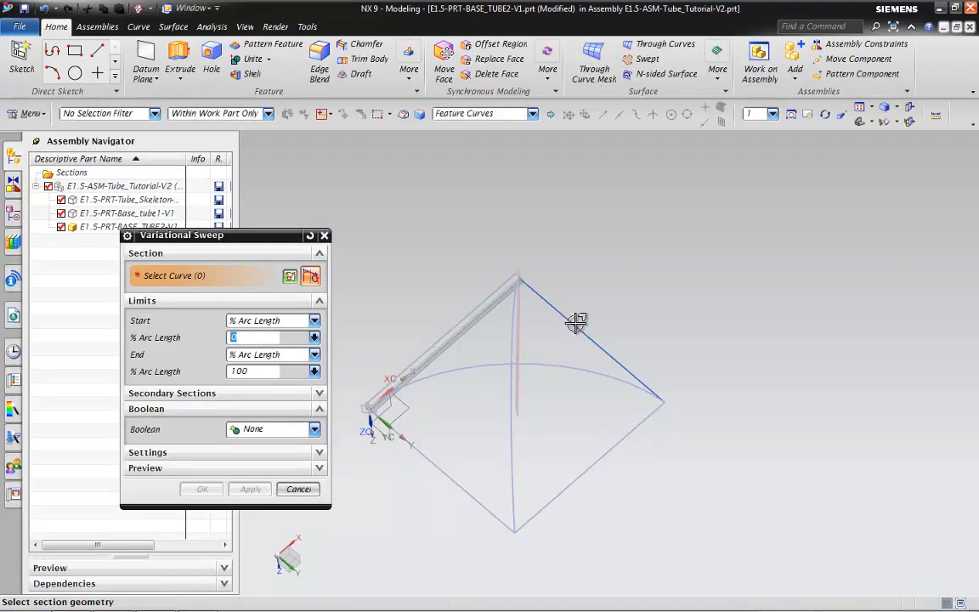
left_click(574, 322)
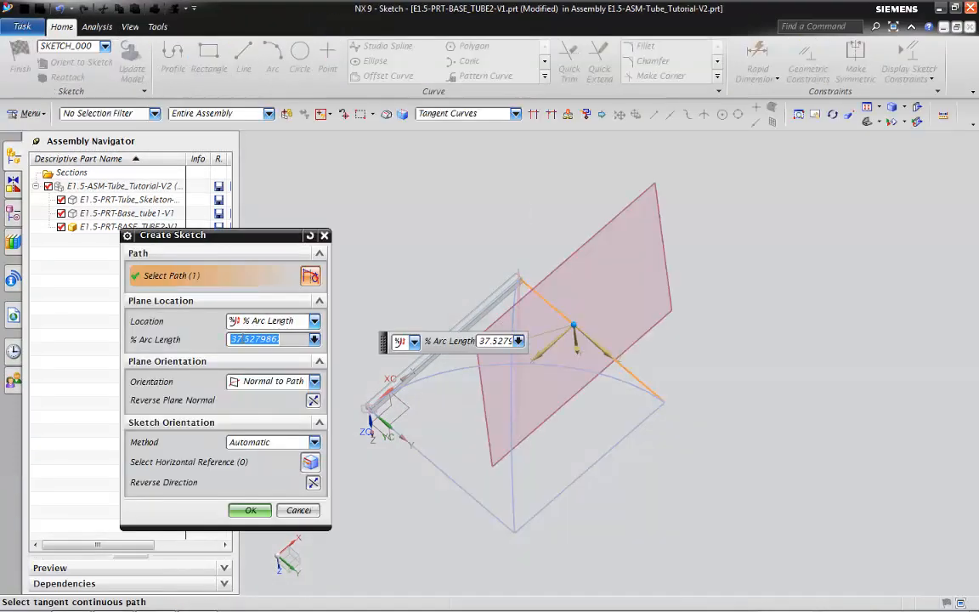
type("0")
left_click(250, 510)
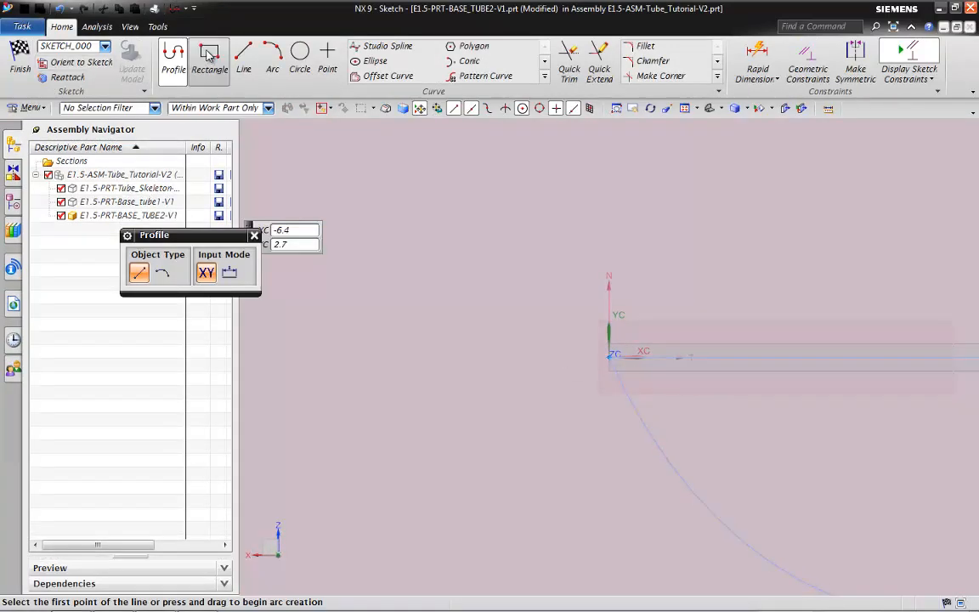
- Sketch two concentric rectangles centred on the path point, the outer about 1.1 by 1.11 in and the inner about 0.6 by 0.56 in
left_click(210, 56)
scroll(467, 371, "down", 4)
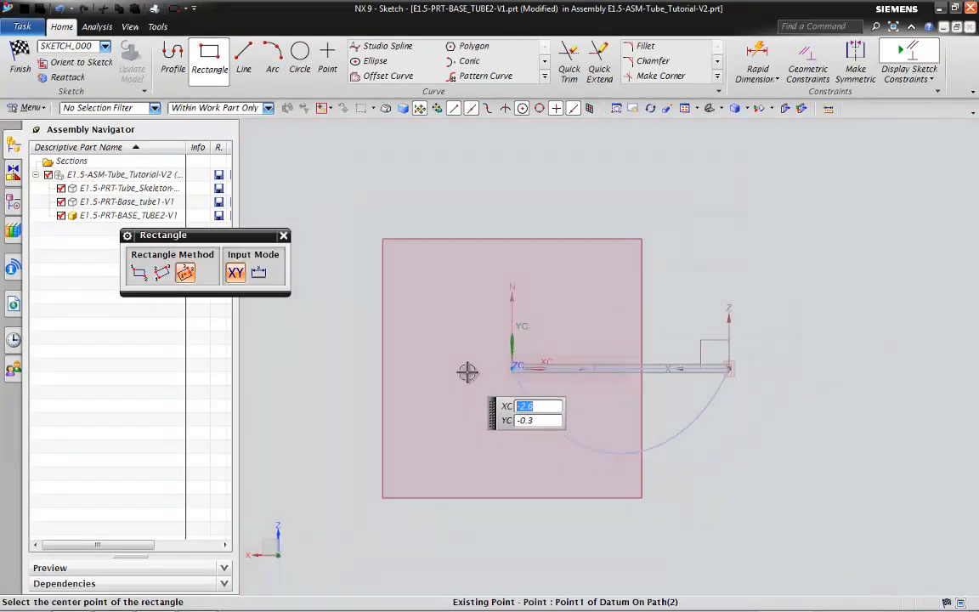
scroll(467, 371, "up", 4)
left_click(507, 366)
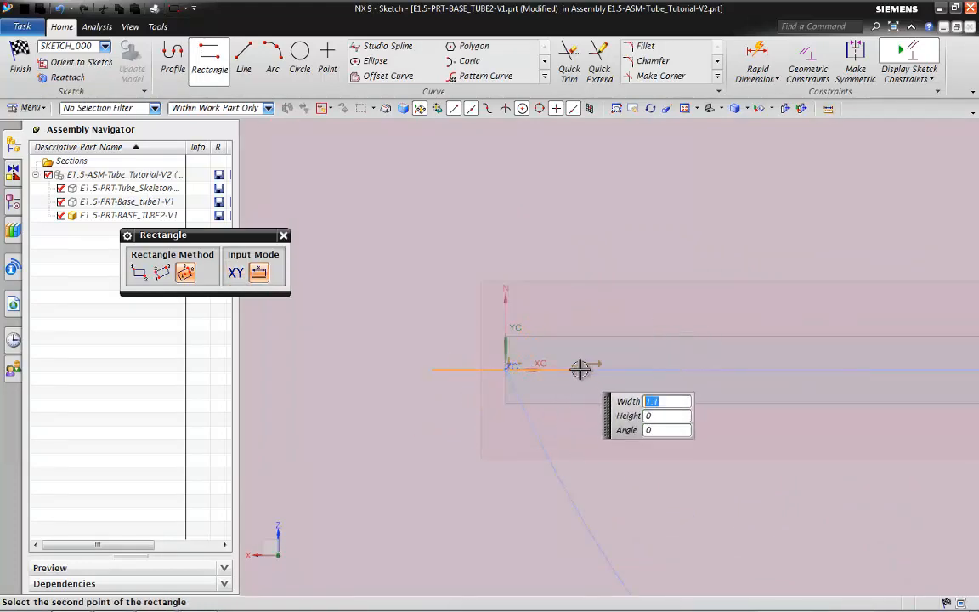
left_click(580, 296)
left_click(507, 366)
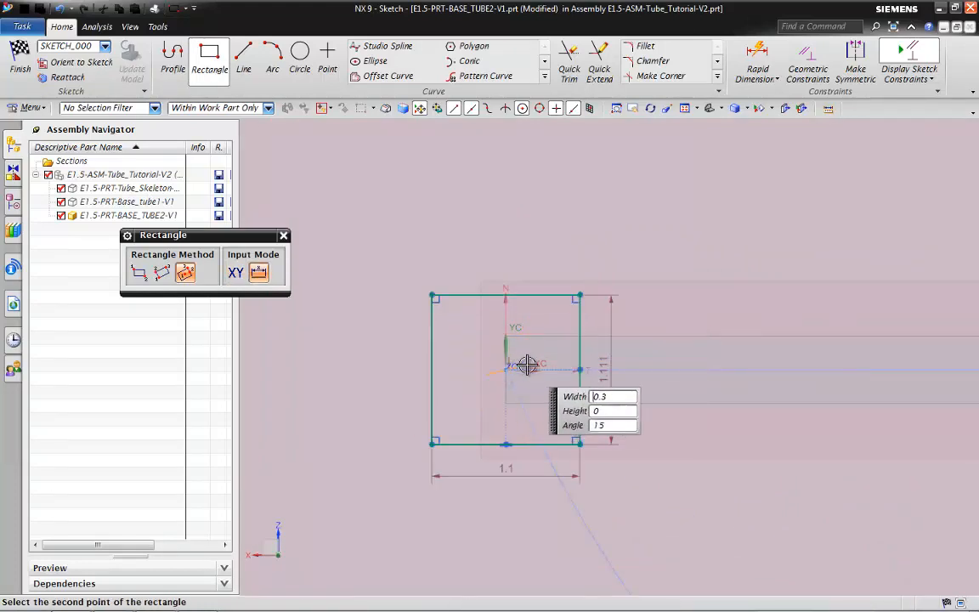
left_click(546, 368)
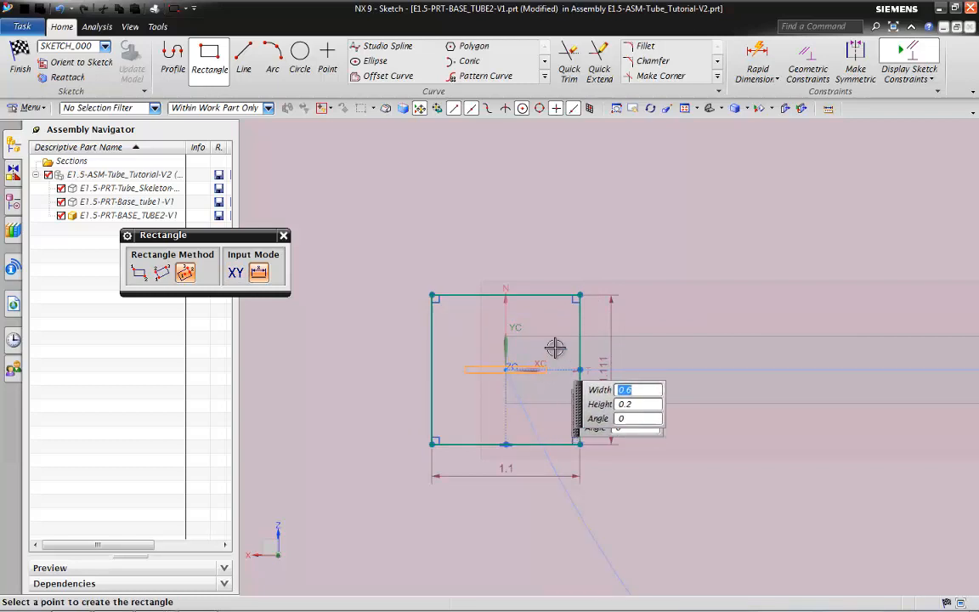
left_click(562, 332)
left_click(283, 235)
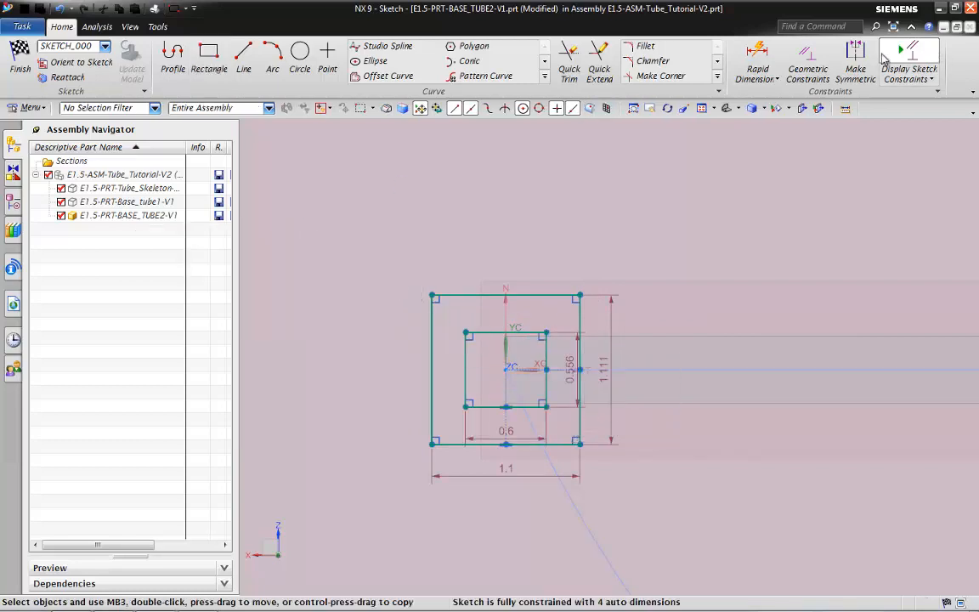
- Dimension the gaps between the inner and outer rectangles' upper edges and right edges as 0.049 in each
left_click(756, 58)
left_click(534, 295)
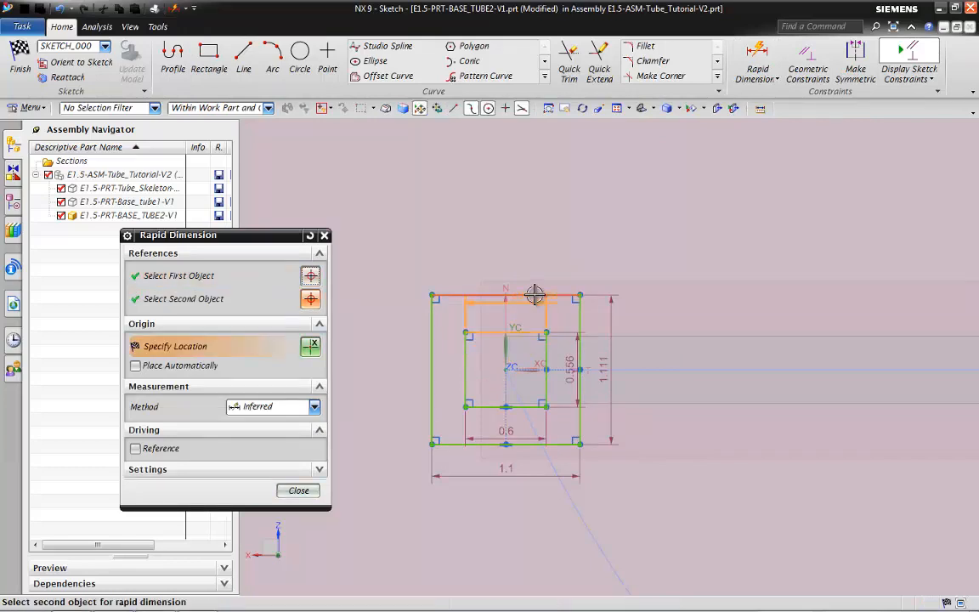
left_click(535, 238)
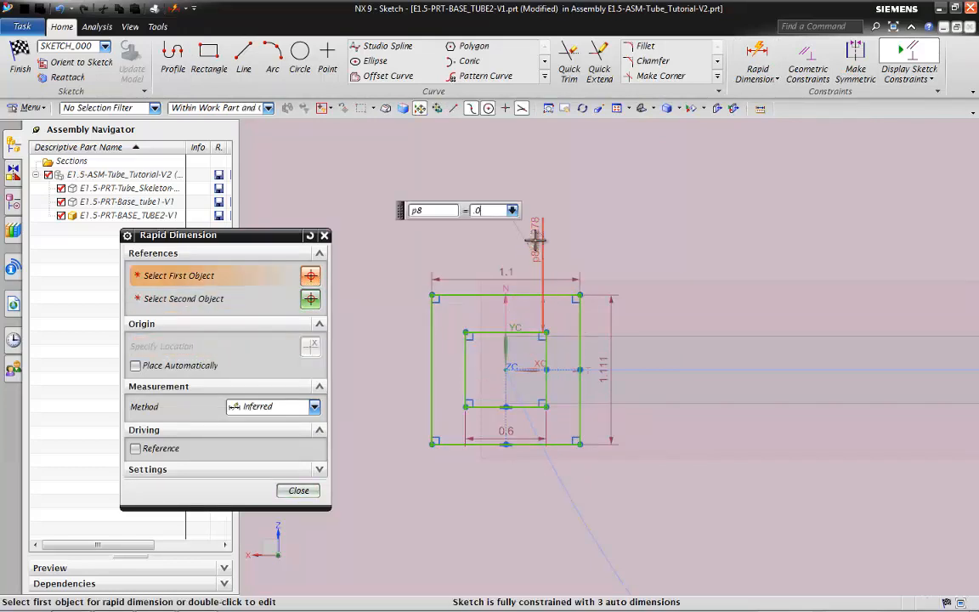
left_click(545, 360)
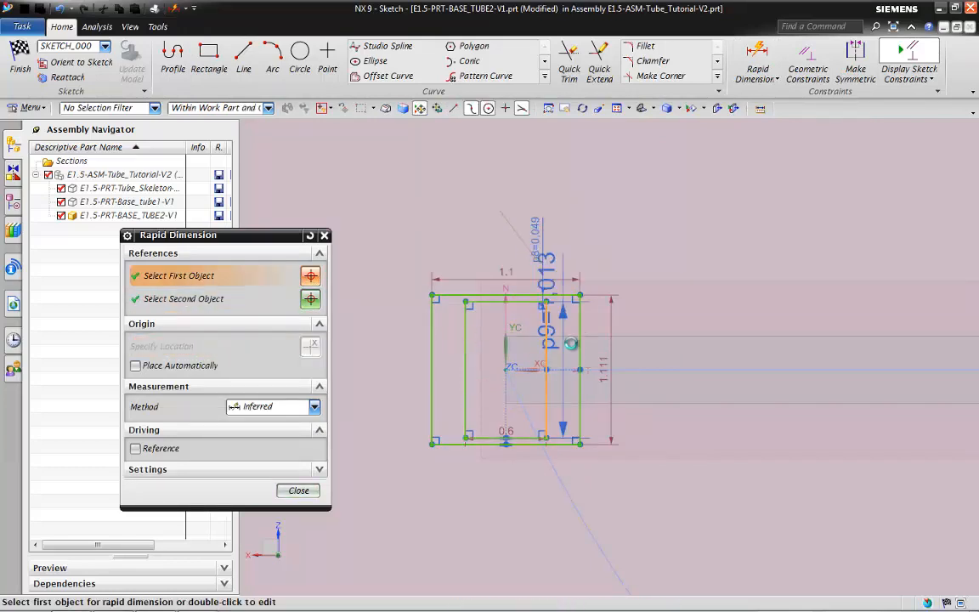
left_click(579, 345)
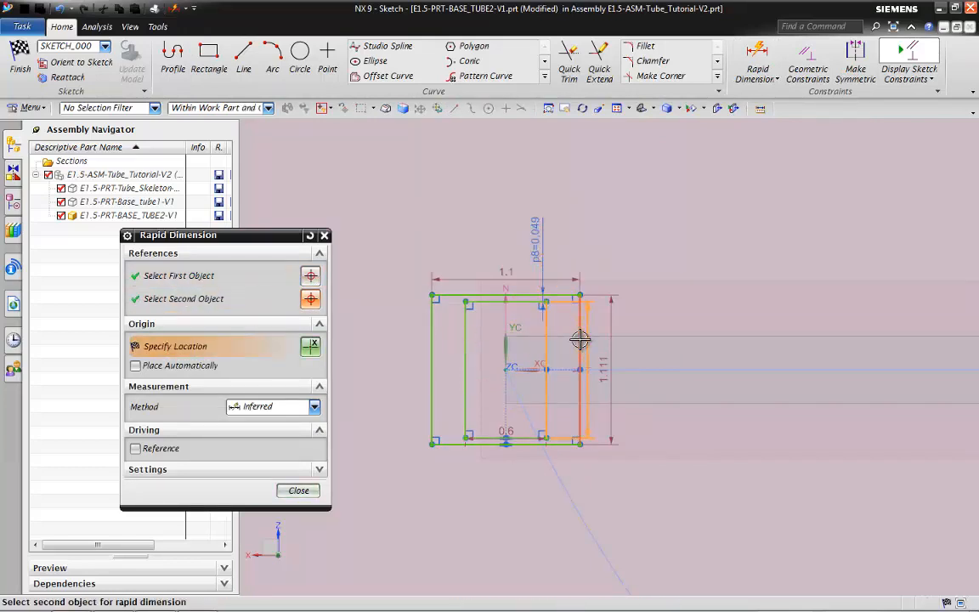
left_click(678, 339)
type(".049")
key("Return")
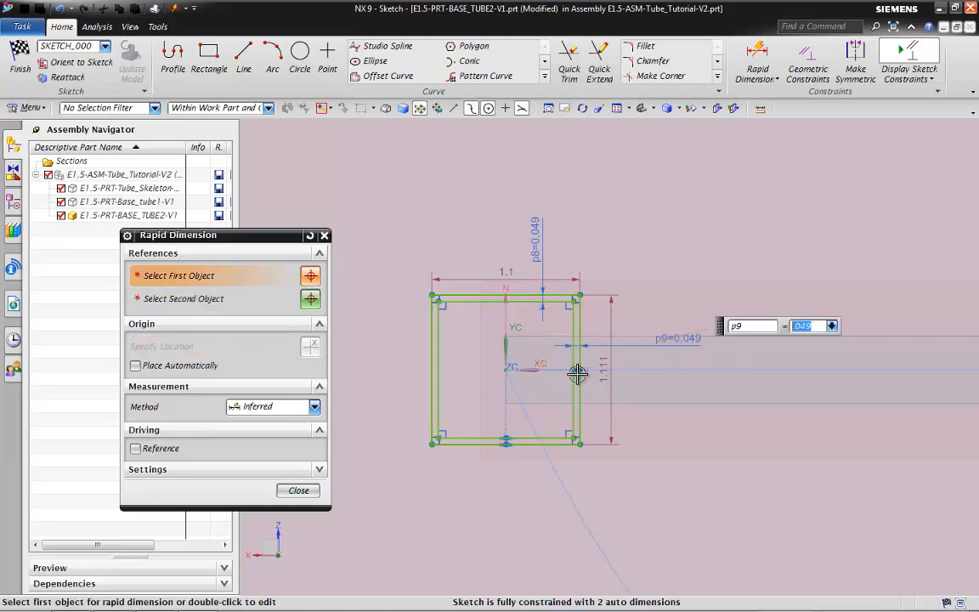
key("Escape")
- Make the outer rectangle's automatic height and width dimensions driving, both at 0.5 in
double_click(610, 368)
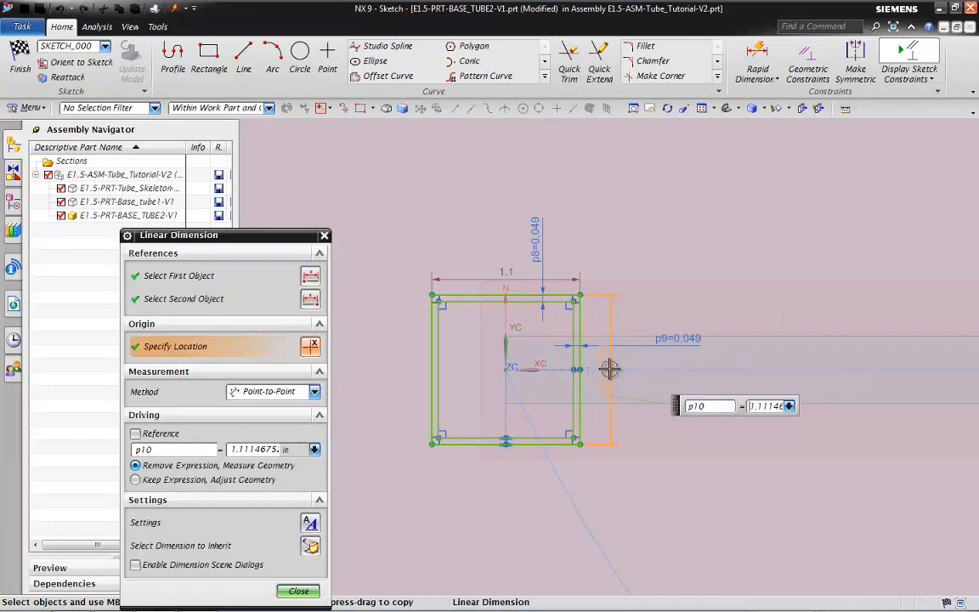
type(".5")
key("Return")
left_click(490, 338)
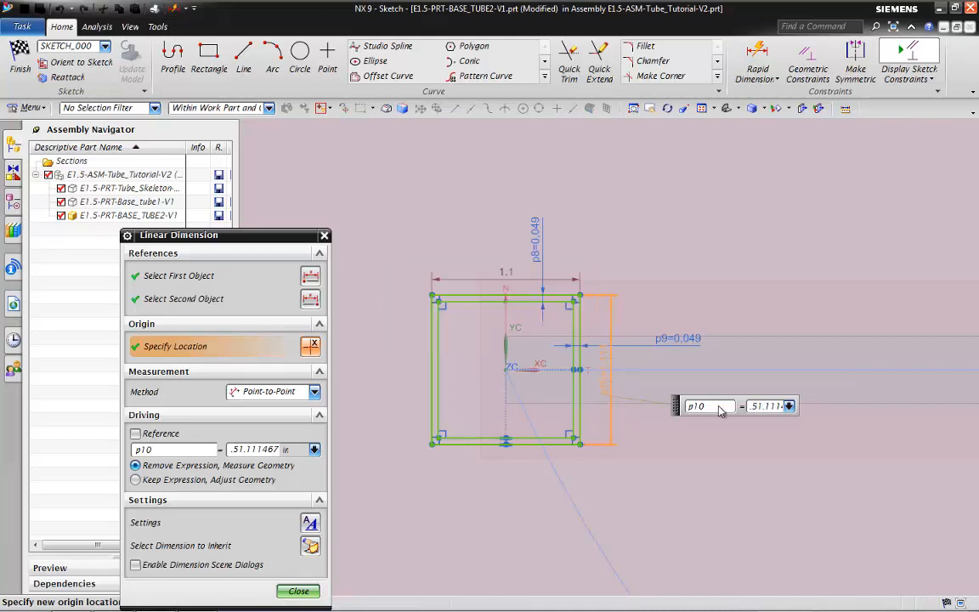
double_click(774, 412)
type(".5\\")
key("BackSpace")
key("Return")
double_click(502, 276)
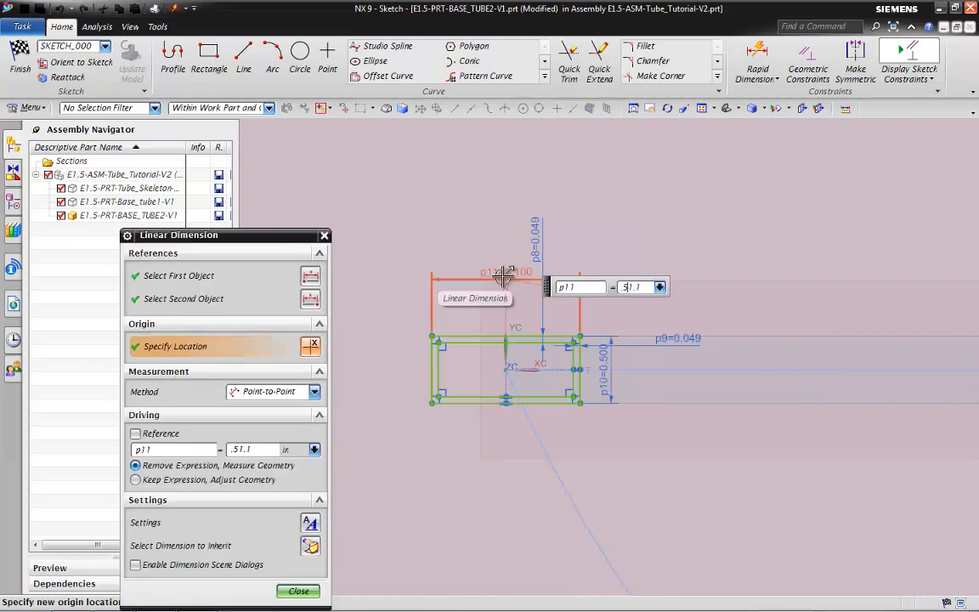
key("Return")
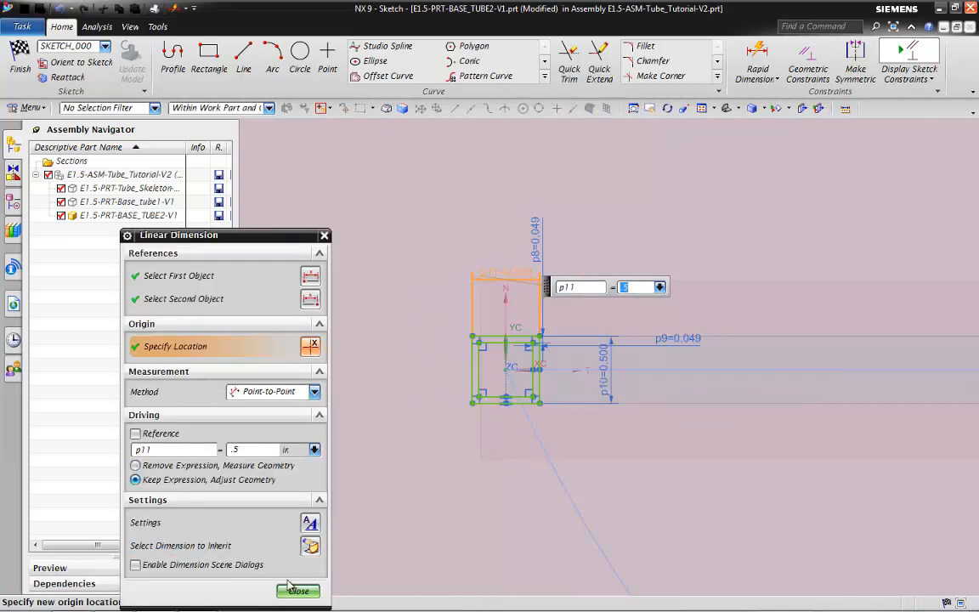
left_click(297, 592)
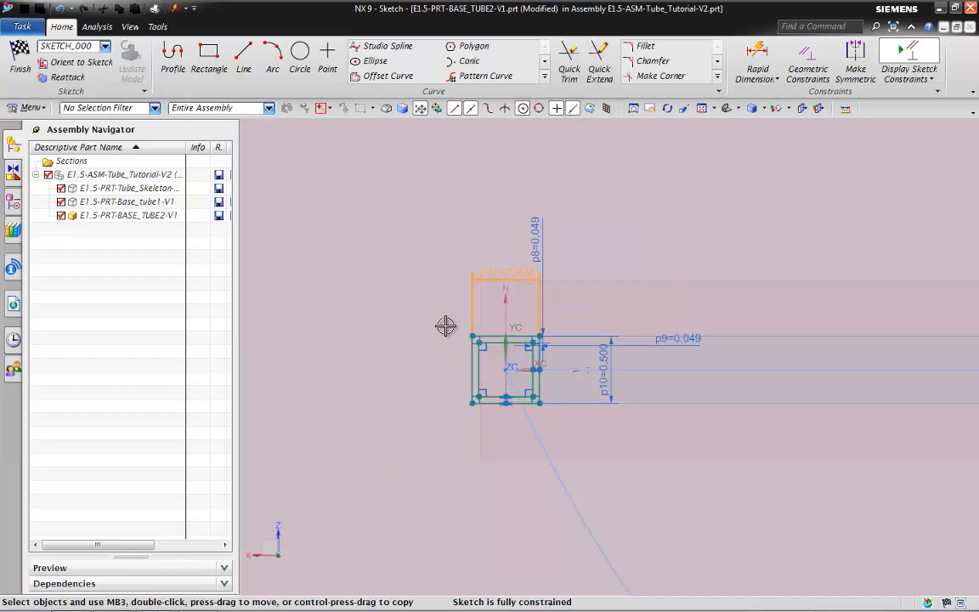
- Finish the section sketch and create the second base tube's variational sweep from 0 to 100% arc length with Boolean None
left_click(19, 59)
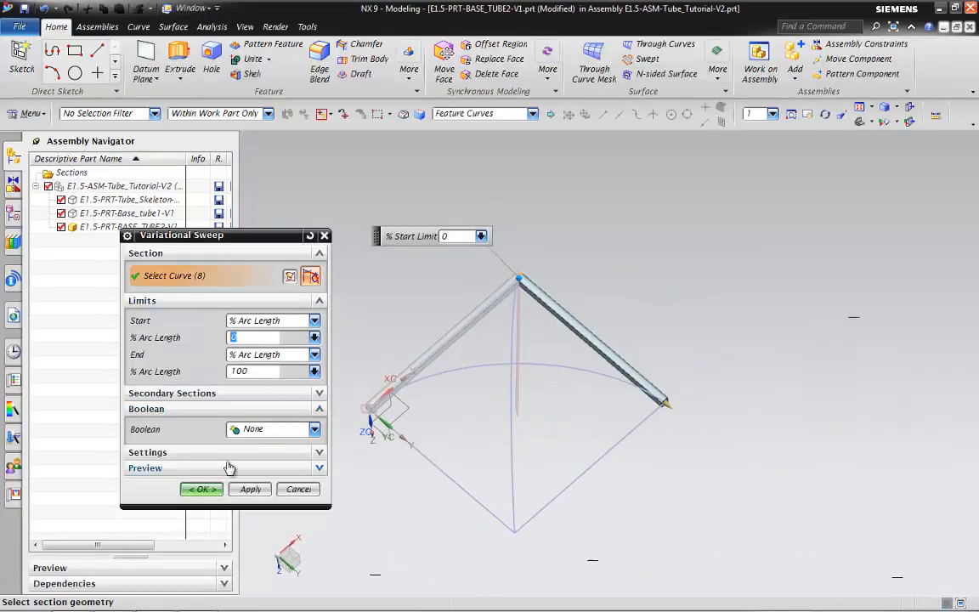
left_click(202, 489)
middle_click_drag(558, 430, 596, 354)
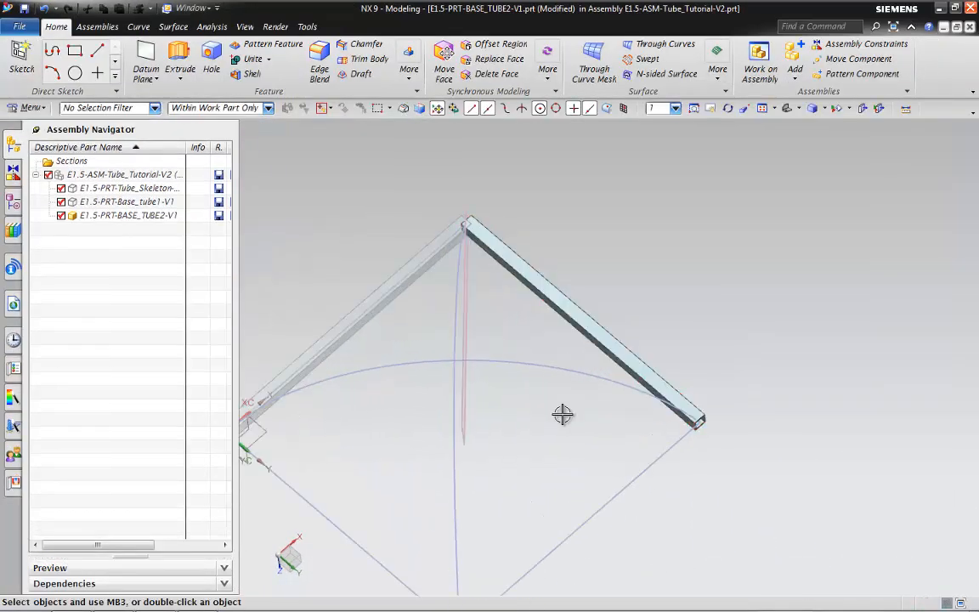
middle_click_drag(564, 413, 491, 383)
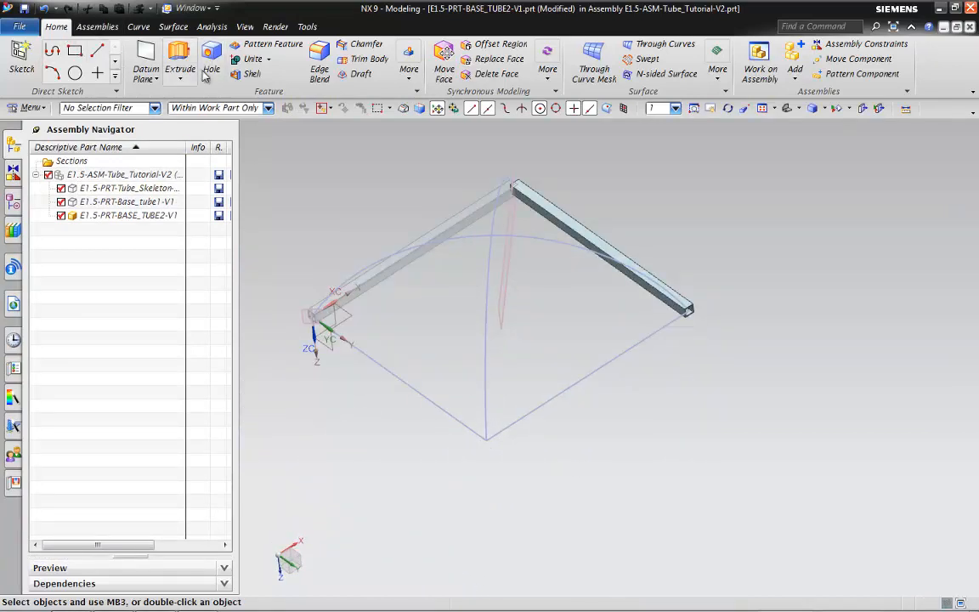
- Create an empty inch Model component named E1.5-PRT-BASE_TUBE3-V1 while the second base tube is the work part
left_click(114, 30)
left_click(221, 73)
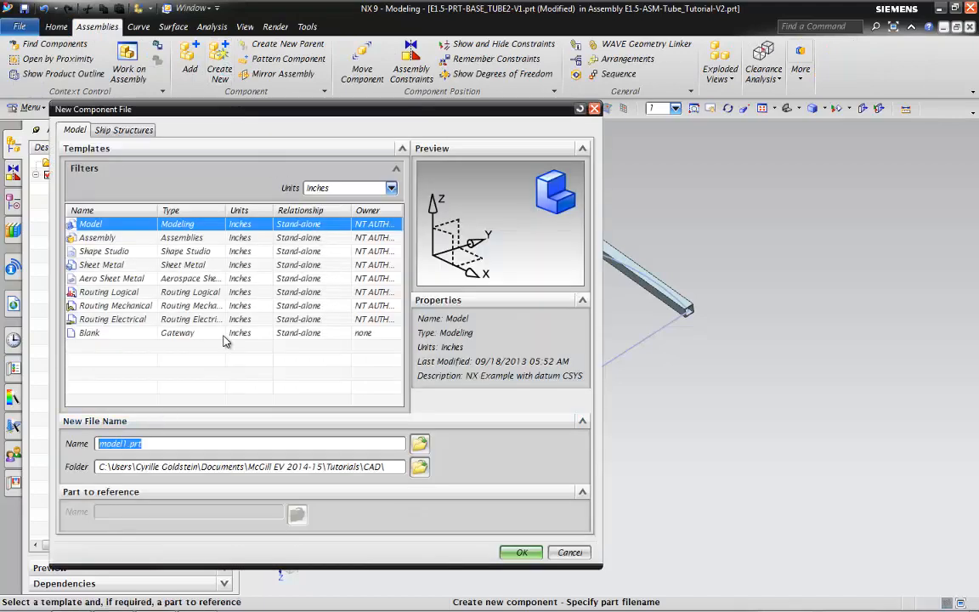
type("E1.5-PRT-BASE_TUBE3-V1")
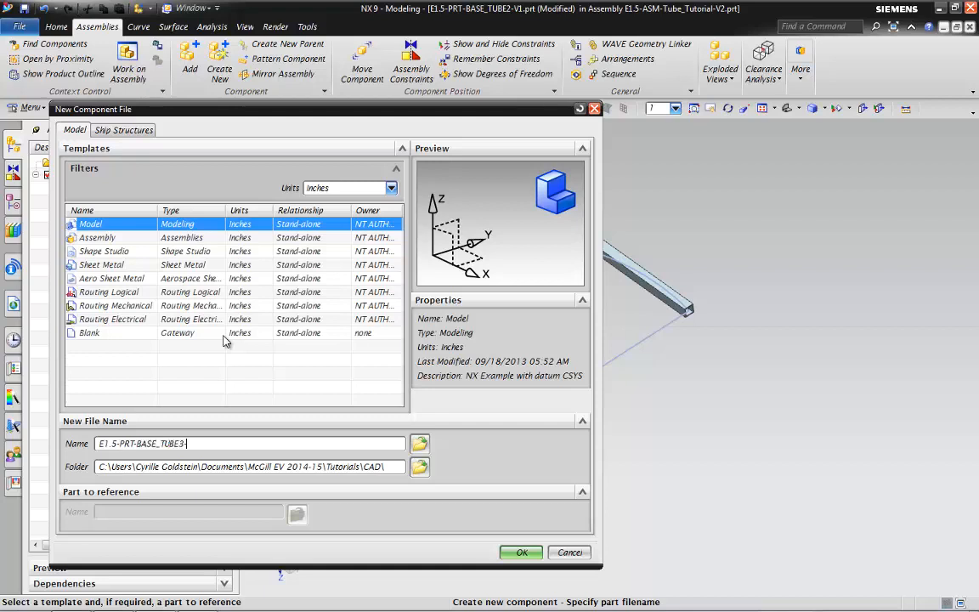
left_click(518, 553)
left_click(248, 338)
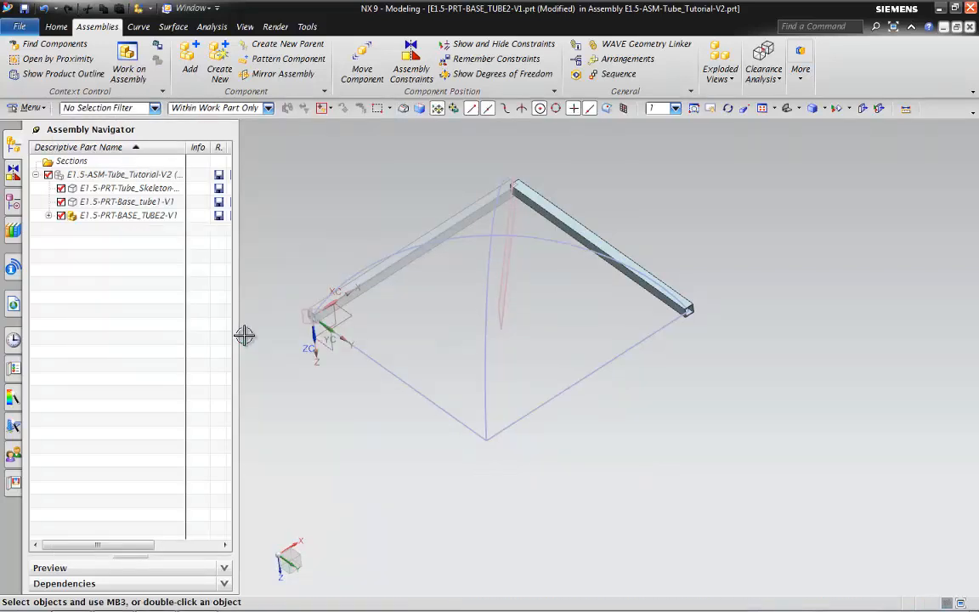
- Delete the component E1.5-PRT-BASE_TUBE3-V1 nested under the second base tube
left_click(49, 216)
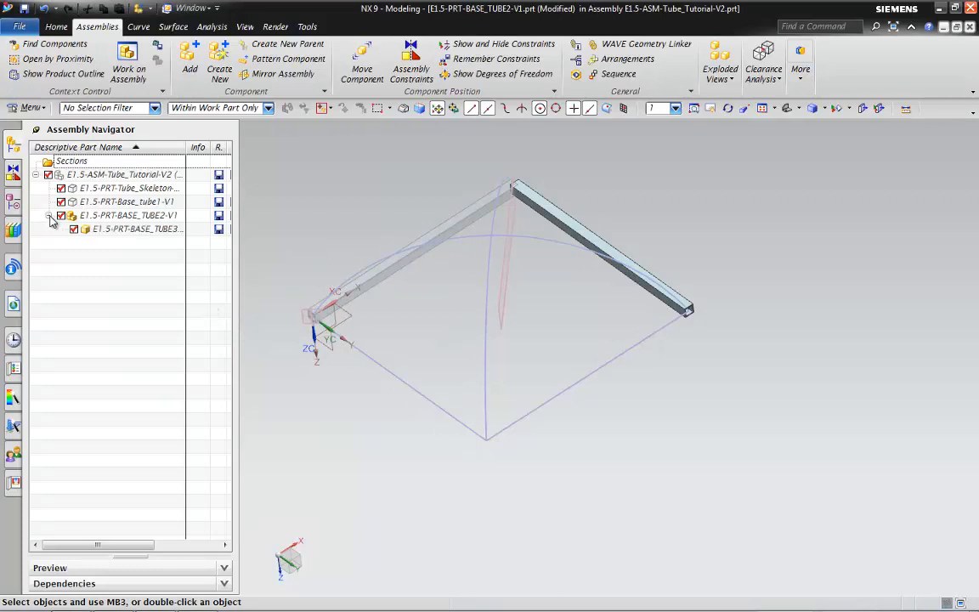
left_click(97, 231)
key("Delete")
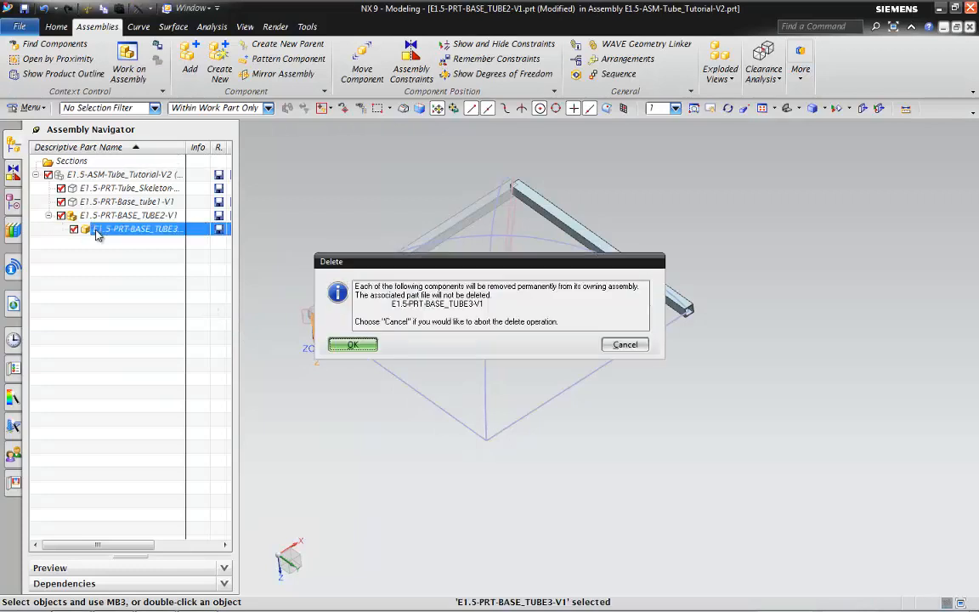
left_click(353, 344)
- Make the top-level assembly the work part and create the empty inch Model component E1.5-PRT-BASE_TUBE3-V2 in it
double_click(110, 176)
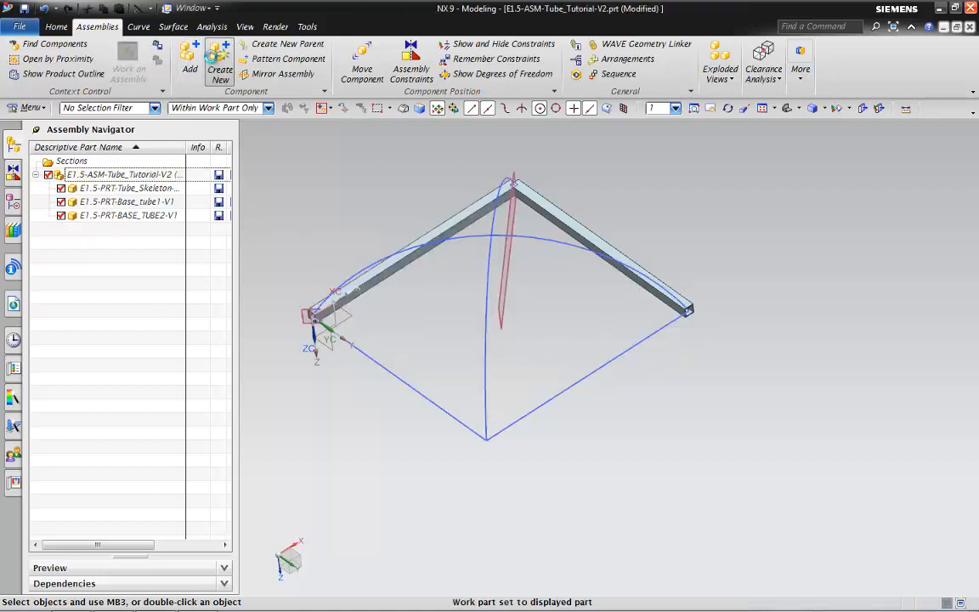
left_click(219, 62)
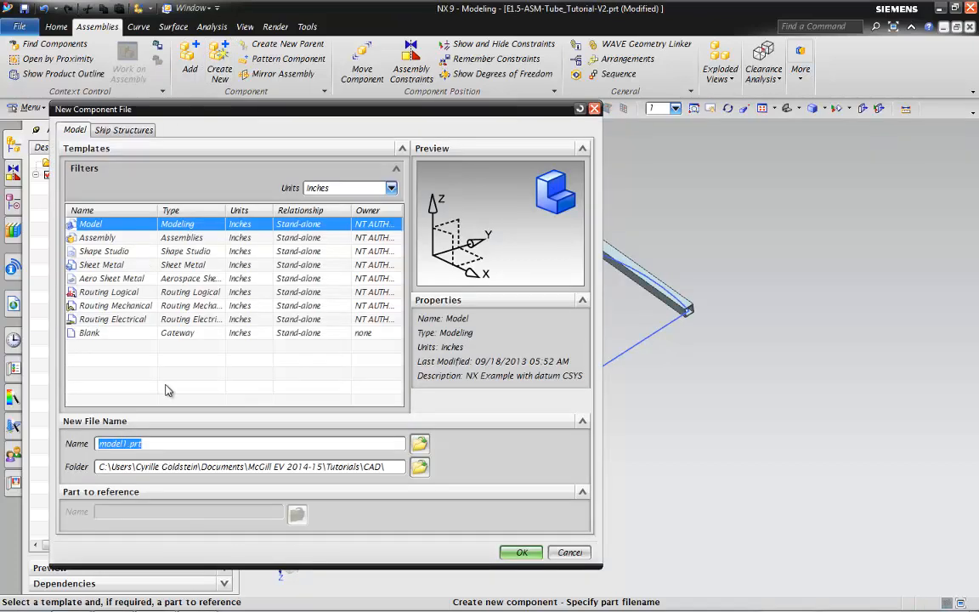
type("E1.5-PRT-BASE_TUBE3-V1")
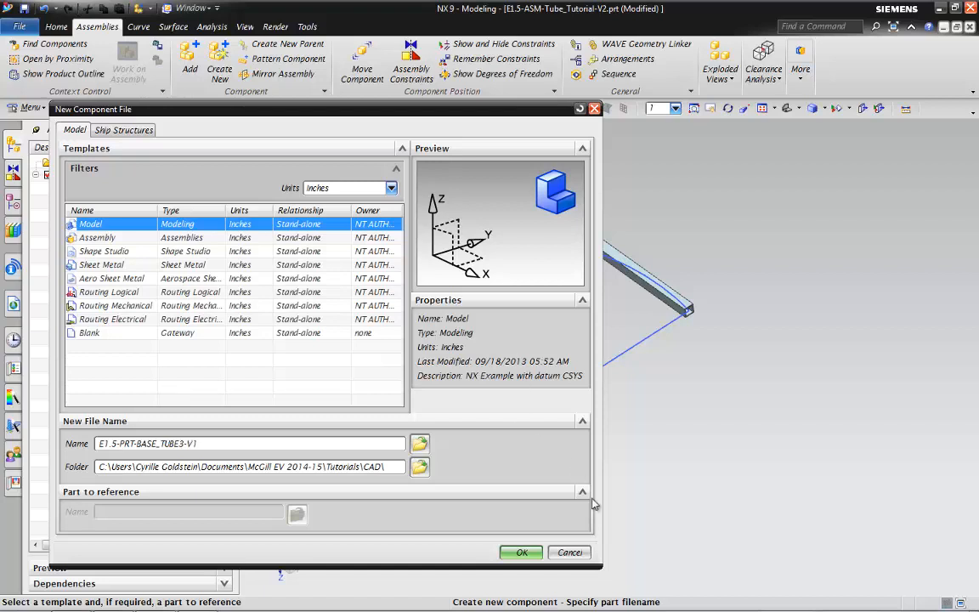
left_click(522, 553)
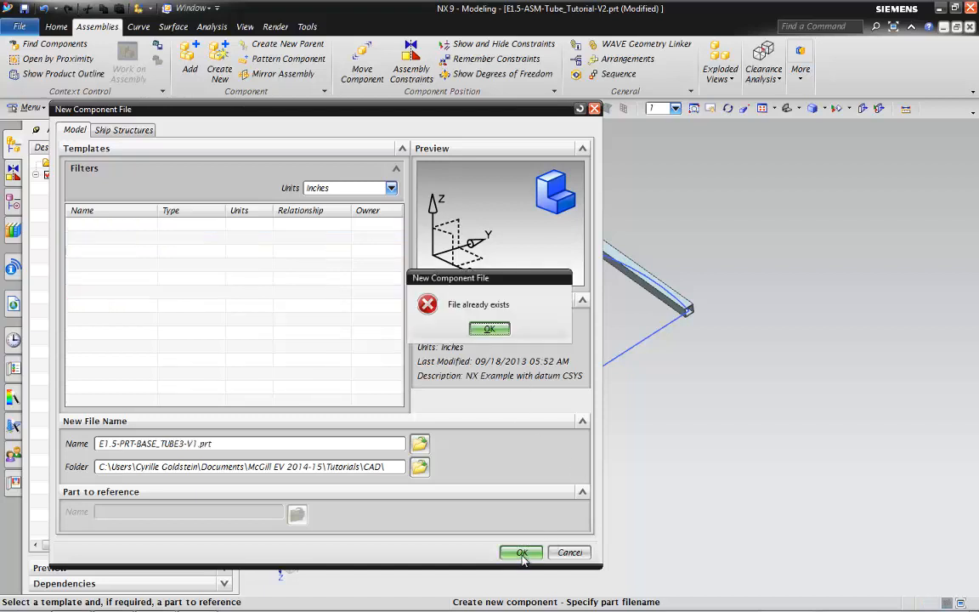
left_click(489, 329)
left_click(197, 441)
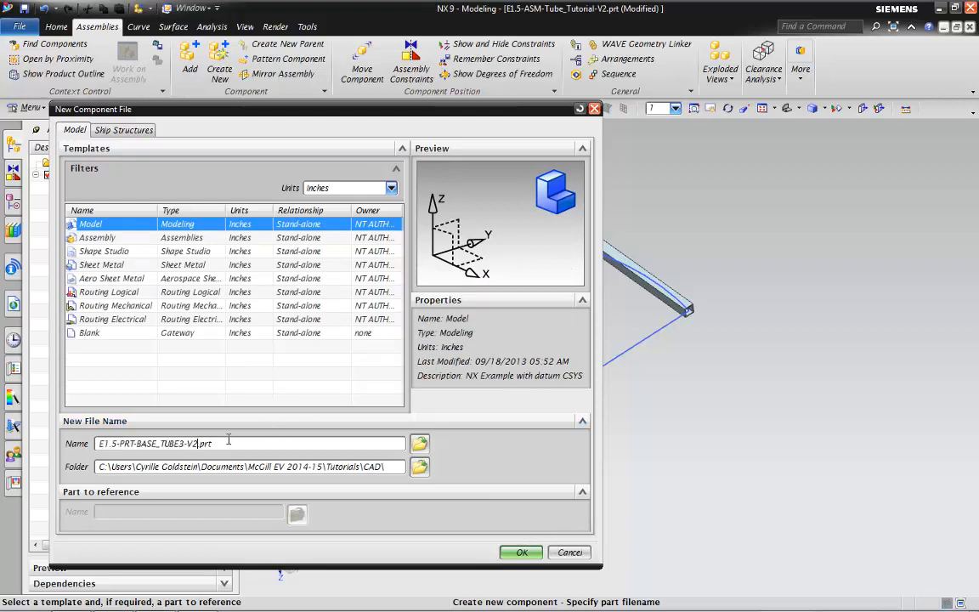
left_click(520, 551)
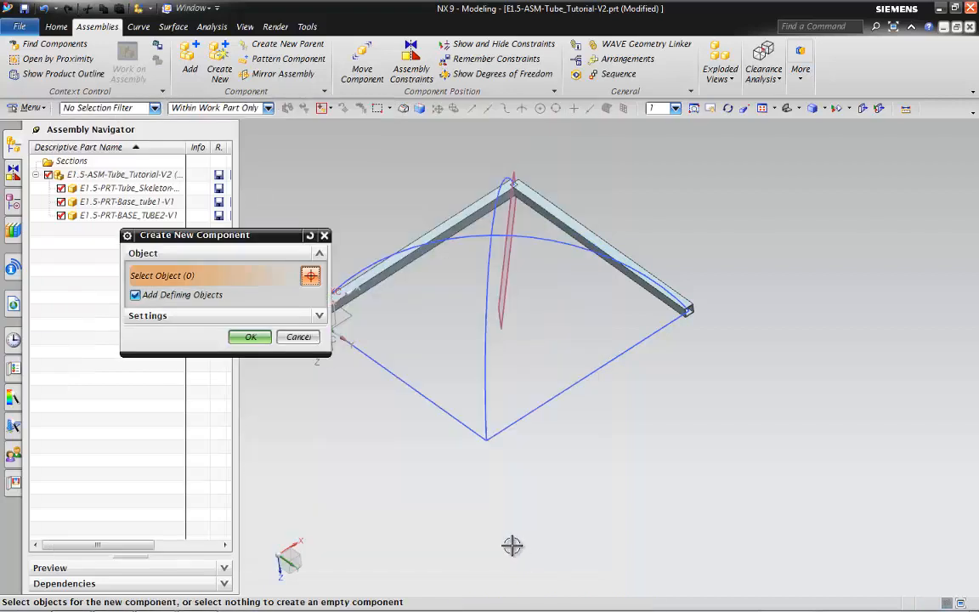
left_click(248, 336)
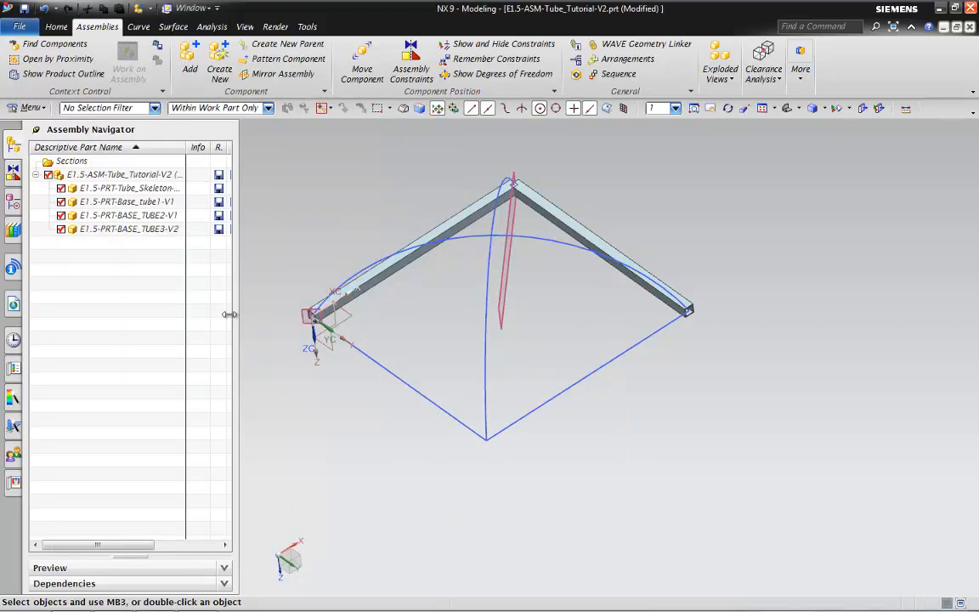
- With the third tube as work part, WAVE-link the skeleton's base line starting at the second tube's free end as a composite curve
left_click(611, 44)
left_click(663, 324)
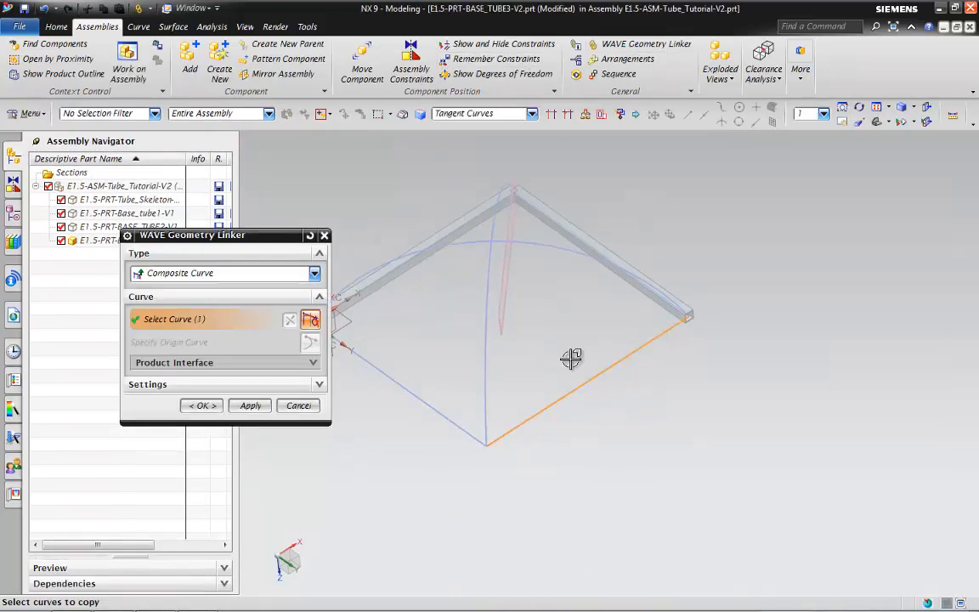
left_click(201, 405)
- Start a variational sweep along the linked line, with its section sketch normal to the path at 0% arc length
left_click(63, 27)
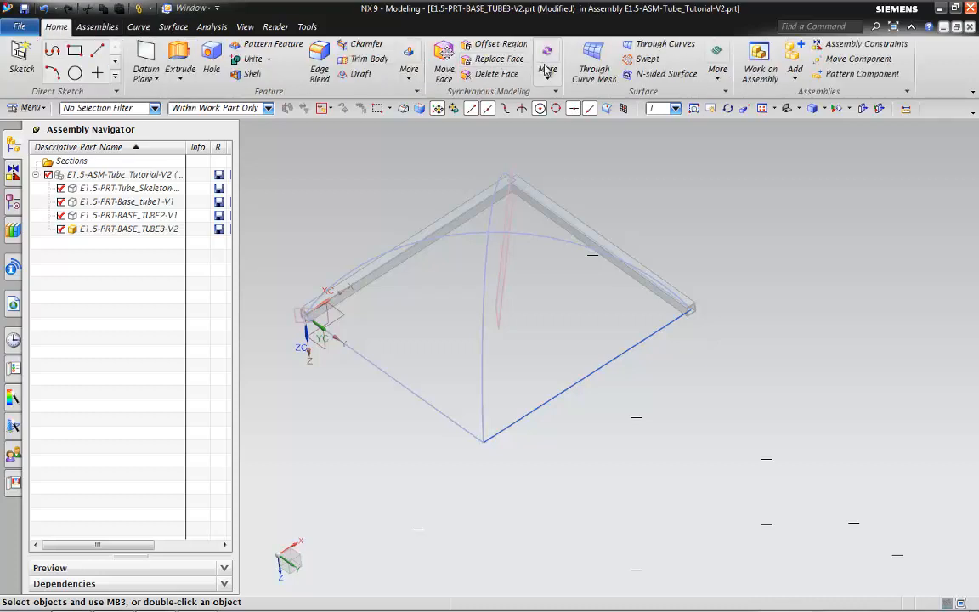
left_click(717, 71)
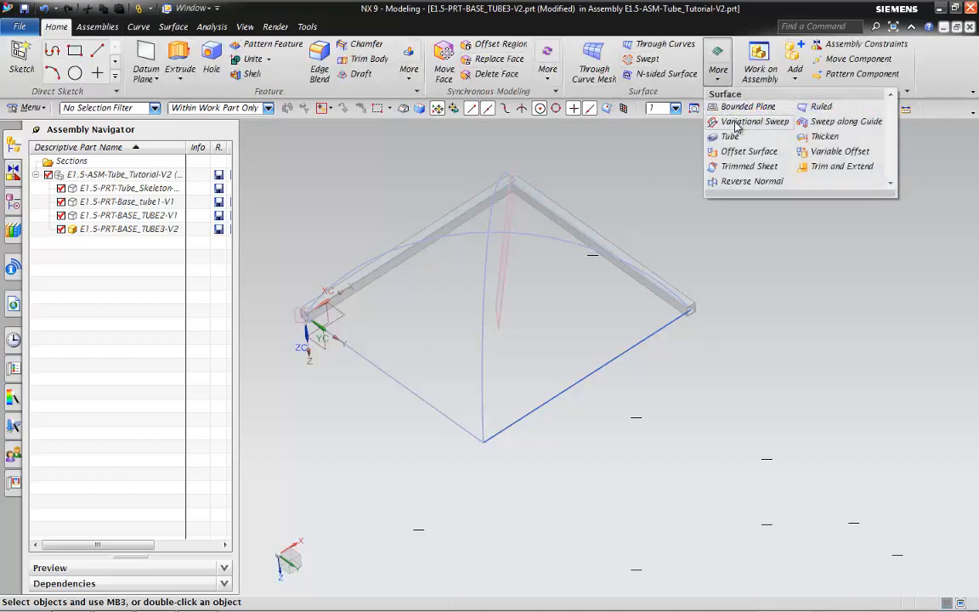
left_click(729, 118)
left_click(638, 345)
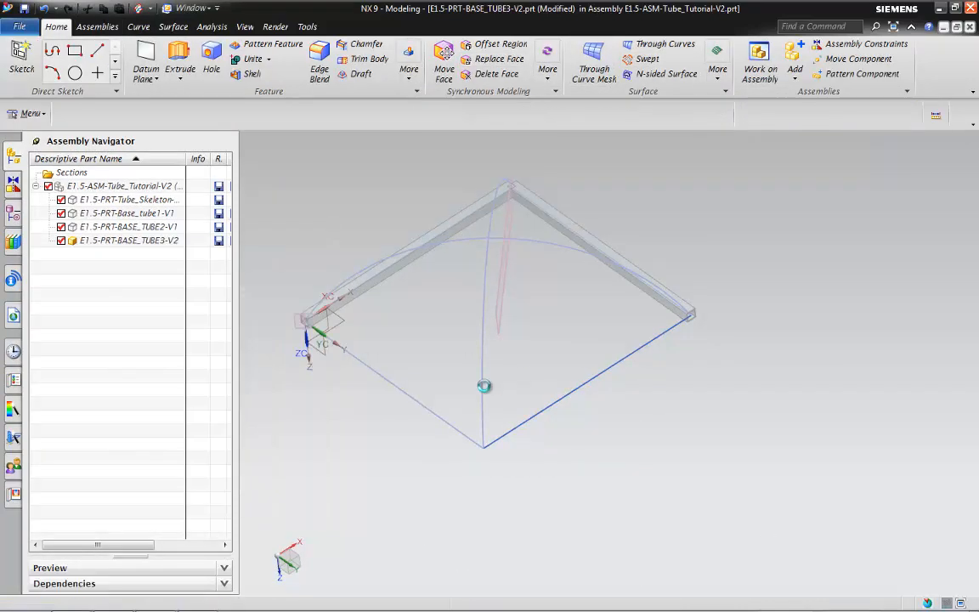
type("0")
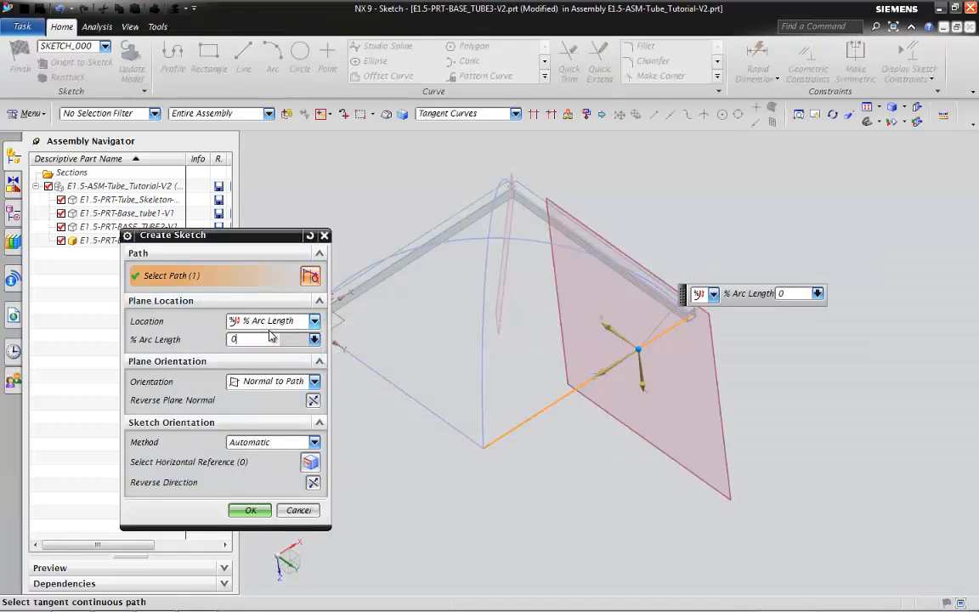
left_click(250, 510)
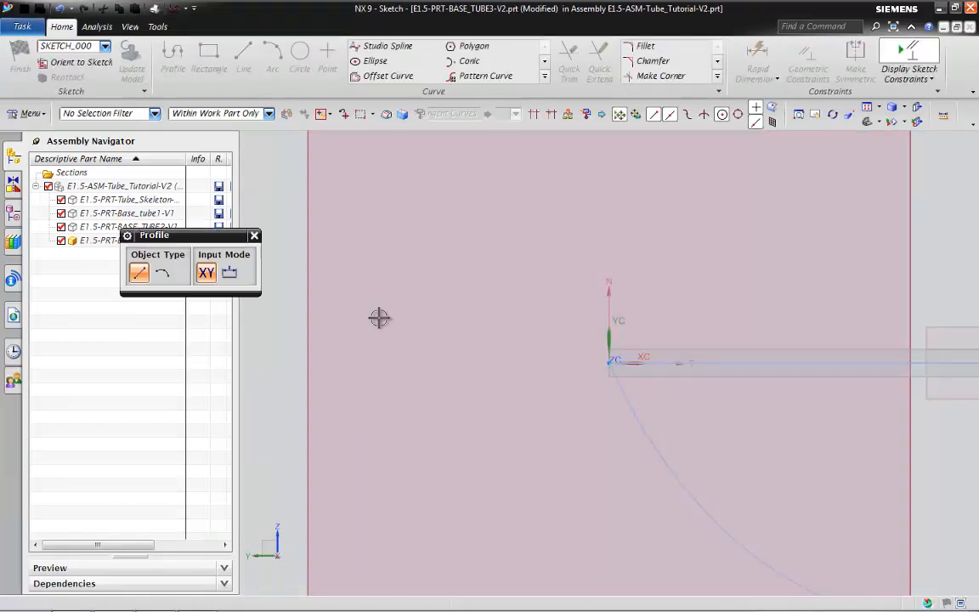
- Sketch two concentric rectangles centred on the path point, the outer about 2.6 by 1.99 in and the inner about 1.8 by 1.05 in
left_click(608, 355)
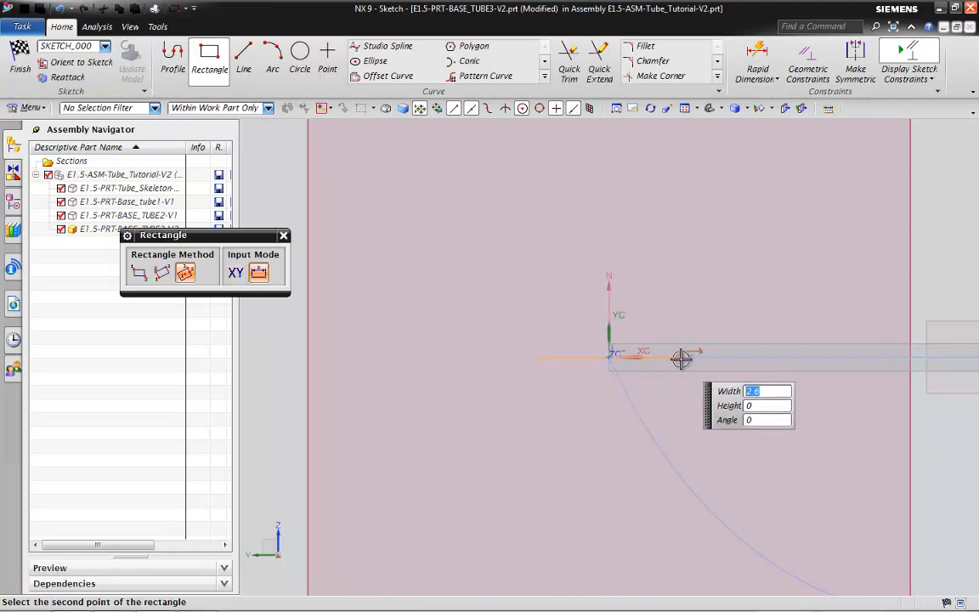
left_click(681, 304)
left_click(608, 355)
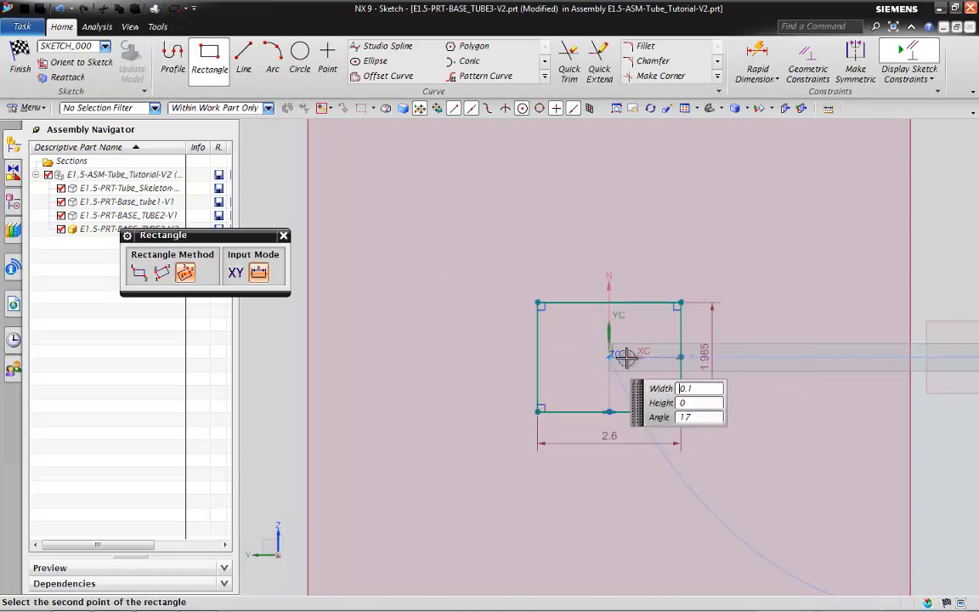
left_click(658, 329)
- Dimension the gaps between the two rectangles' upper edges and between their right edges as 0.049 in each
left_click(756, 64)
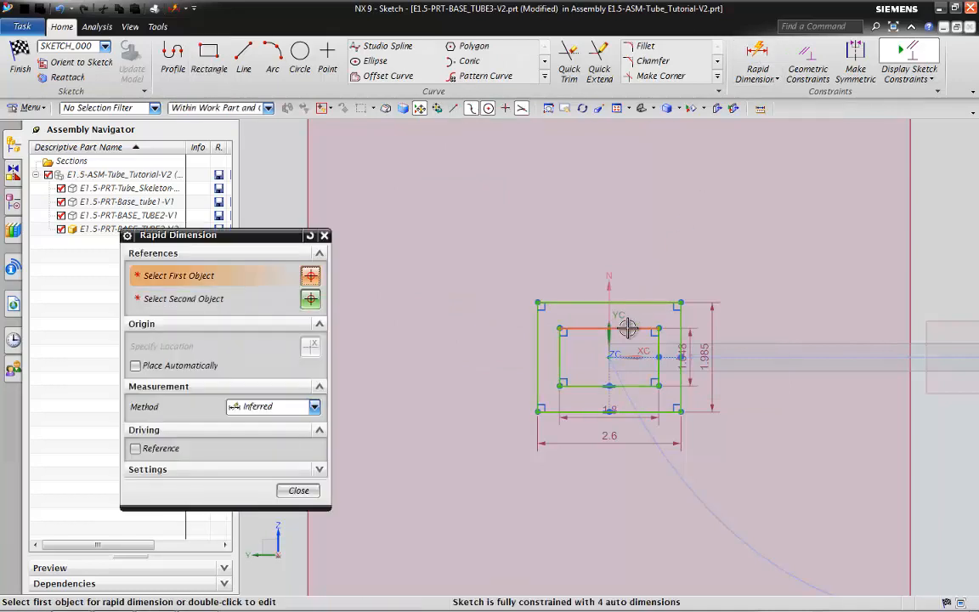
left_click(633, 303)
left_click(658, 328)
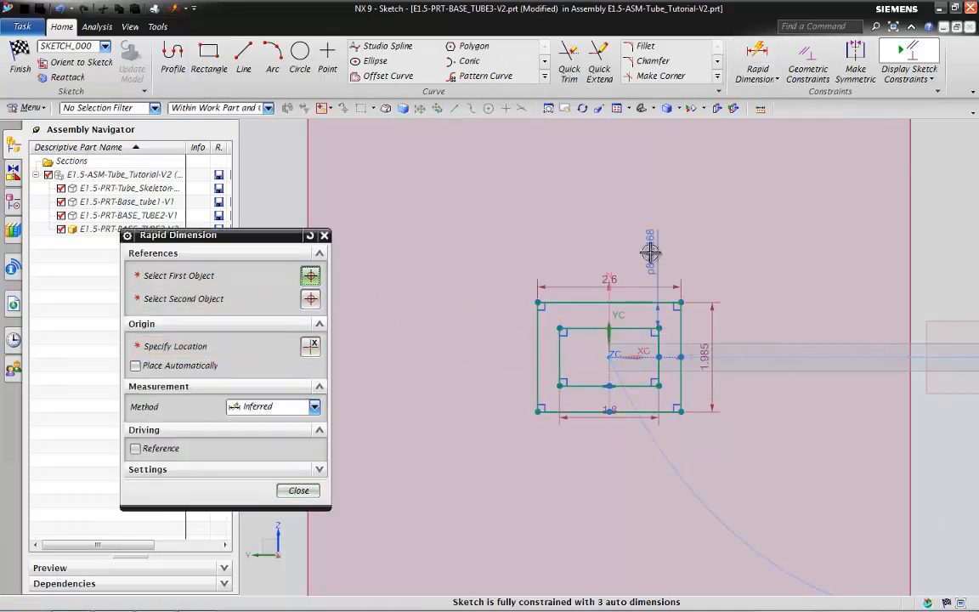
left_click(649, 252)
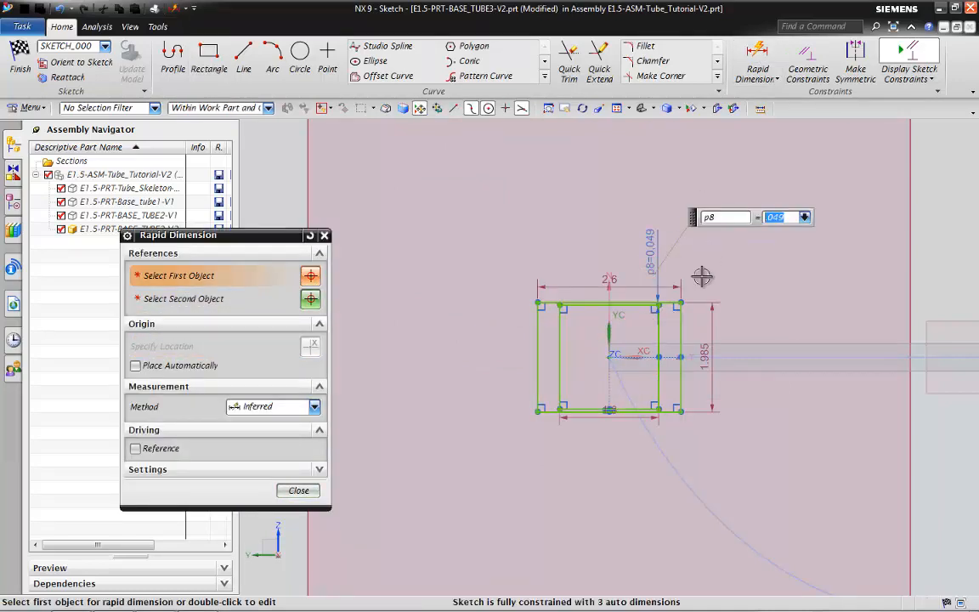
left_click(681, 327)
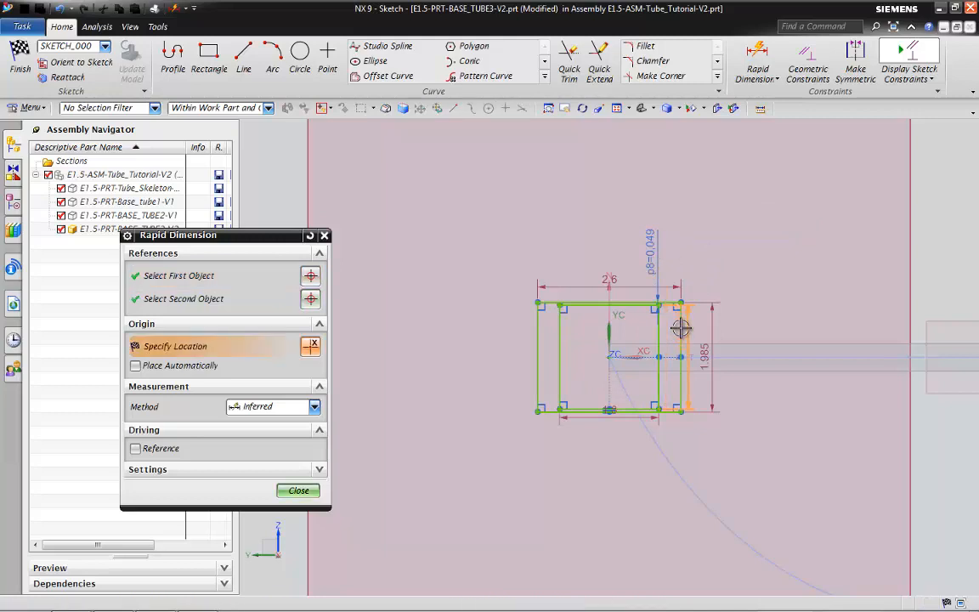
left_click(760, 323)
type(".049")
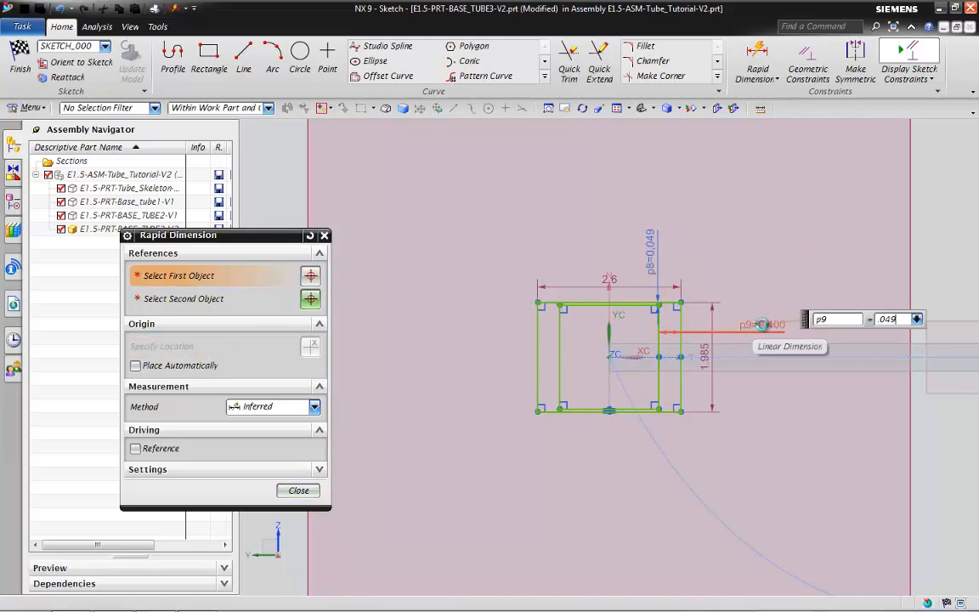
key("Return")
scroll(675, 349, "up", 4)
key("Escape")
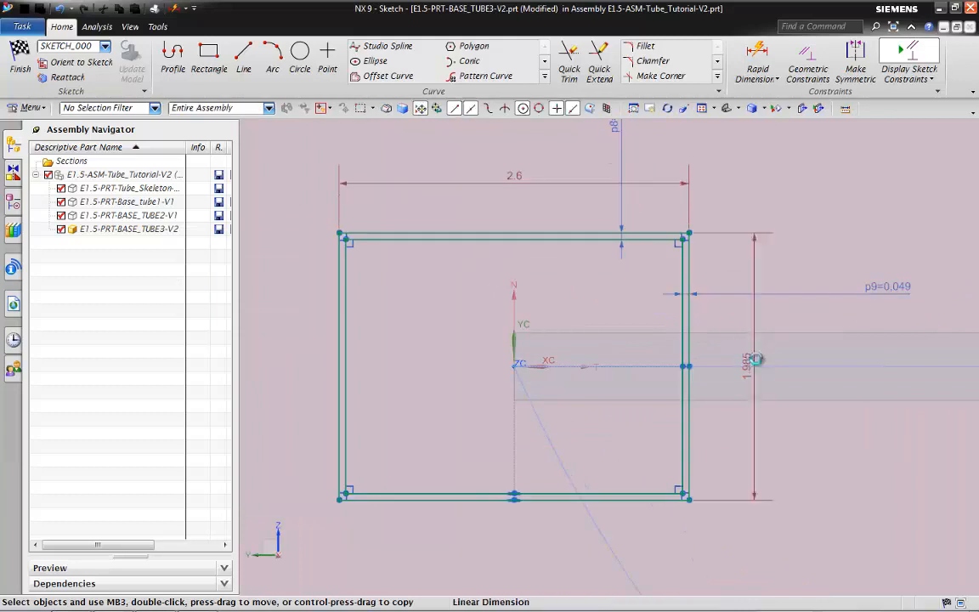
- Convert the outer rectangle's automatic height and width dimensions to driving dimensions of 0.5 in each
double_click(753, 356)
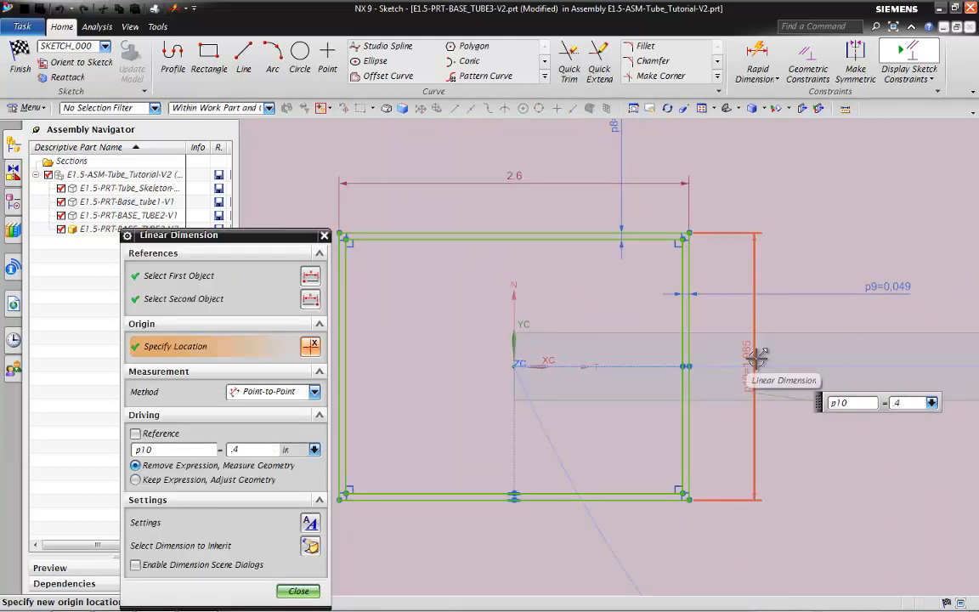
key("Return")
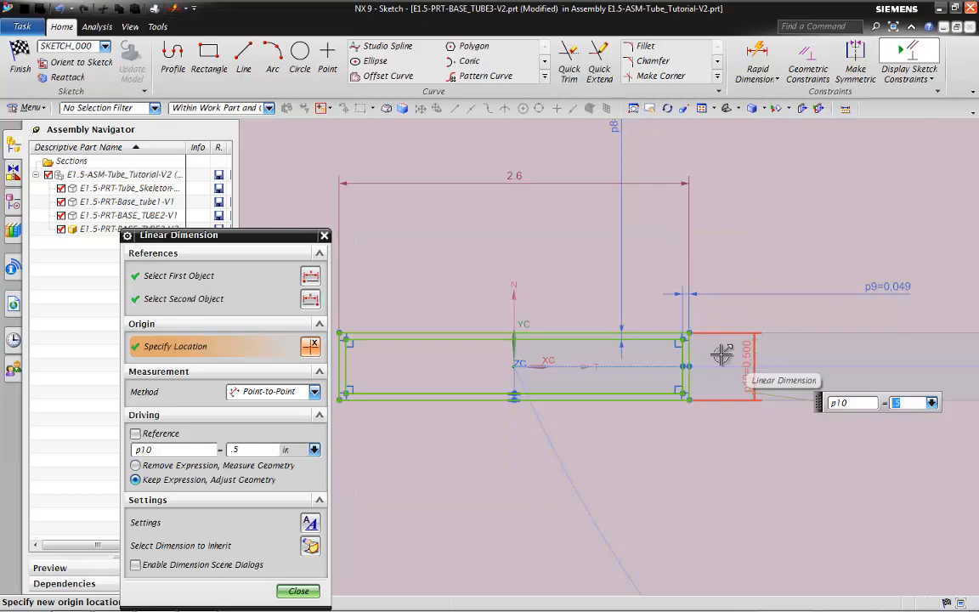
double_click(531, 185)
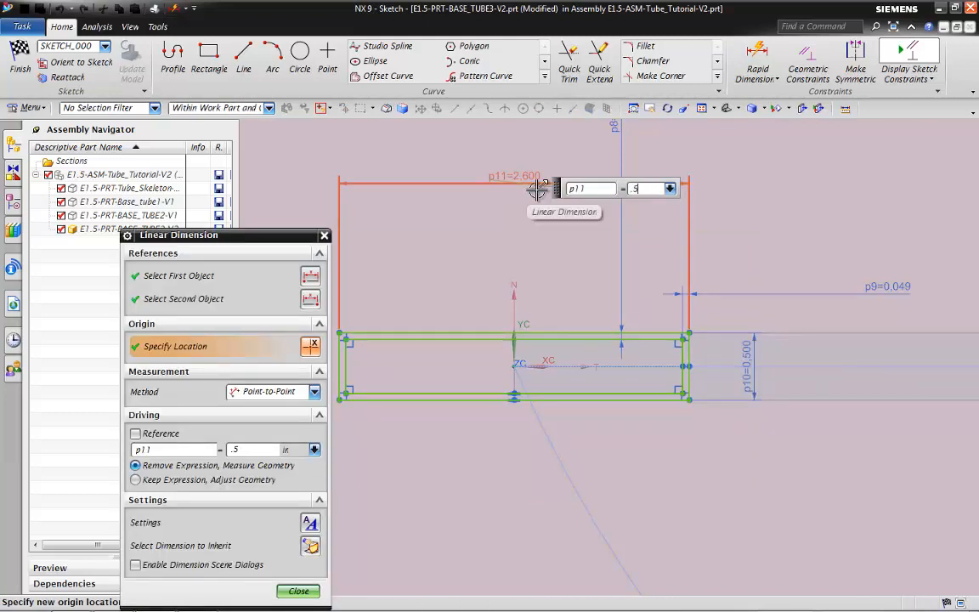
key("Return")
left_click(298, 591)
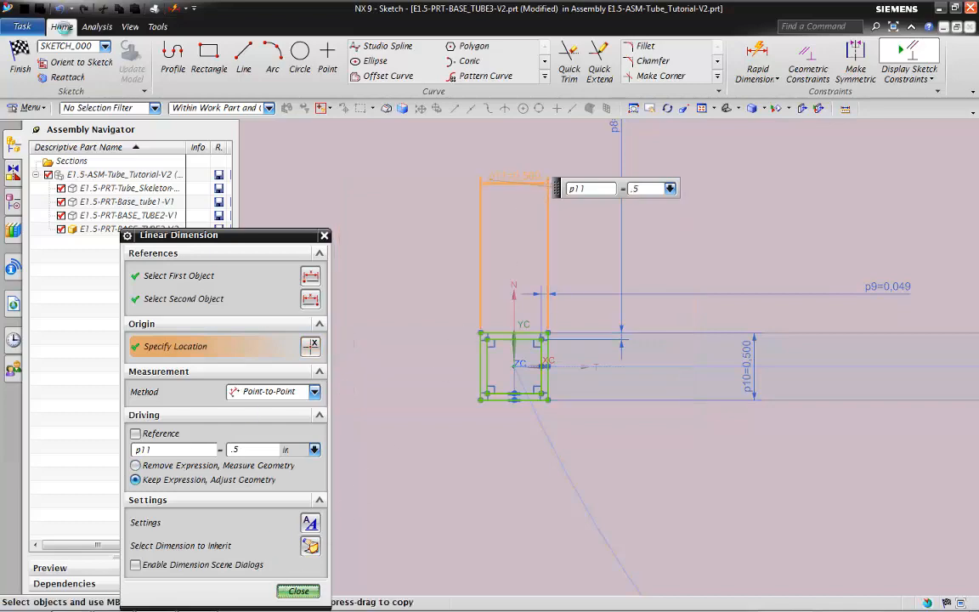
- Finish the section sketch and create the third base tube's variational sweep from 0 to 100% arc length with Boolean None
left_click(20, 57)
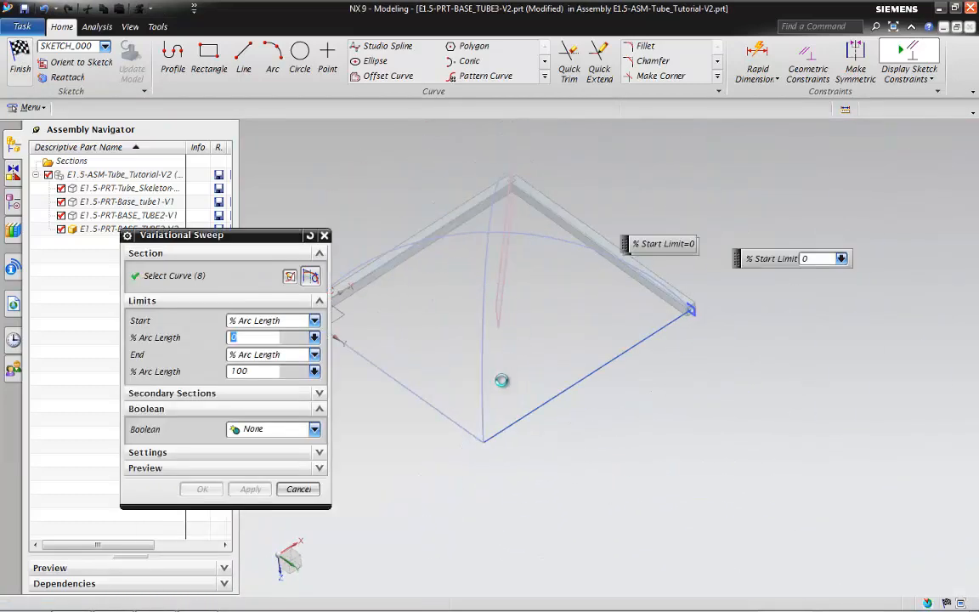
left_click(202, 488)
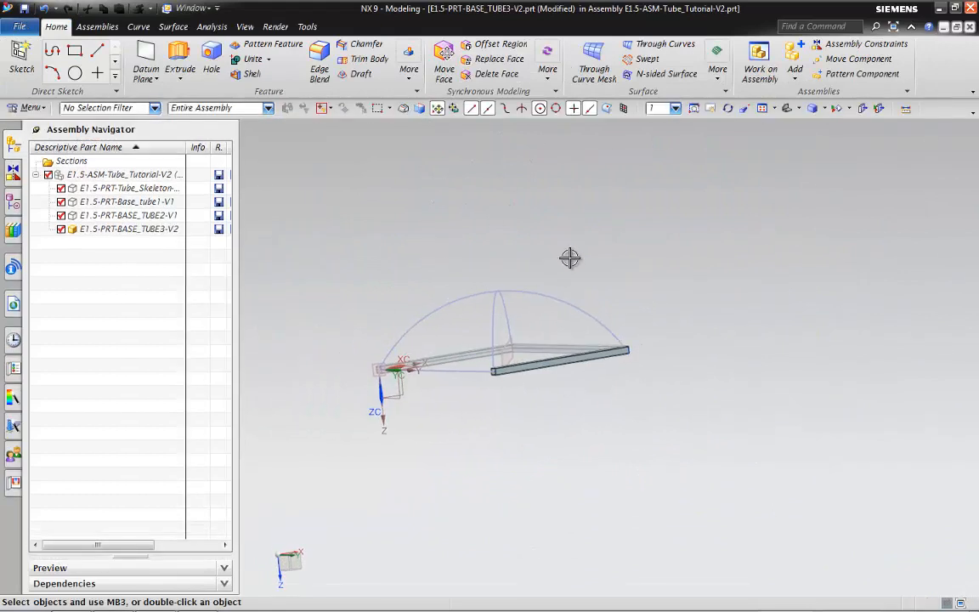
middle_click_drag(570, 257, 469, 296)
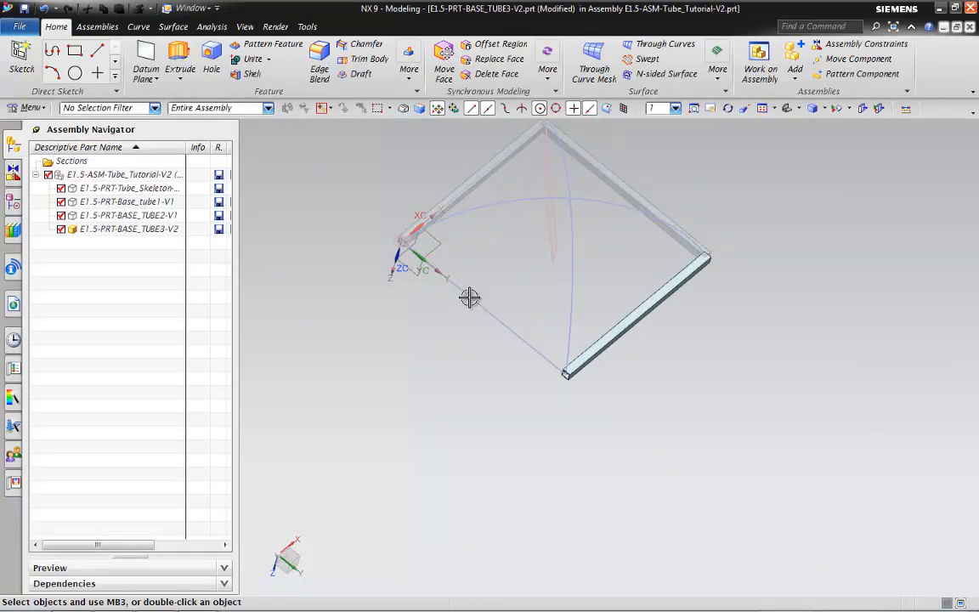
scroll(469, 296, "up", 2)
- Make the top-level assembly the work part and create an empty inch Model component named E1.5-PRT-BASE_TUBE4-V1
double_click(107, 174)
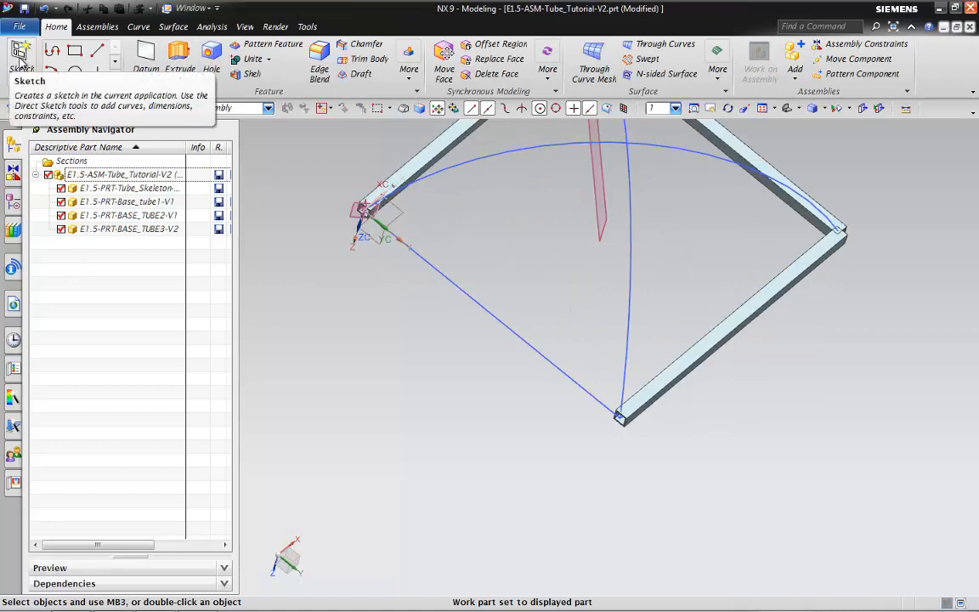
left_click(107, 26)
left_click(219, 68)
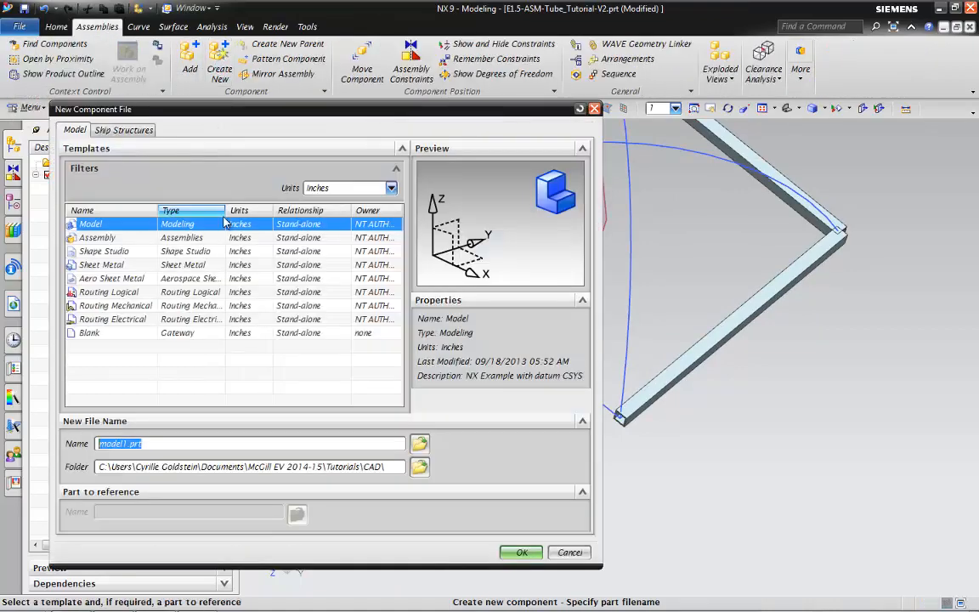
type("E1.5-PRT-BASE_TUBE4-V1")
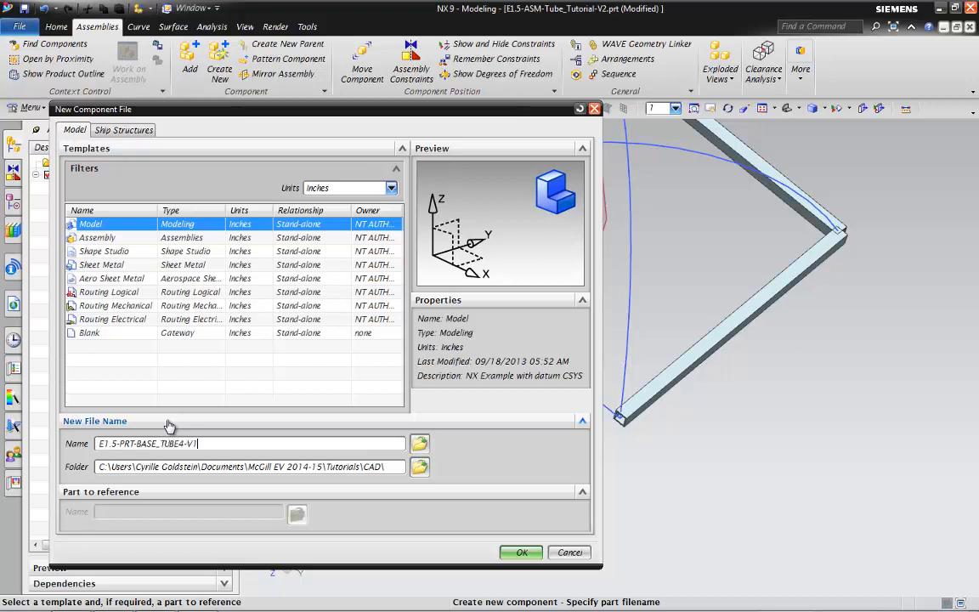
left_click(520, 553)
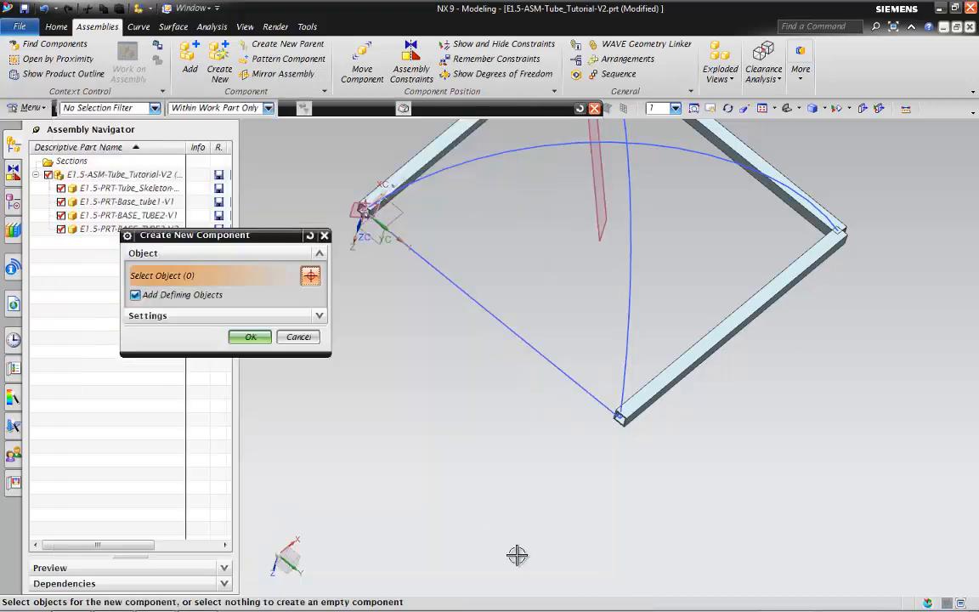
left_click(256, 335)
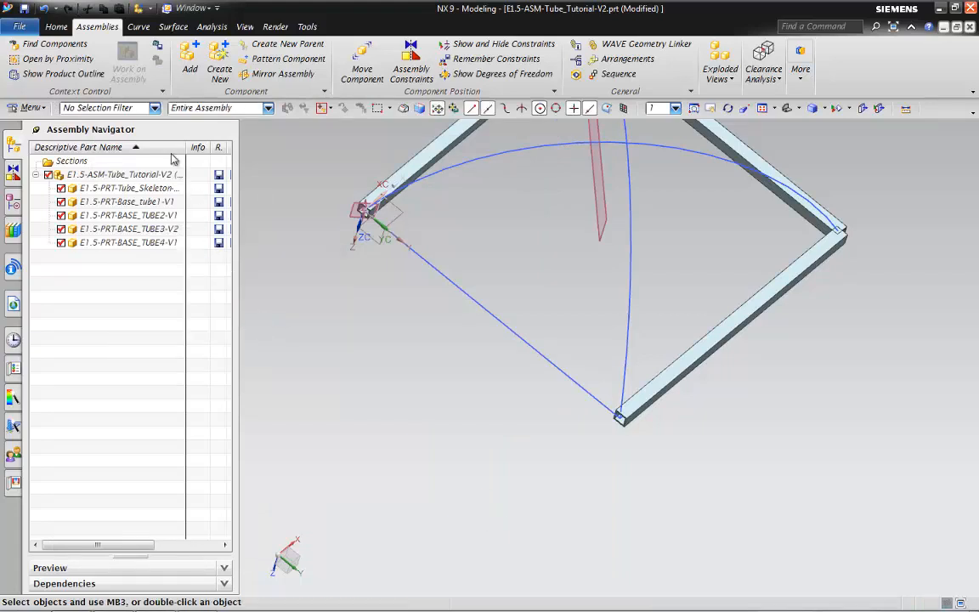
- Make E1.5-PRT-BASE_TUBE4-V1 the work part and WAVE-link the remaining straight base line of the skeleton as a composite curve
double_click(110, 244)
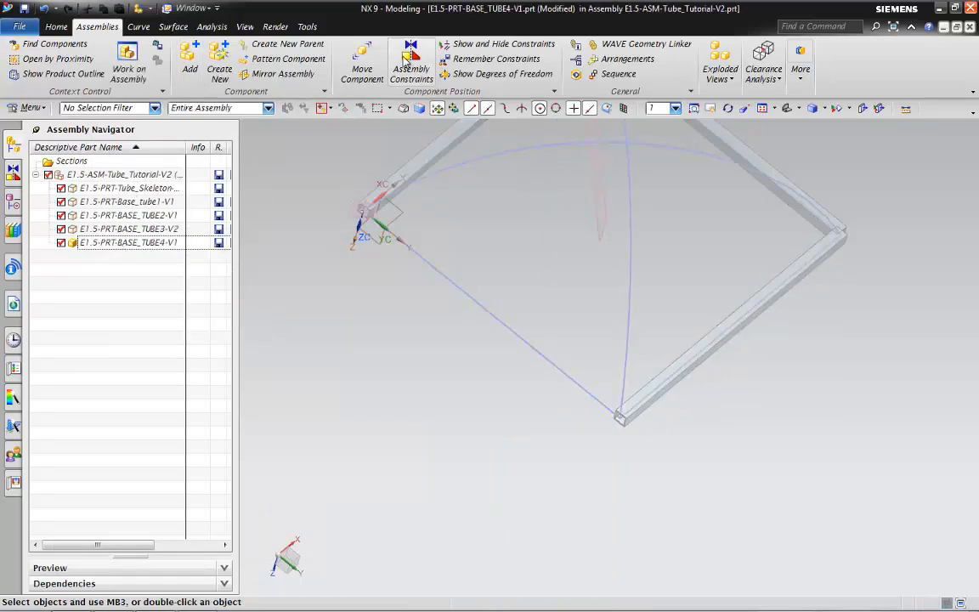
left_click(661, 47)
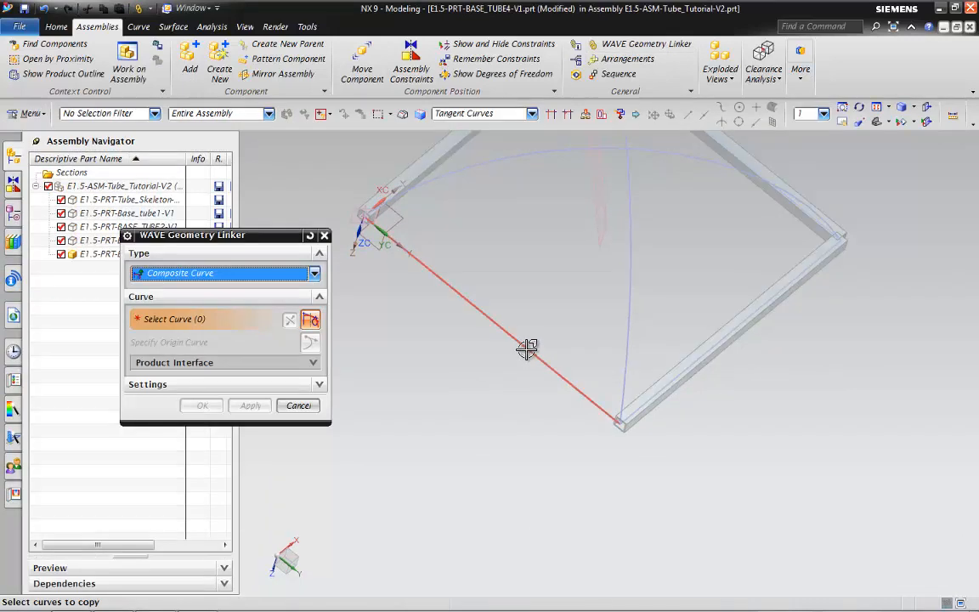
left_click(524, 350)
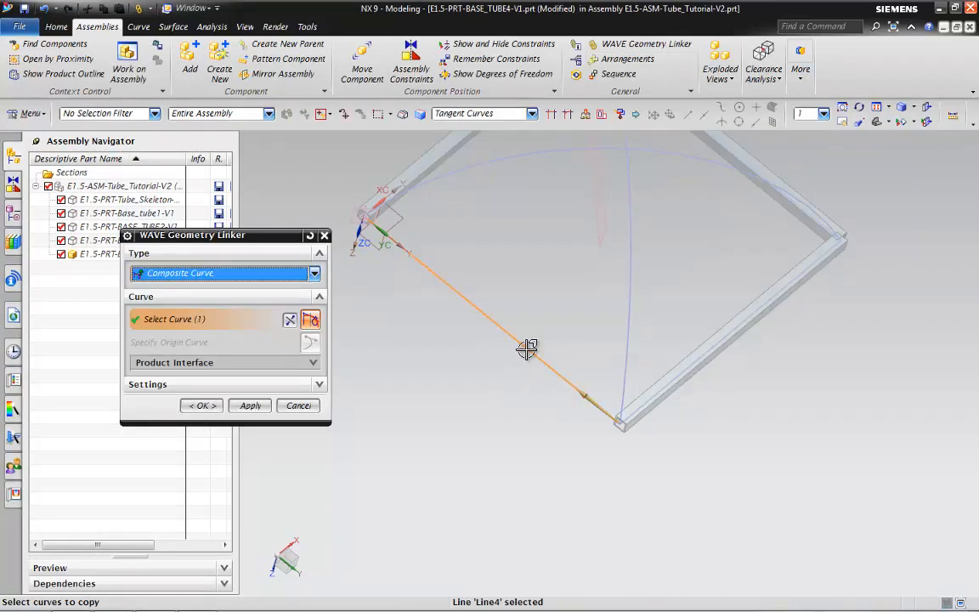
left_click(202, 405)
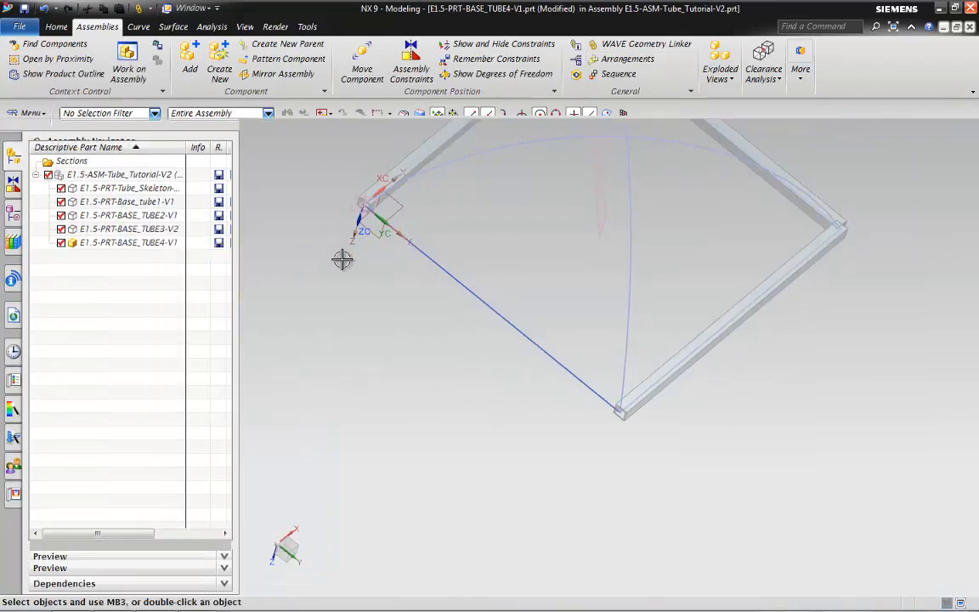
- Start a variational sweep with a section sketch normal to the linked line at 0% arc length
left_click(56, 26)
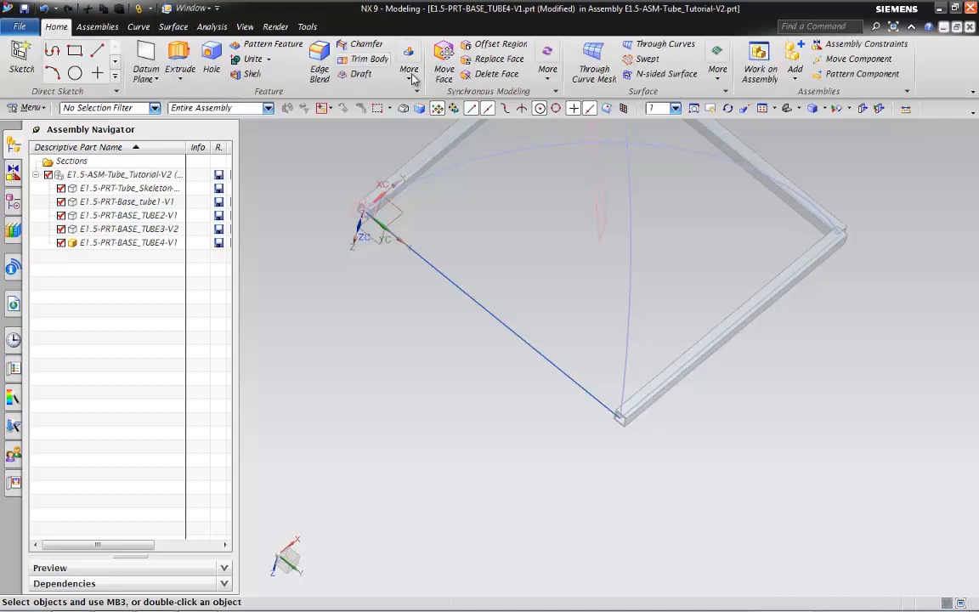
left_click(718, 78)
left_click(736, 121)
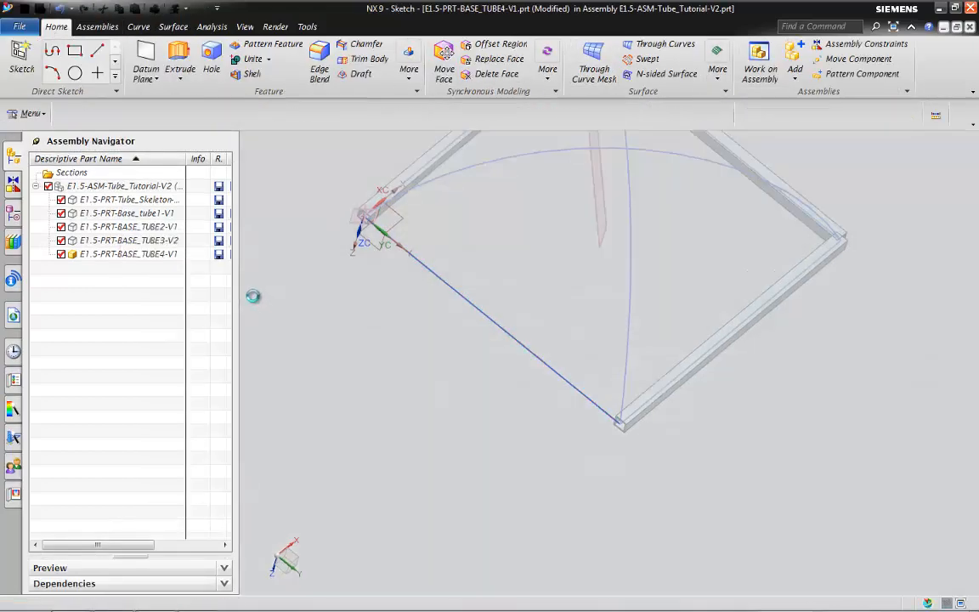
left_click(473, 325)
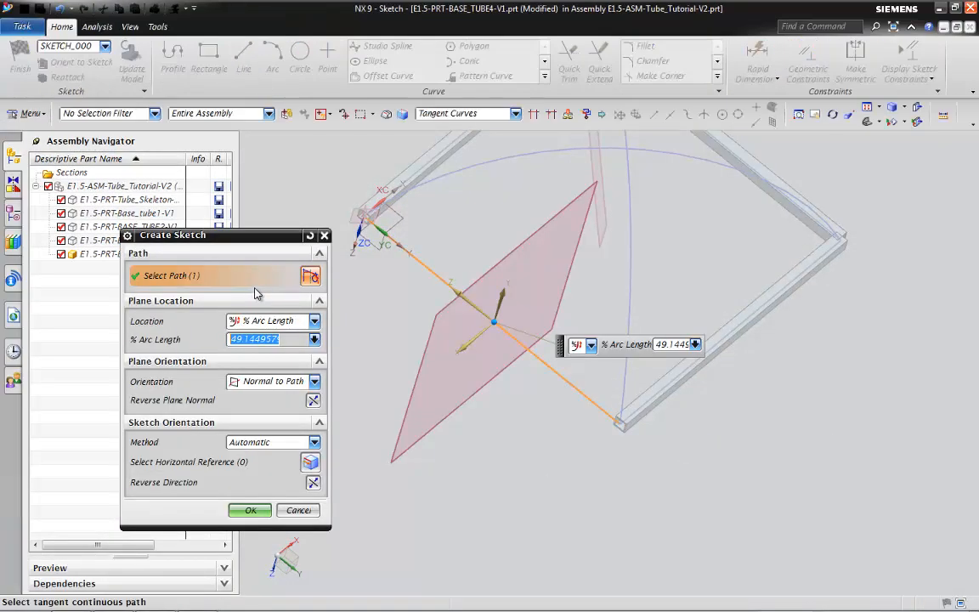
type("0")
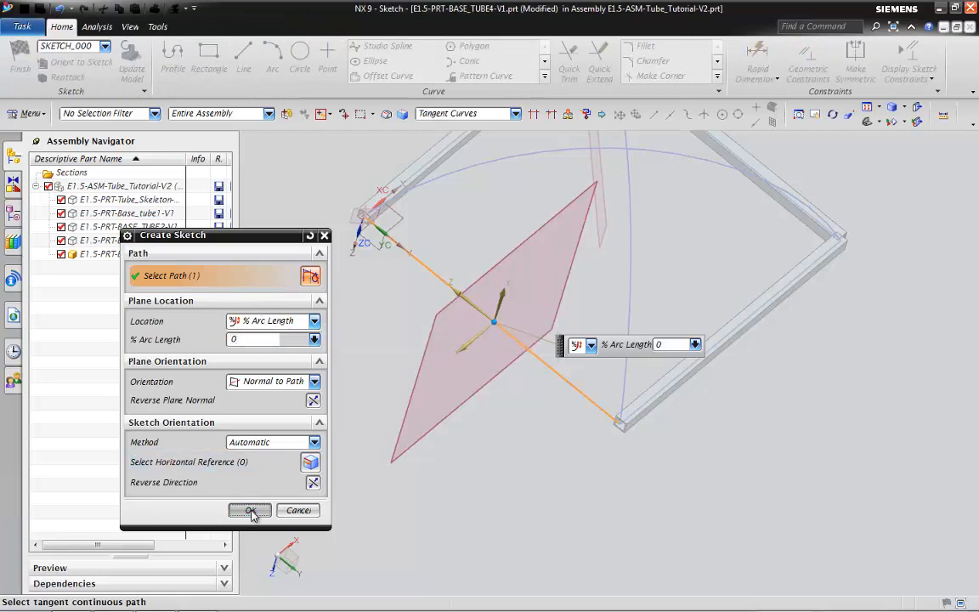
left_click(250, 509)
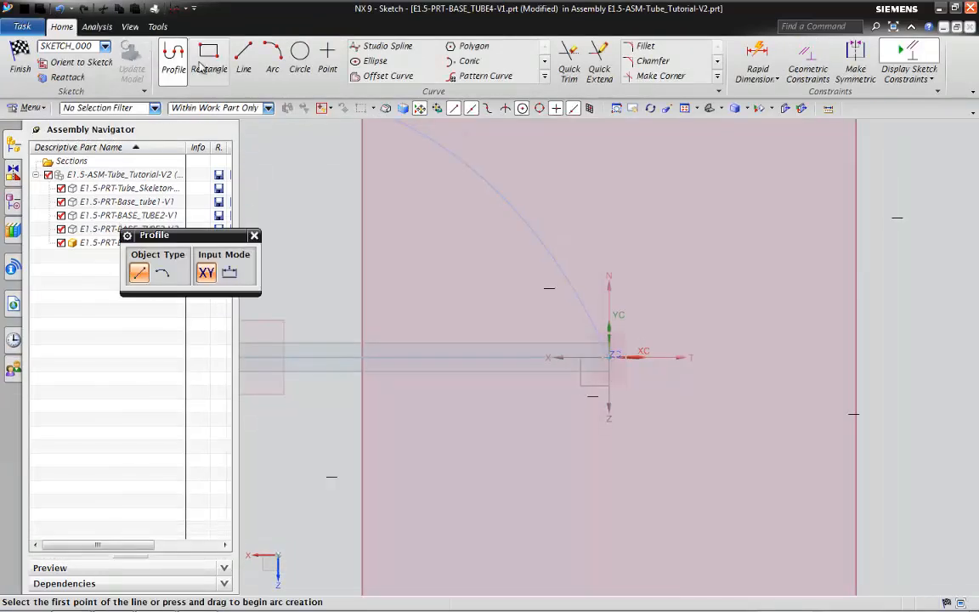
- Sketch two concentric rectangles centred on the path point, the outer about 1 by 0.78 in and the inner about 0.5 by 0.46 in
left_click(208, 62)
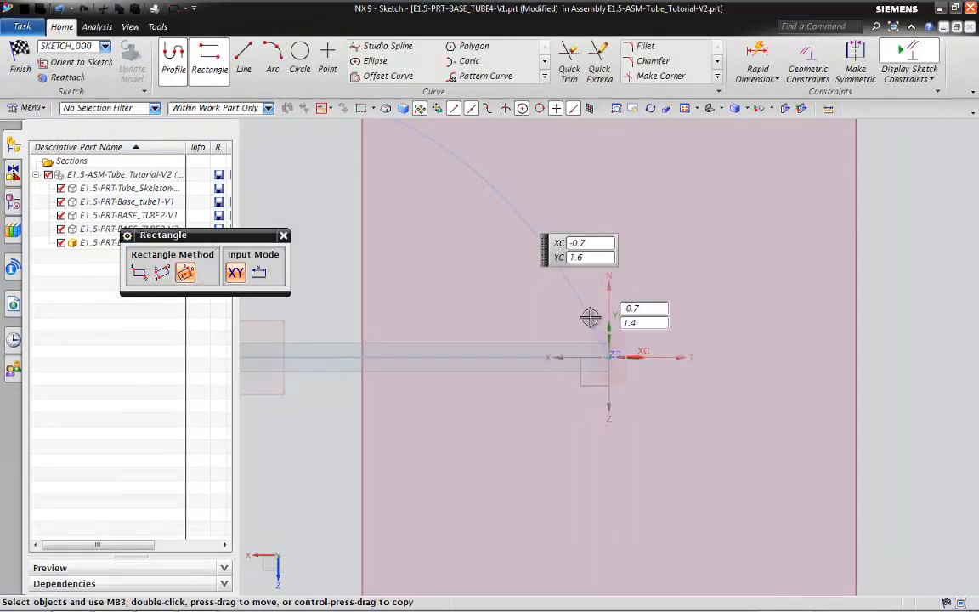
left_click(609, 355)
left_click(640, 356)
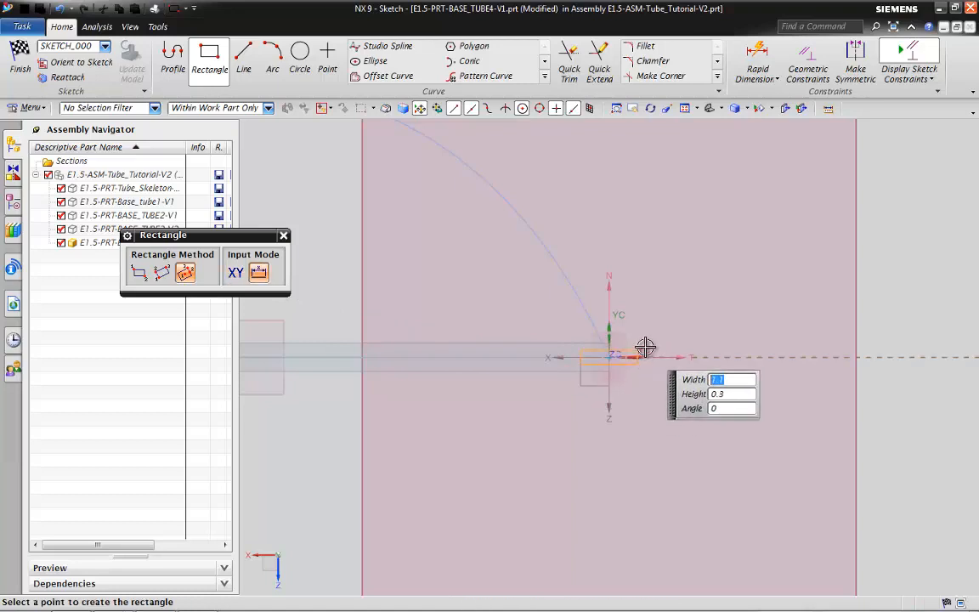
left_click(649, 336)
left_click(620, 358)
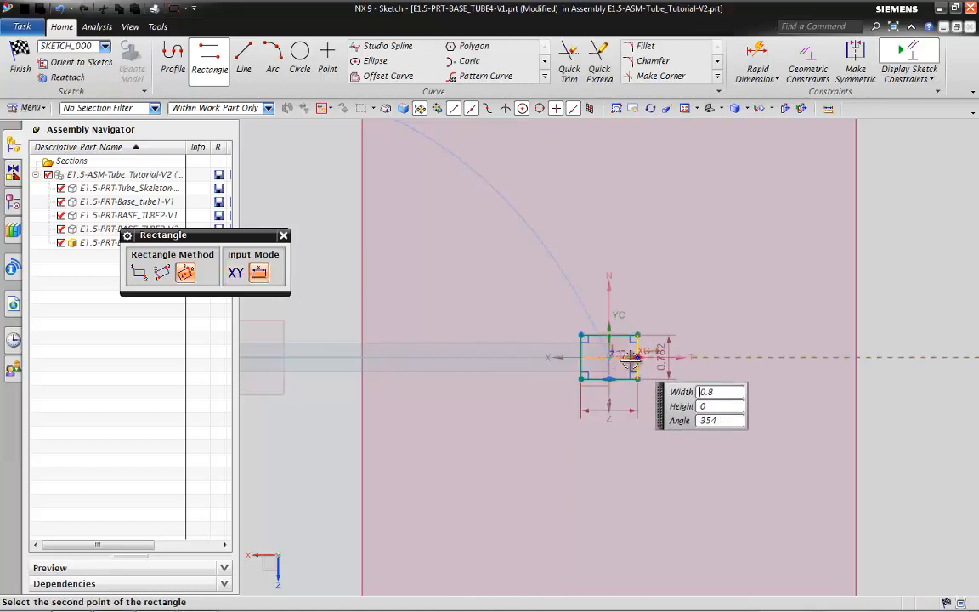
scroll(624, 354, "up", 3)
left_click(626, 345)
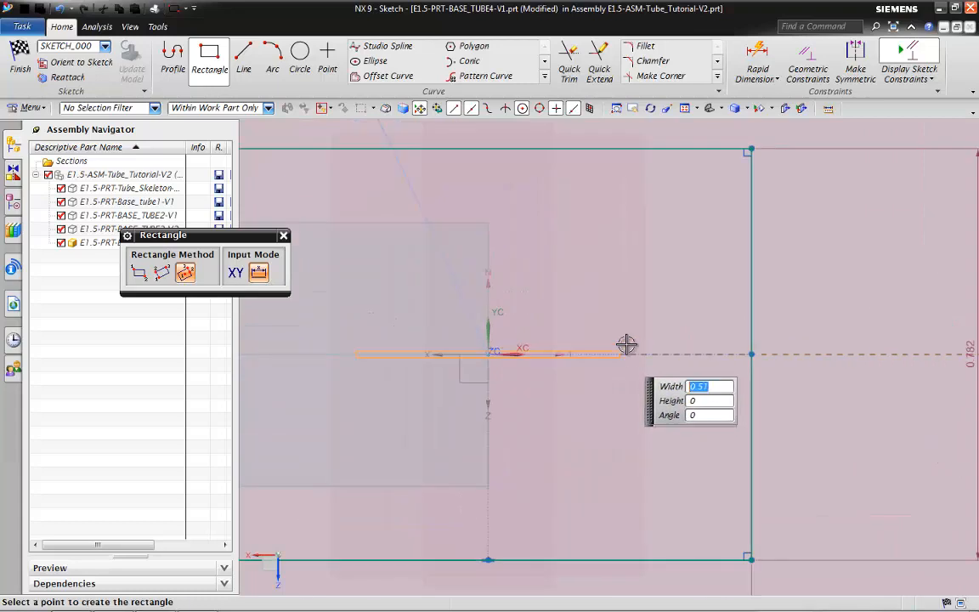
left_click(643, 234)
scroll(654, 248, "down", 3)
left_click(284, 237)
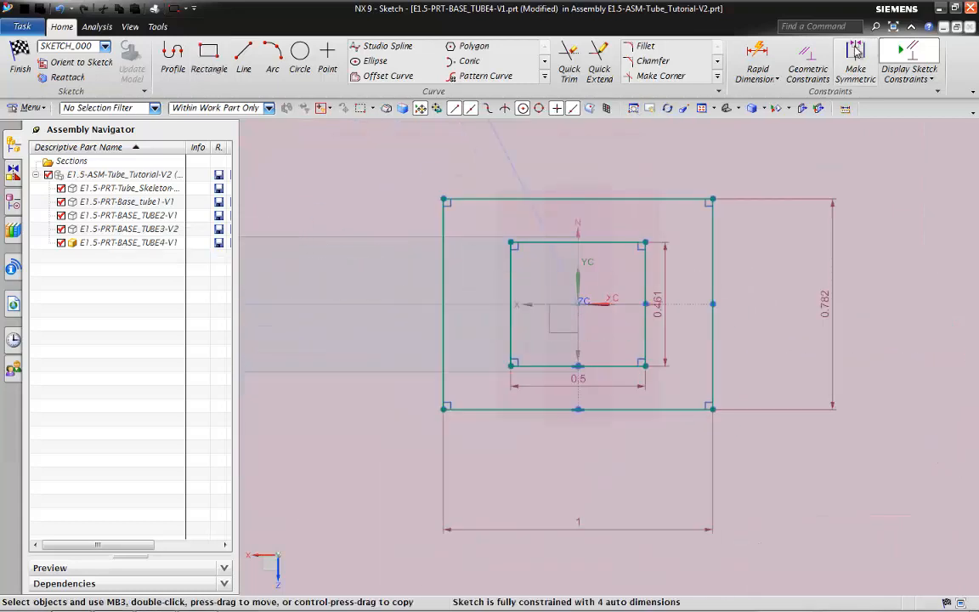
left_click(757, 64)
left_click(632, 199)
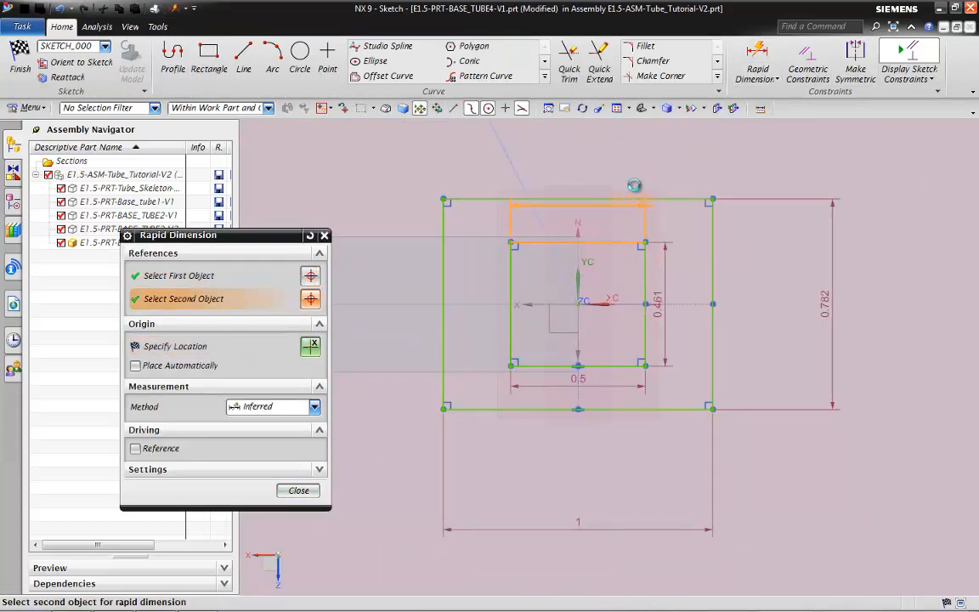
left_click(636, 156)
key("Escape")
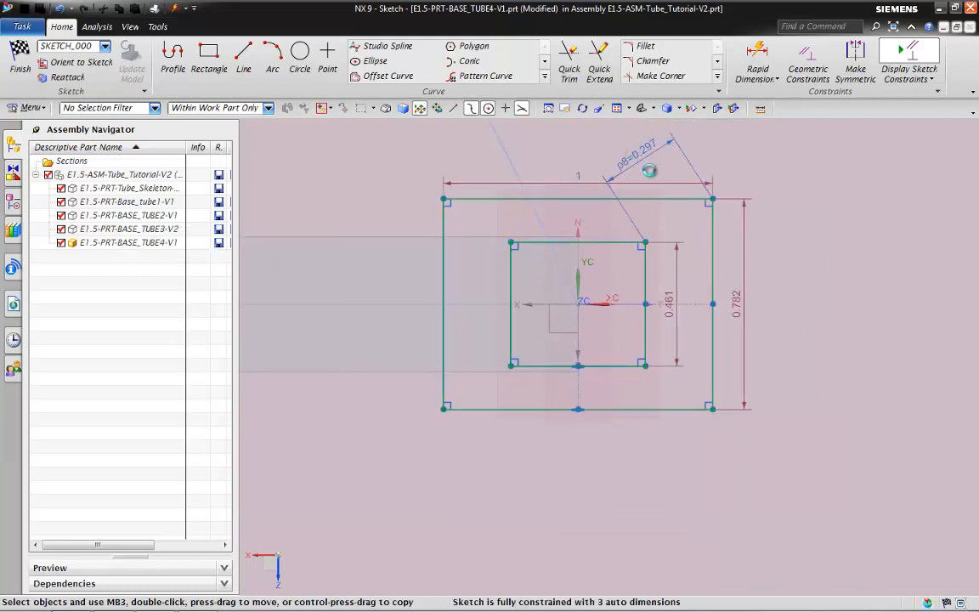
left_click(649, 154)
key("Delete")
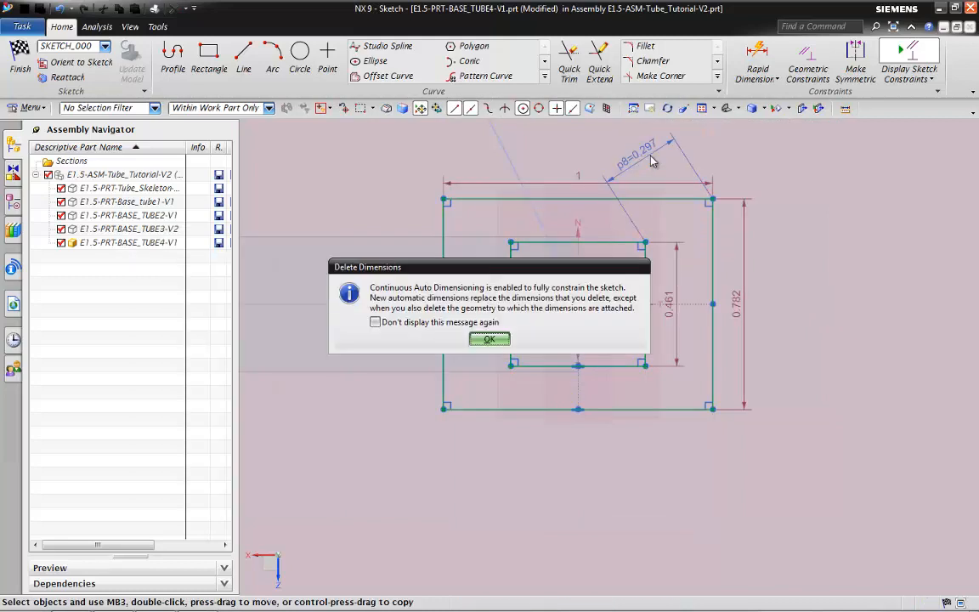
left_click(481, 339)
- Dimension the gaps between the two rectangles' upper edges and between their right edges as 0.049 in each
left_click(757, 63)
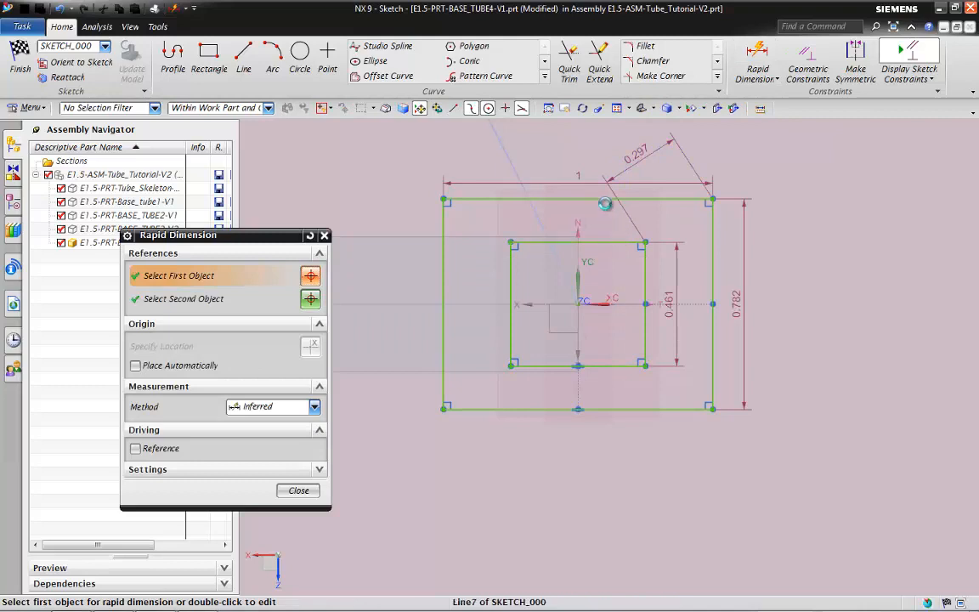
left_click(604, 204)
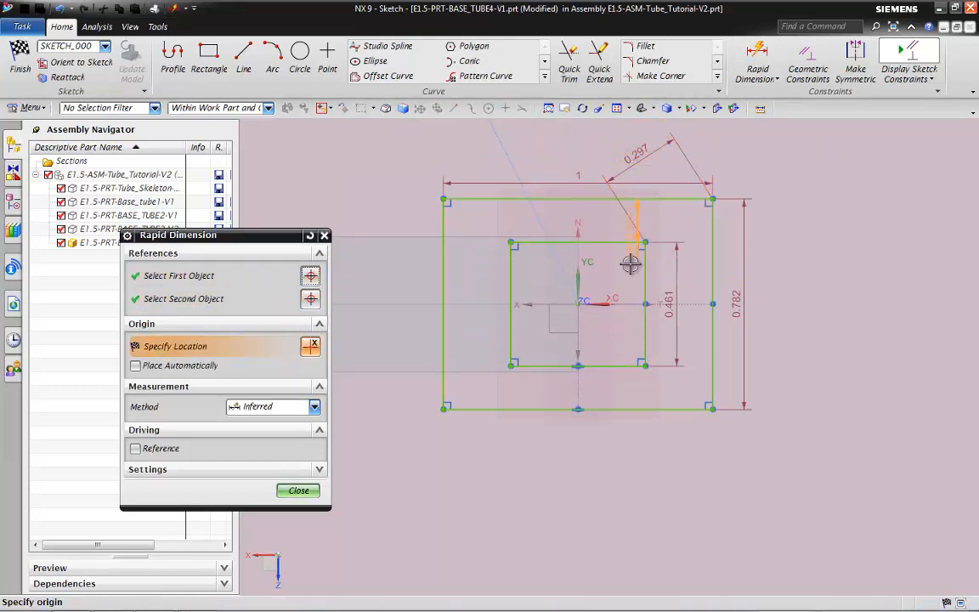
left_click(629, 208)
type(".049")
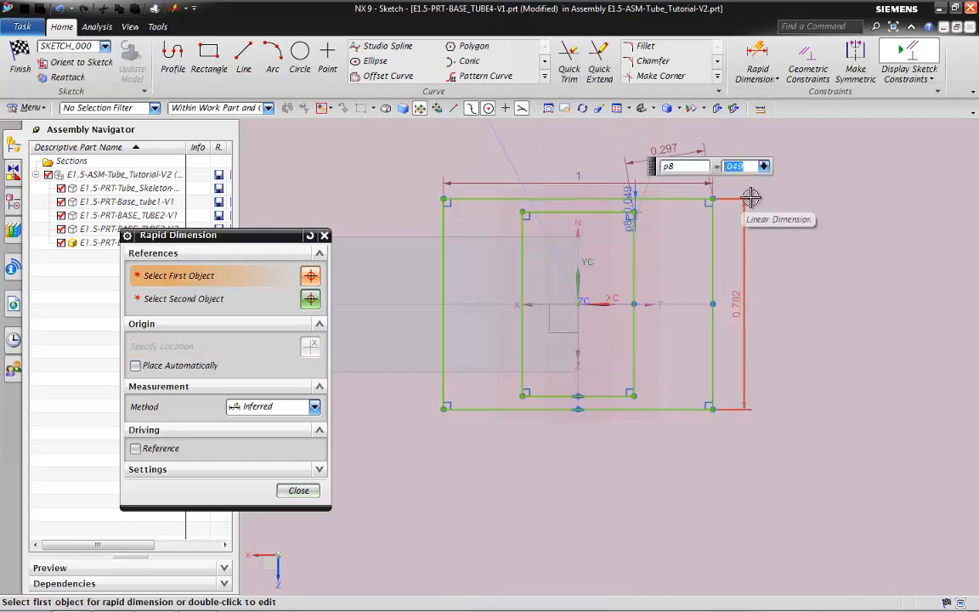
key("Return")
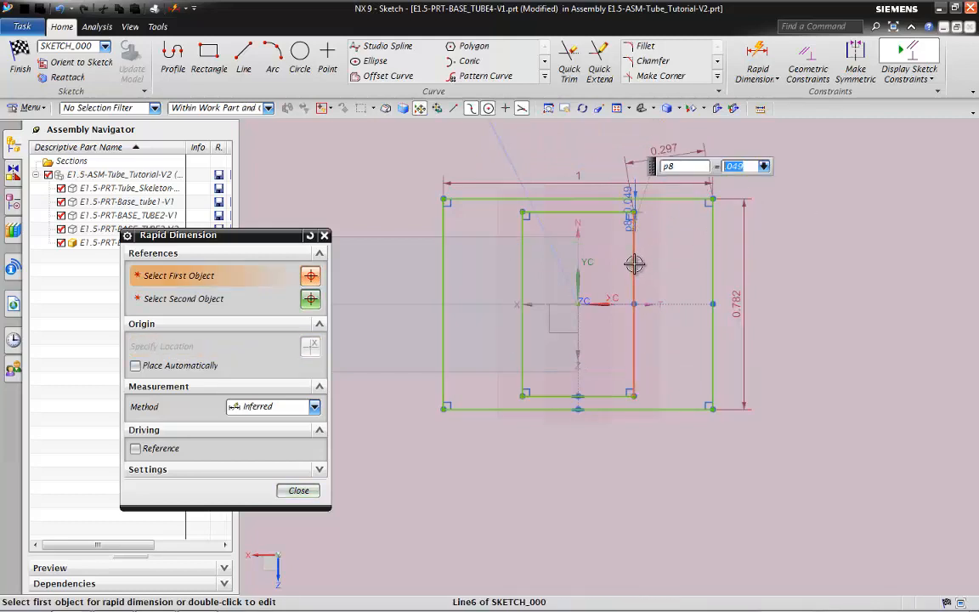
left_click(635, 264)
left_click(712, 253)
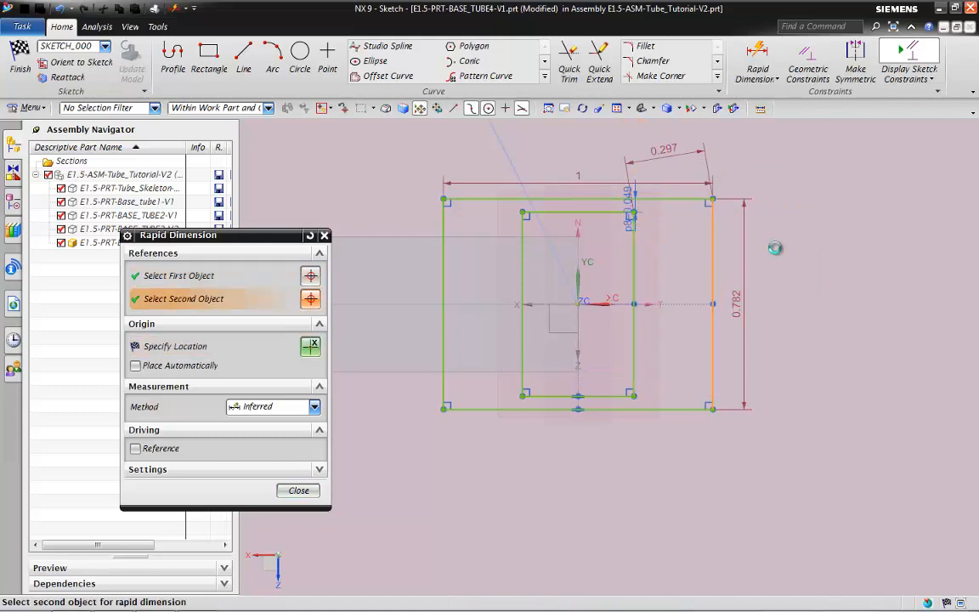
left_click(812, 273)
type(".049")
key("Return")
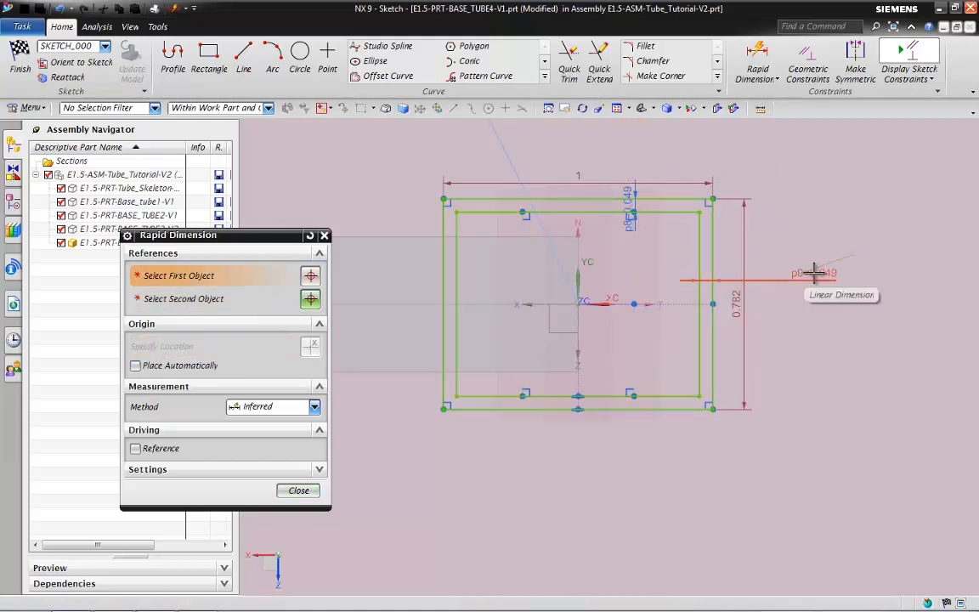
key("Escape")
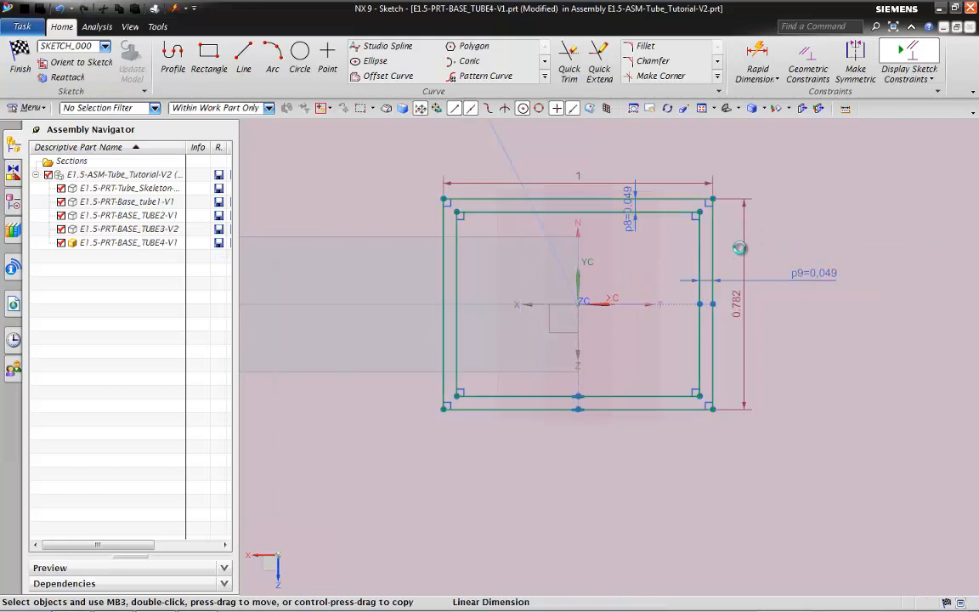
- Convert the outer rectangle's automatic height and width dimensions to driving dimensions of 0.5 in each
double_click(739, 247)
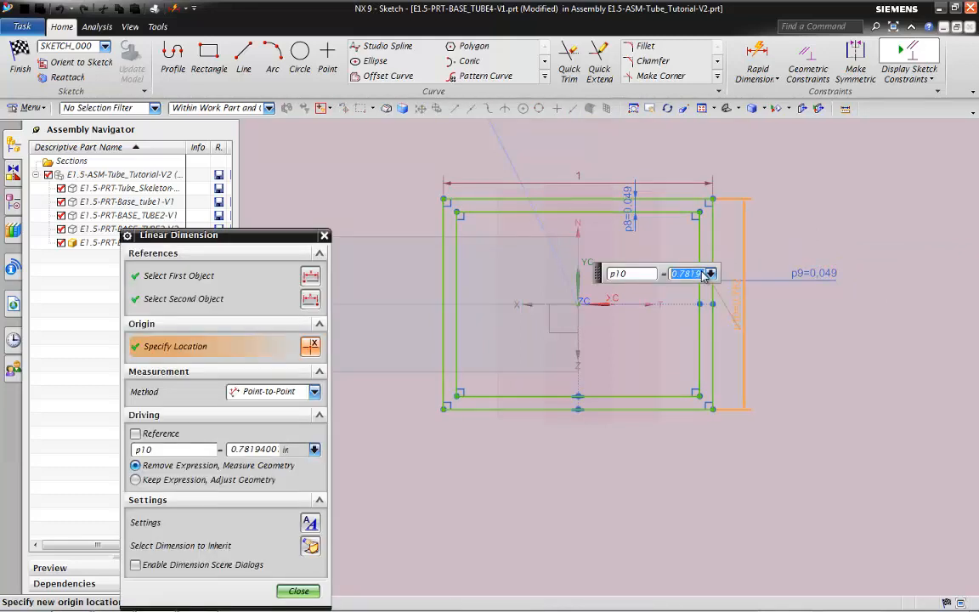
type(".5")
key("Return")
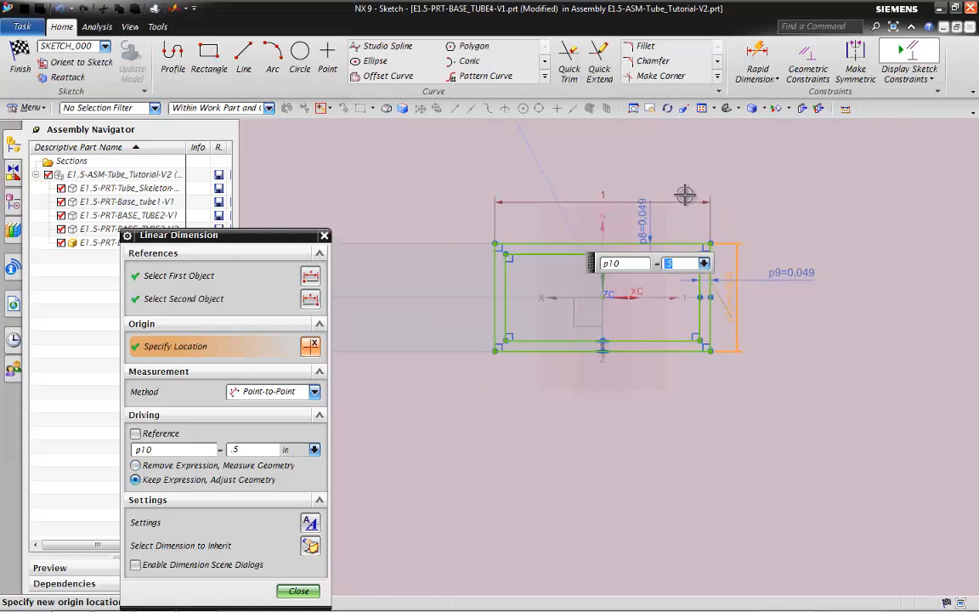
double_click(682, 202)
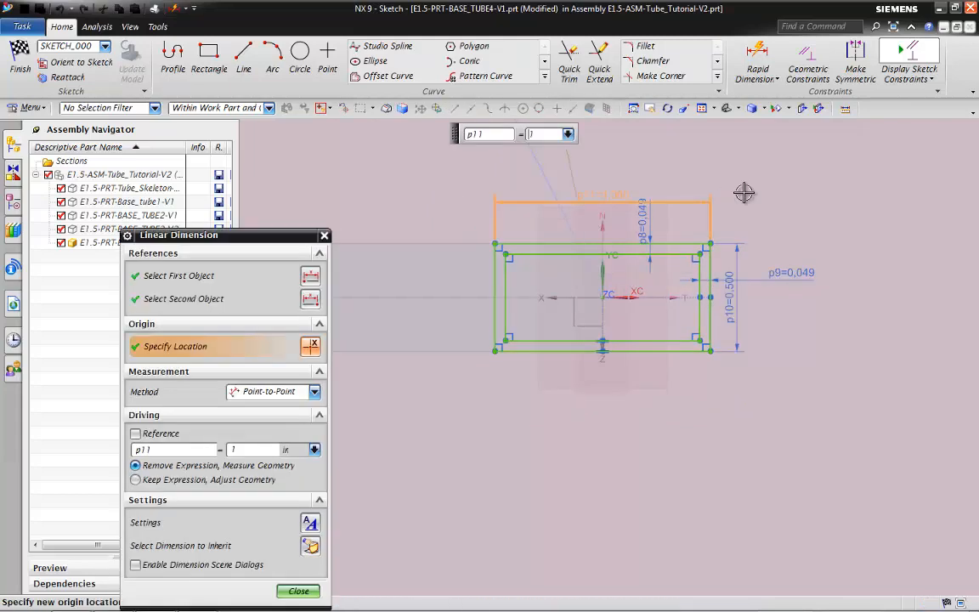
type(".51")
key("BackSpace")
key("Return")
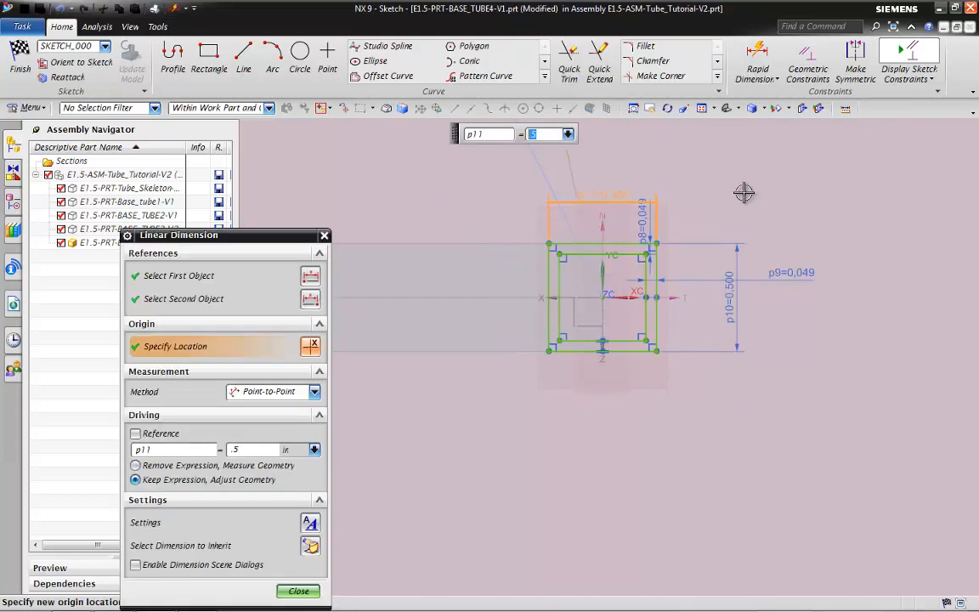
left_click(324, 236)
- Finish the section sketch and create the variational sweep for the fourth base tube from 0 to 100% arc length
scroll(485, 245, "up", 3)
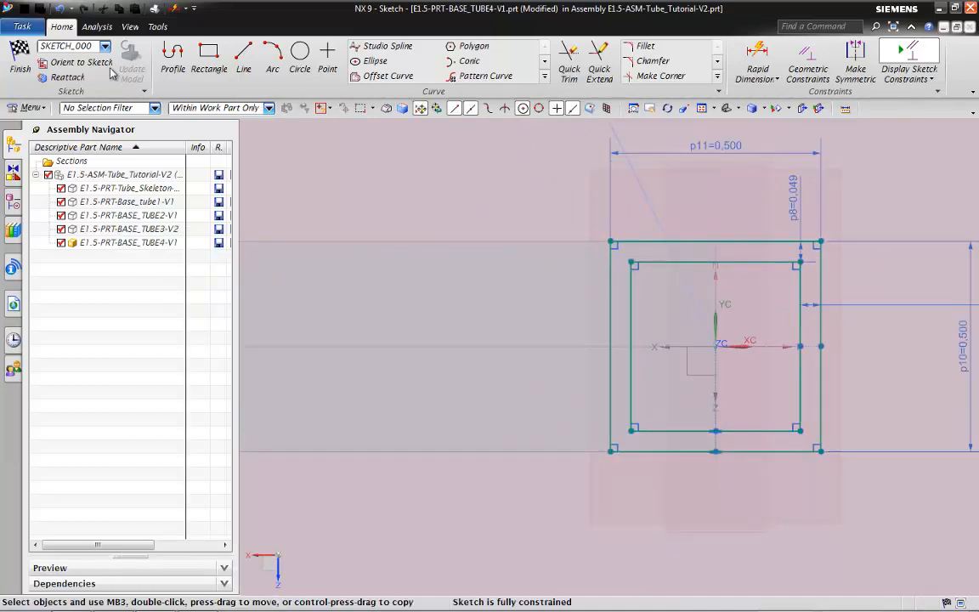
left_click(18, 58)
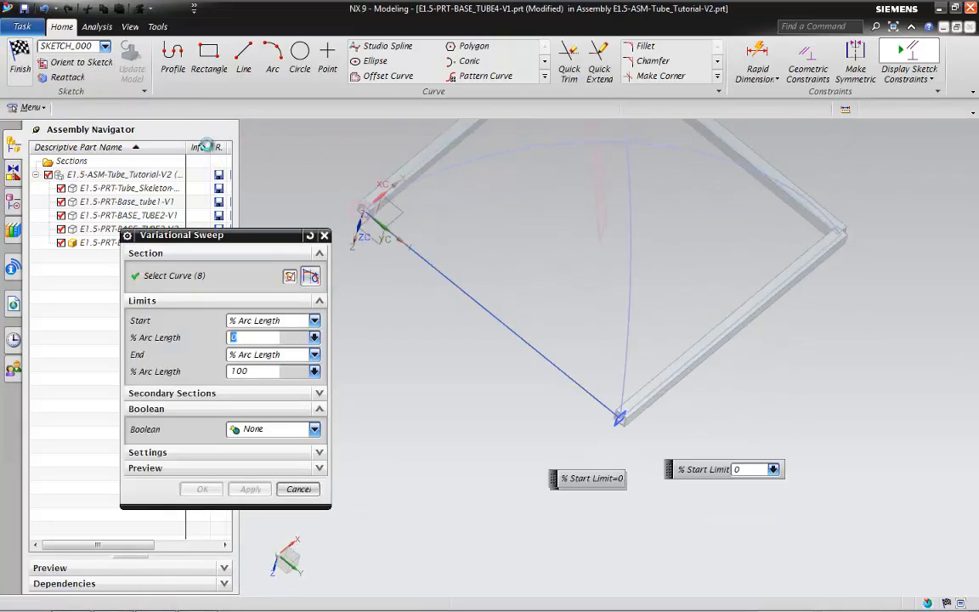
left_click(207, 490)
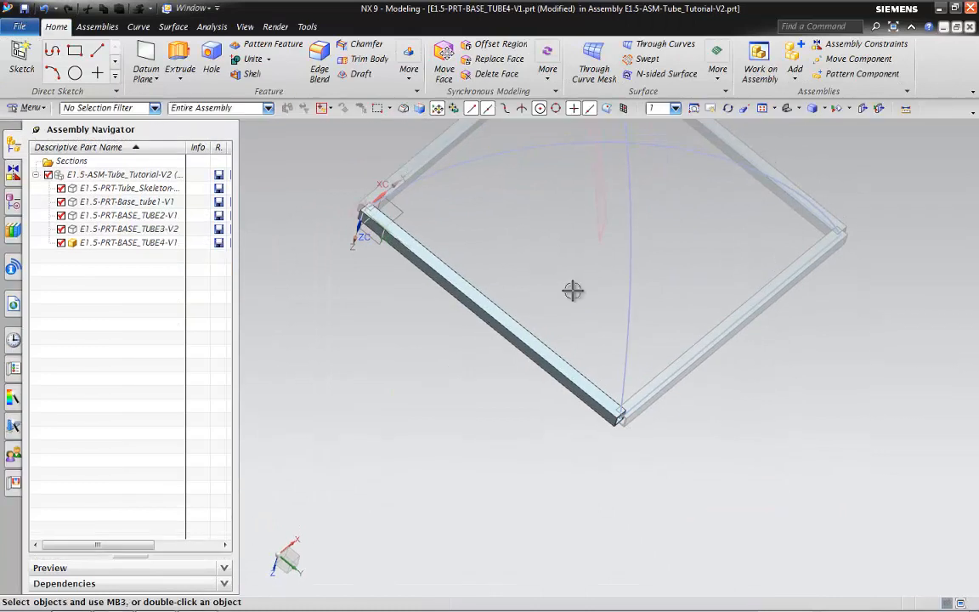
middle_click_drag(575, 291, 551, 332)
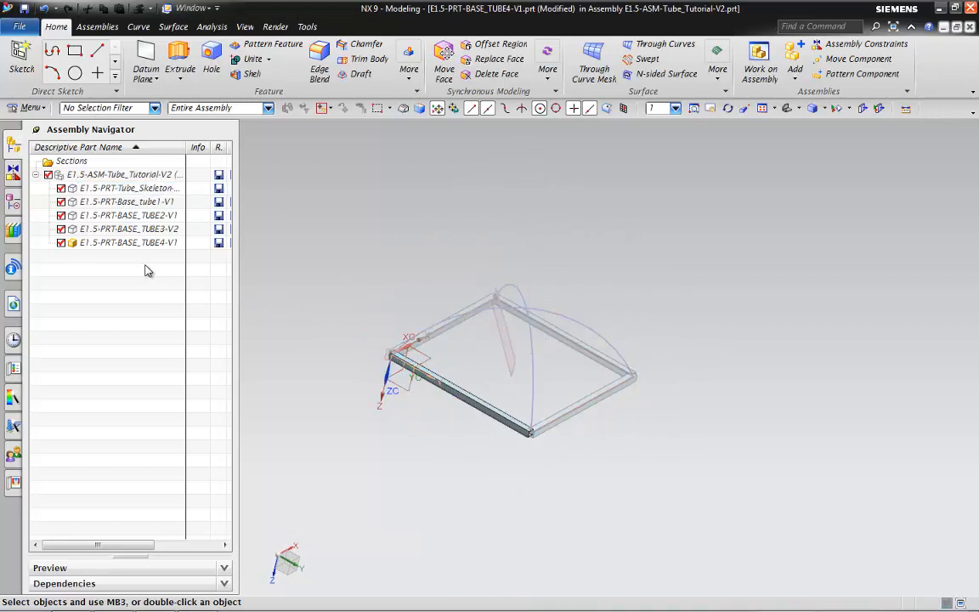
left_click(30, 28)
left_click(97, 26)
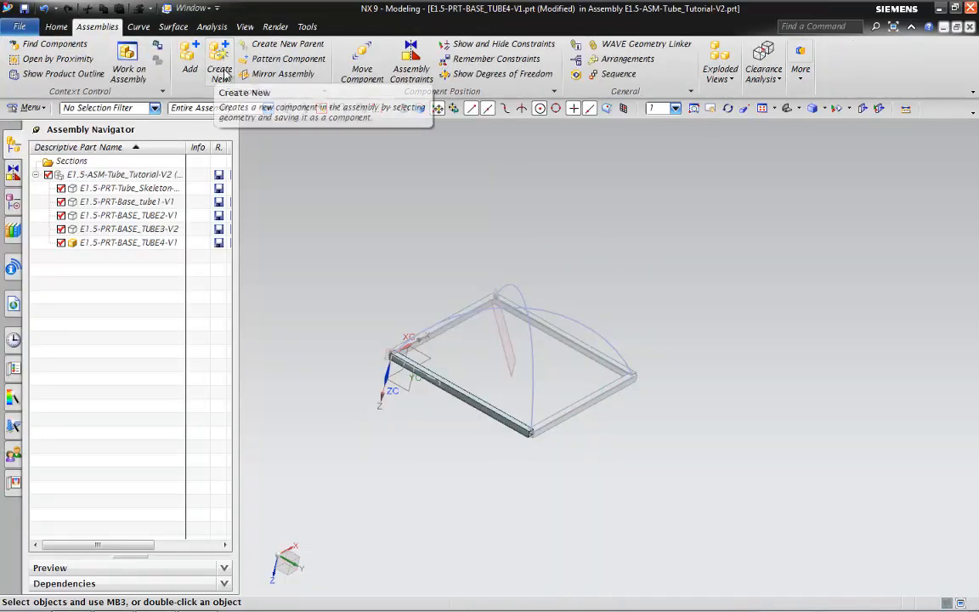
left_click(223, 76)
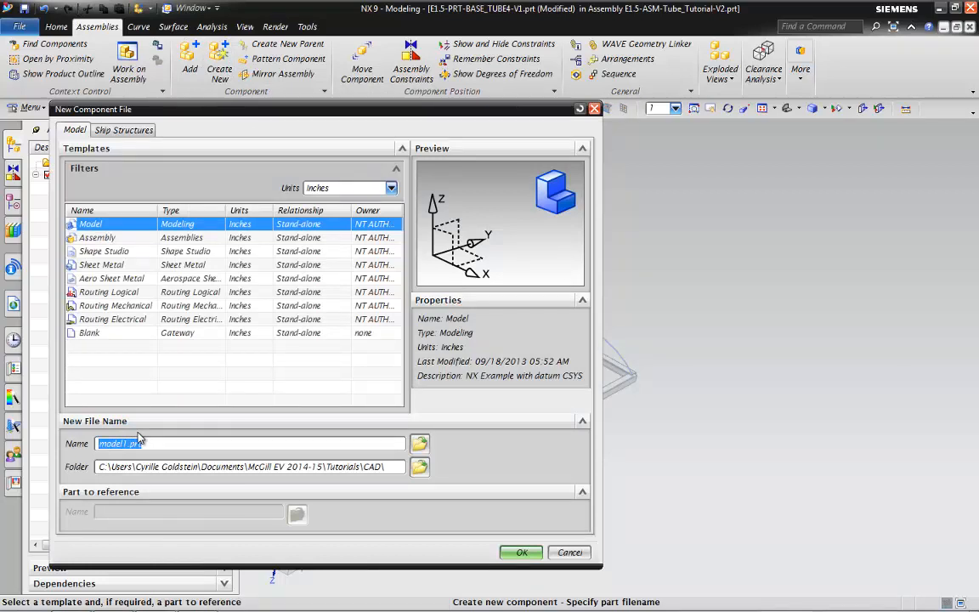
type("E1.5-PRT-TOP_TUBE1-V1")
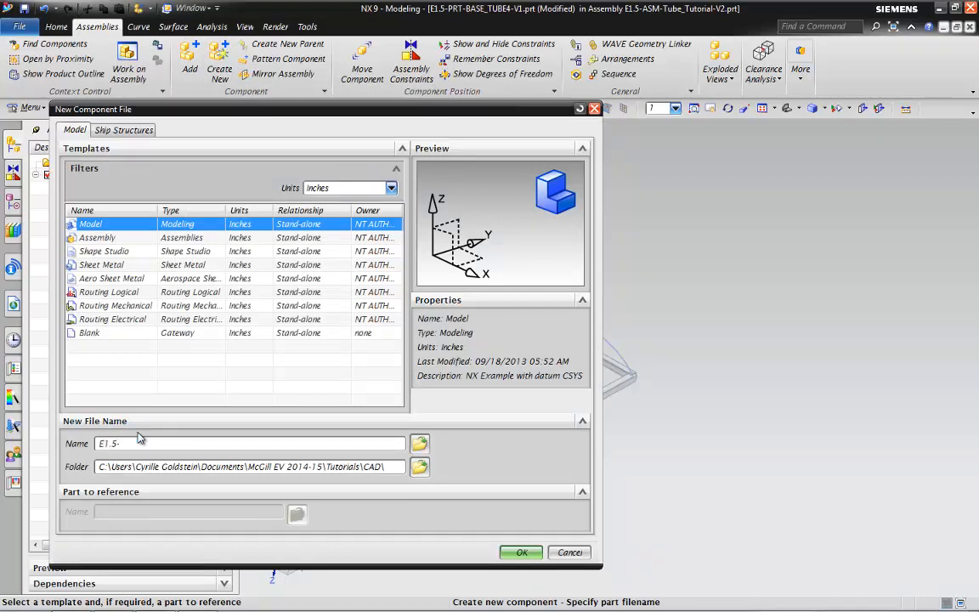
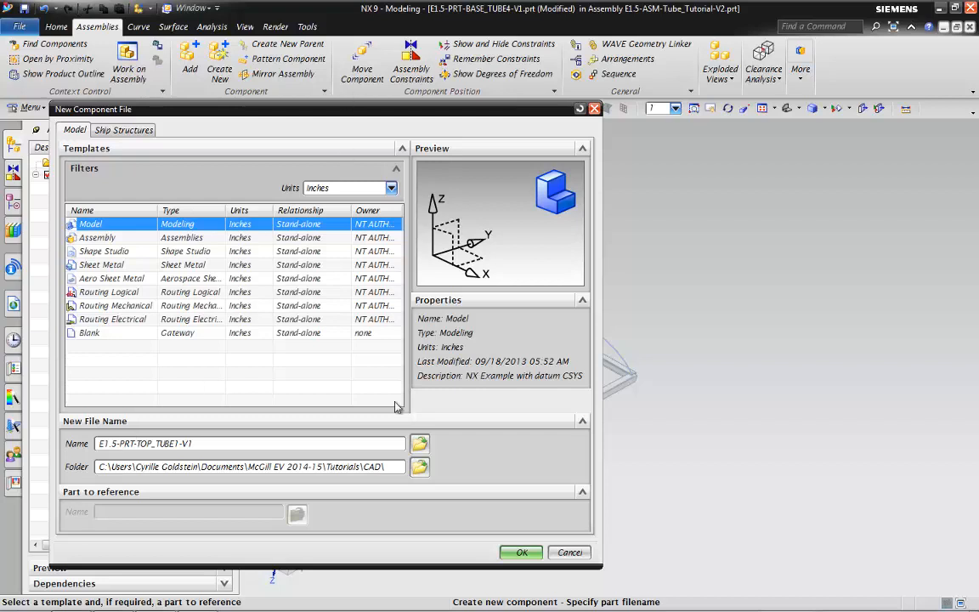
left_click(522, 553)
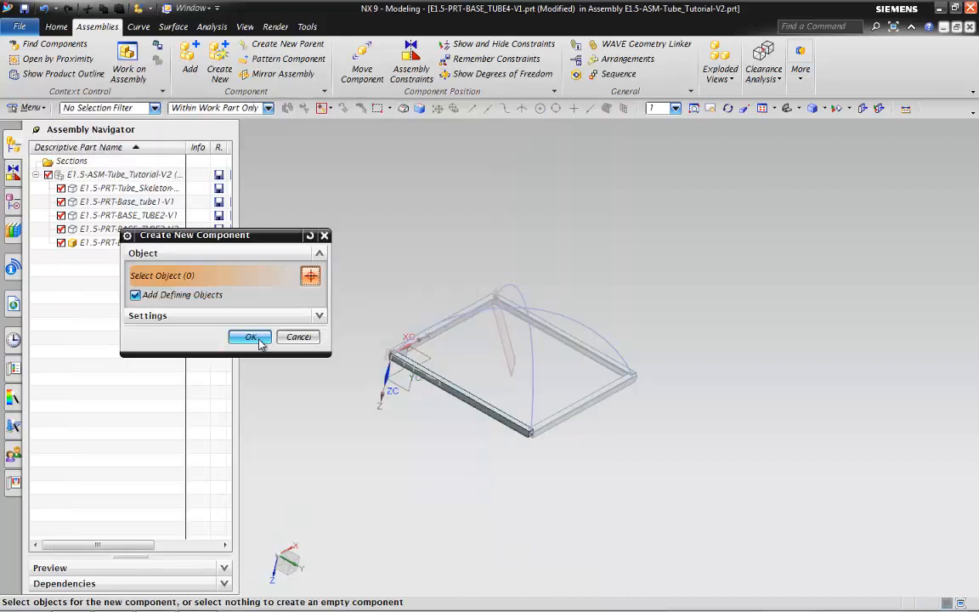
left_click(302, 337)
- Make the top-level assembly the work part and create an empty Model component in inches named E1.5-PRT-TOP_TUBE1-V1
double_click(140, 174)
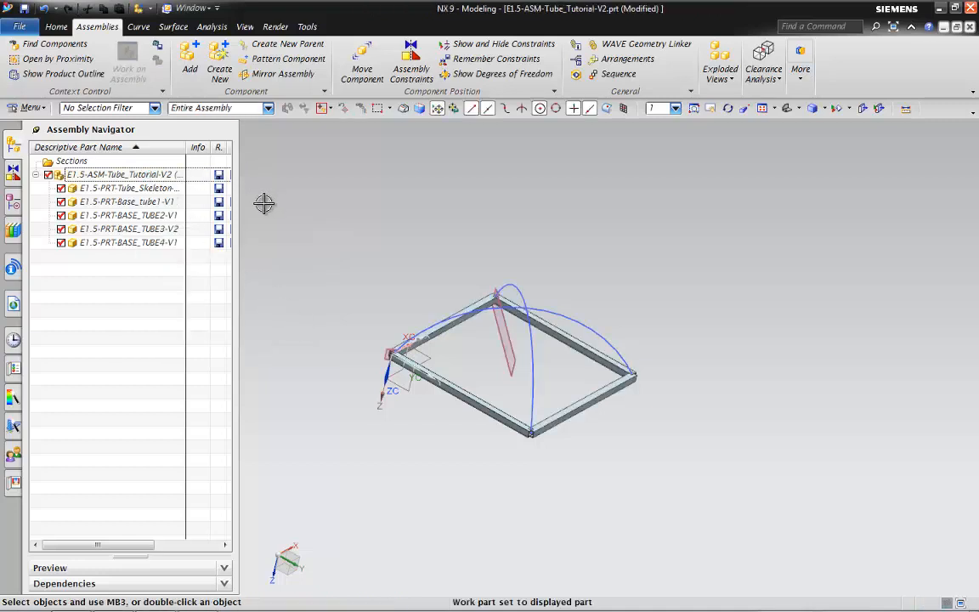
left_click(220, 61)
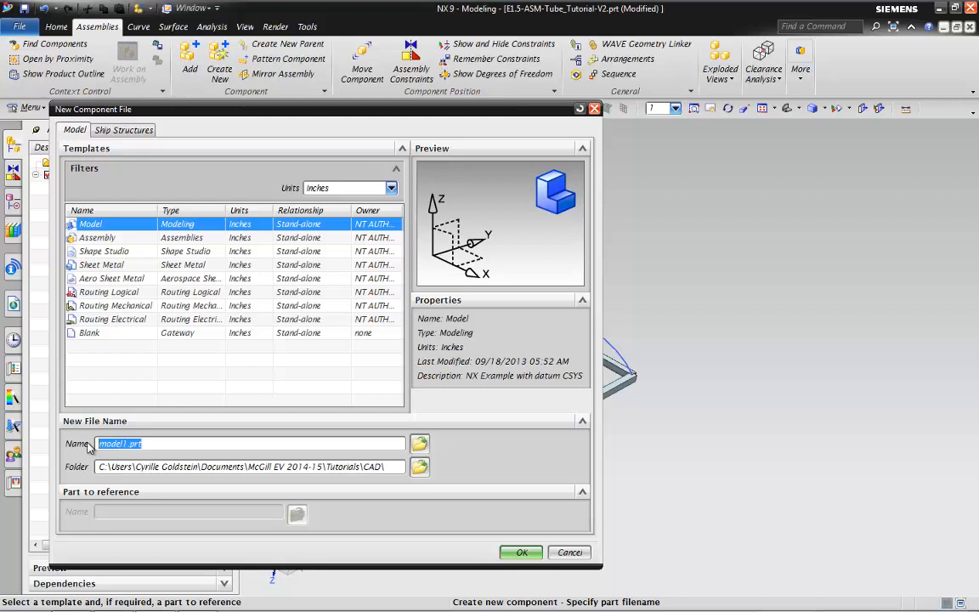
type("E1.5-PRT-TOP_TUBE1-V1")
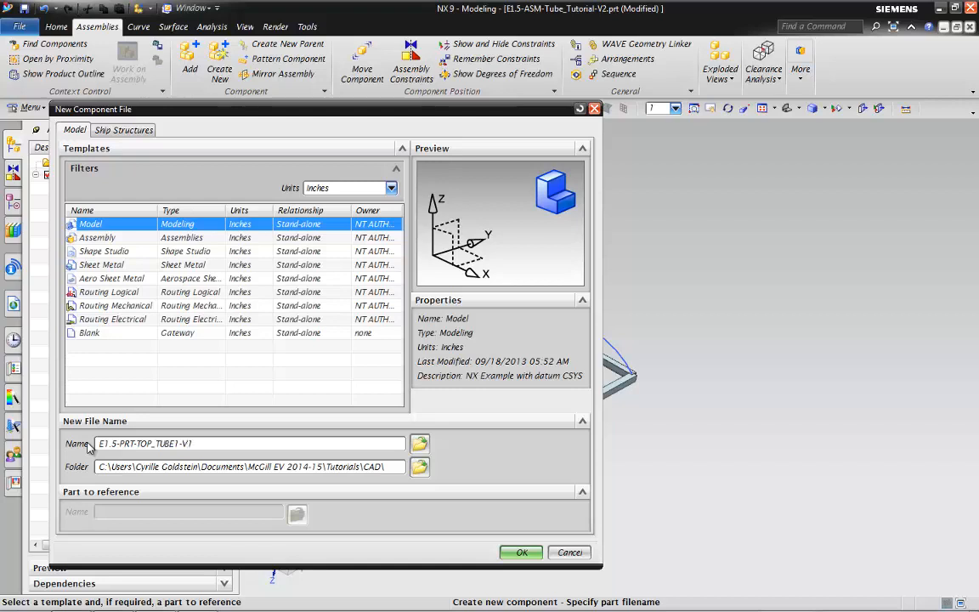
left_click(519, 552)
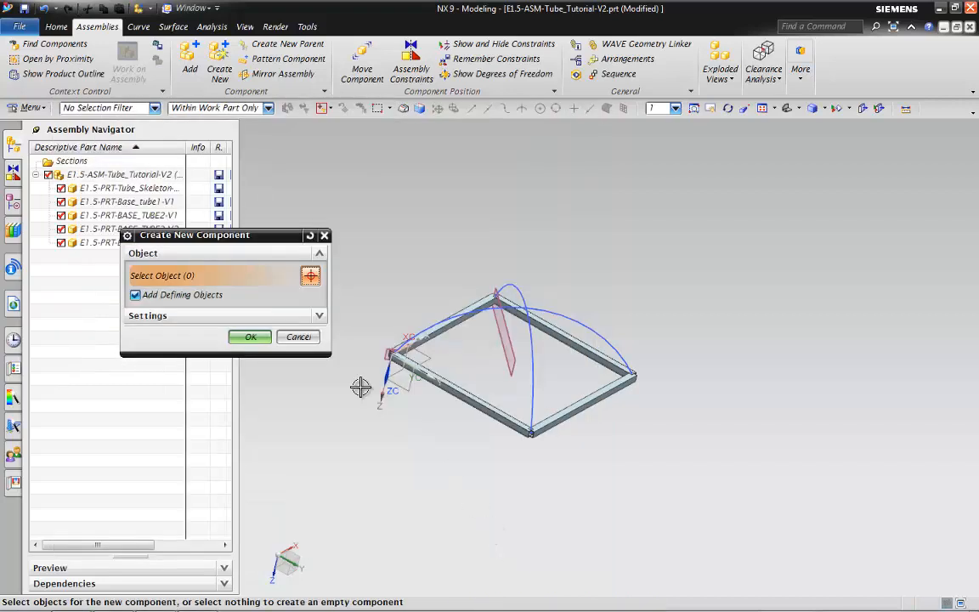
left_click(260, 338)
- Make E1.5-PRT-TOP_TUBE1-V1 the work part and WAVE-link the skeleton's diagonal arc Arc2 into it as a composite curve
middle_click_drag(446, 371, 535, 450)
double_click(136, 258)
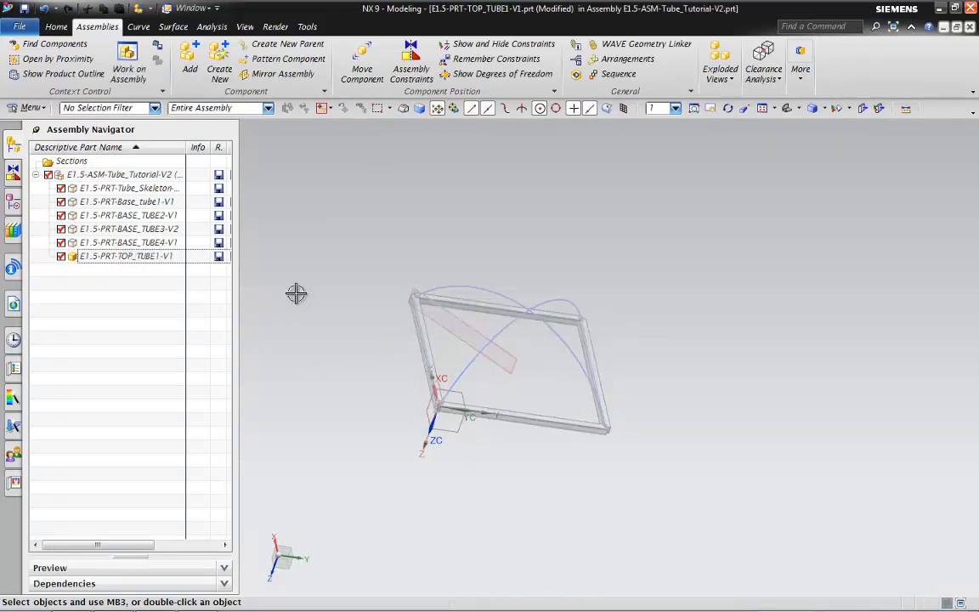
middle_click_drag(295, 292, 574, 349)
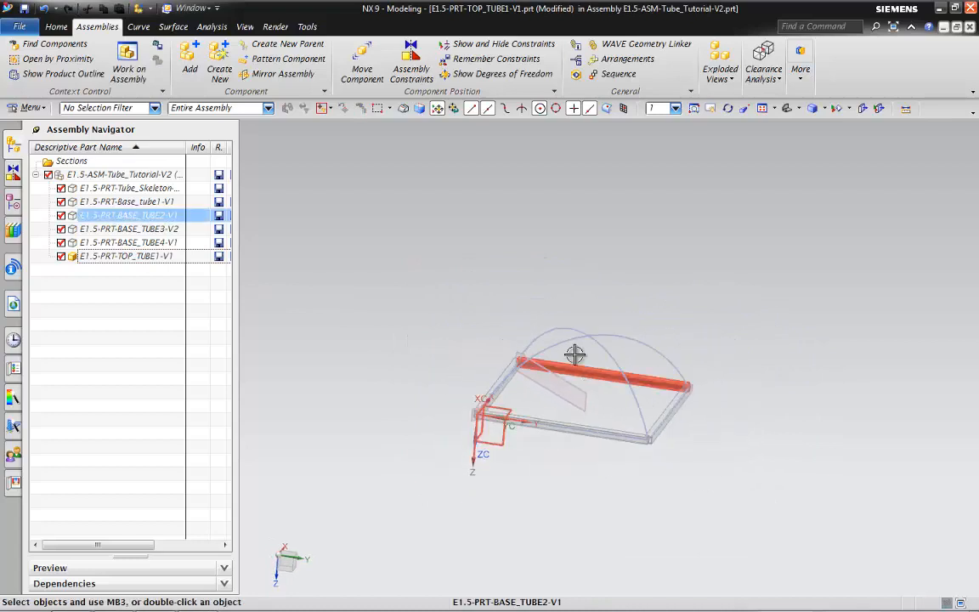
left_click(623, 49)
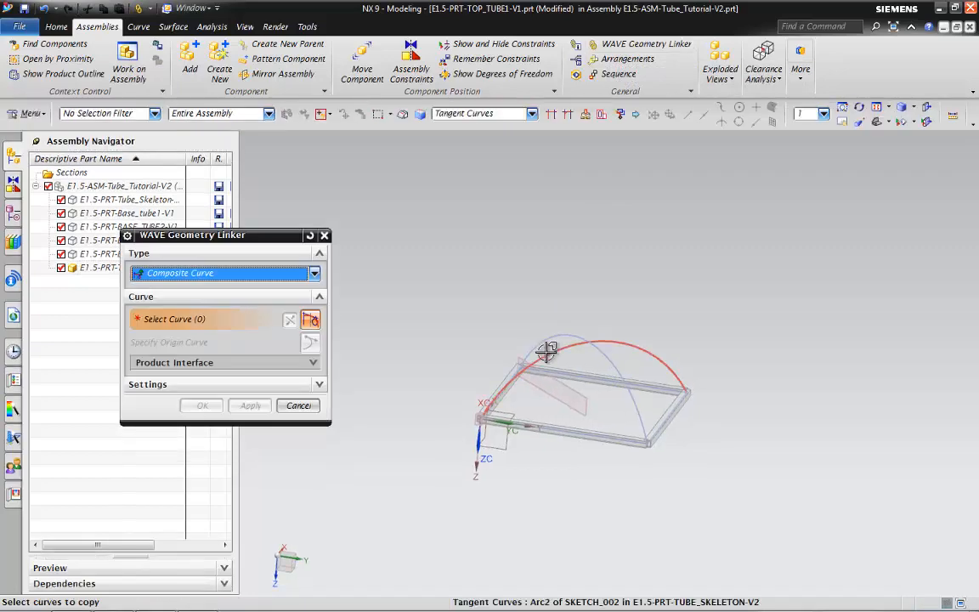
left_click(546, 348)
scroll(583, 400, "up", 3)
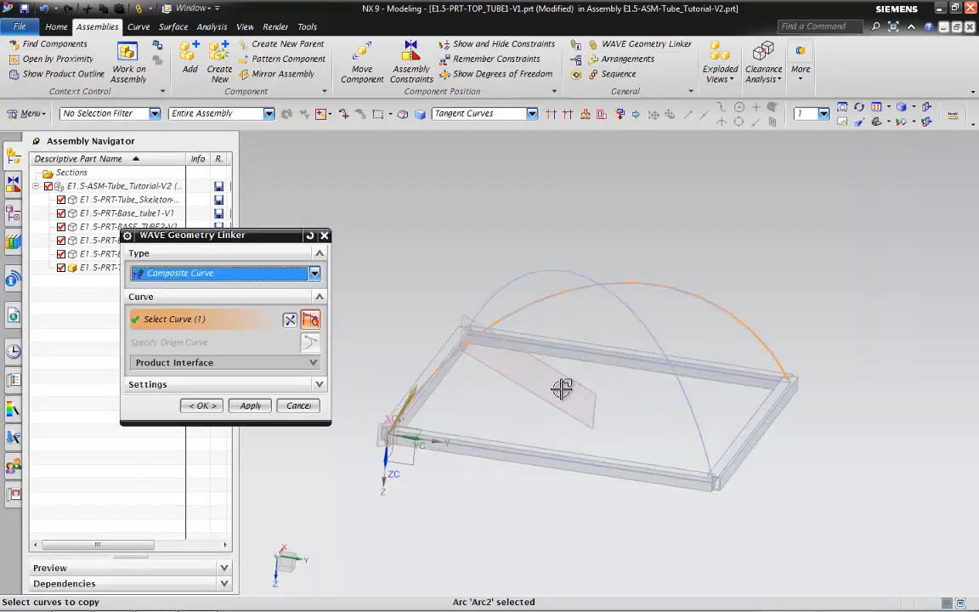
left_click(204, 405)
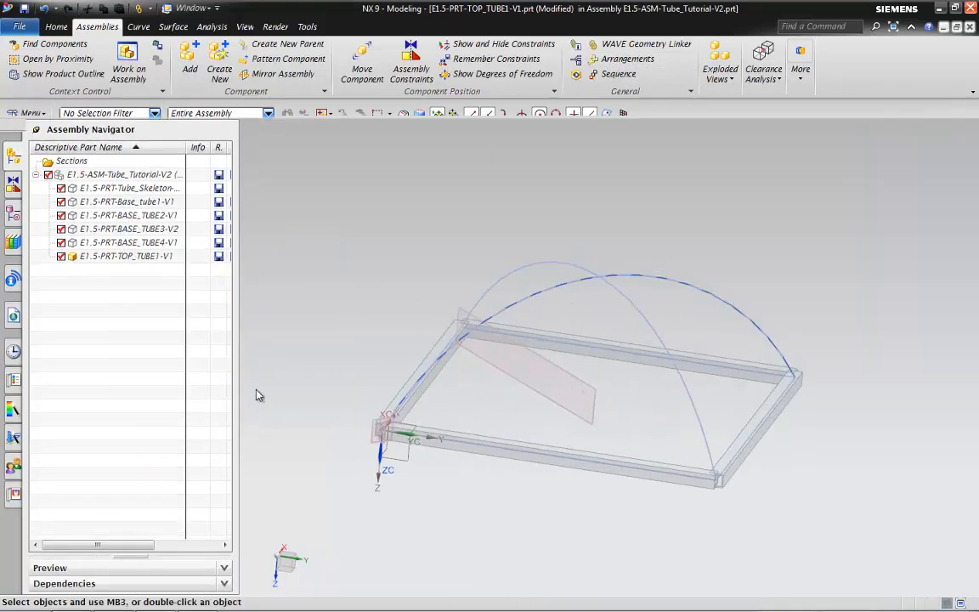
- Start a variational sweep with a section sketch normal to the linked arc at its end by the datum origin
scroll(393, 389, "up", 4)
scroll(261, 399, "down", 4)
scroll(419, 417, "up", 3)
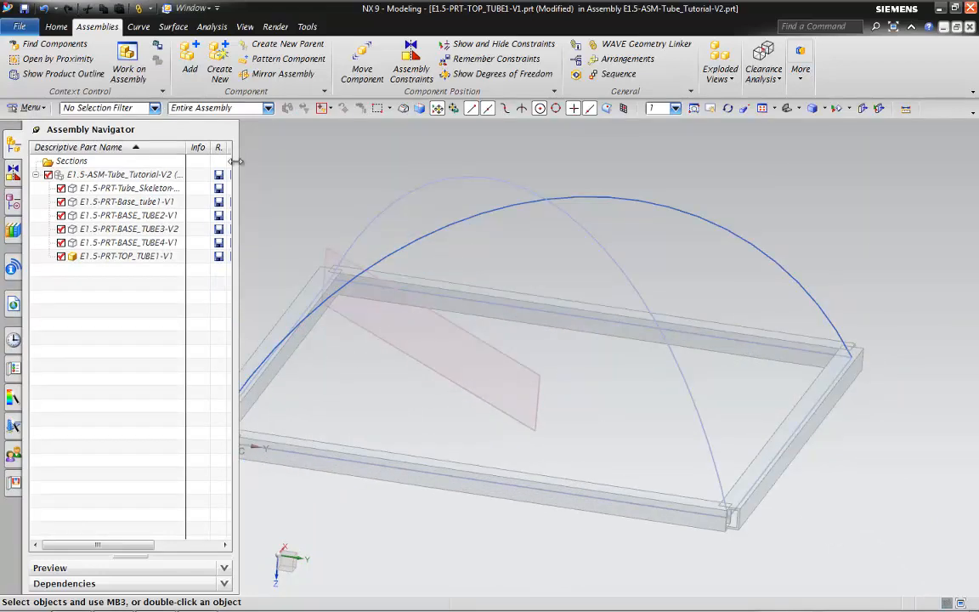
scroll(485, 243, "down", 3)
scroll(410, 236, "up", 1)
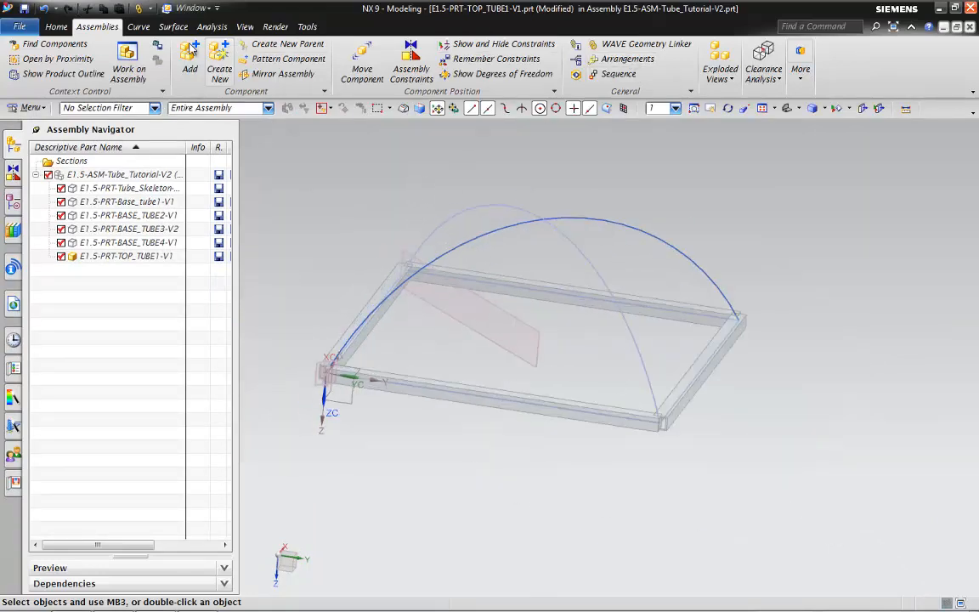
left_click(61, 26)
left_click(718, 69)
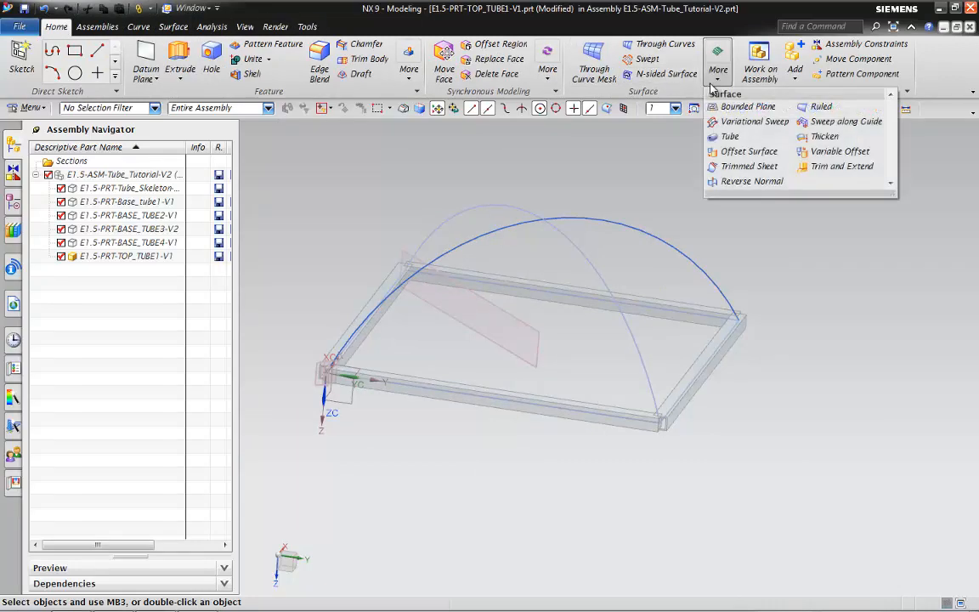
left_click(671, 114)
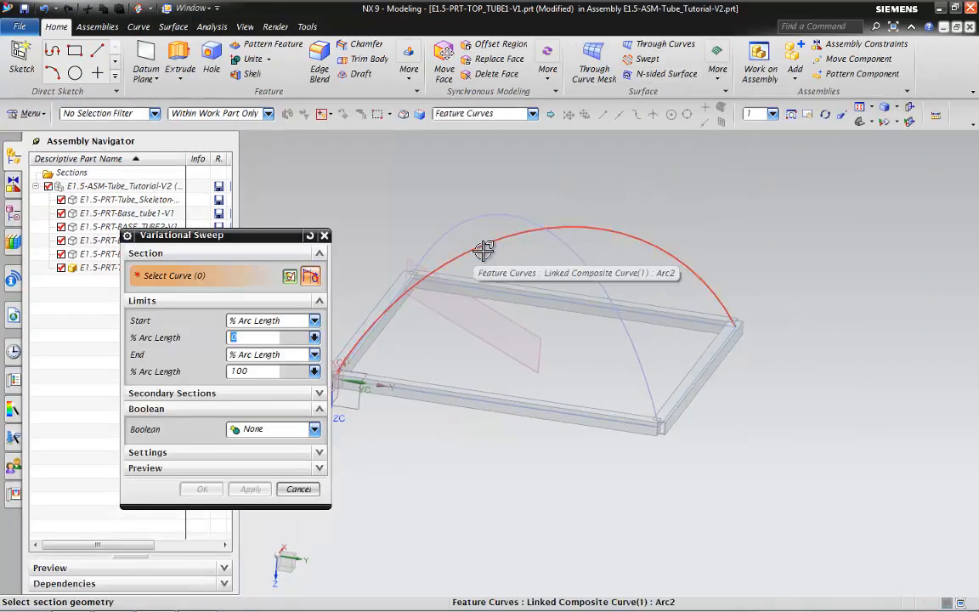
left_click(485, 246)
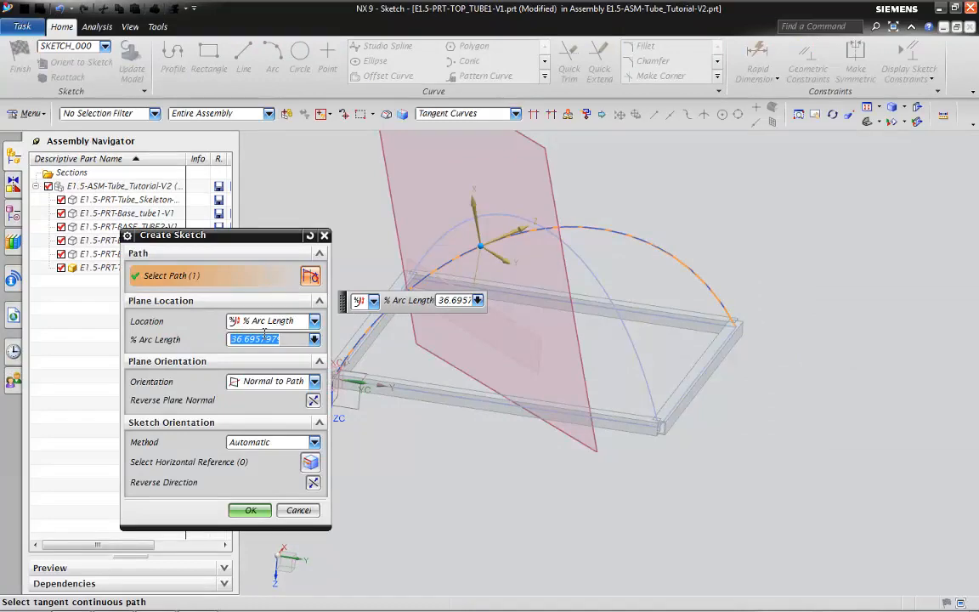
left_click(248, 511)
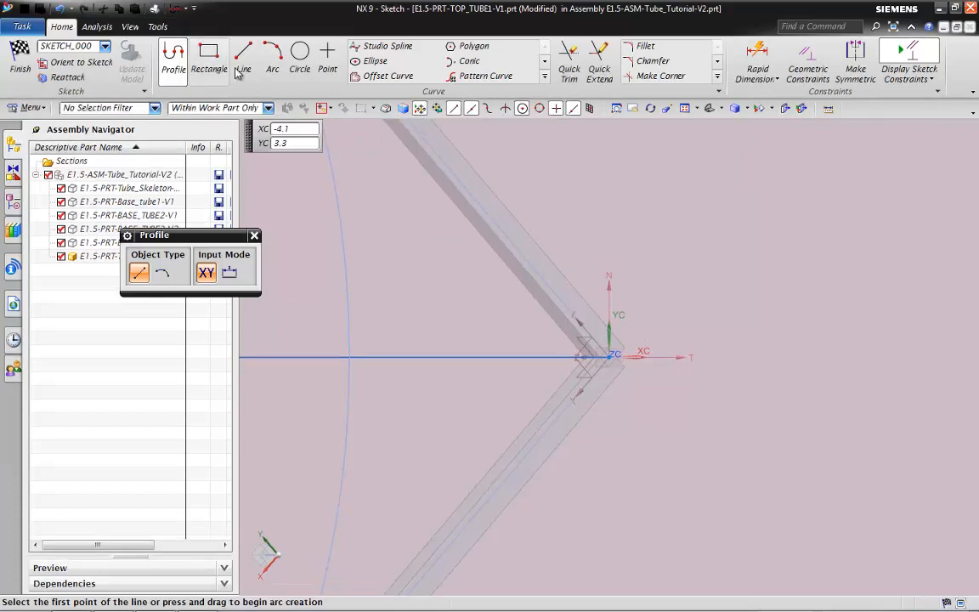
- Start a circle for the top tube's cross-section in the section sketch
left_click(300, 57)
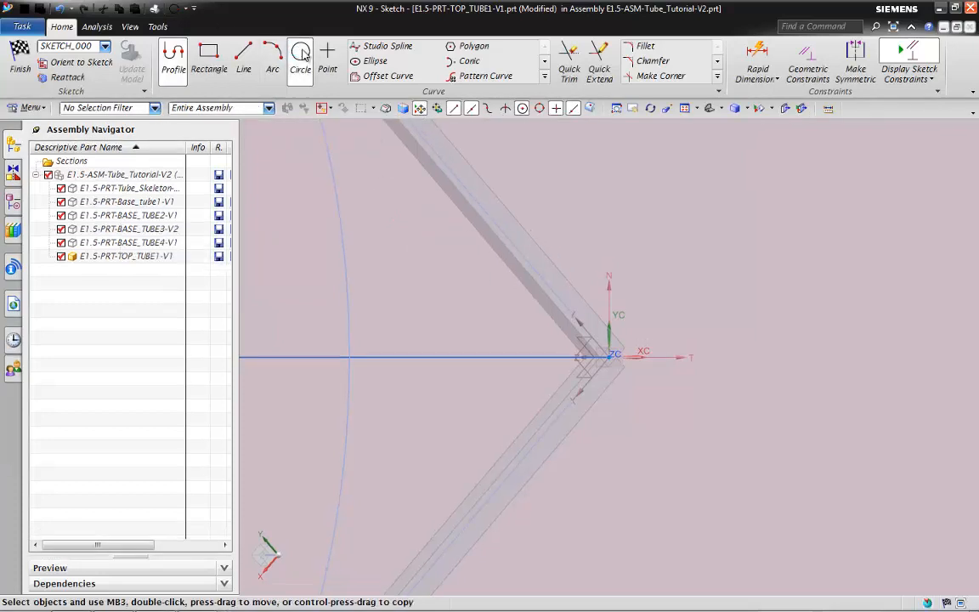
- Sketch two concentric circles centred on the arc's endpoint, about 1.245 in and 0.643 in in diameter
left_click(610, 355)
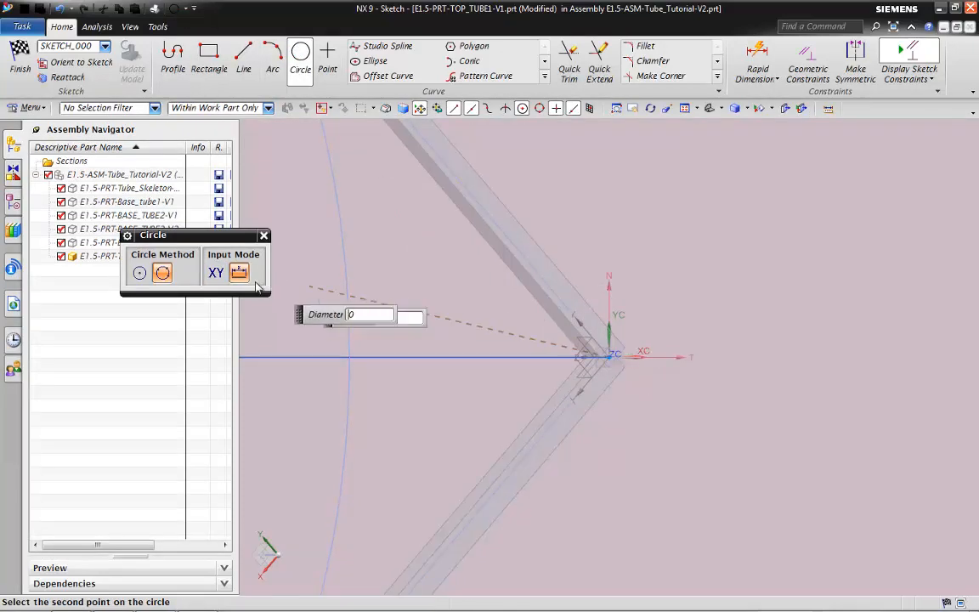
left_click(139, 272)
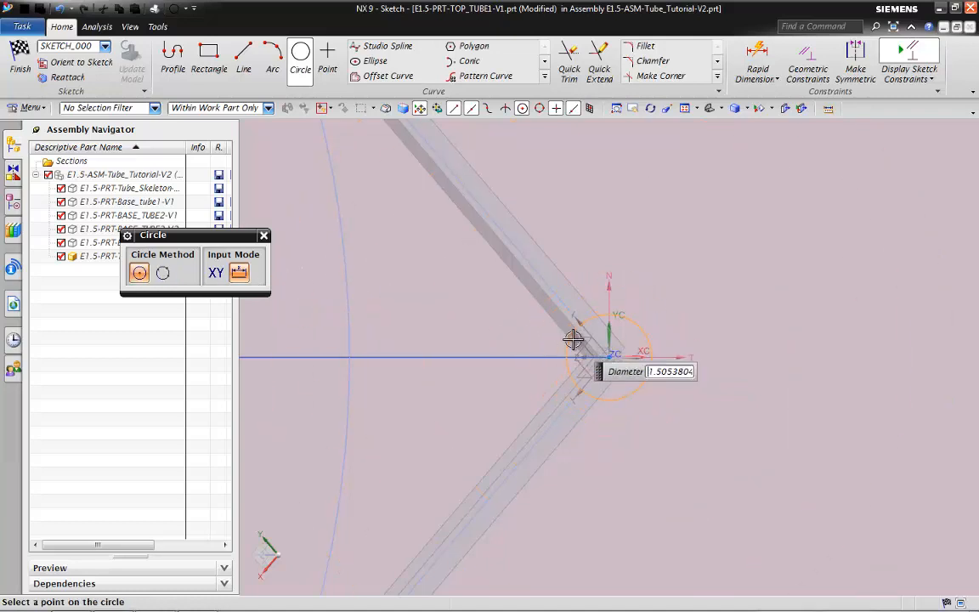
left_click(574, 340)
left_click(626, 365)
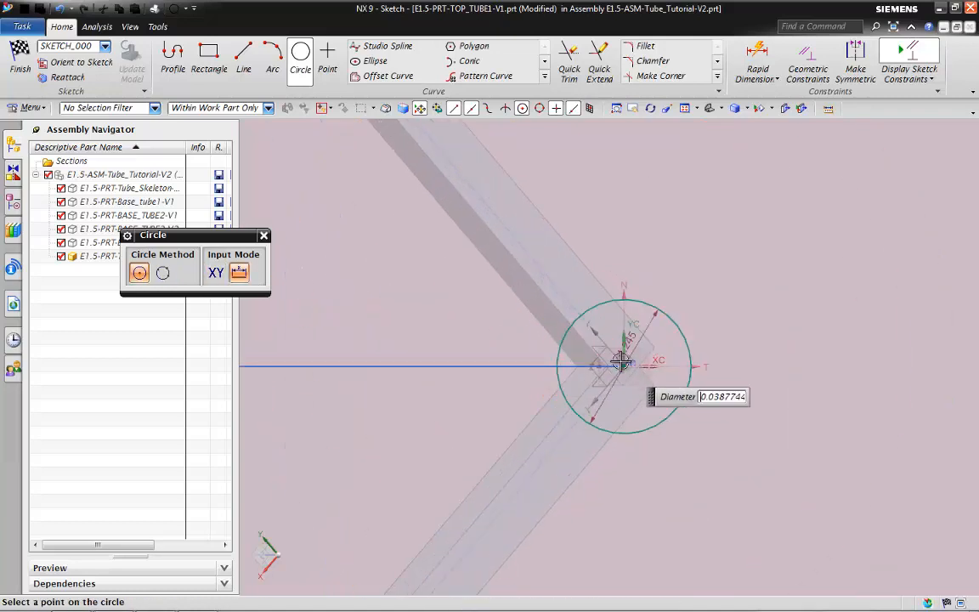
left_click(595, 345)
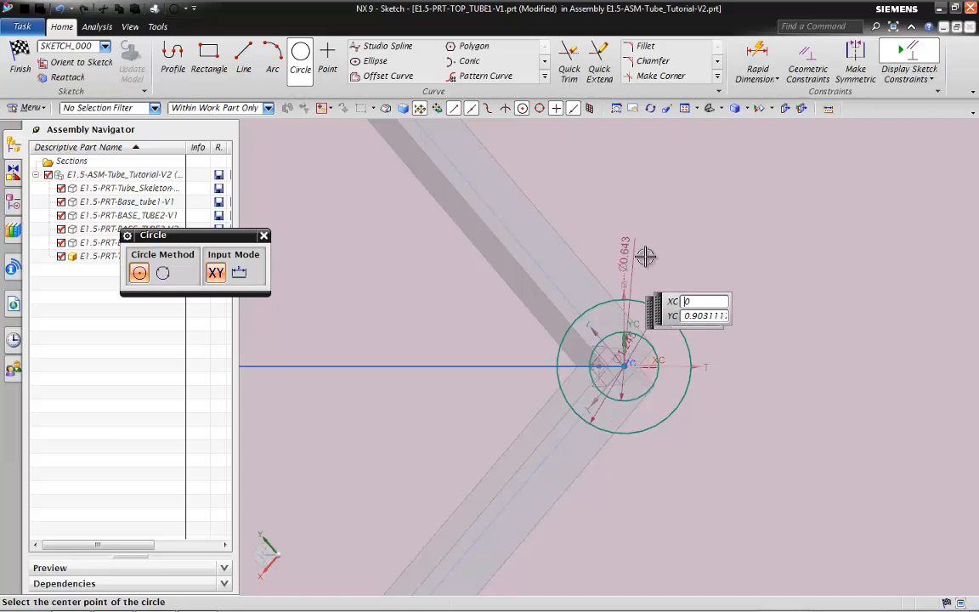
- Dimension the gap between the two circles and set the wall thickness to 0.049 in
left_click(755, 77)
left_click(648, 345)
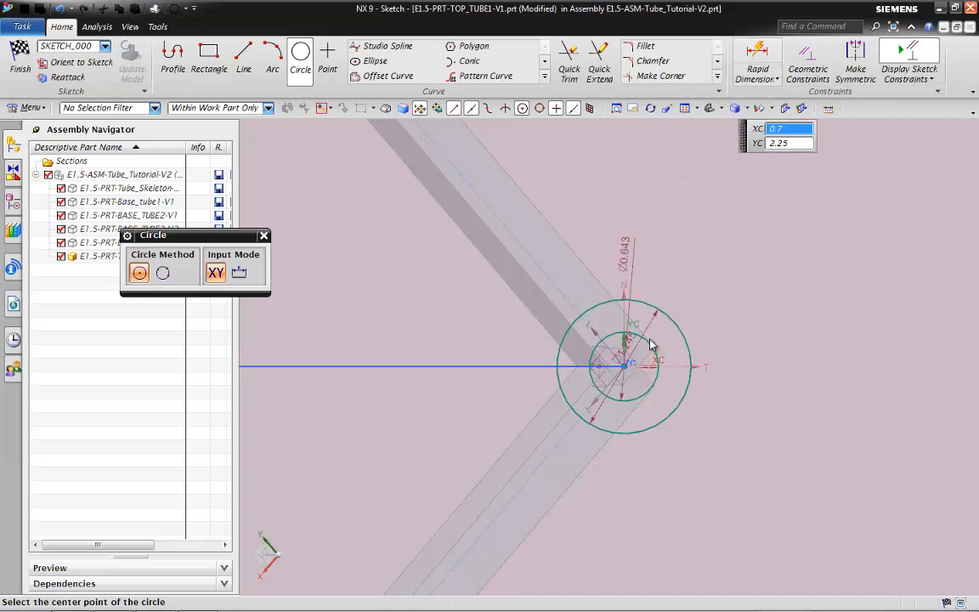
left_click(263, 237)
left_click(751, 59)
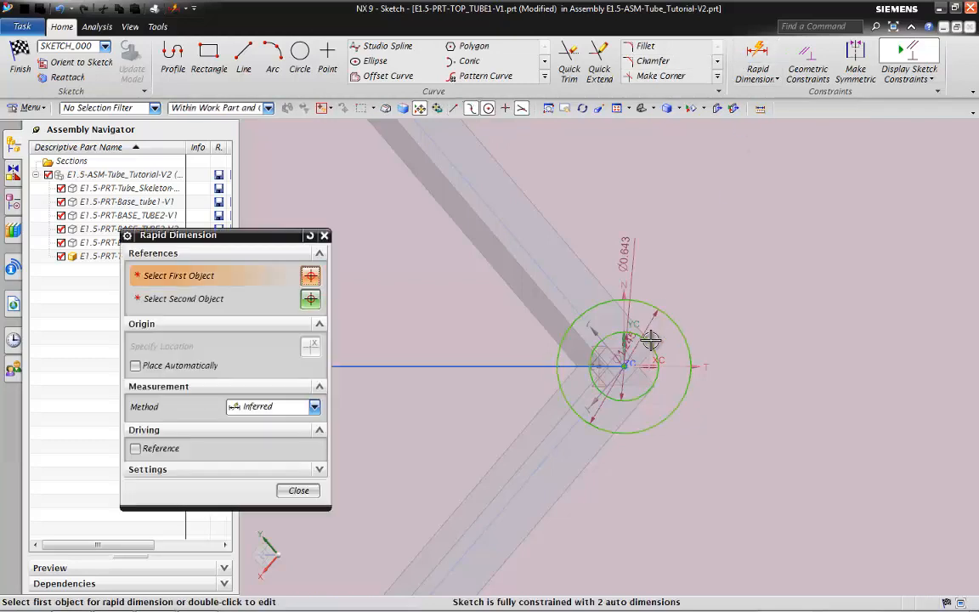
left_click(651, 343)
left_click(678, 322)
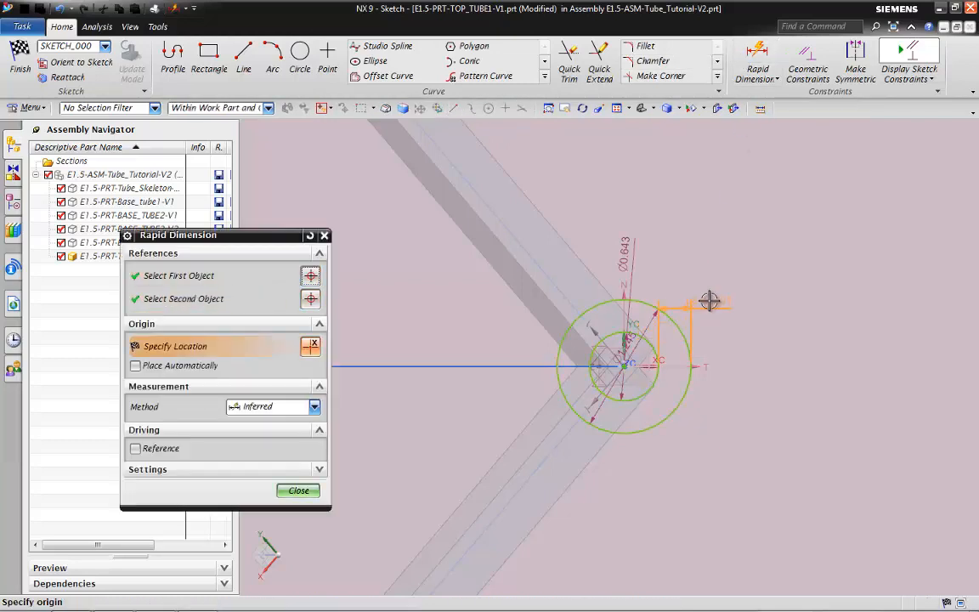
left_click(716, 304)
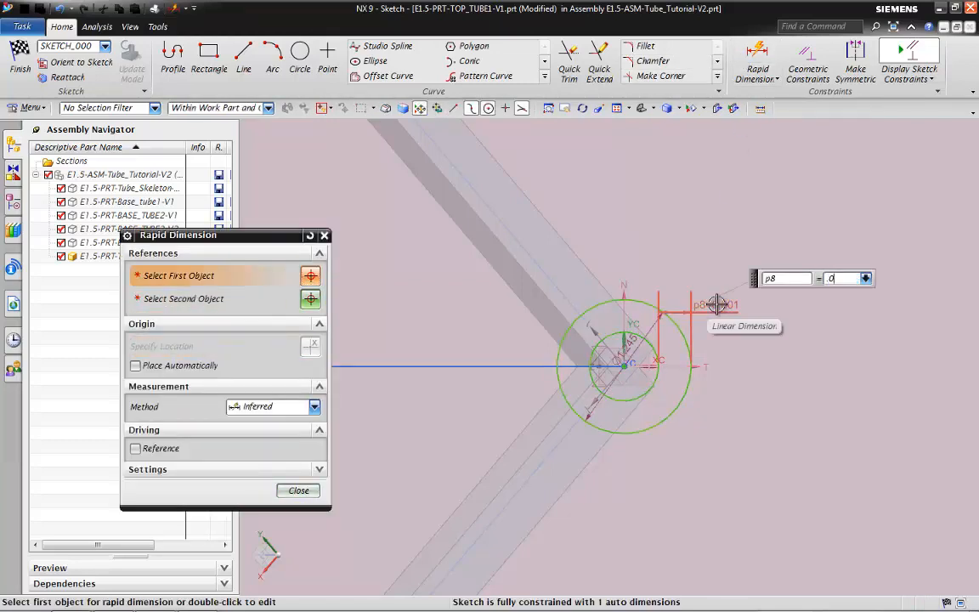
type(".049")
key("Return")
key("Escape")
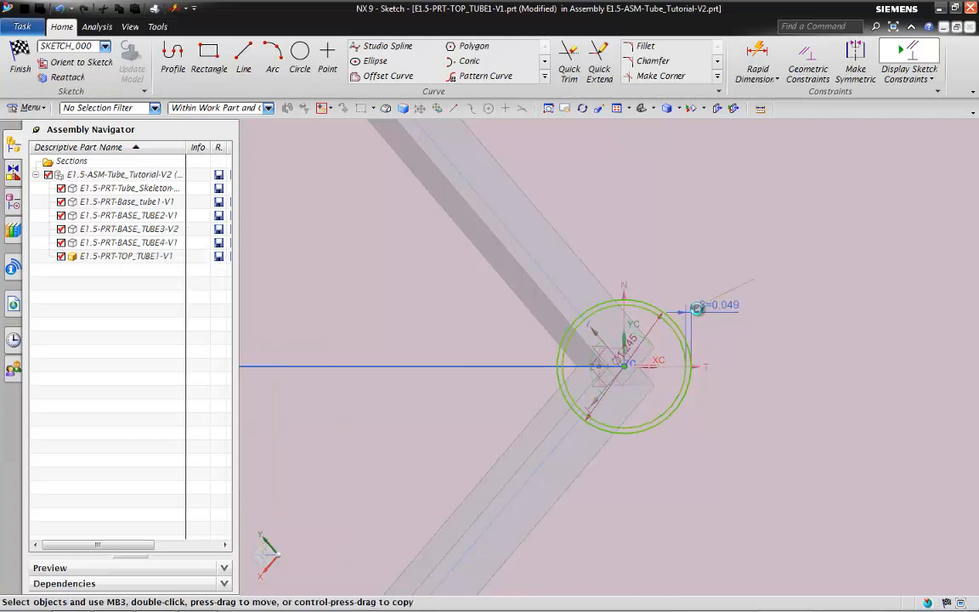
- Set the outer circle's diameter to 0.5 in
left_click(756, 76)
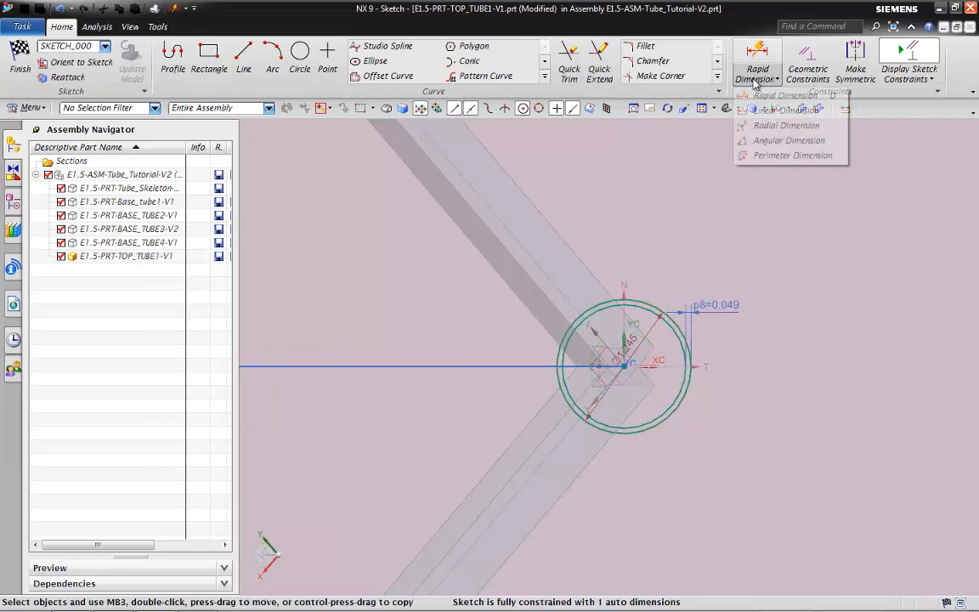
left_click(653, 322)
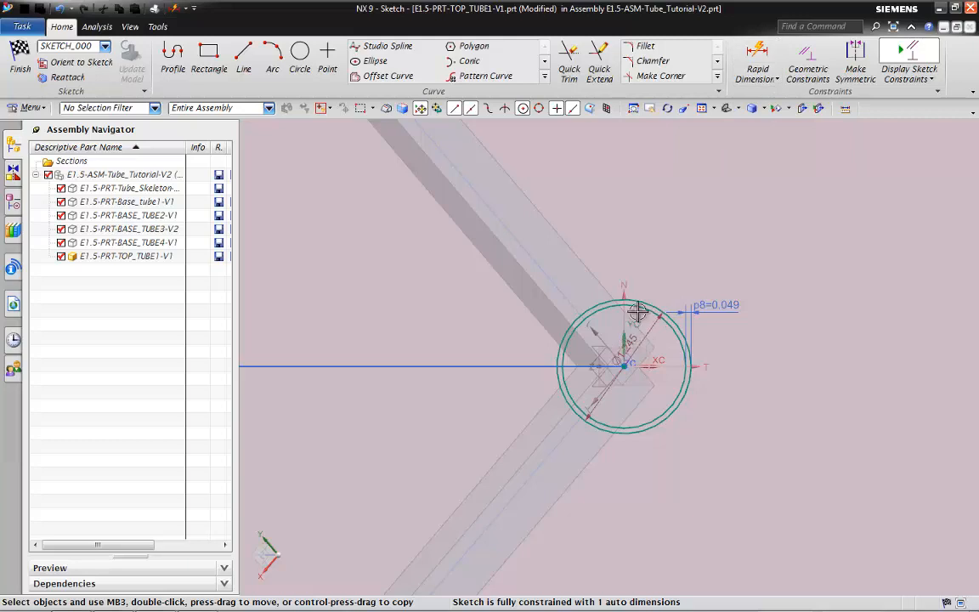
double_click(649, 331)
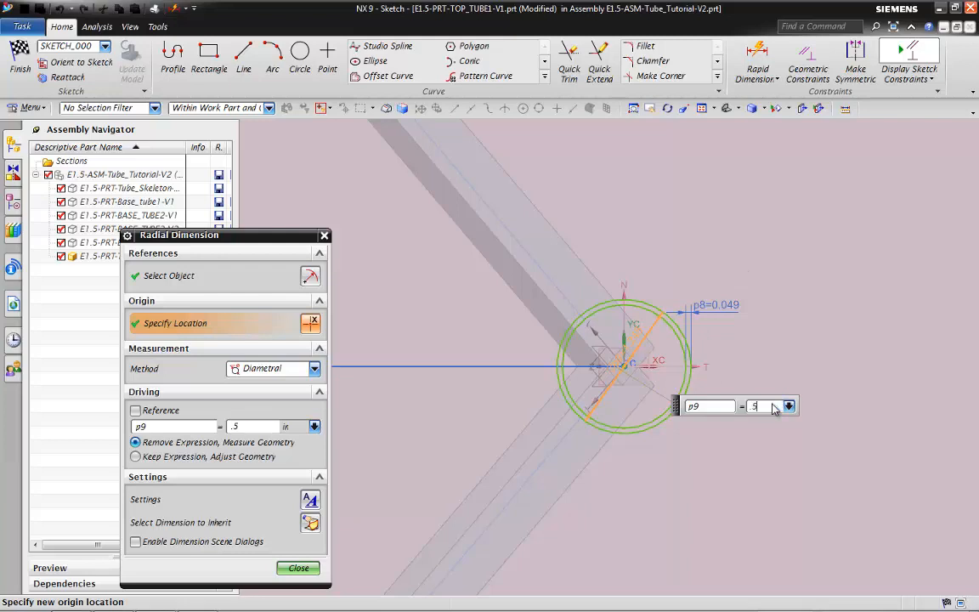
key("Return")
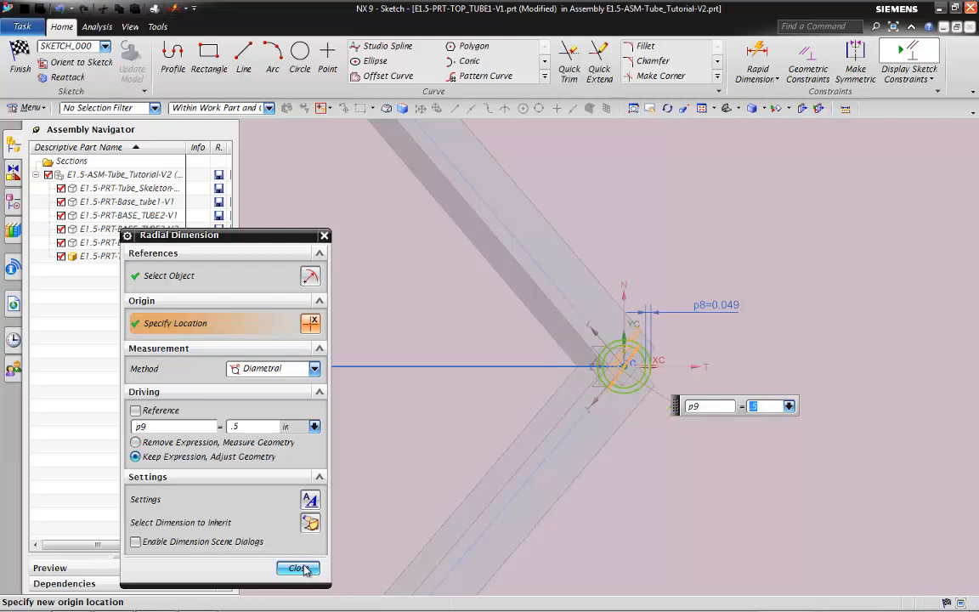
scroll(581, 409, "up", 5)
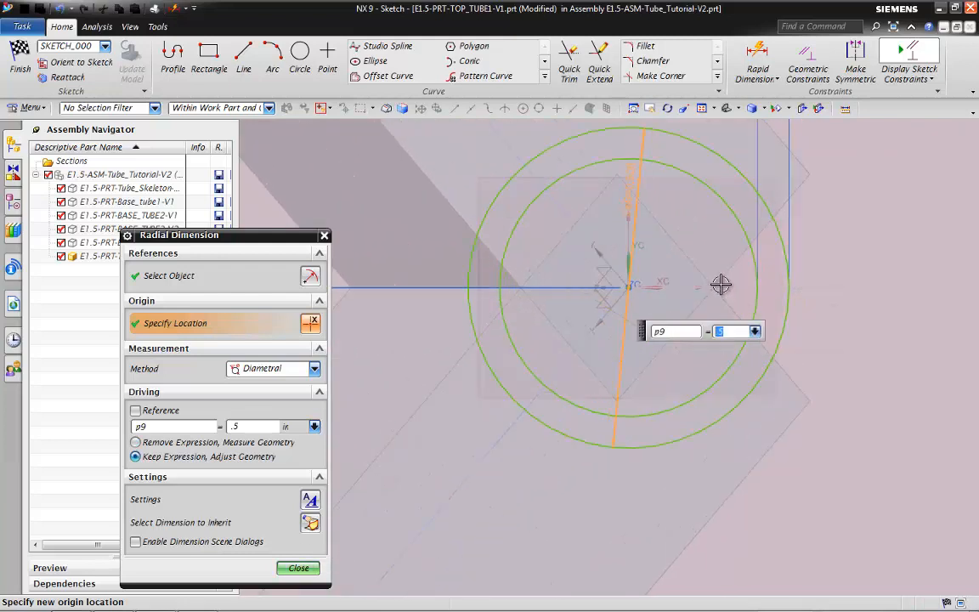
left_click(296, 567)
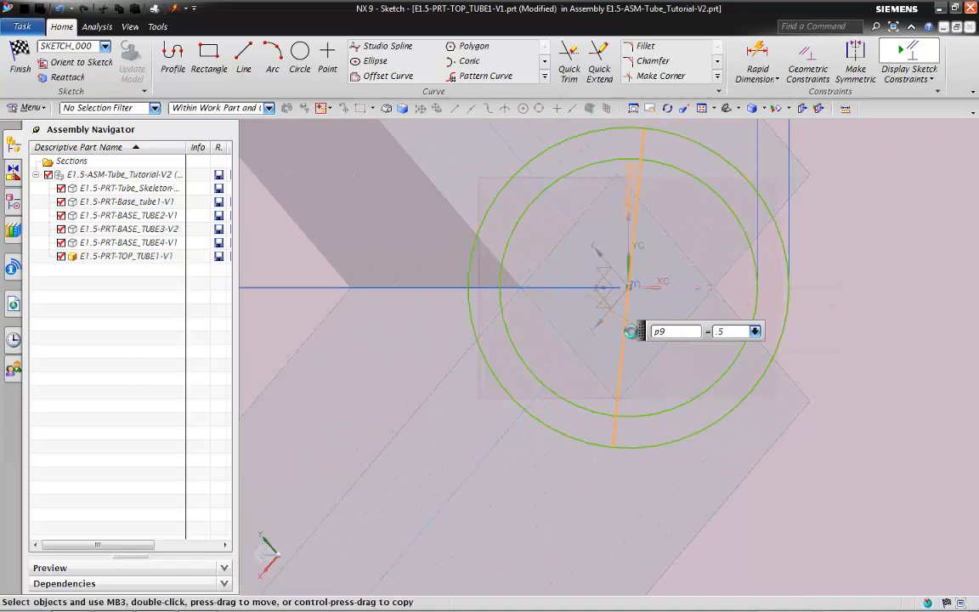
- Finish the section sketch and create the Variational Sweep along the whole arc, from 0 to 100% arc length, with Boolean None
scroll(668, 288, "down", 1)
scroll(562, 330, "down", 1)
scroll(562, 331, "down", 2)
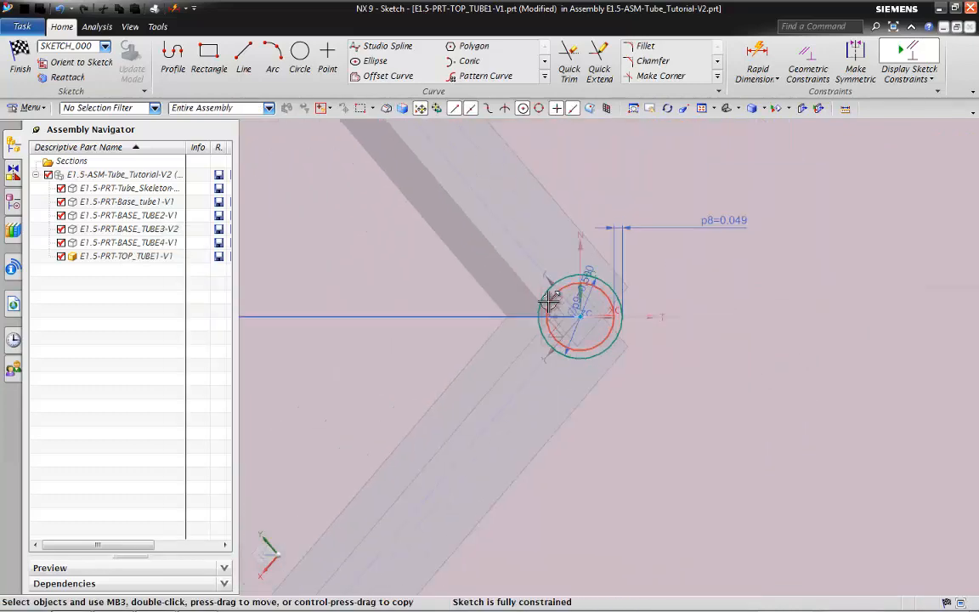
left_click(22, 66)
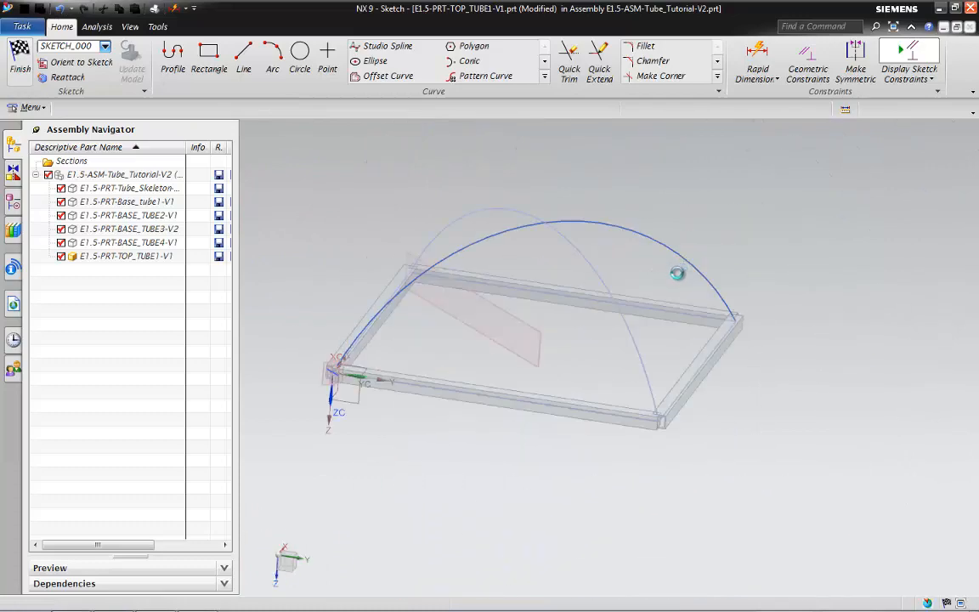
scroll(649, 286, "up", 5)
mouse_move(748, 318)
middle_mouse_down()
mouse_move(719, 313)
mouse_move(751, 309)
middle_mouse_up()
scroll(800, 303, "up", 3)
scroll(800, 304, "down", 6)
scroll(564, 380, "up", 8)
scroll(752, 323, "down", 7)
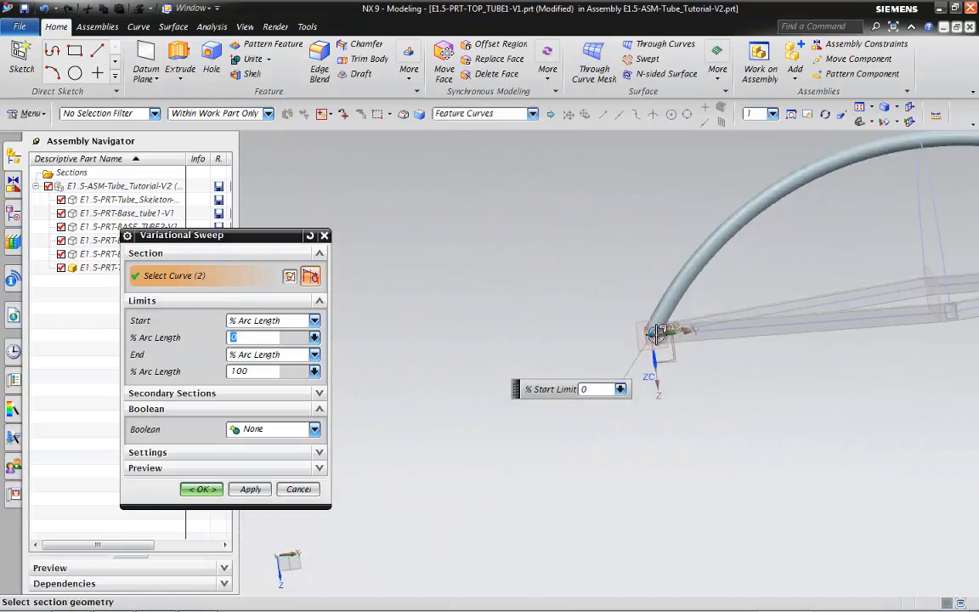
scroll(756, 331, "up", 6)
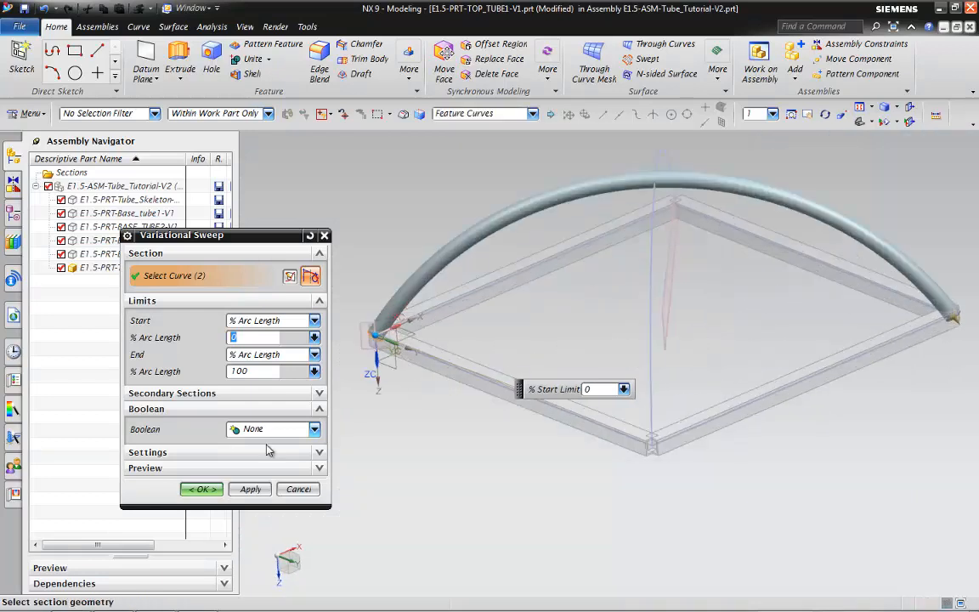
left_click(208, 488)
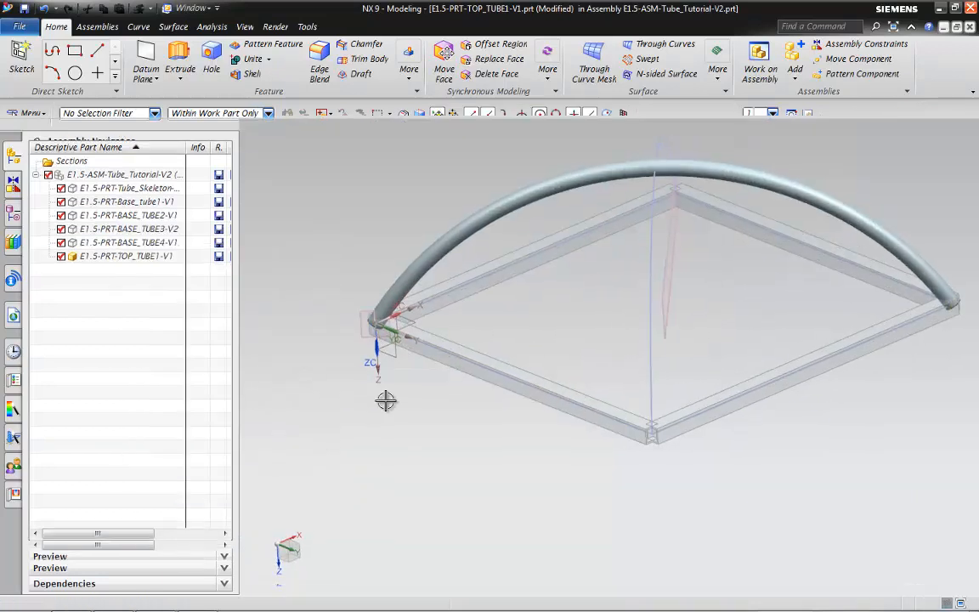
- Make the top-level assembly the work part and create an empty component from the inch Model template, named E1.5-PRT-TOP_TUBE3-V1
middle_click_drag(385, 397, 552, 357)
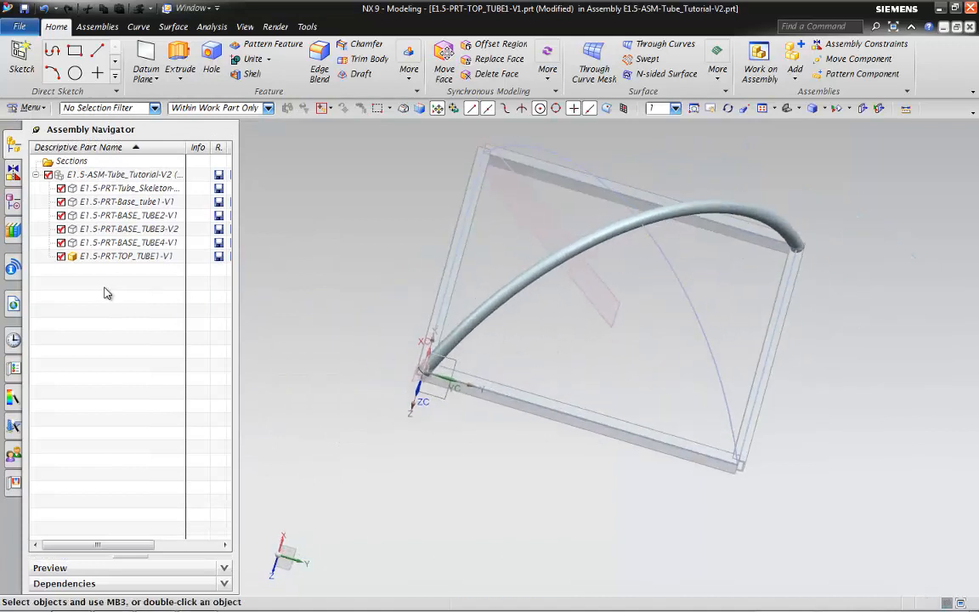
double_click(115, 175)
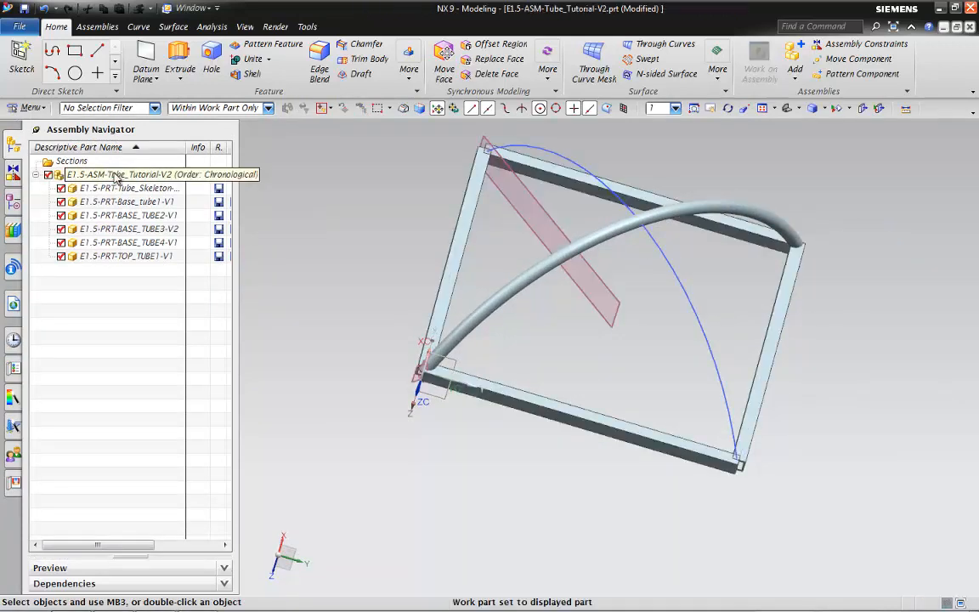
left_click(100, 28)
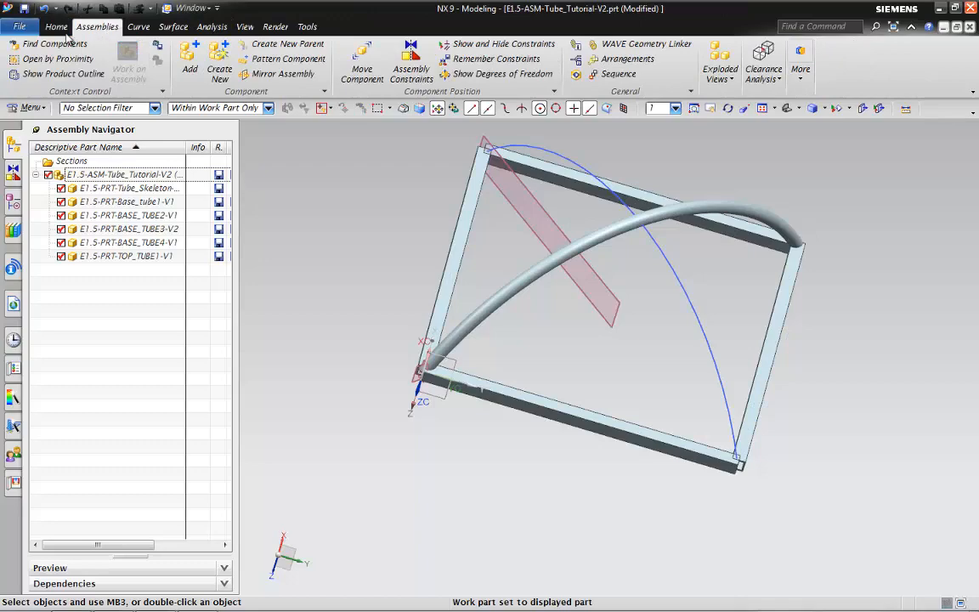
left_click(216, 70)
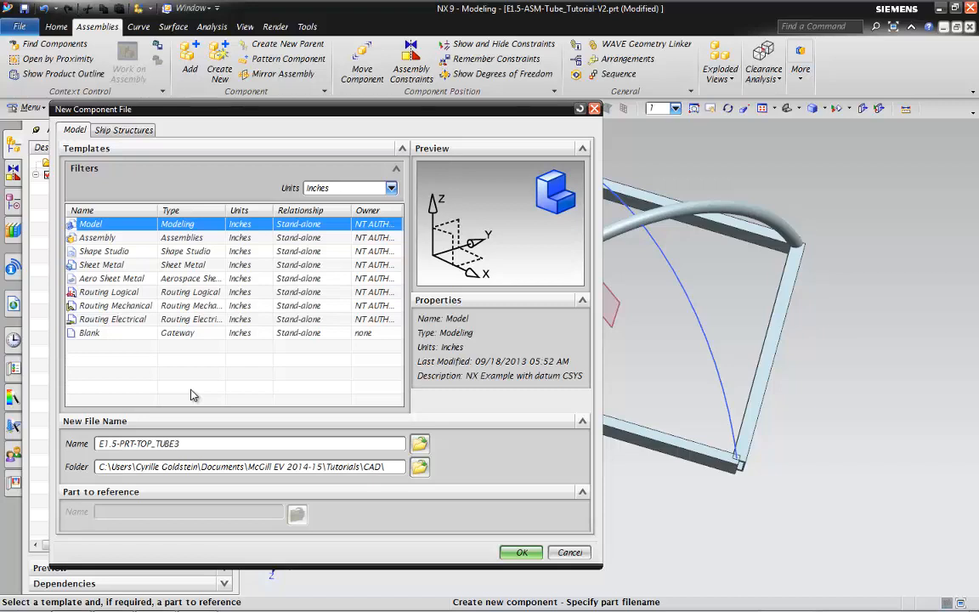
left_click(522, 552)
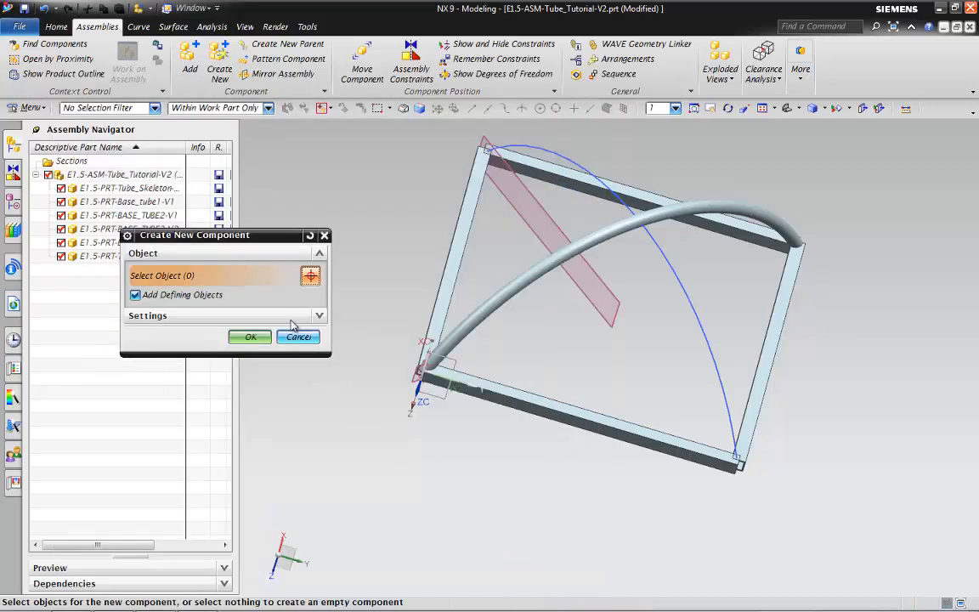
left_click_drag(275, 235, 264, 300)
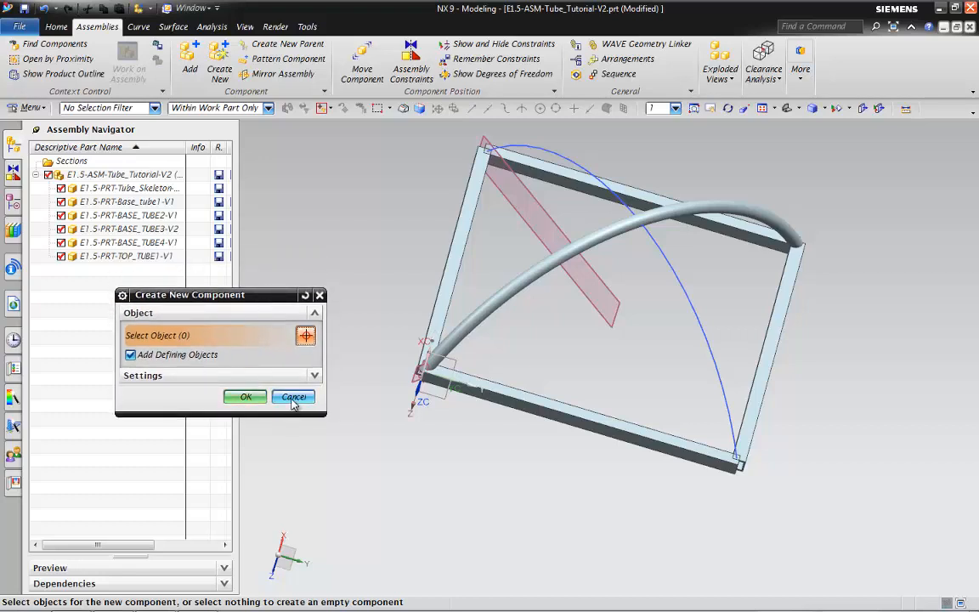
left_click(248, 397)
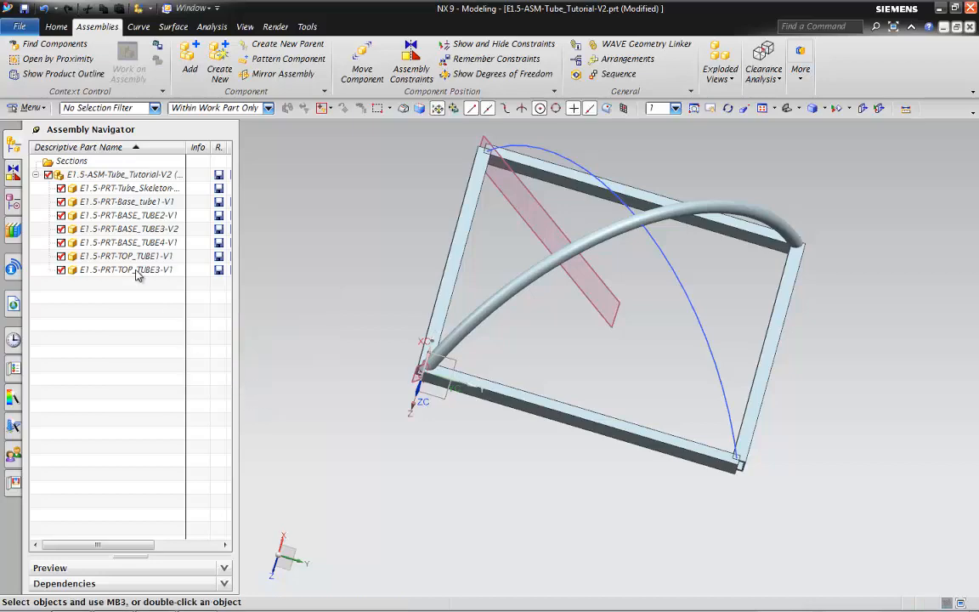
- Make E1.5-PRT-TOP_TUBE3-V1 the work part and link the remaining skeleton arc into it as a composite curve with WAVE Geometry Linker
middle_click_drag(574, 314, 205, 321)
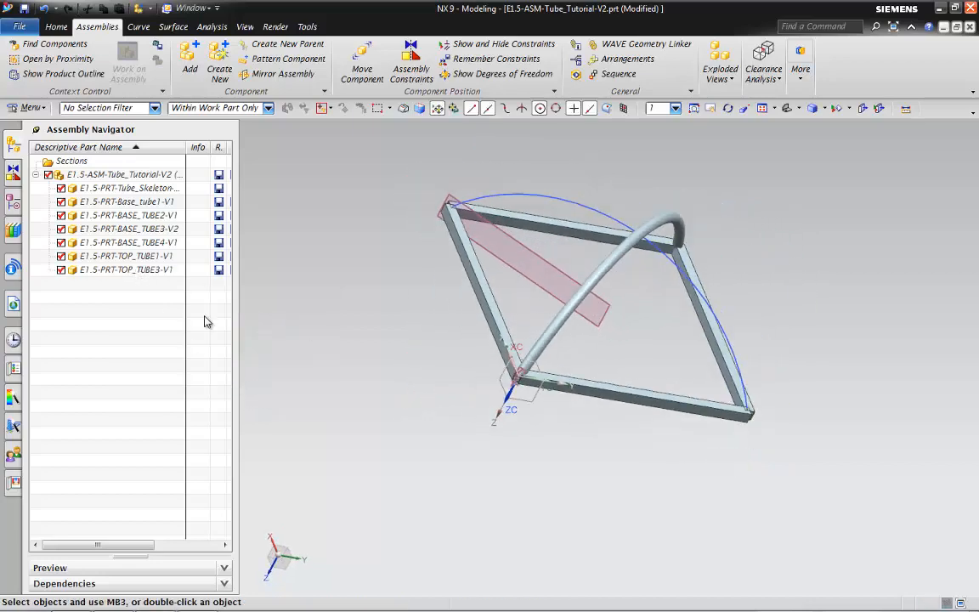
double_click(132, 270)
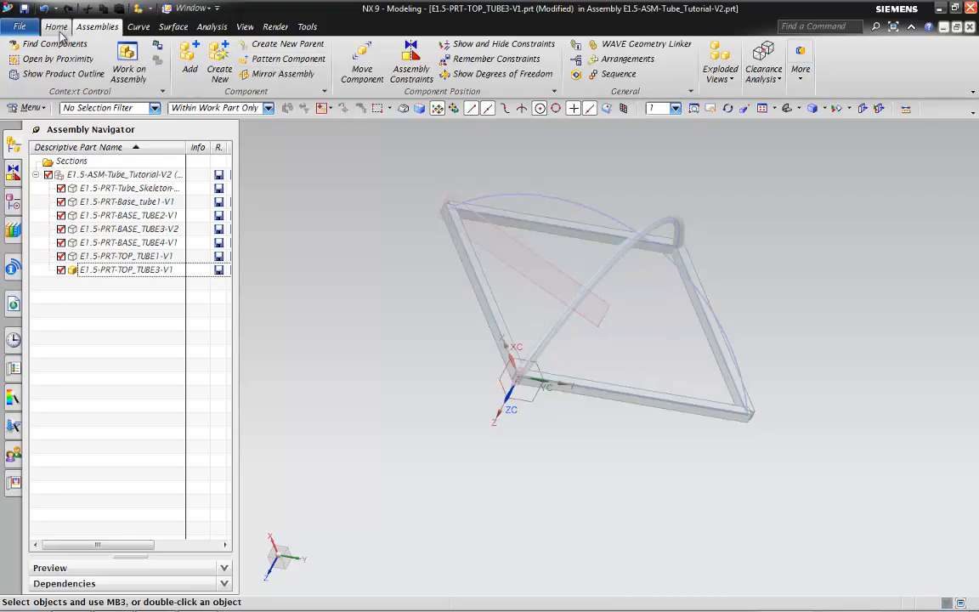
left_click(624, 46)
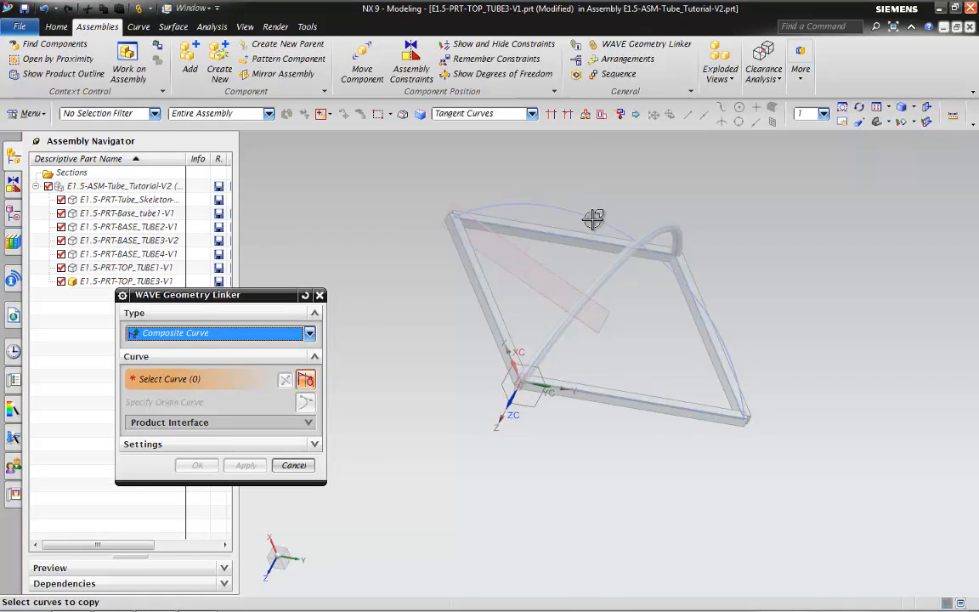
left_click(534, 201)
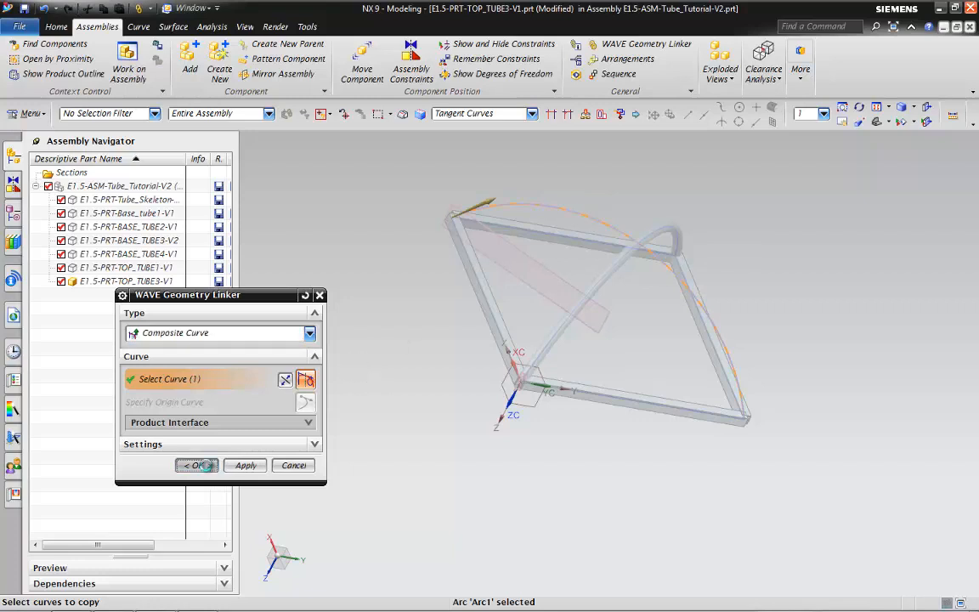
left_click(197, 465)
- Start a Variational Sweep and place its section sketch plane normal to the newly linked arc at 0% arc length
left_click(56, 26)
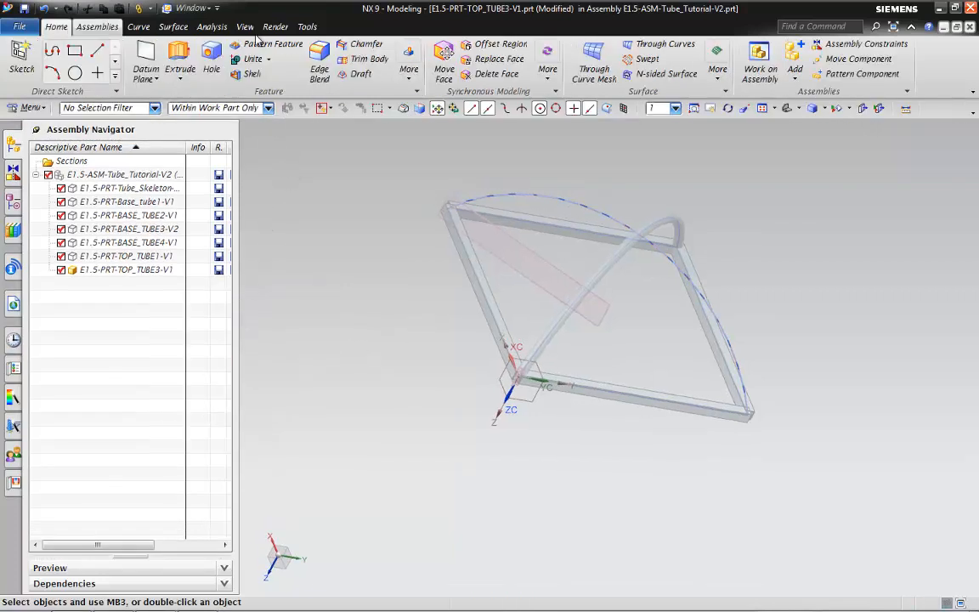
left_click(717, 70)
left_click(747, 121)
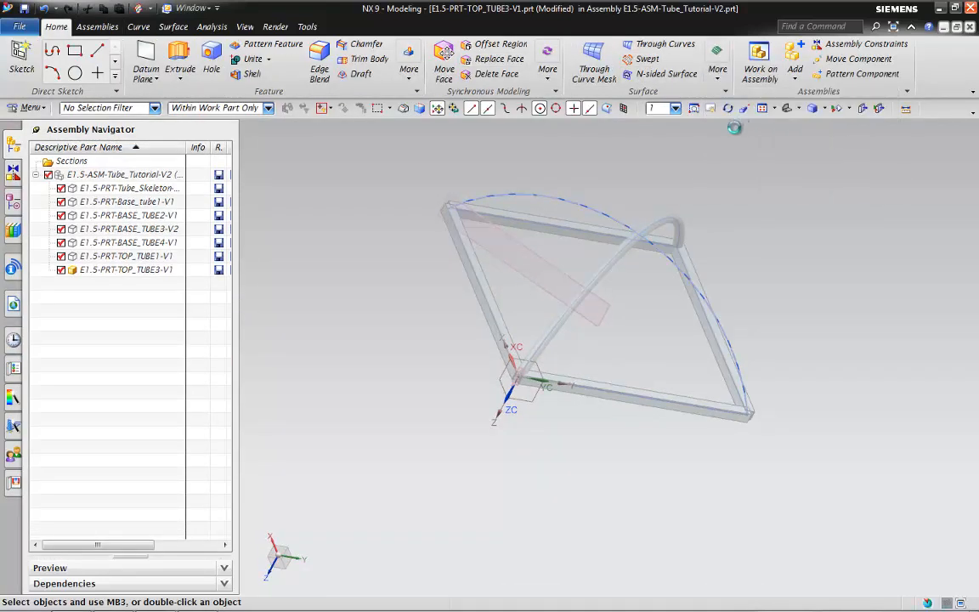
left_click(613, 225)
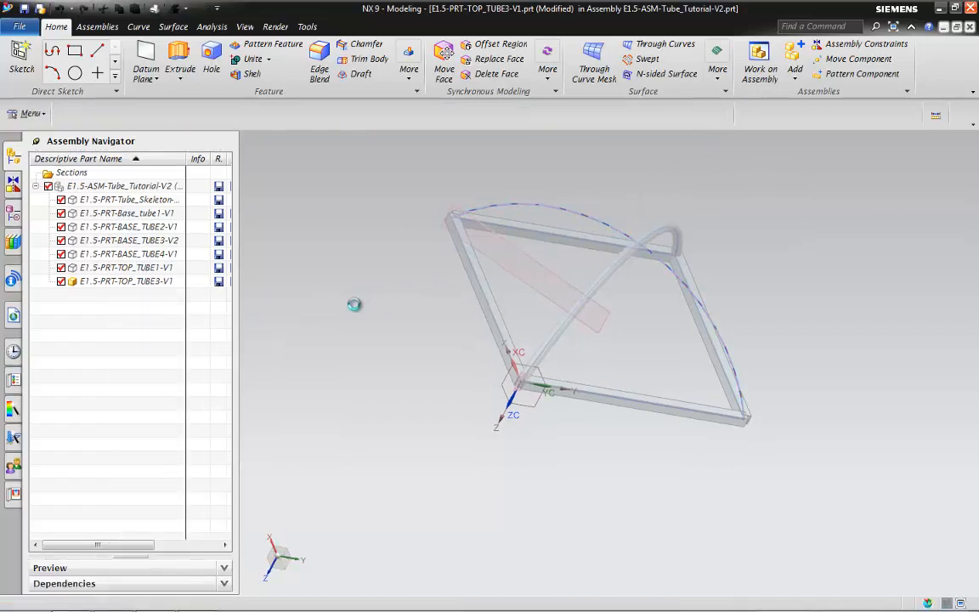
type("0")
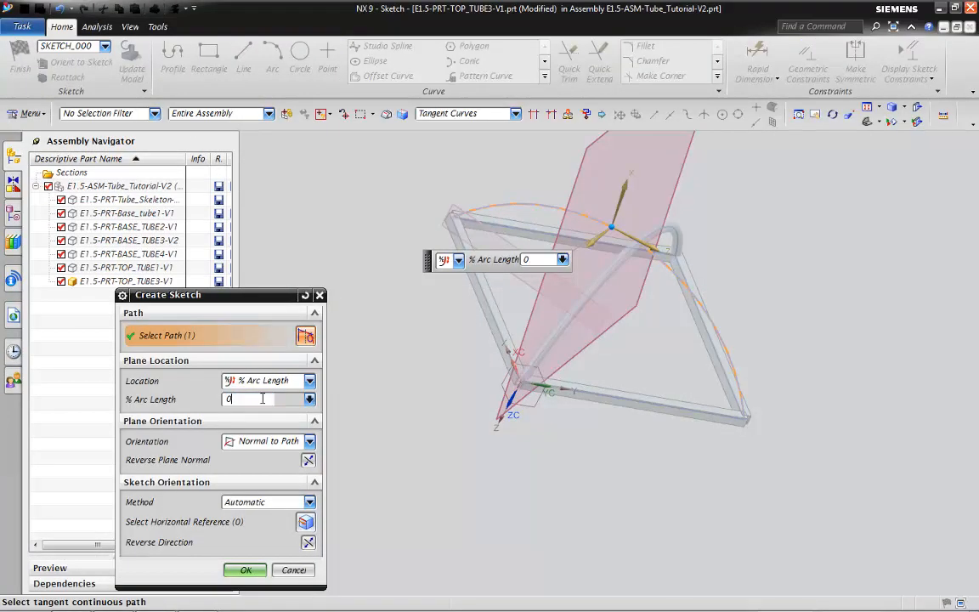
left_click(247, 570)
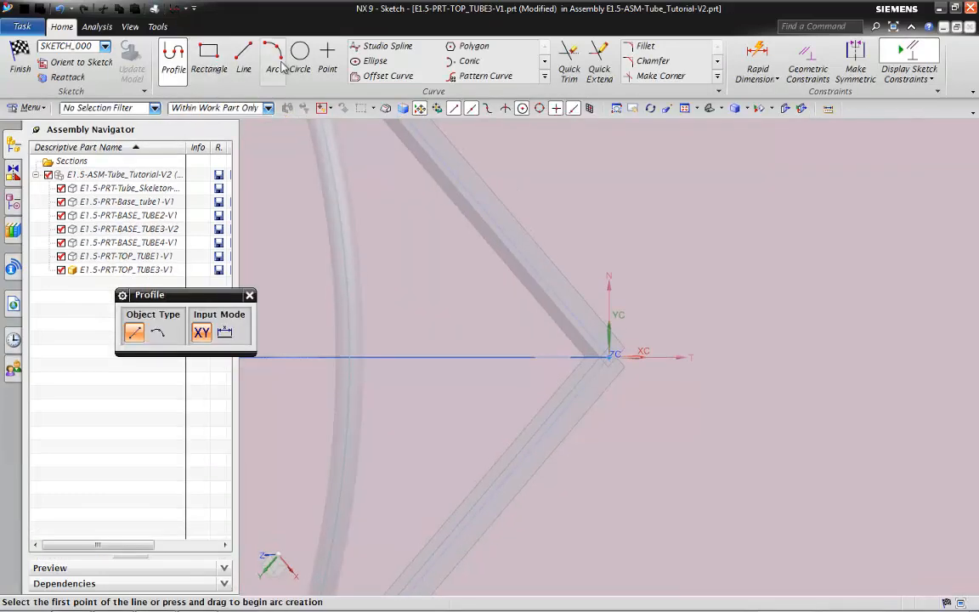
- Draw two concentric circles centred on the sketch origin, about 1.24 in and 0.86 in in diameter
left_click(299, 58)
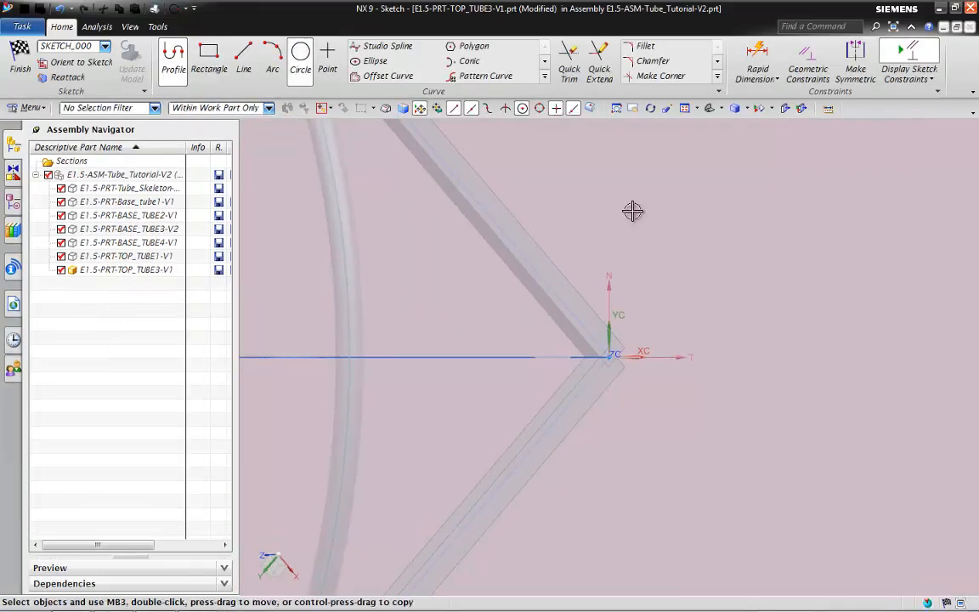
left_click(619, 354)
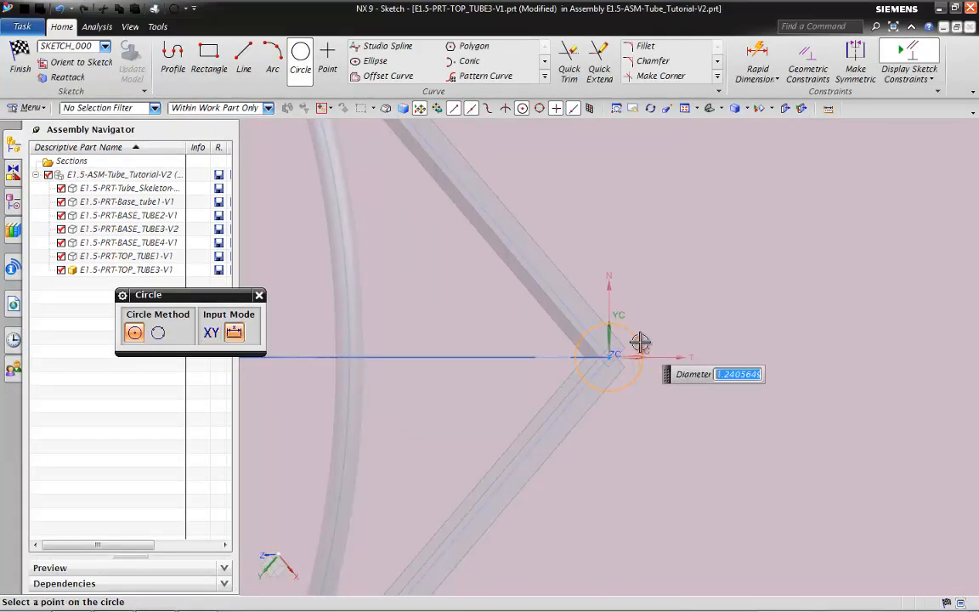
left_click(639, 341)
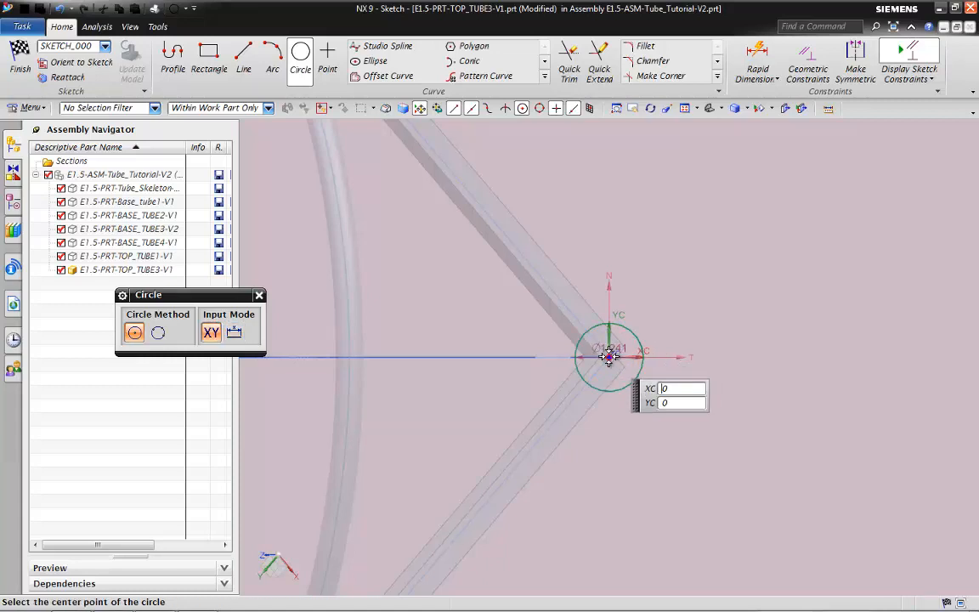
left_click(608, 355)
left_click(628, 344)
left_click(259, 295)
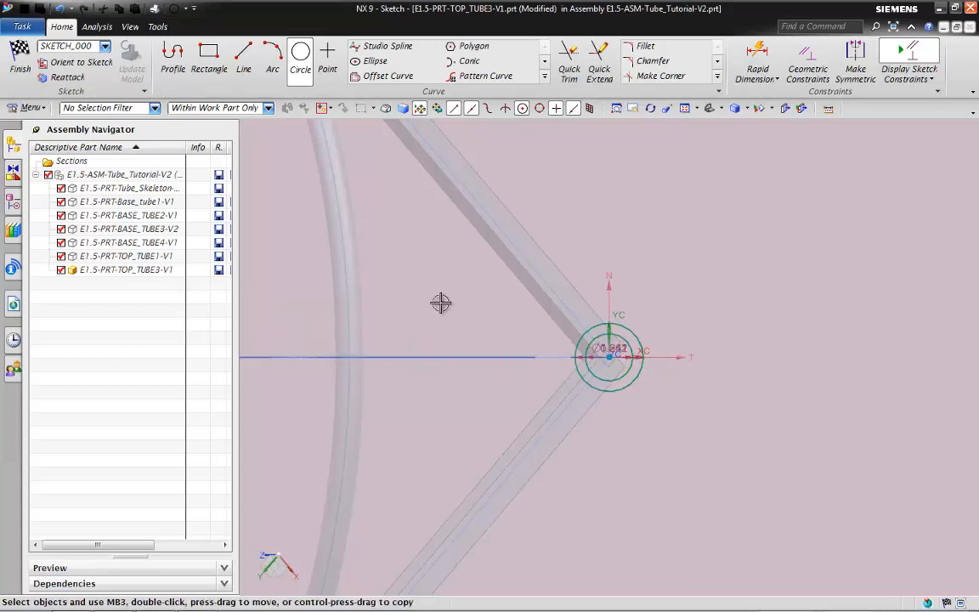
scroll(599, 361, "up", 5)
left_click(756, 65)
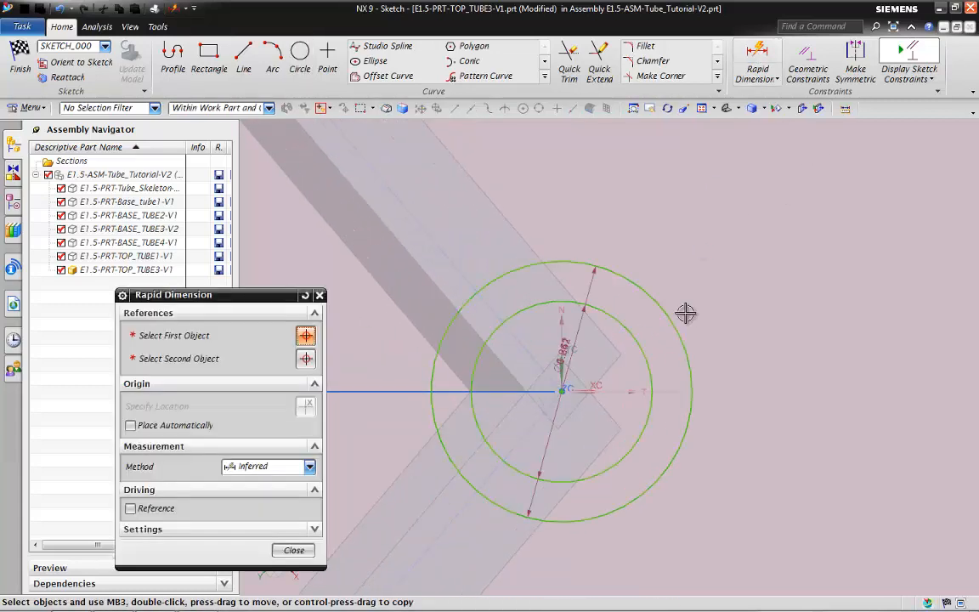
left_click(629, 338)
left_click(665, 314)
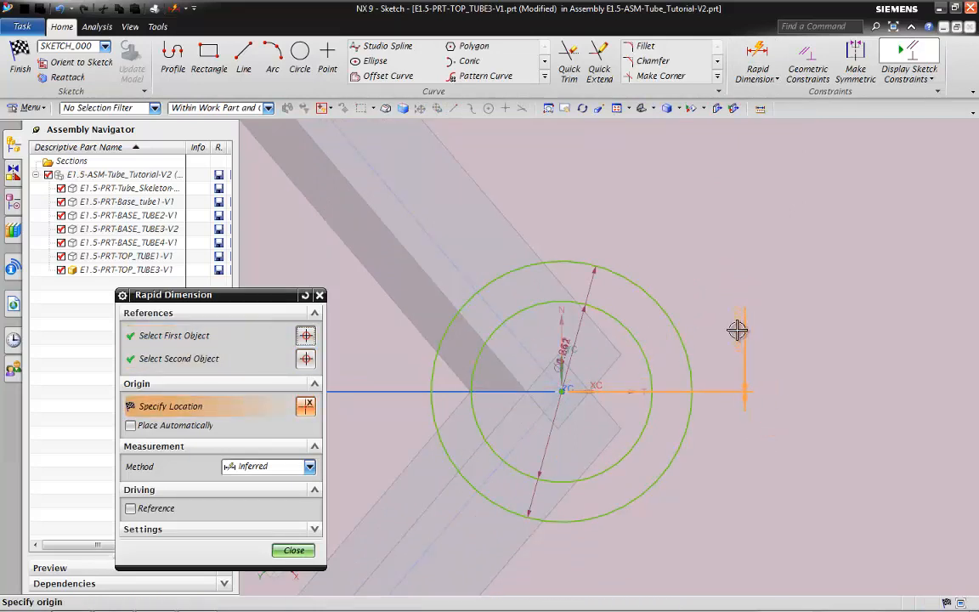
key("Escape")
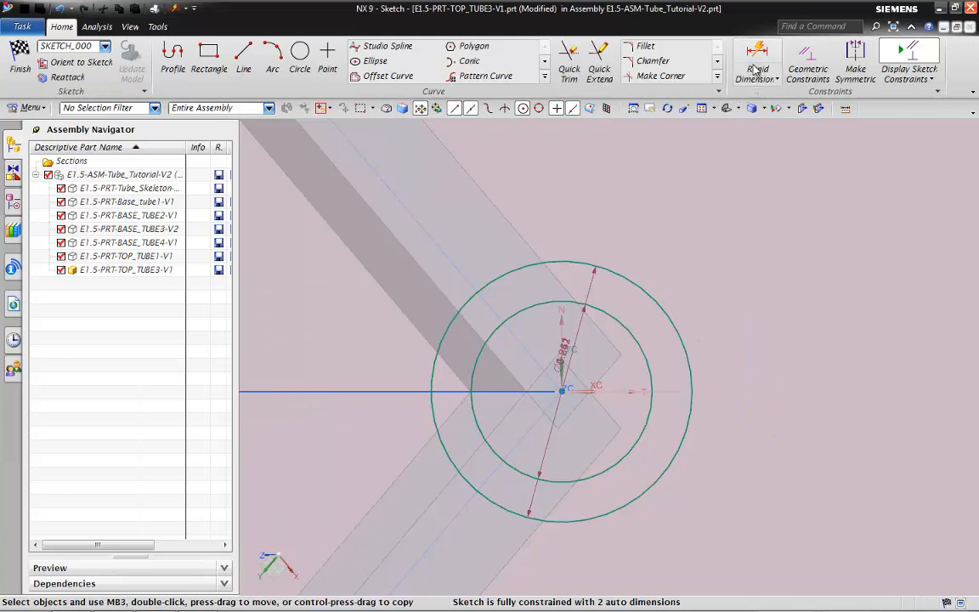
- Dimension the radial gap between the two circles as a 0.049 in wall thickness
left_click(768, 78)
left_click(785, 95)
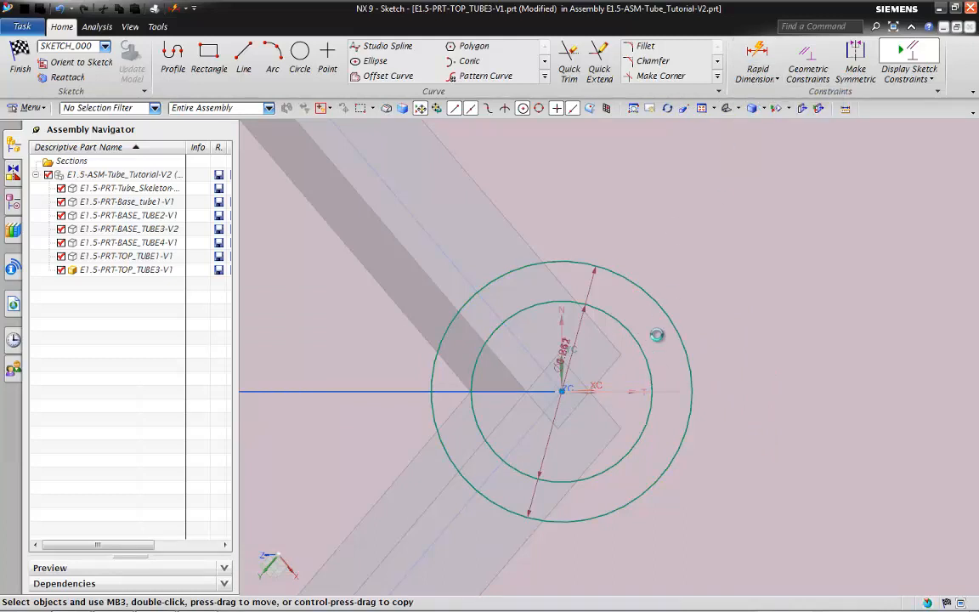
left_click(686, 348)
left_click(684, 345)
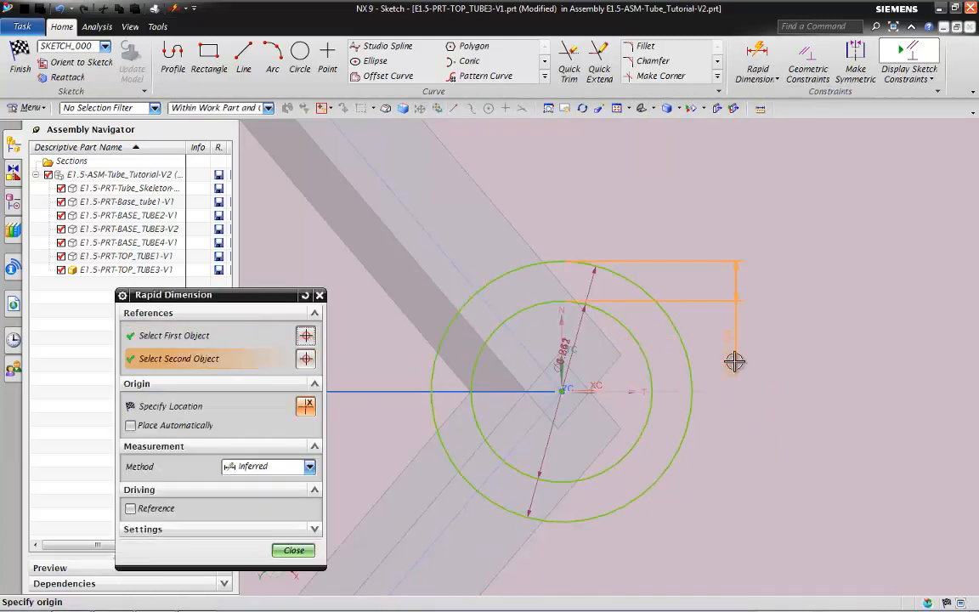
left_click(755, 376)
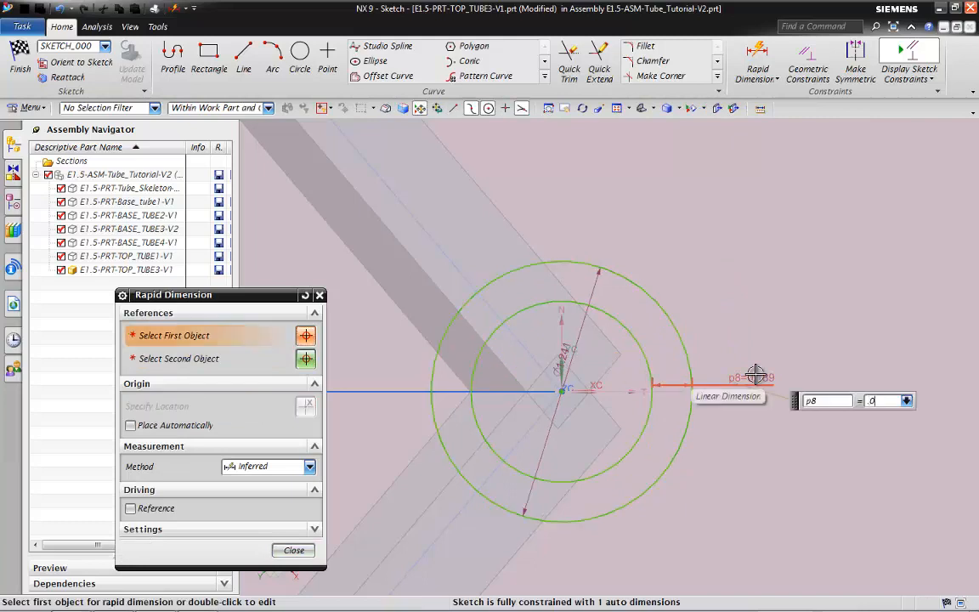
key("Return")
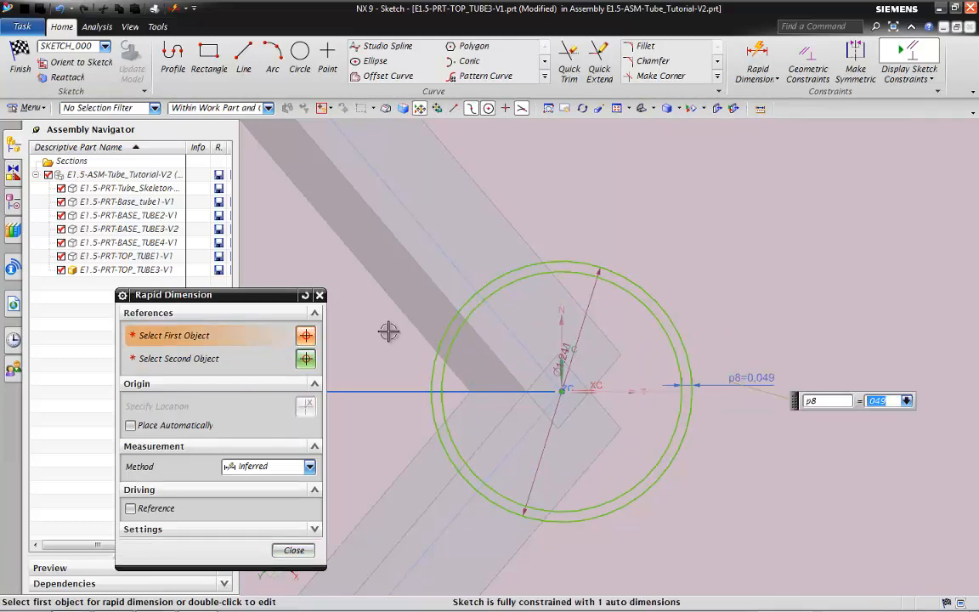
key("Escape")
- Set the outer circle's diameter to 0.5 in
double_click(592, 306)
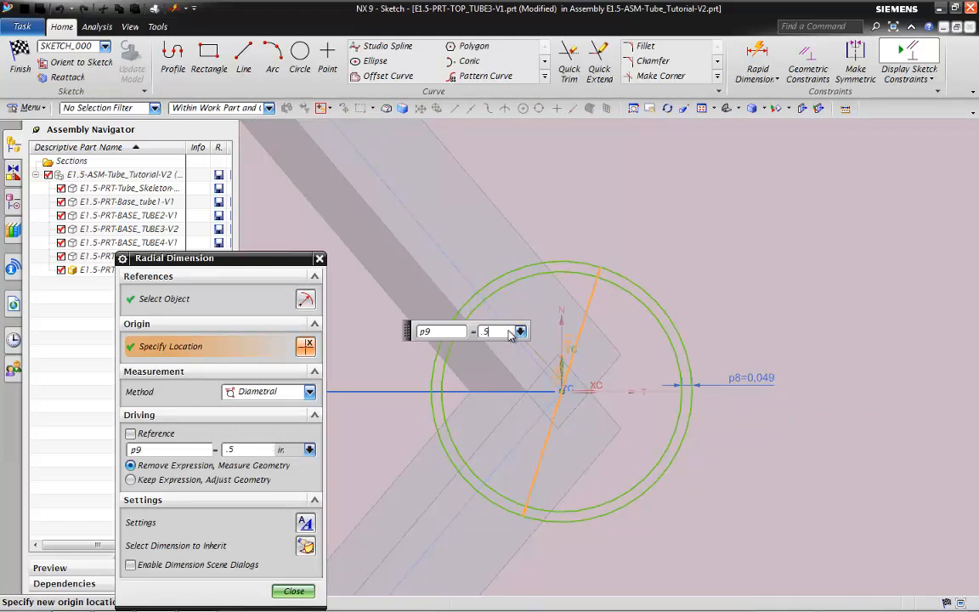
key("Return")
left_click(293, 591)
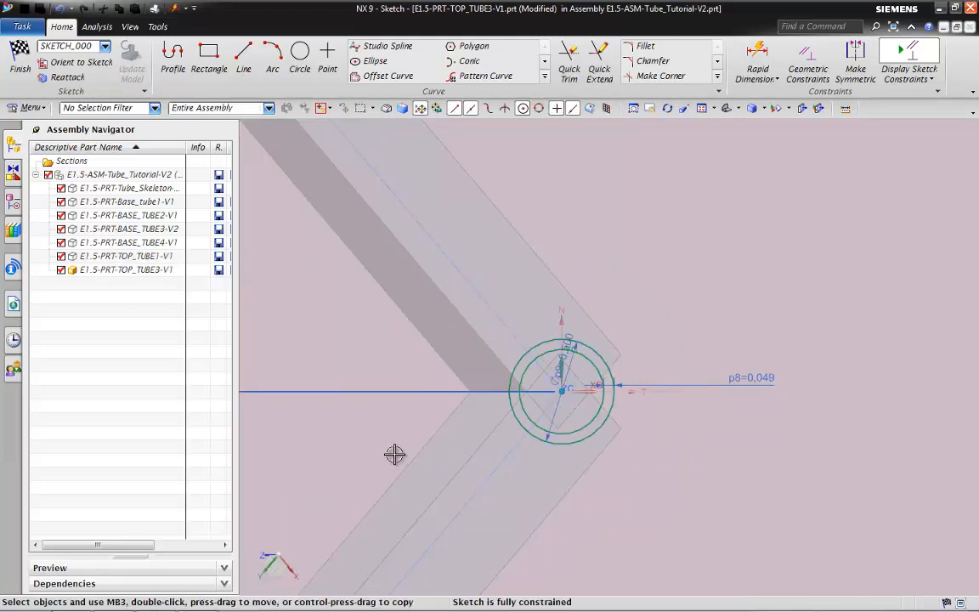
- Finish the section sketch and create the Variational Sweep from 0 to 50% arc length with Boolean None
scroll(481, 252, "down", 3)
left_click(21, 60)
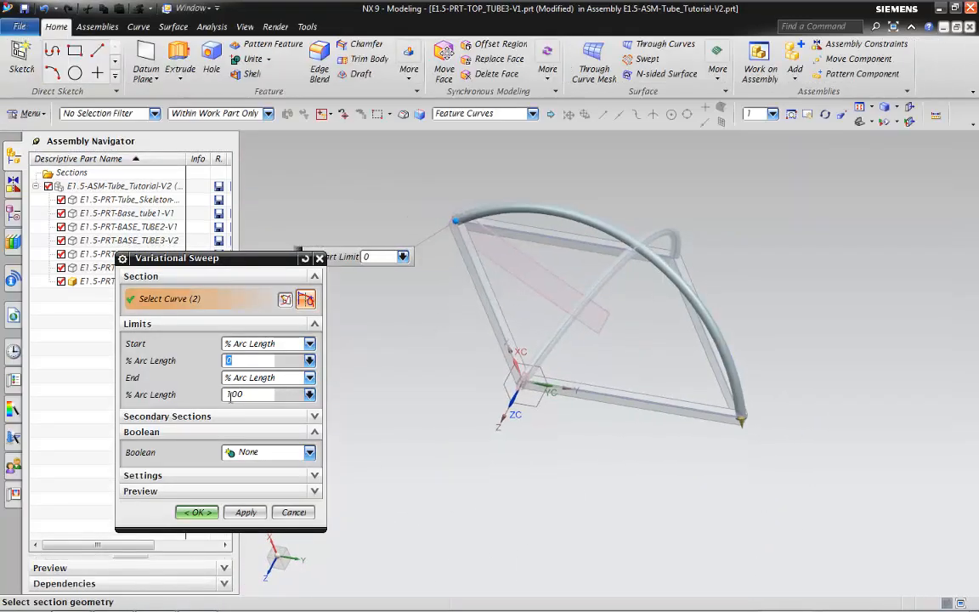
left_click(255, 394)
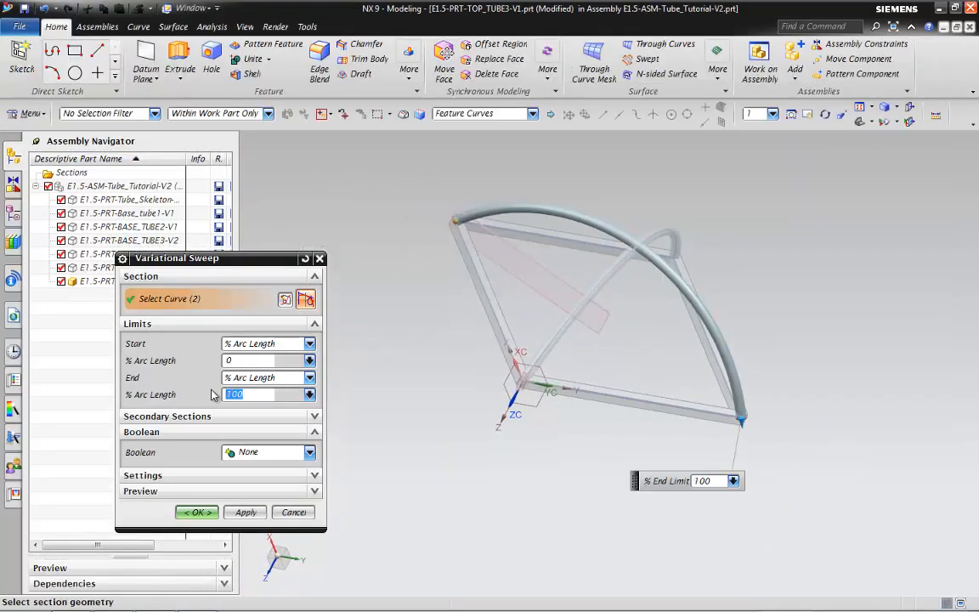
type("50")
left_click(255, 377)
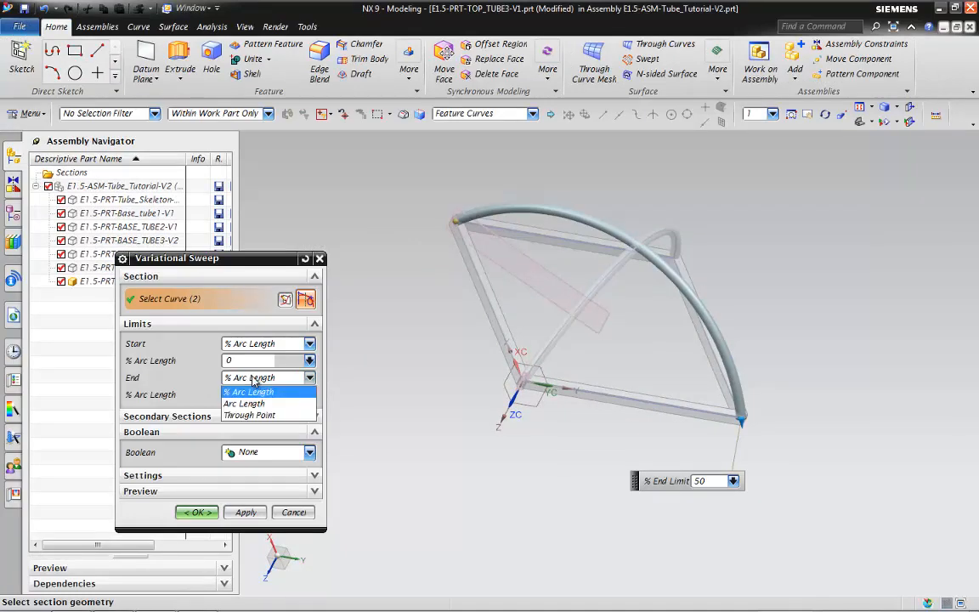
left_click(247, 391)
middle_click_drag(475, 357, 395, 231)
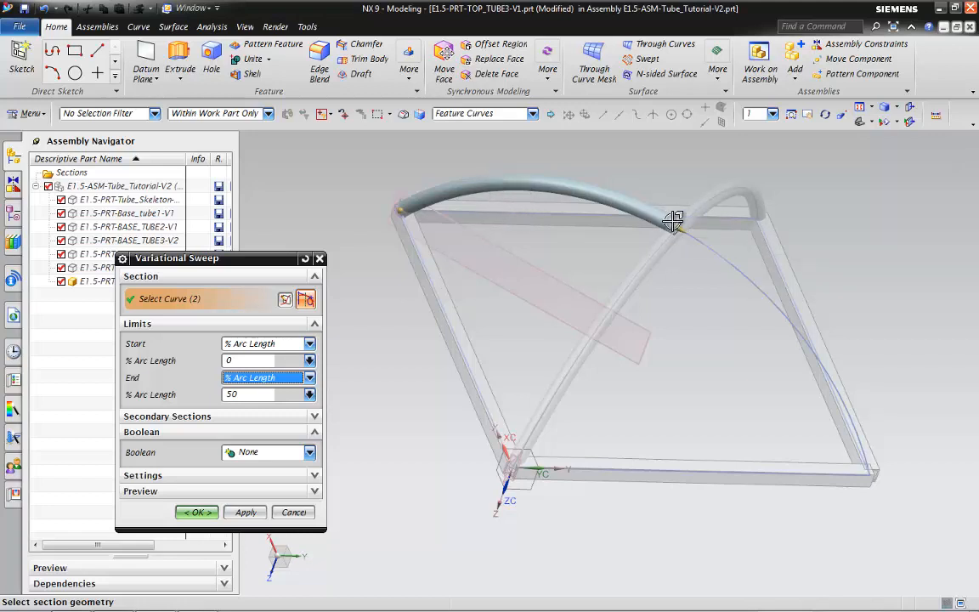
left_click(195, 512)
- Make the top-level assembly the work part and create an empty component from the inch Model template, named E1.5-PRT-TOP_TUBE2-V1
middle_click_drag(555, 349, 627, 345)
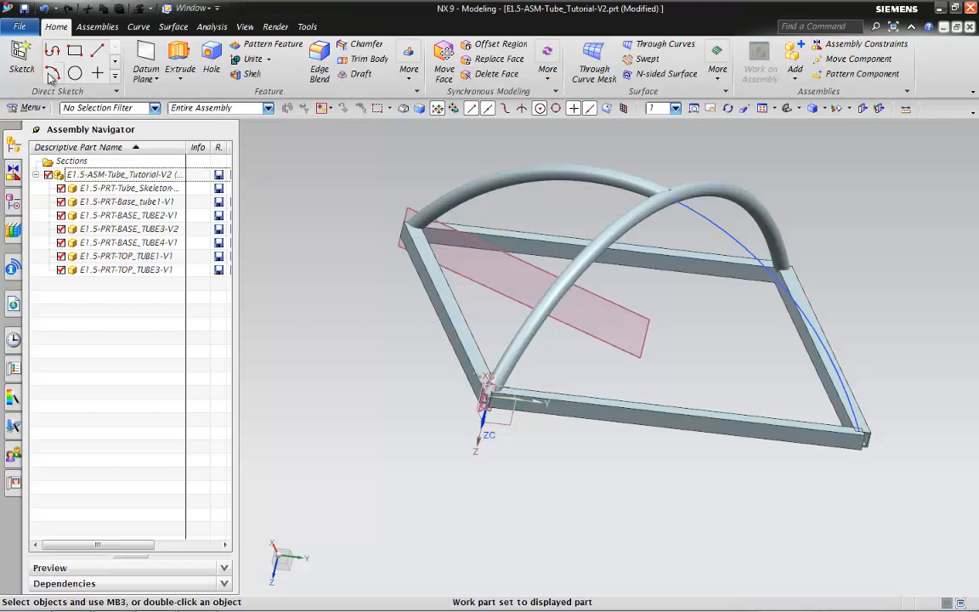
left_click(97, 26)
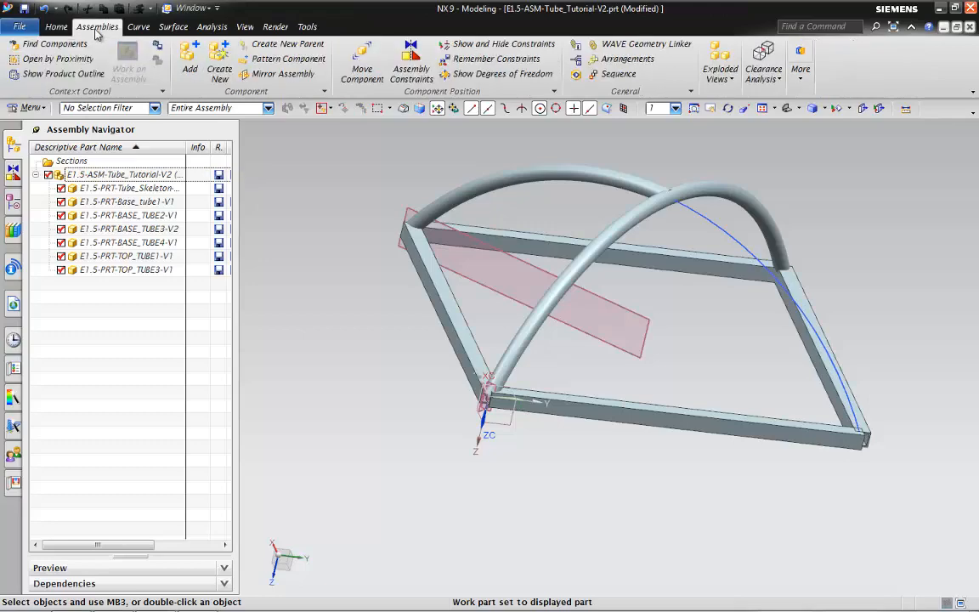
left_click(217, 61)
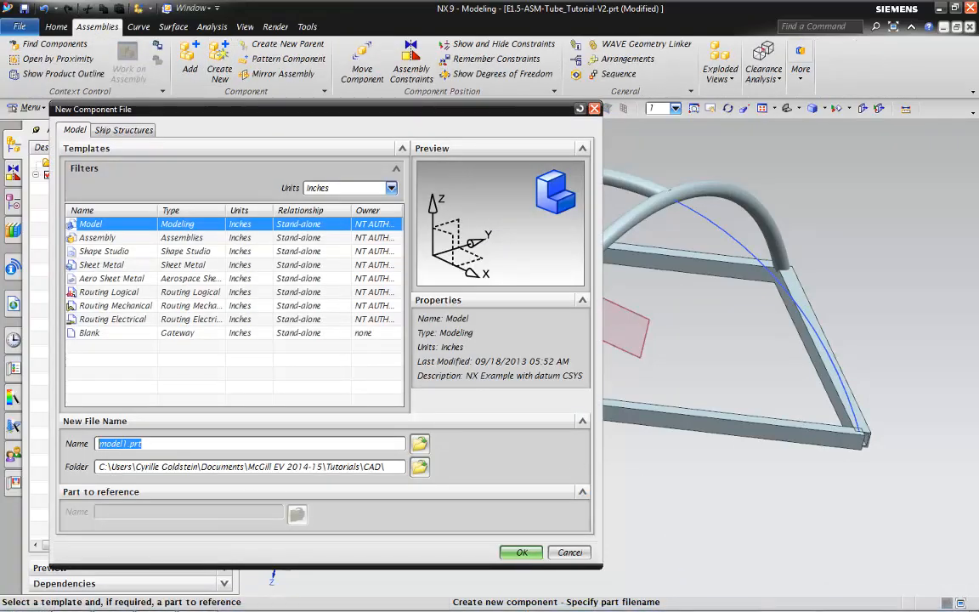
mouse_move(195, 600)
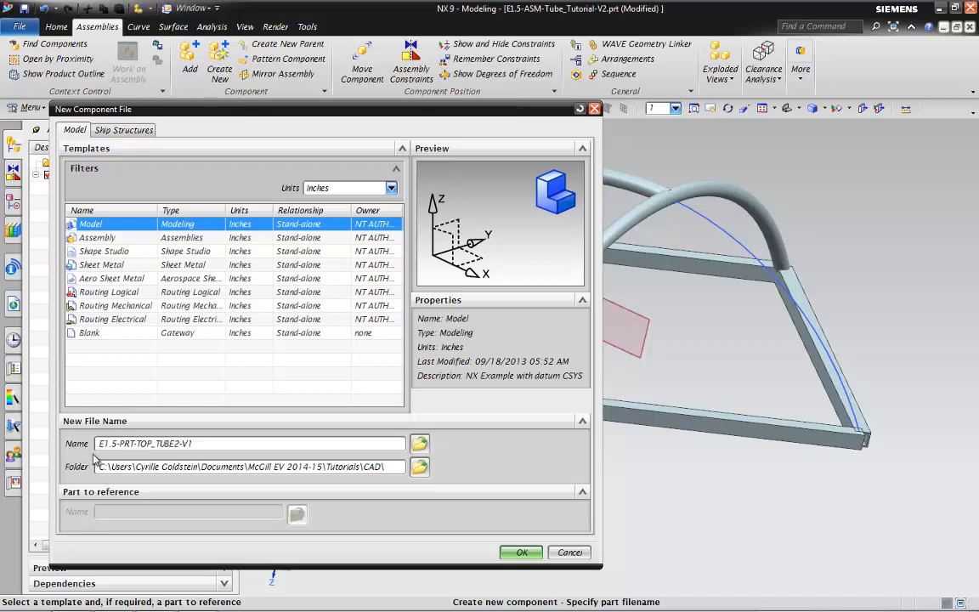
left_click(524, 557)
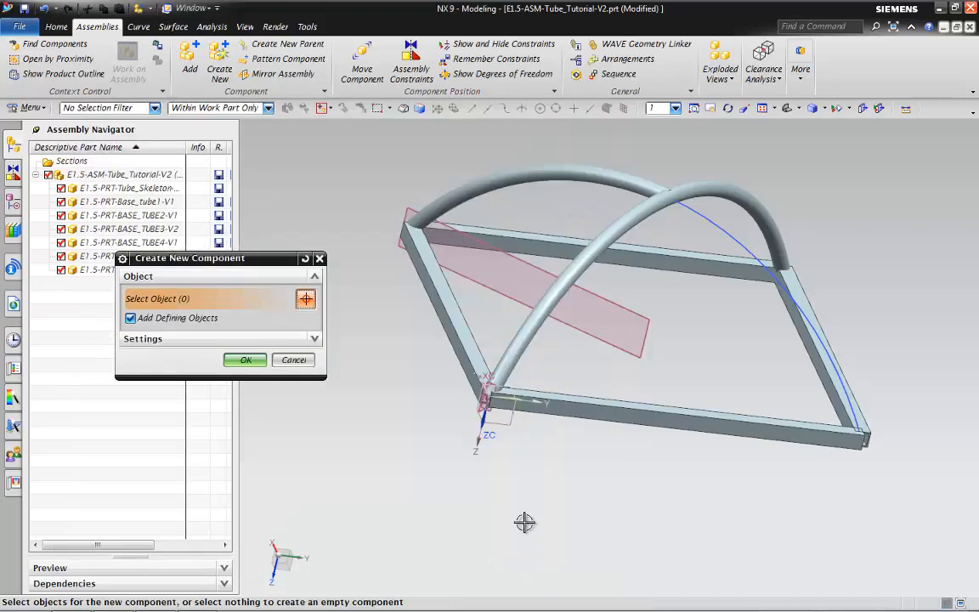
left_click(230, 358)
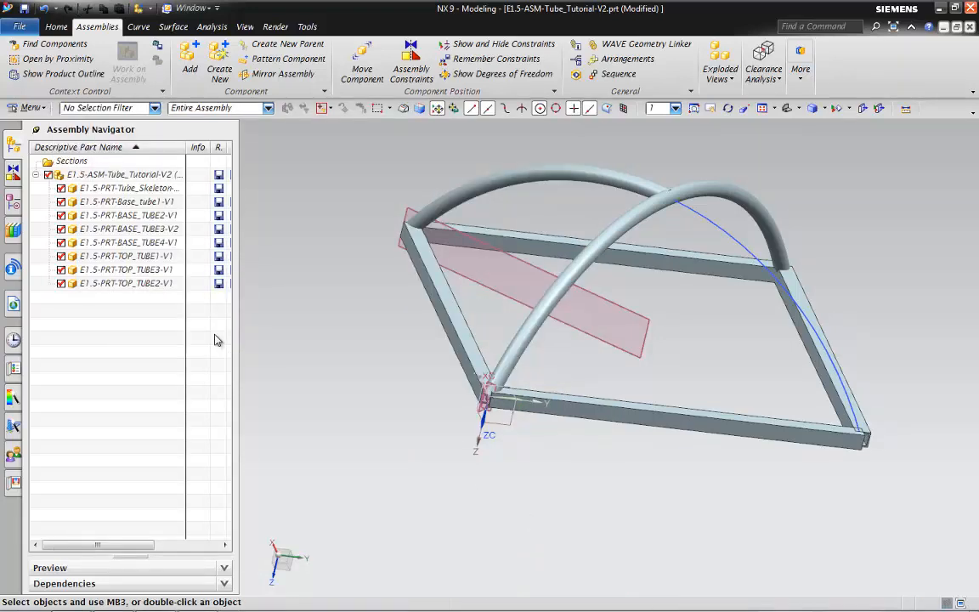
- Make E1.5-PRT-TOP_TUBE2-V1 the work part and link the half-covered skeleton arc into it as a composite curve with WAVE Geometry Linker
left_click(146, 284)
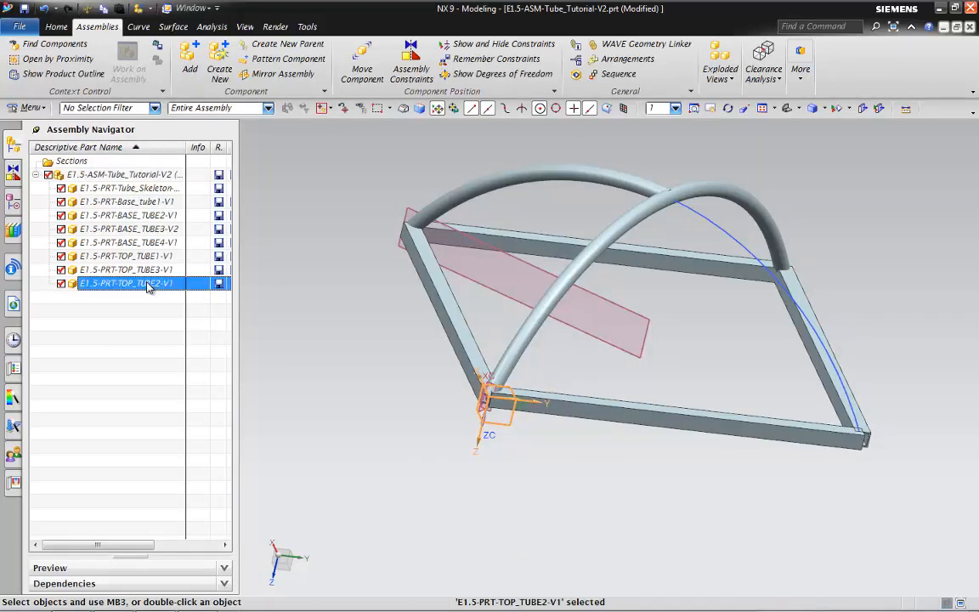
double_click(146, 284)
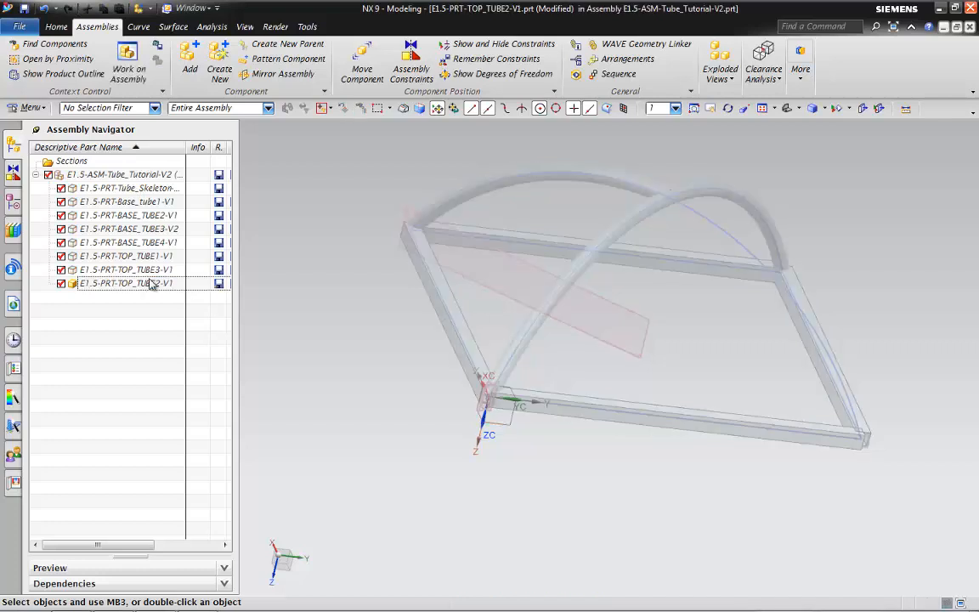
left_click(595, 43)
left_click(736, 241)
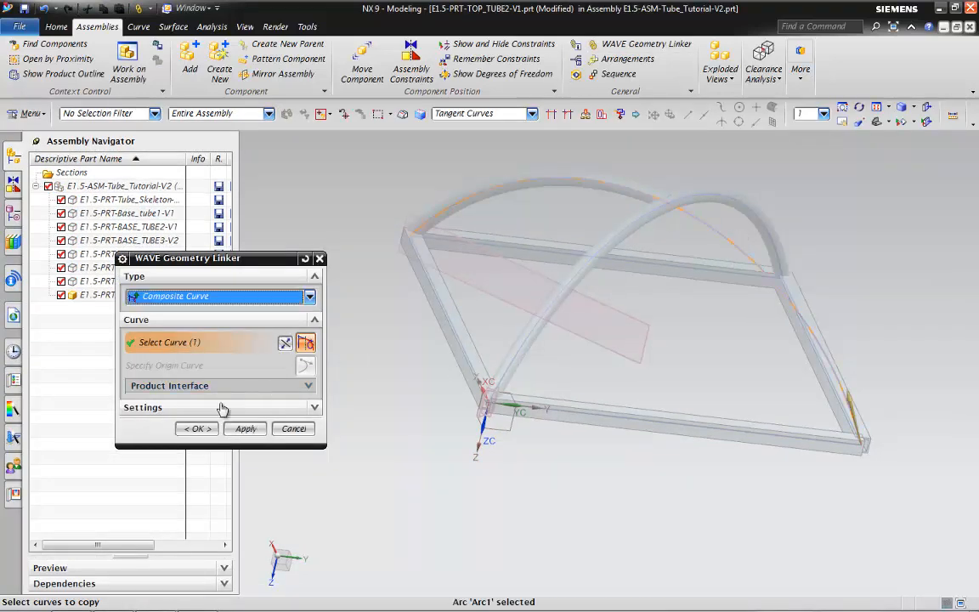
left_click(197, 428)
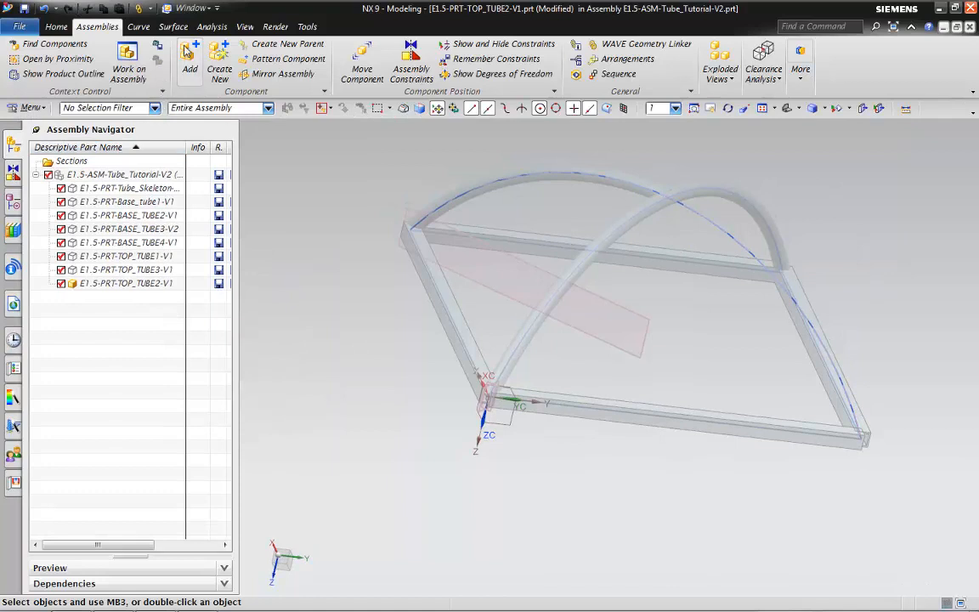
- Start a Variational Sweep on the linked arc with its section sketch plane normal to the path at 0% arc length
left_click(57, 27)
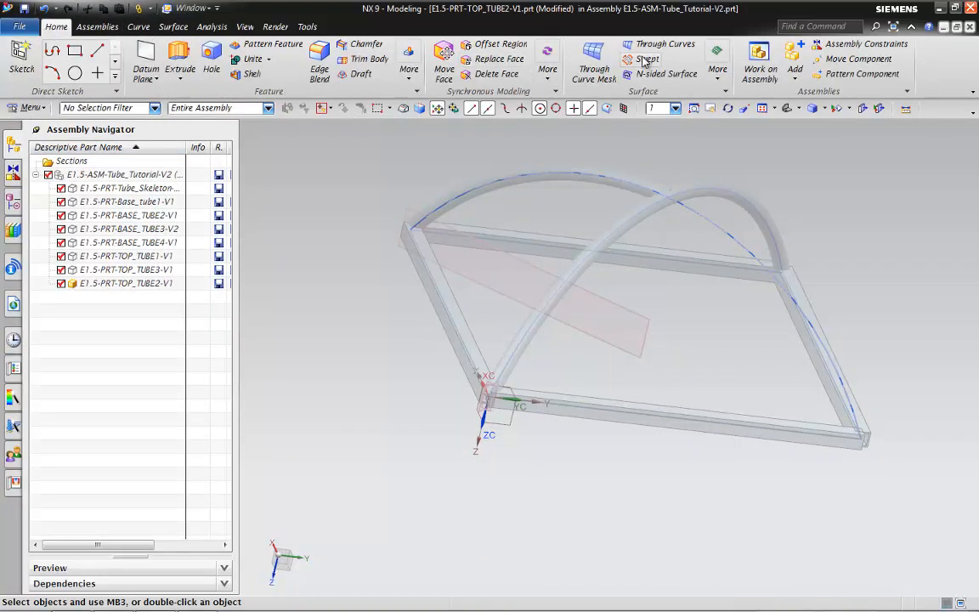
left_click(718, 77)
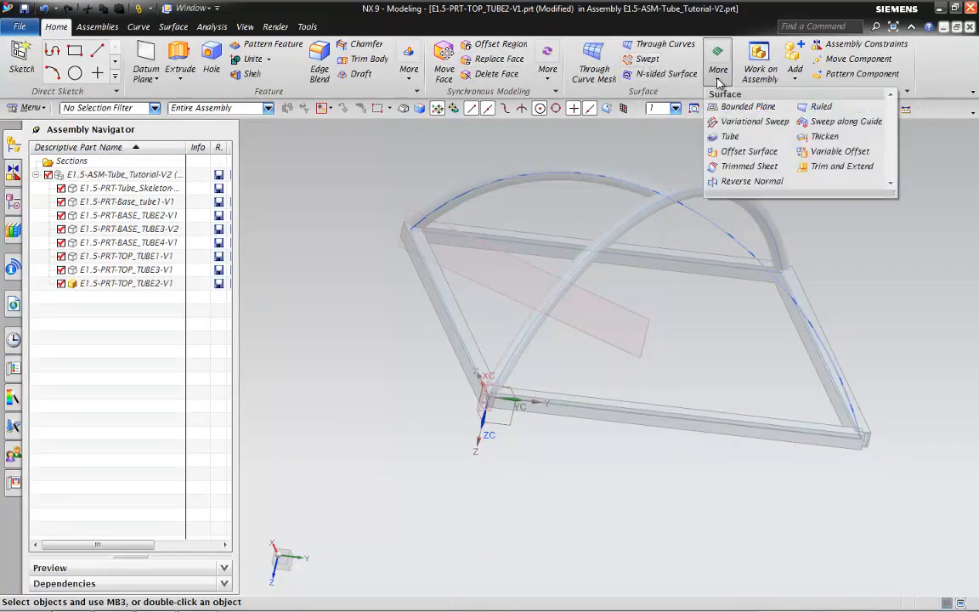
left_click(748, 124)
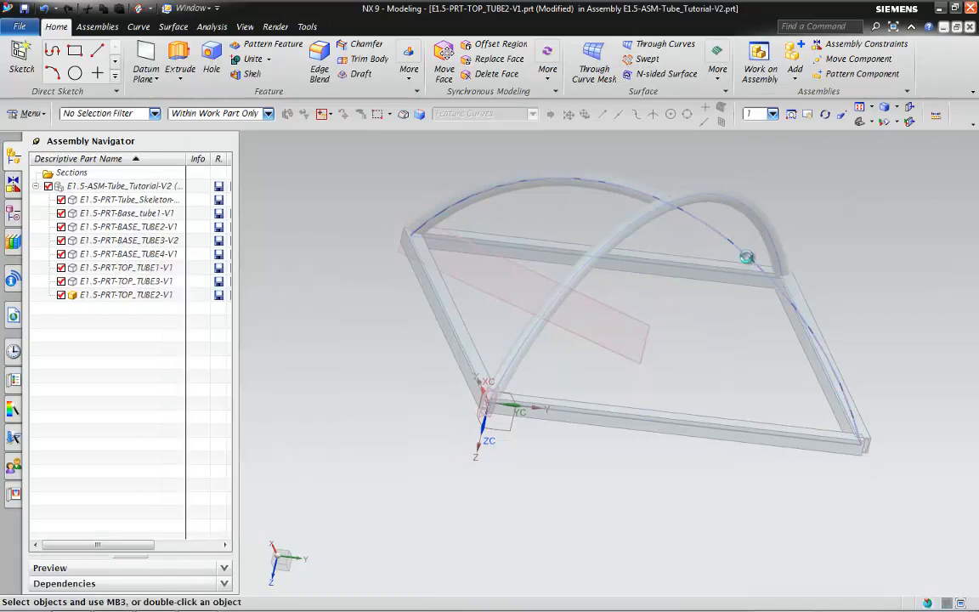
left_click(746, 257)
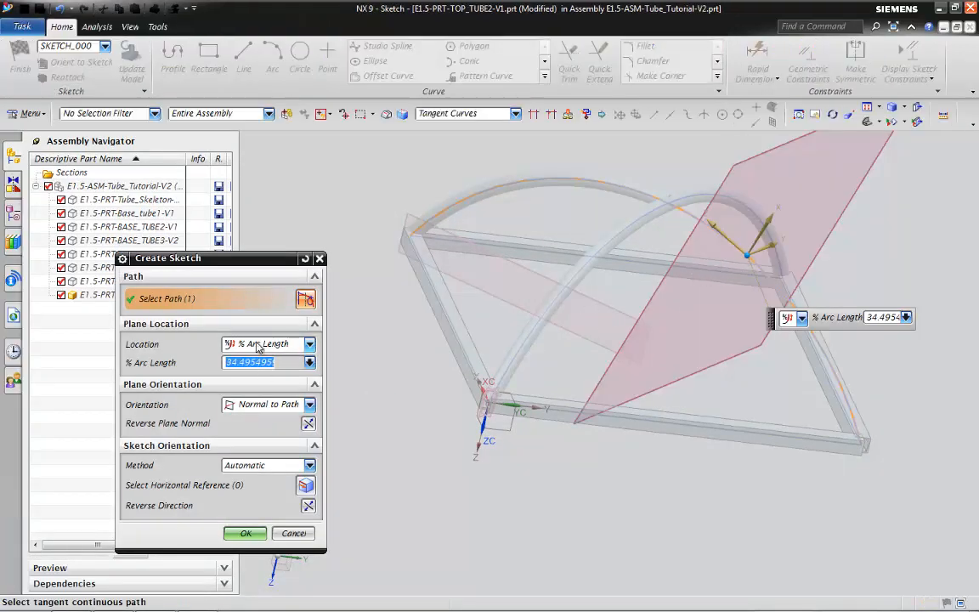
type("0")
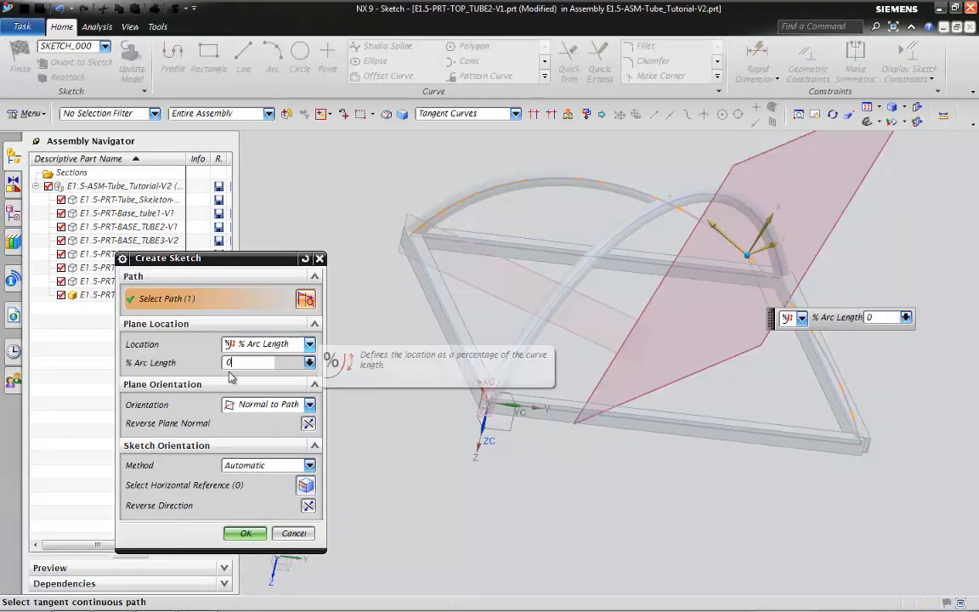
left_click(253, 534)
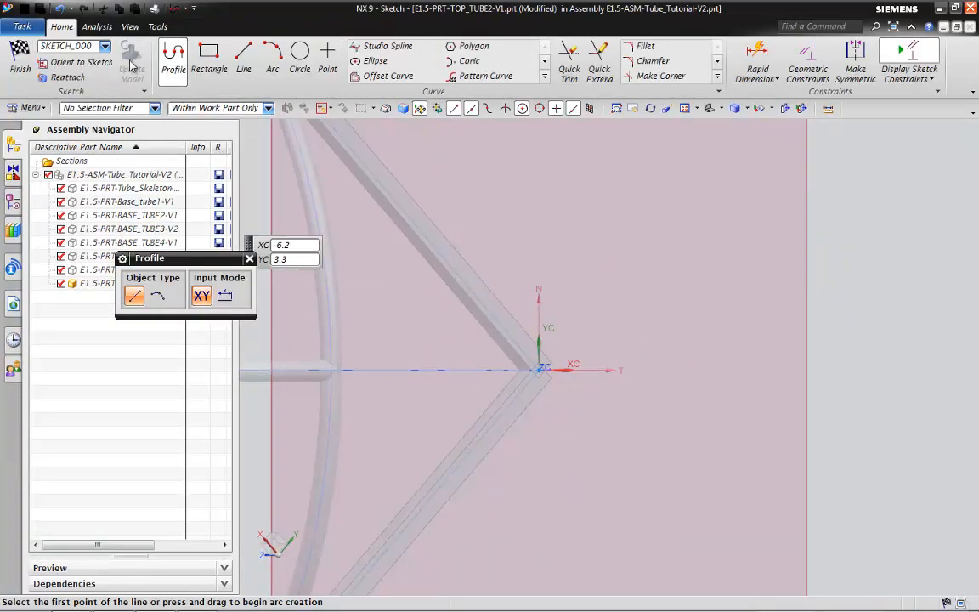
- Sketch two concentric circles about 1.28 in and 2.17 in in diameter, centered on the path point
left_click(299, 55)
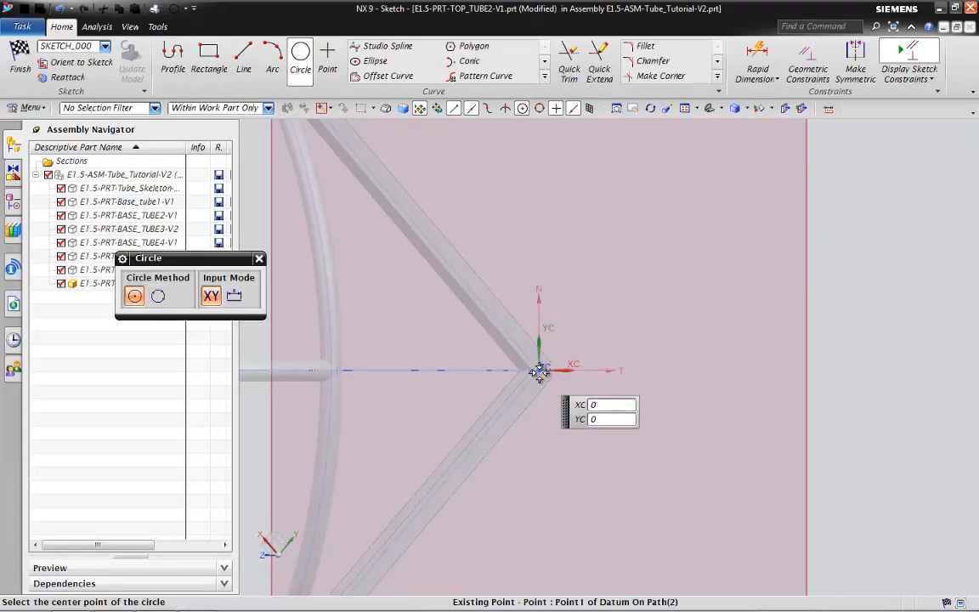
left_click(539, 371)
left_click(579, 343)
left_click(537, 367)
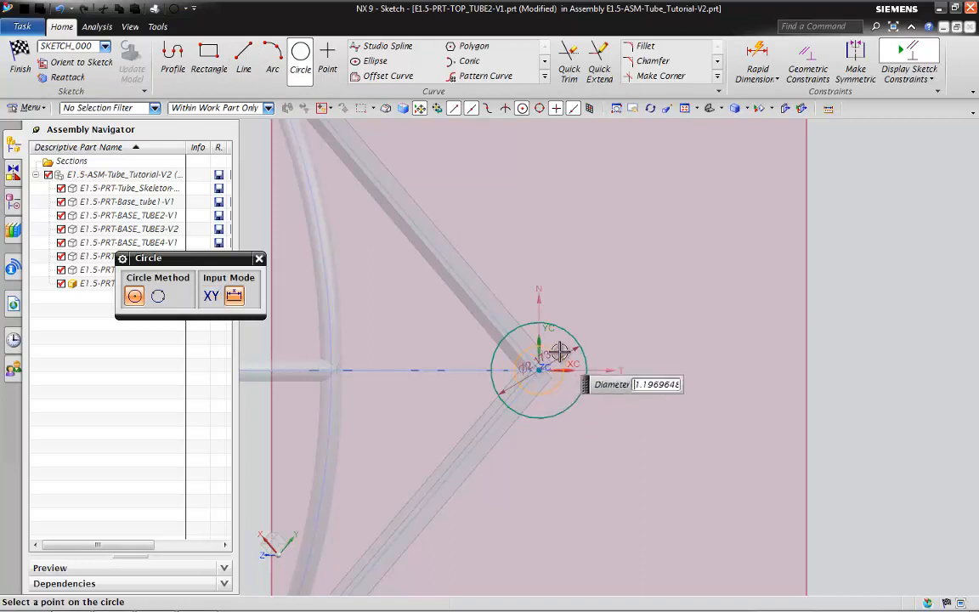
left_click(601, 423)
scroll(624, 408, "up", 3)
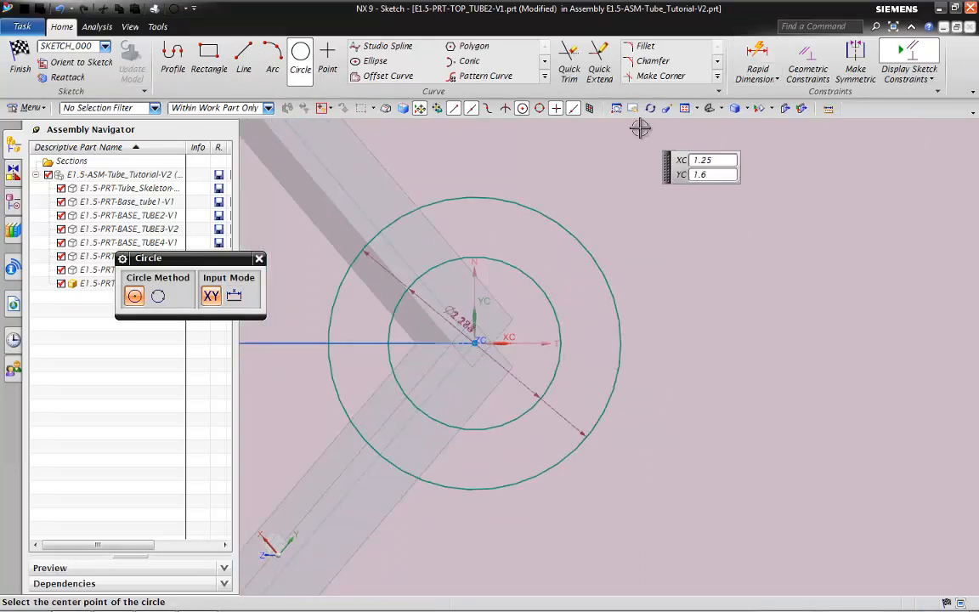
key("Escape")
- Dimension the gap between the two circles as a 0.049 in wall thickness
left_click(756, 60)
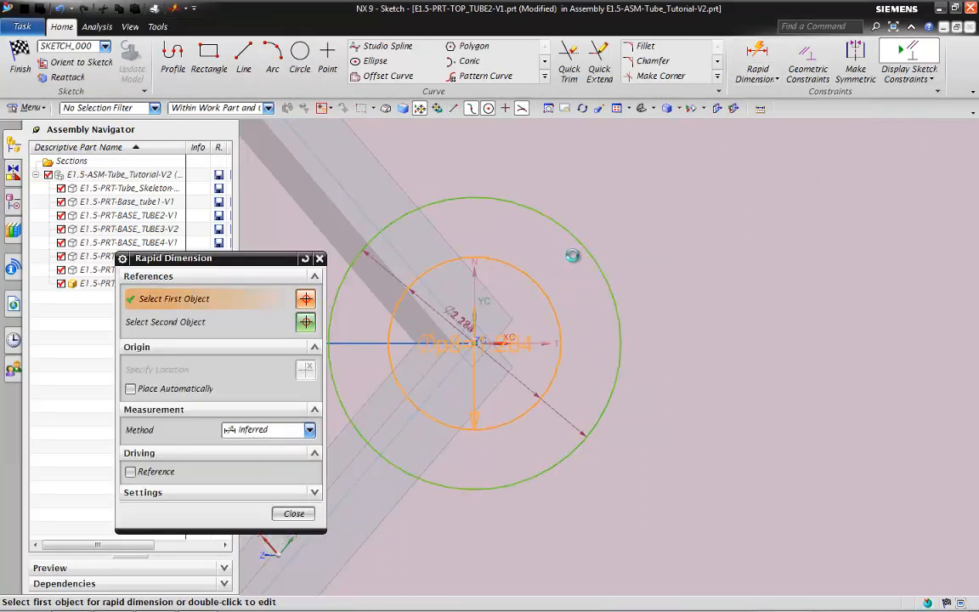
left_click(583, 245)
left_click(644, 260)
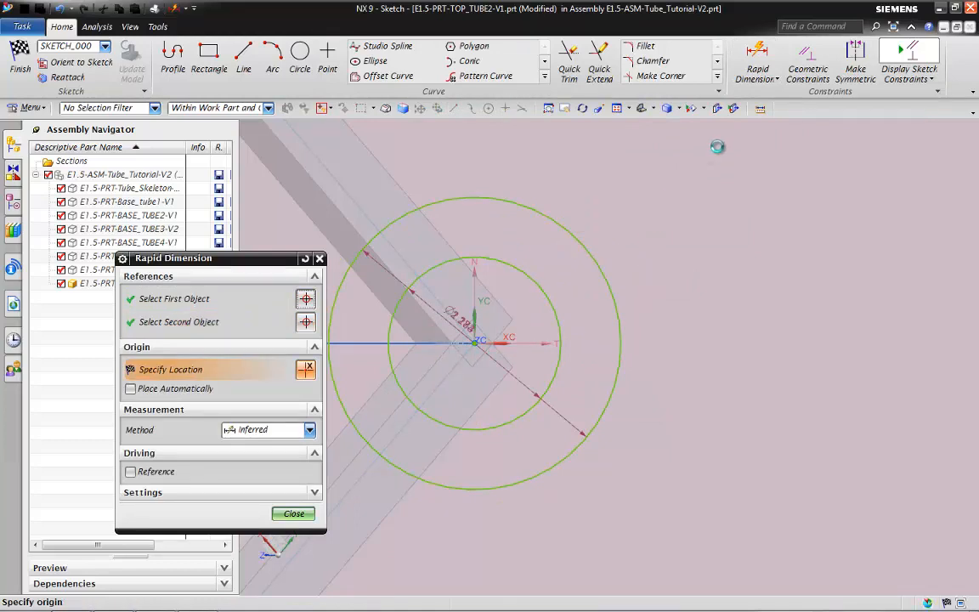
left_click(552, 299)
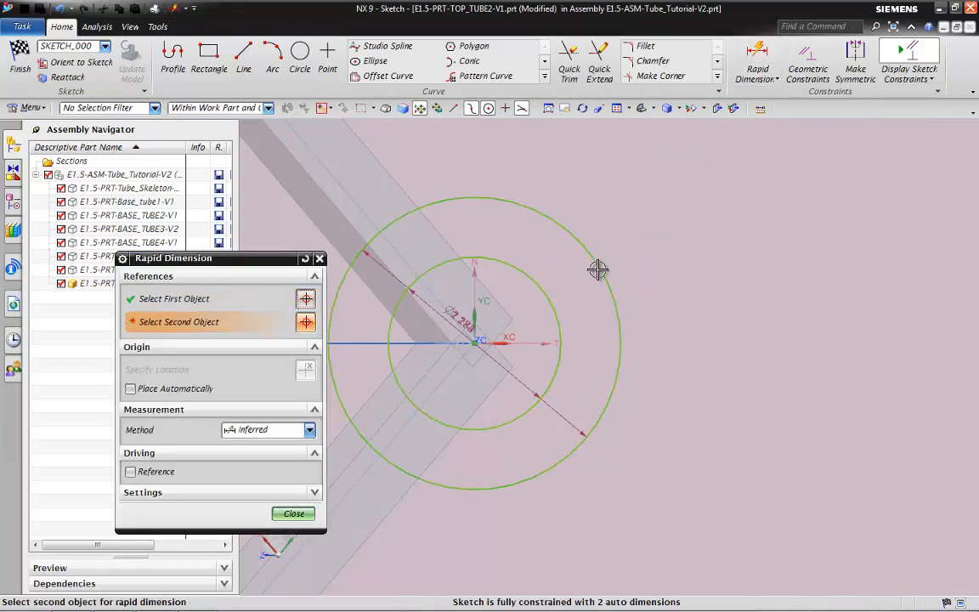
left_click(600, 269)
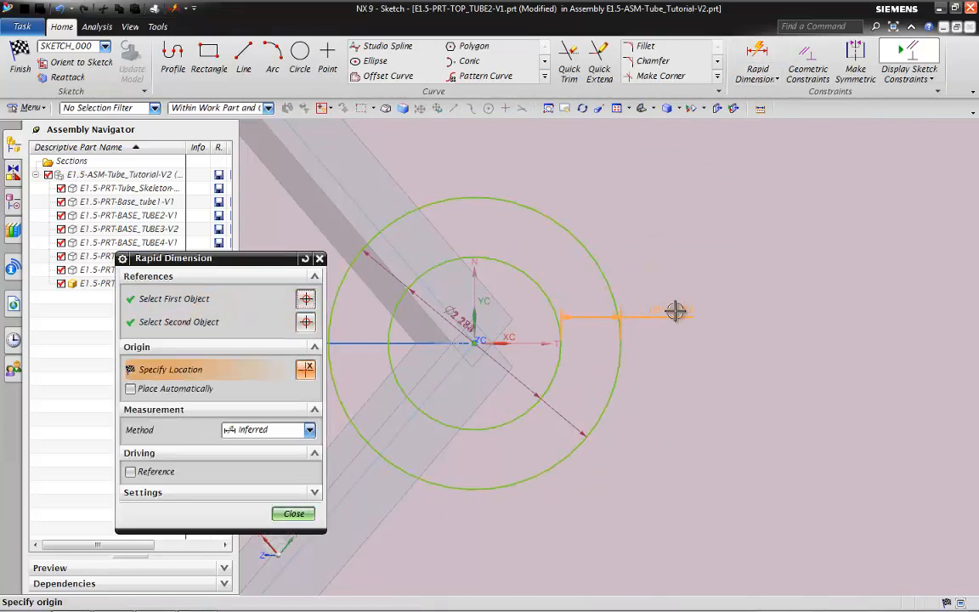
left_click(674, 311)
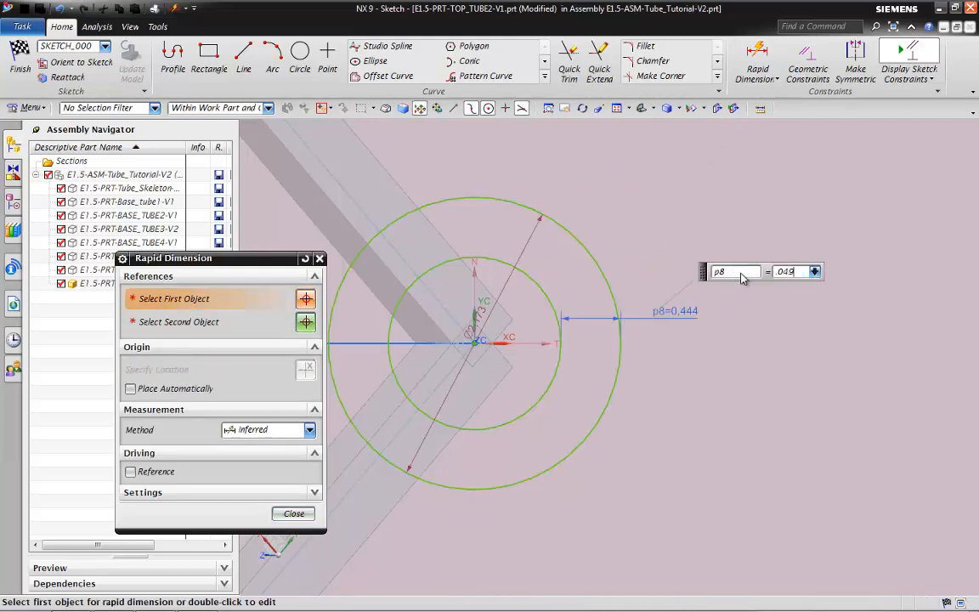
type(".049")
key("Return")
middle_click(515, 272)
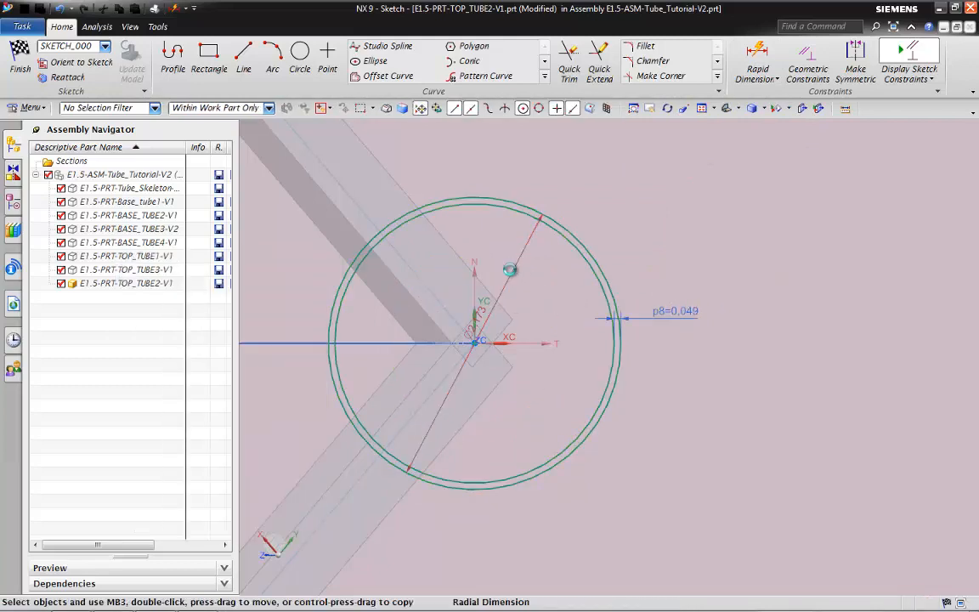
- Set the outer circle's diameter to 0.5 in
left_click(509, 270)
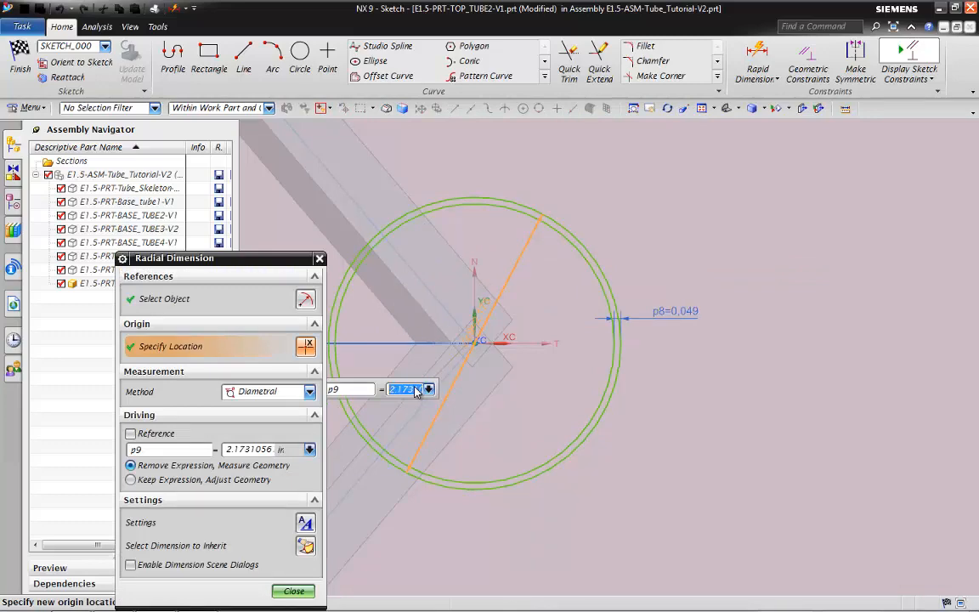
key("Return")
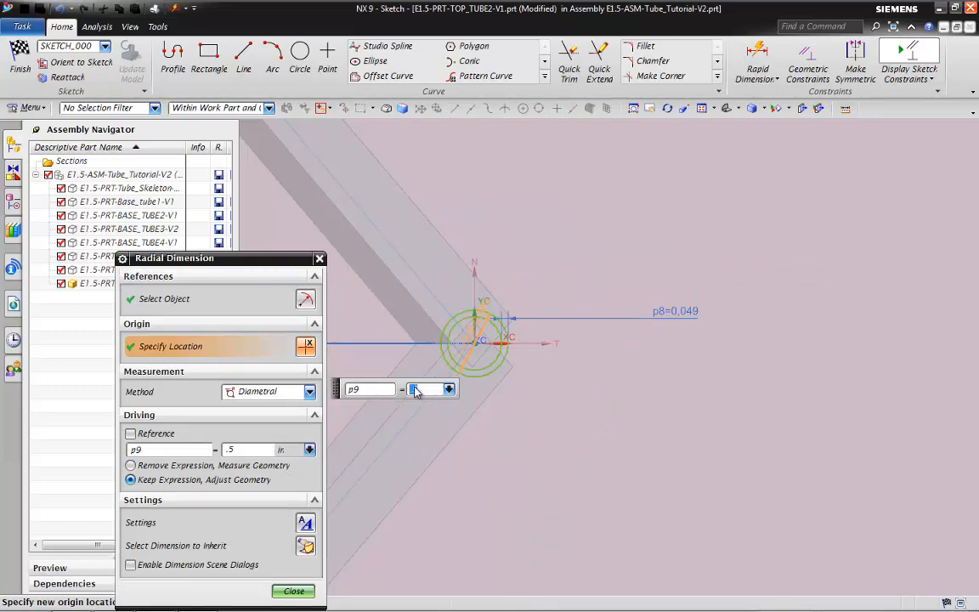
left_click(306, 589)
- Finish the section sketch and create the Variational Sweep from 0 to 50% arc length with Boolean None
left_click(18, 60)
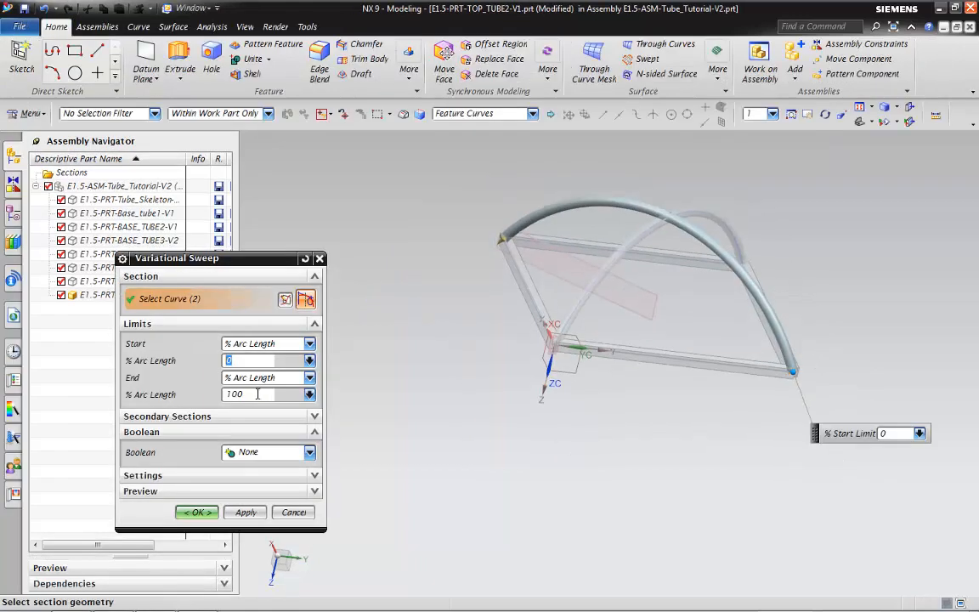
left_click(243, 395)
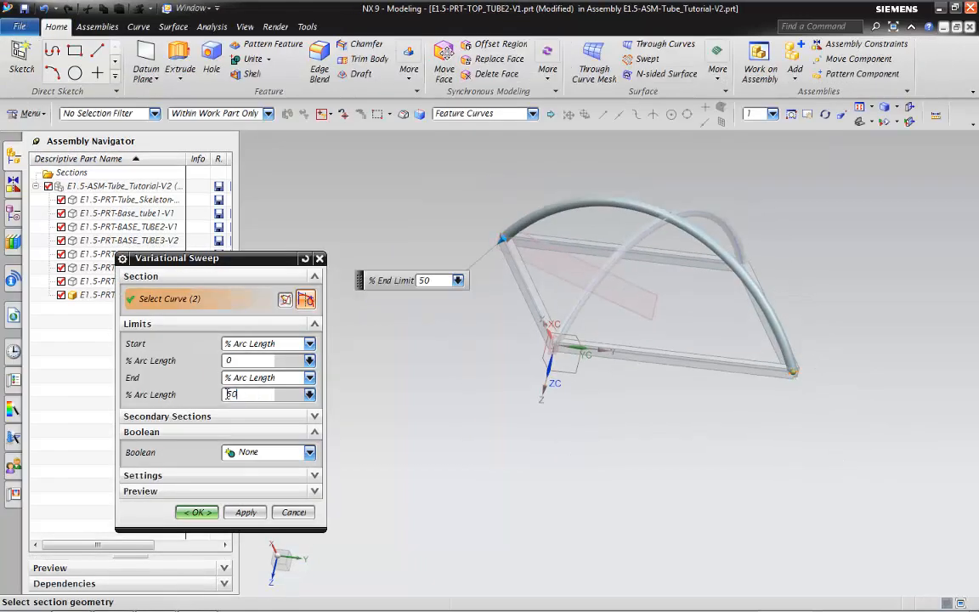
left_click(243, 360)
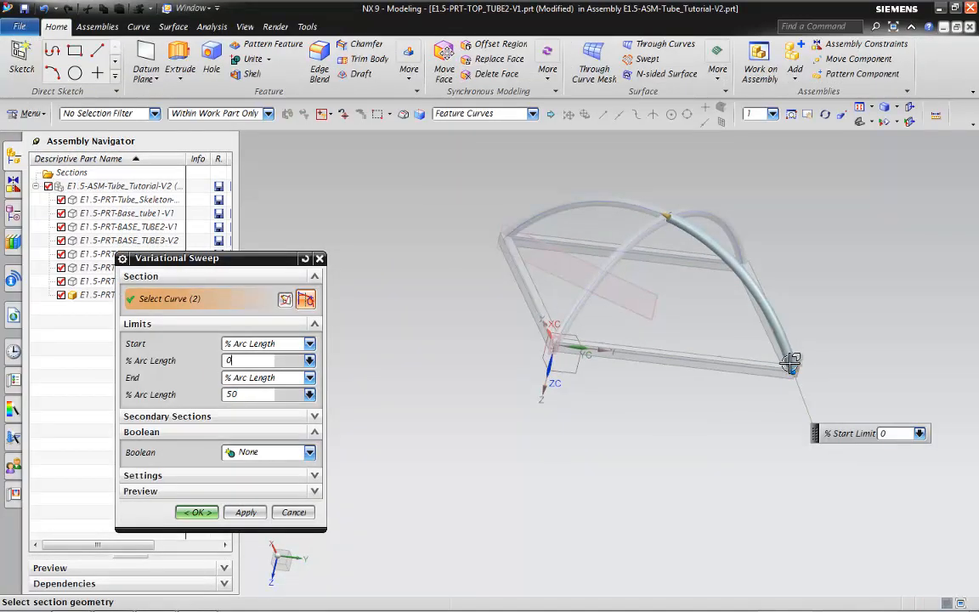
scroll(677, 207, "up", 5)
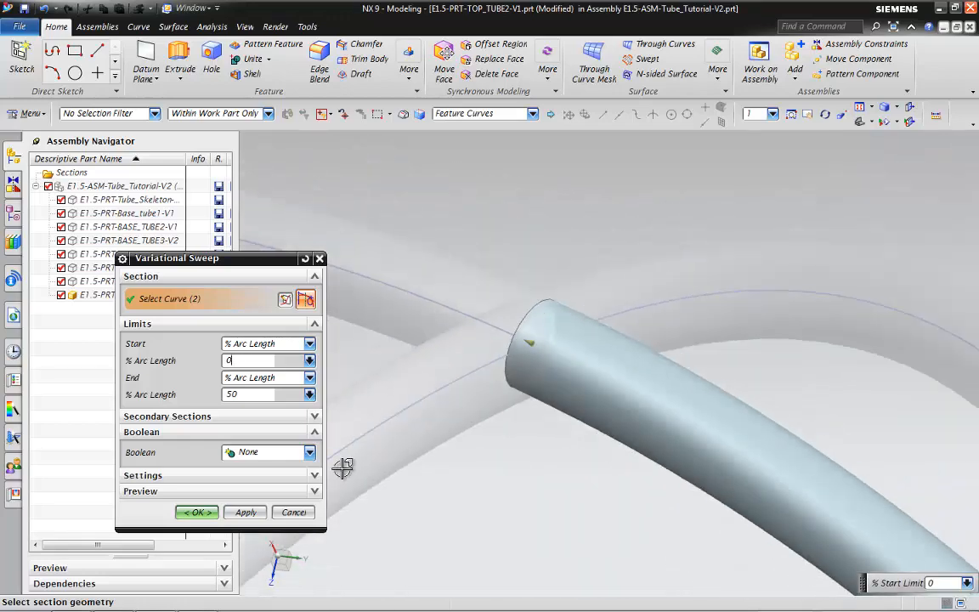
left_click(188, 515)
- Make the top-level assembly E1.5-ASM-Tube_Tutorial-V2 the work part
scroll(684, 242, "down", 8)
middle_click_drag(655, 347, 623, 382)
double_click(81, 174)
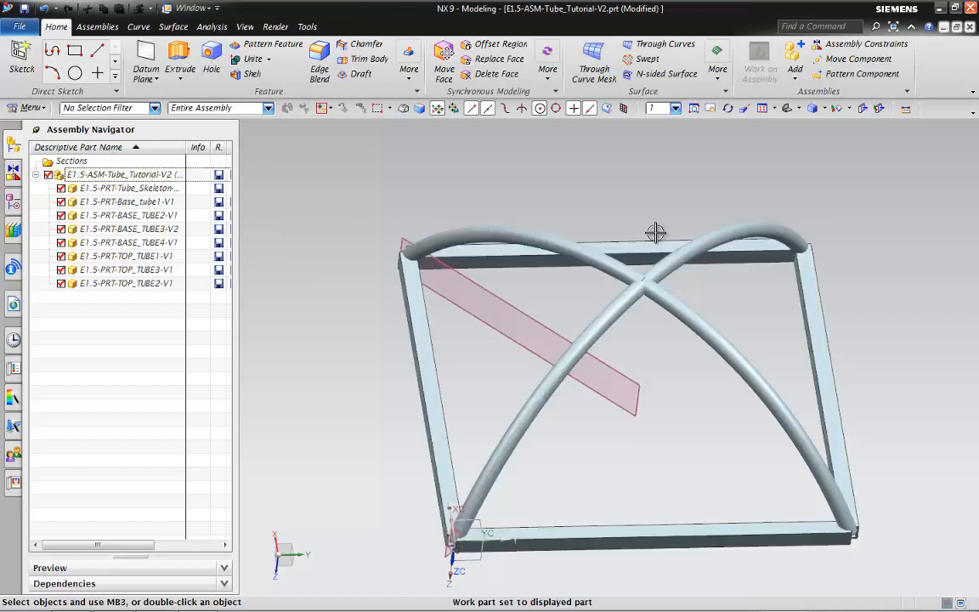
- Examine the crossing of the curved top tubes and the overall frame from several angles
scroll(655, 232, "down", 3)
scroll(695, 344, "up", 3)
scroll(655, 303, "down", 1)
scroll(648, 294, "up", 5)
scroll(640, 292, "down", 3)
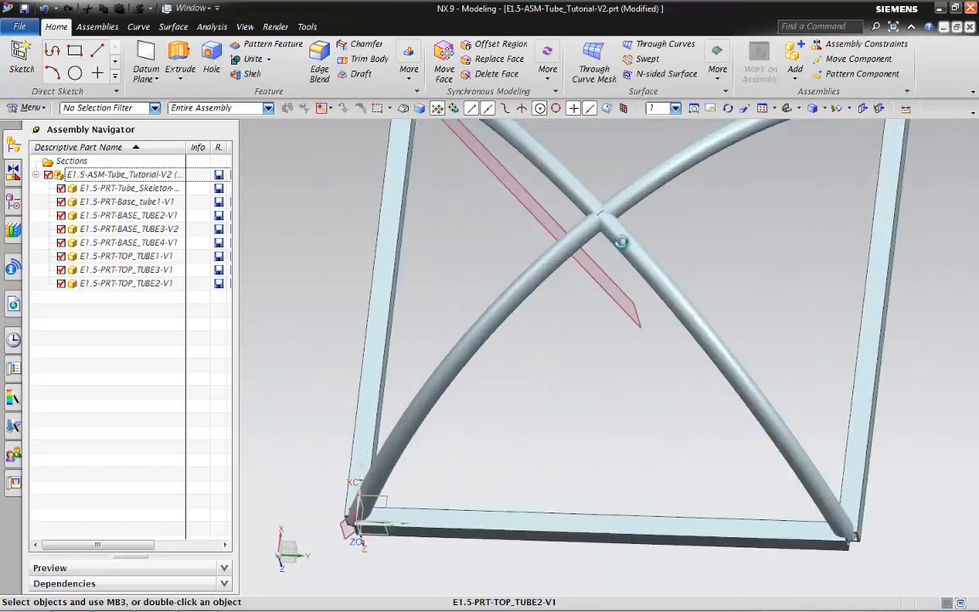
mouse_move(620, 240)
middle_mouse_down()
mouse_move(629, 255)
mouse_move(636, 244)
middle_mouse_up()
scroll(636, 244, "down", 4)
middle_click_drag(719, 374, 634, 295)
scroll(616, 308, "up", 4)
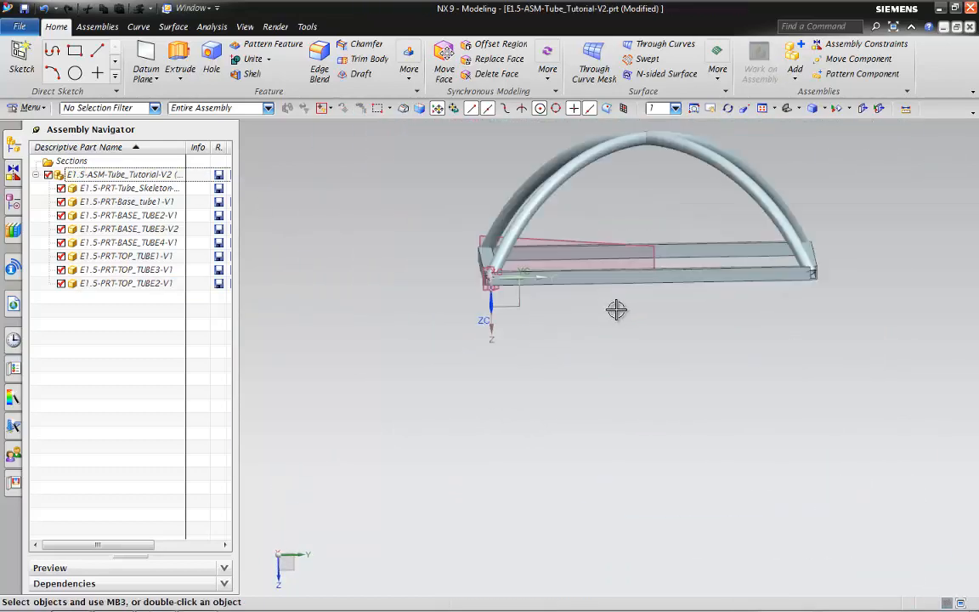
- Examine the frame corners where the curved top tubes run into the square base tubes
middle_click_drag(497, 298, 646, 450)
scroll(651, 459, "up", 6)
middle_click_drag(665, 492, 613, 357)
scroll(709, 467, "down", 1)
middle_click_drag(721, 460, 573, 416)
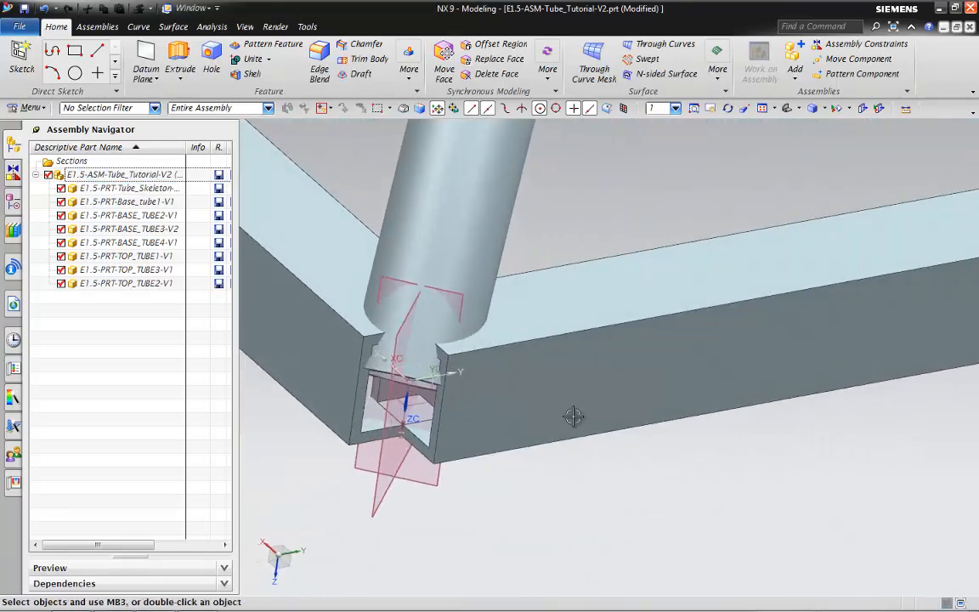
scroll(411, 343, "down", 3)
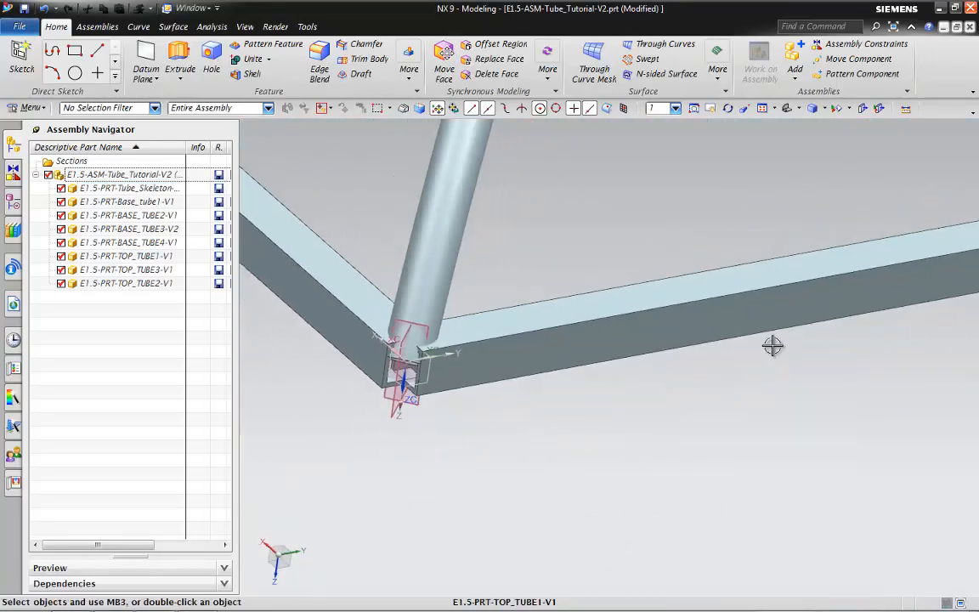
scroll(772, 345, "down", 3)
scroll(945, 282, "up", 6)
middle_click_drag(928, 356, 893, 332)
scroll(893, 332, "down", 6)
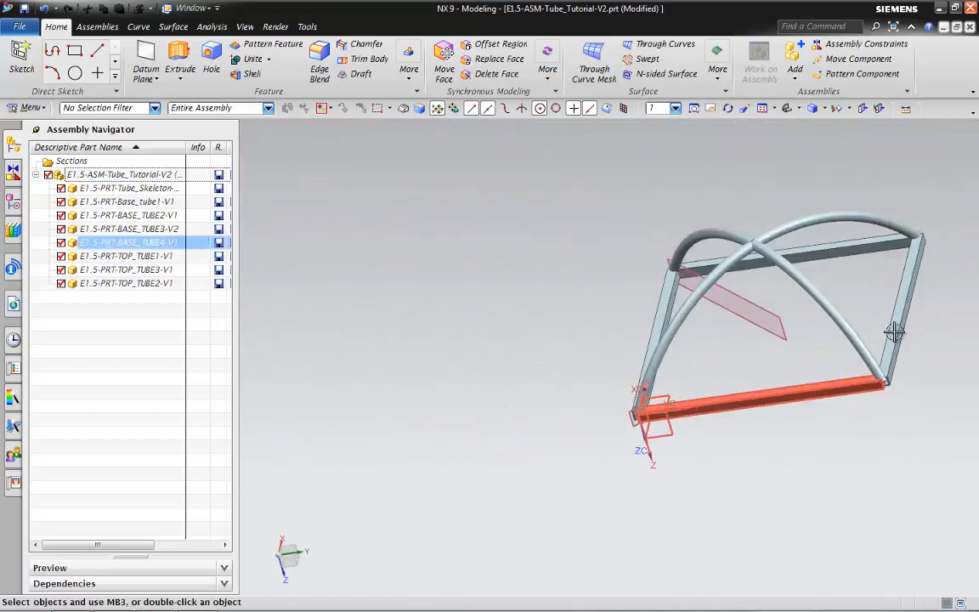
scroll(898, 242, "up", 1)
middle_click_drag(769, 307, 440, 206)
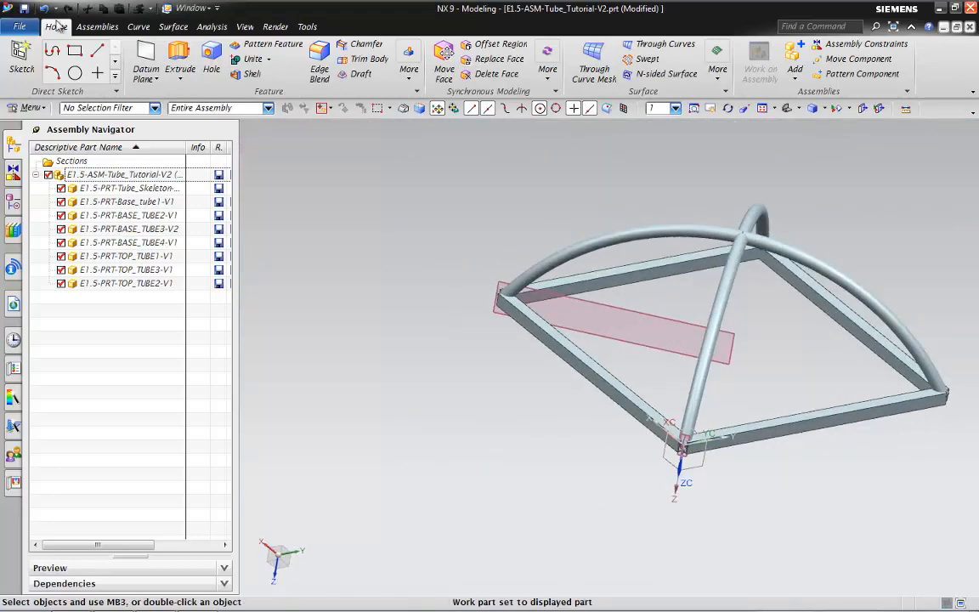
- Save the assembly together with its modified component parts
left_click(23, 8)
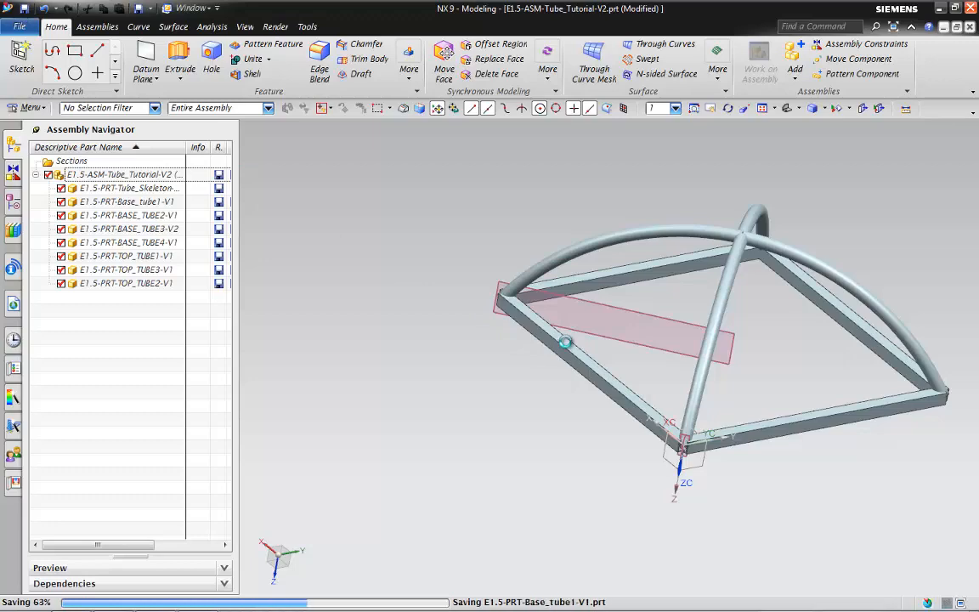
scroll(676, 319, "up", 2)
mouse_move(677, 318)
middle_mouse_down()
mouse_move(690, 317)
mouse_move(669, 302)
middle_mouse_up()
scroll(429, 303, "up", 6)
scroll(386, 283, "down", 6)
middle_click_drag(386, 283, 576, 421)
scroll(576, 421, "down", 5)
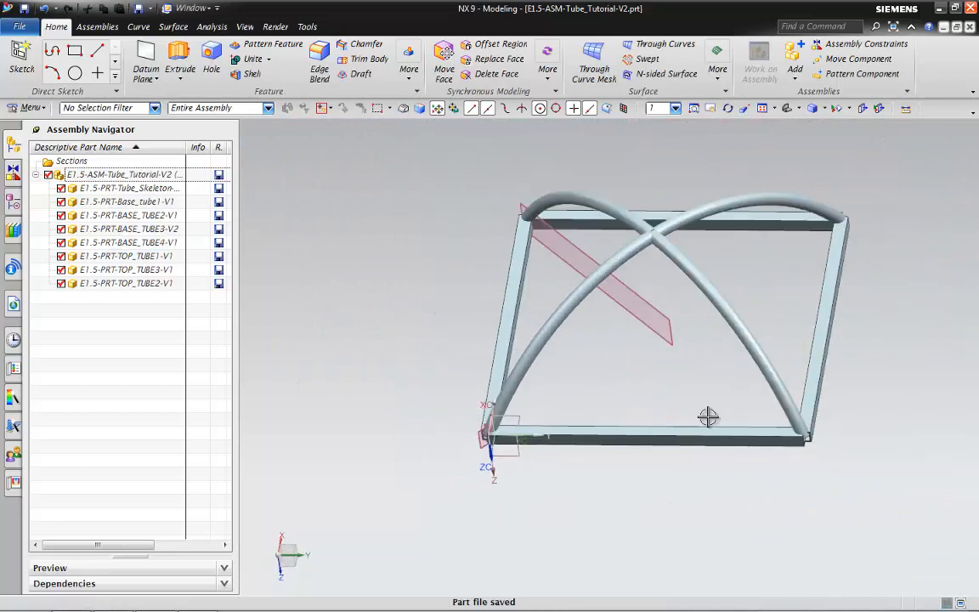
scroll(498, 440, "up", 3)
scroll(497, 435, "down", 1)
mouse_move(497, 436)
middle_mouse_down()
mouse_move(513, 429)
mouse_move(501, 431)
middle_mouse_up()
- Make the component E1.5-PRT-Base_tube1-V1 the work part
left_click(152, 203)
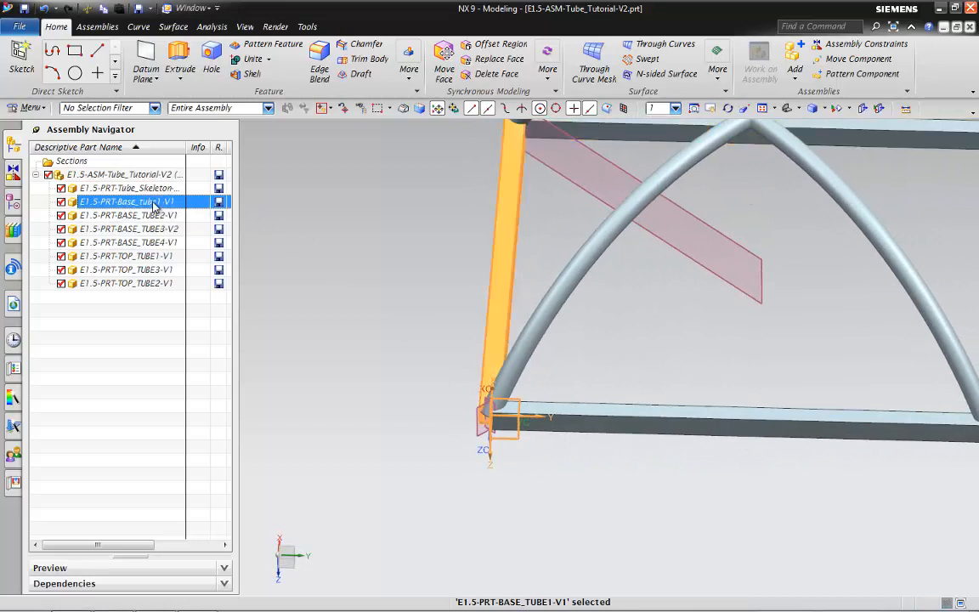
scroll(401, 221, "down", 3)
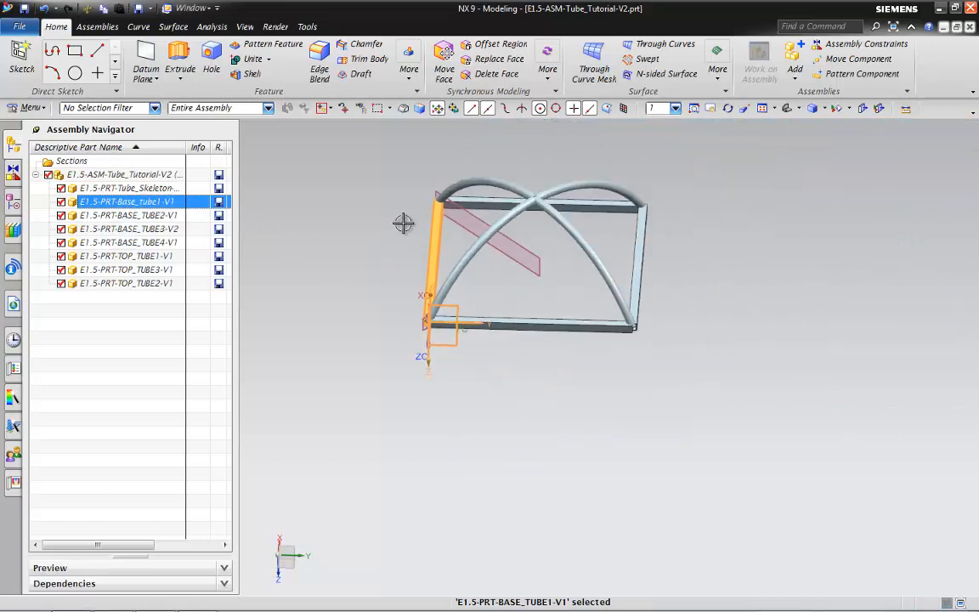
middle_click_drag(402, 220, 423, 263)
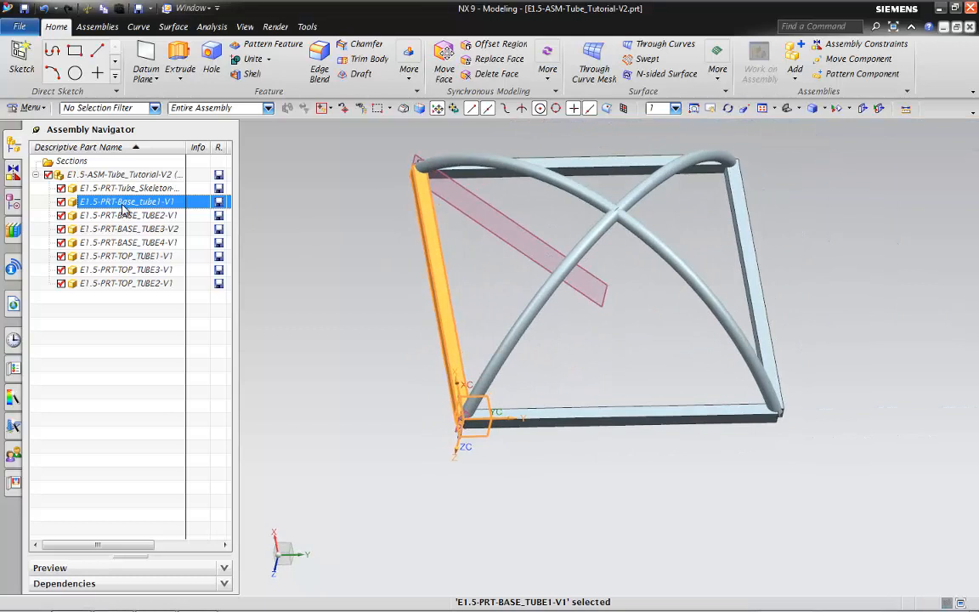
double_click(123, 204)
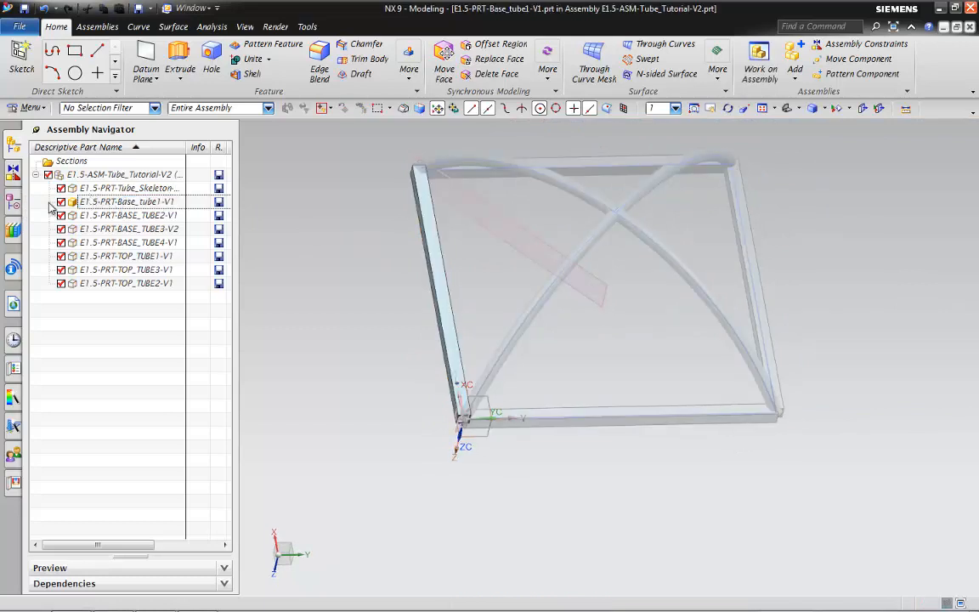
- Edit base tube 1's Variational Sweep, switching its start limit to Arc Length with a value of -.5 in
left_click(13, 203)
double_click(120, 243)
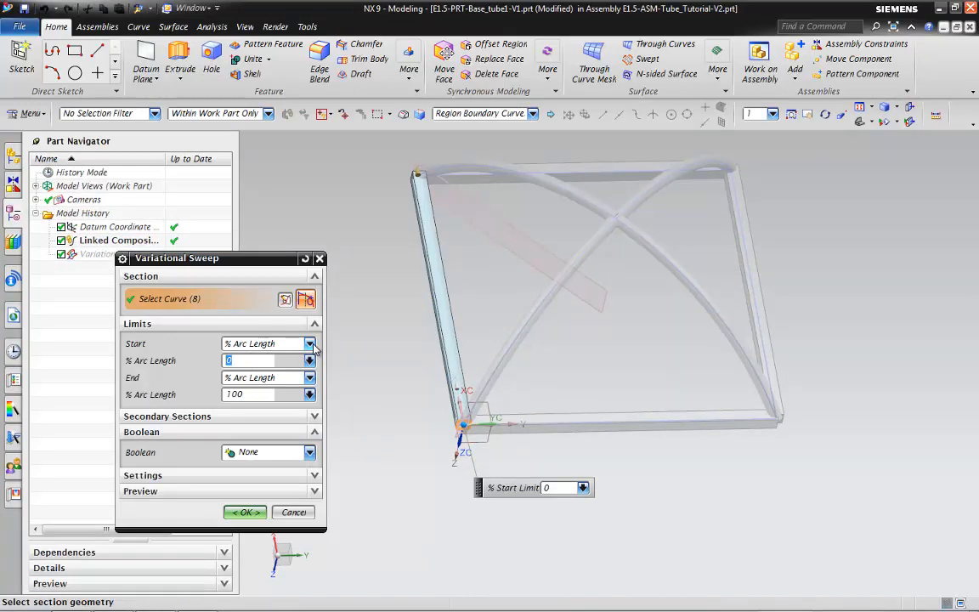
left_click(310, 345)
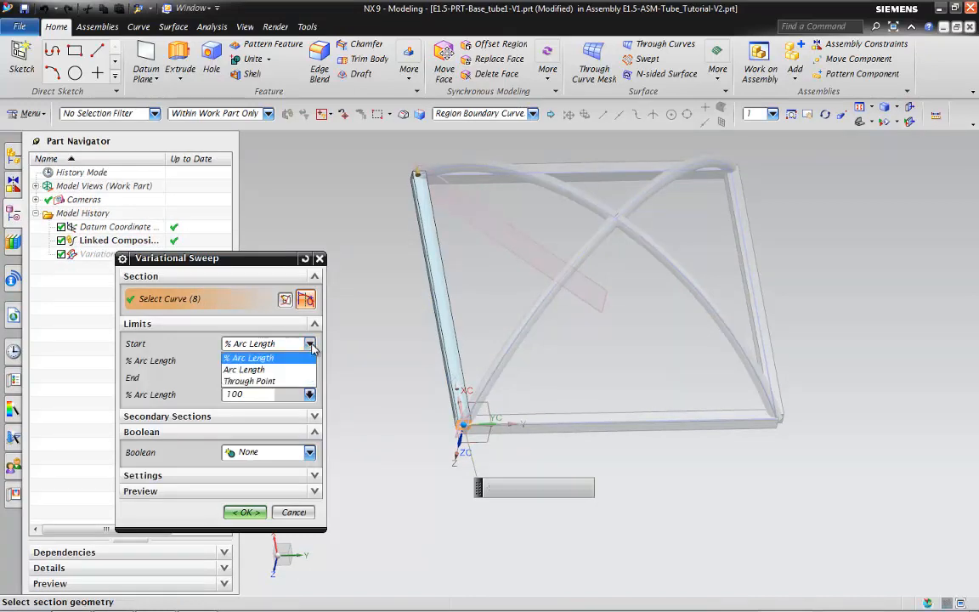
left_click(279, 369)
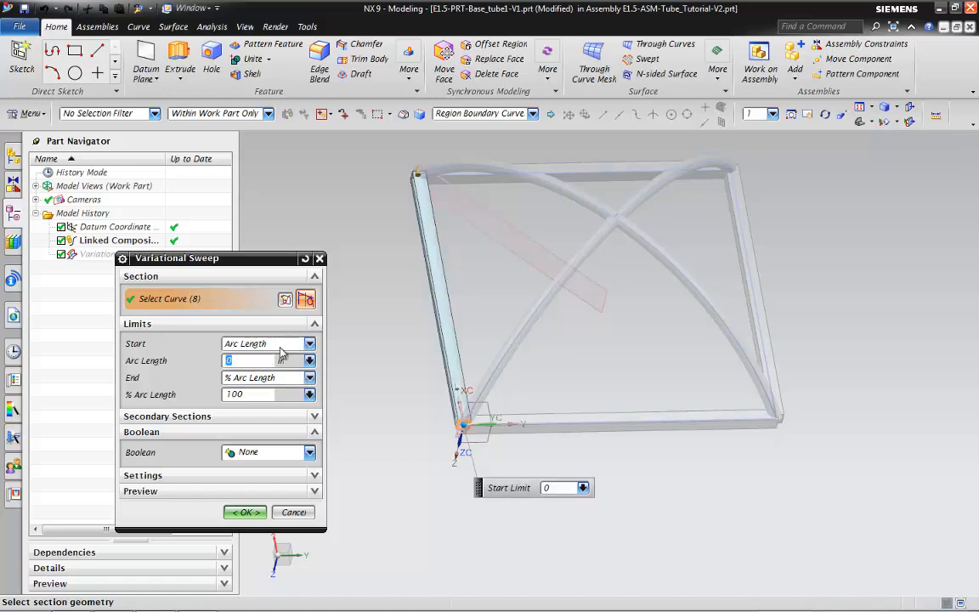
scroll(410, 276, "down", 4)
scroll(426, 230, "up", 6)
middle_click_drag(382, 312, 478, 332)
scroll(463, 322, "down", 8)
scroll(452, 397, "up", 4)
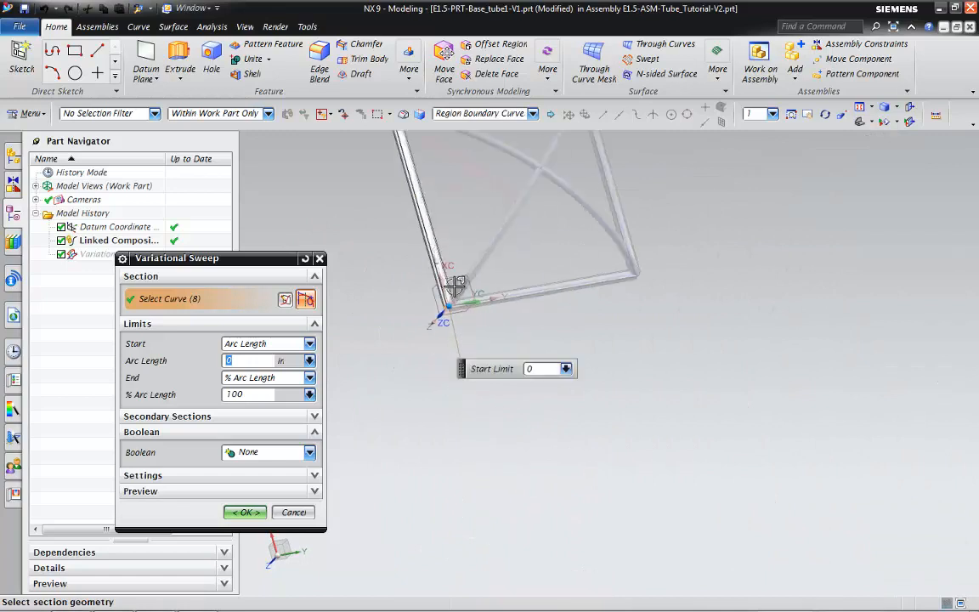
scroll(433, 357, "up", 4)
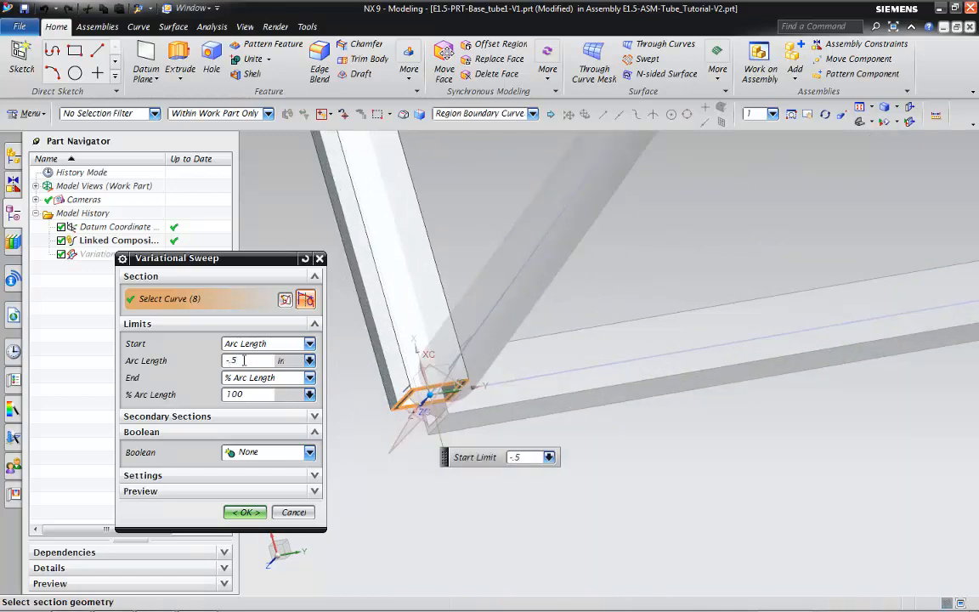
- Set the sweep's start limit to -.25 in, keep the end limit as % Arc Length, and accept the edit
left_click(266, 382)
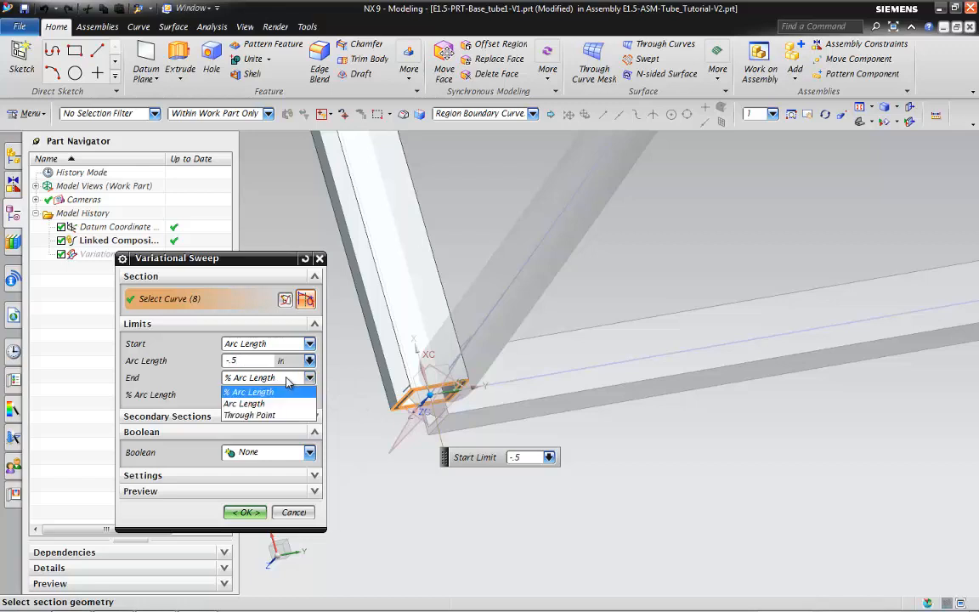
left_click(255, 392)
left_click(240, 359)
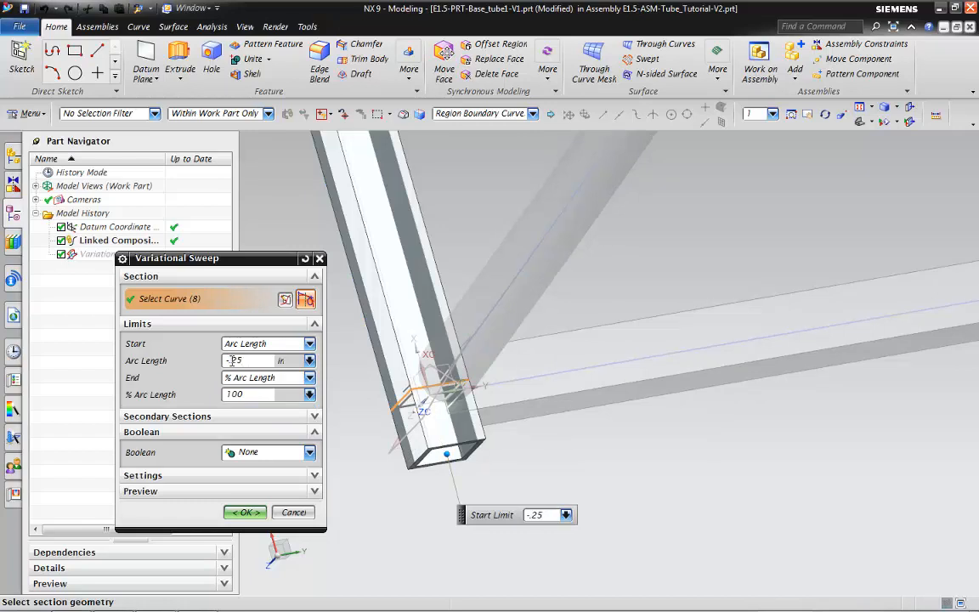
left_click(266, 377)
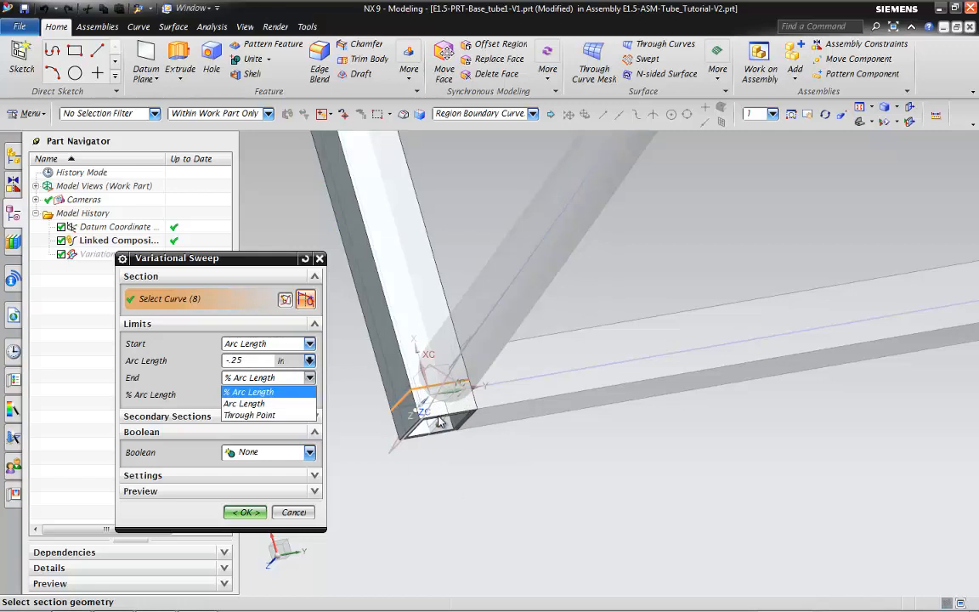
left_click(255, 392)
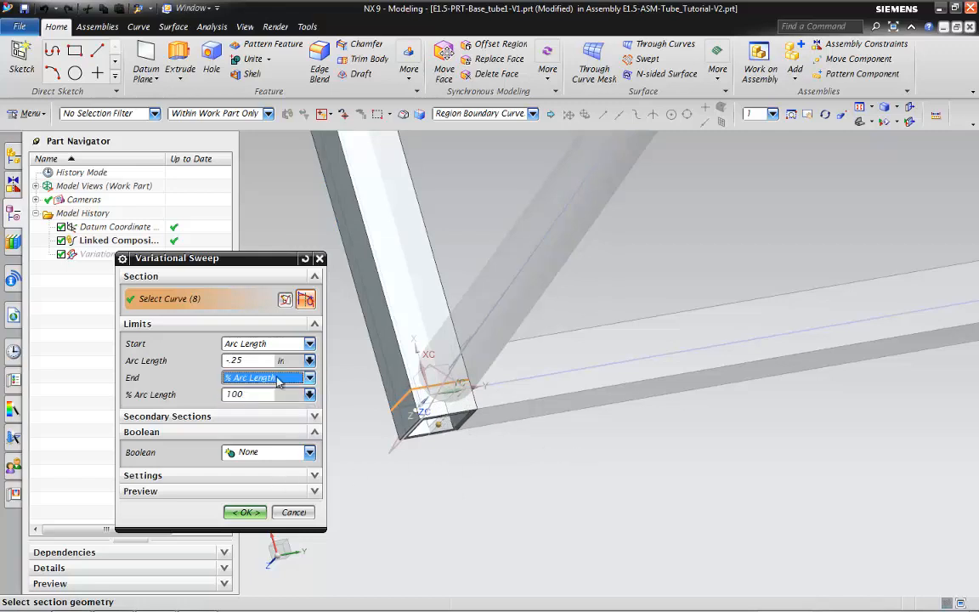
scroll(396, 259, "down", 5)
scroll(397, 260, "up", 5)
left_click(245, 511)
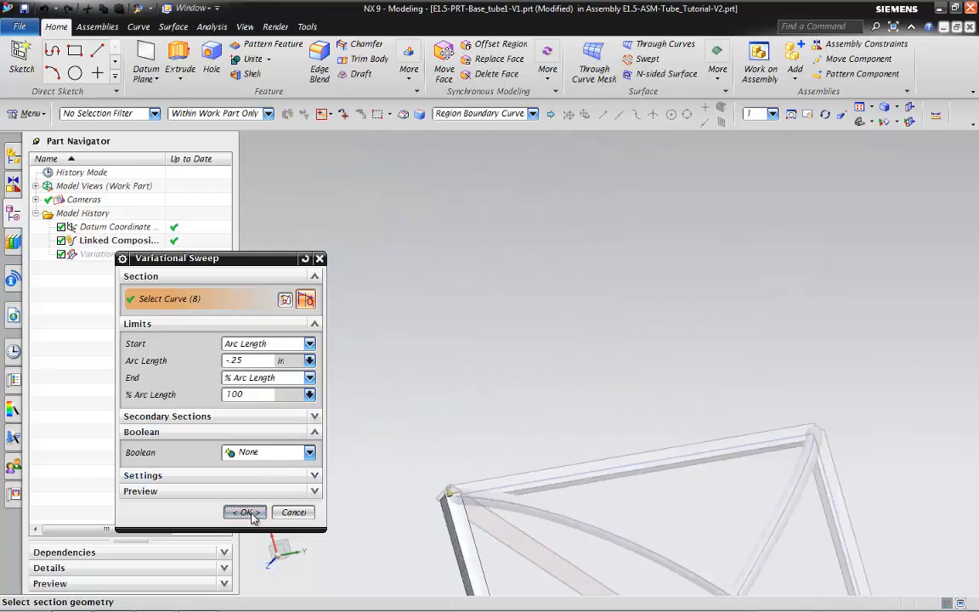
- Examine both ends of base tube 1 where it meets the adjoining frame tubes
scroll(521, 469, "down", 5)
scroll(521, 470, "up", 10)
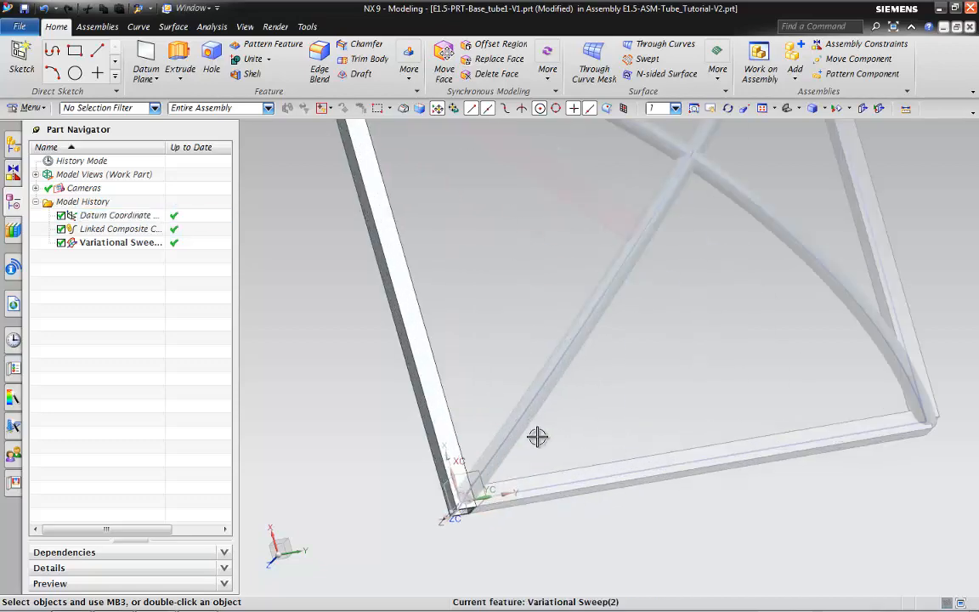
scroll(537, 437, "down", 1)
middle_click_drag(537, 437, 522, 430)
scroll(523, 430, "down", 3)
scroll(443, 275, "up", 4)
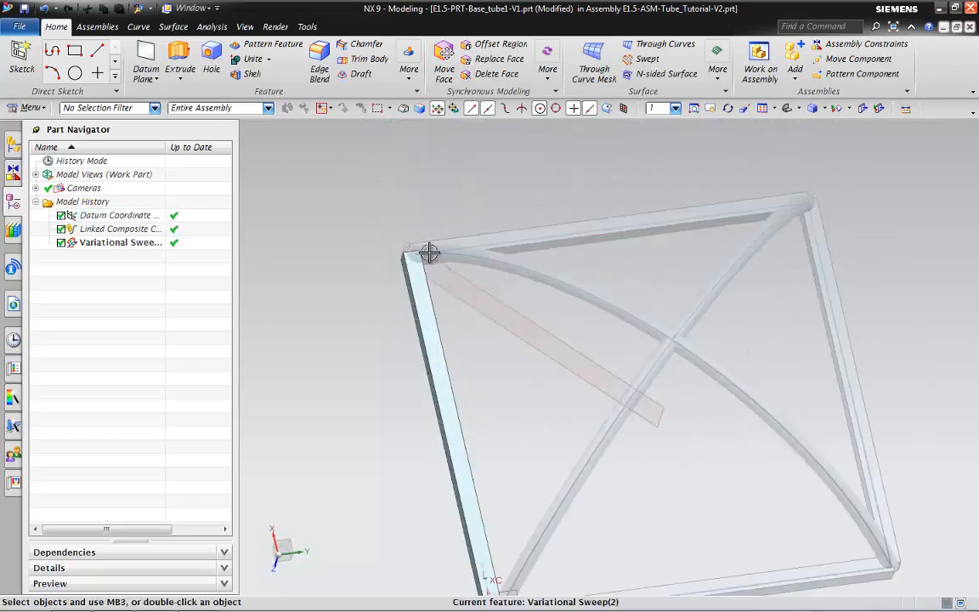
scroll(350, 251, "down", 3)
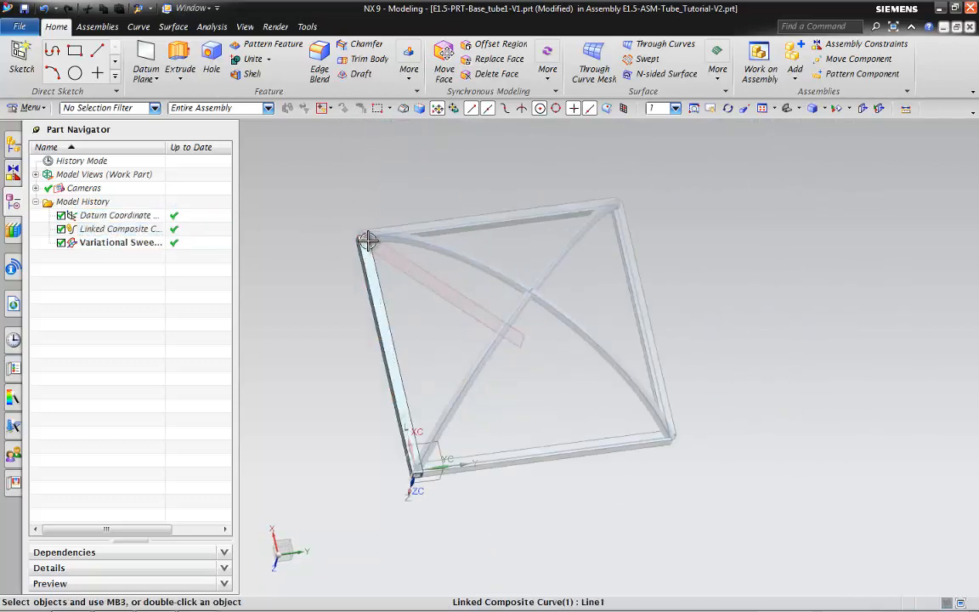
scroll(359, 233, "up", 4)
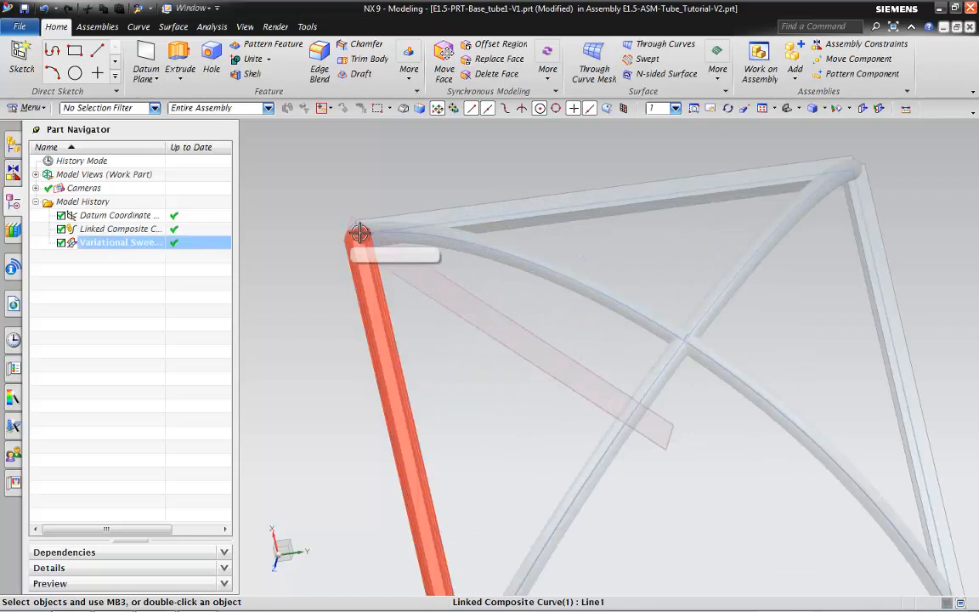
- Edit base tube 1's Variational Sweep so its end limit uses Arc Length at 12.5 in
left_click(146, 243)
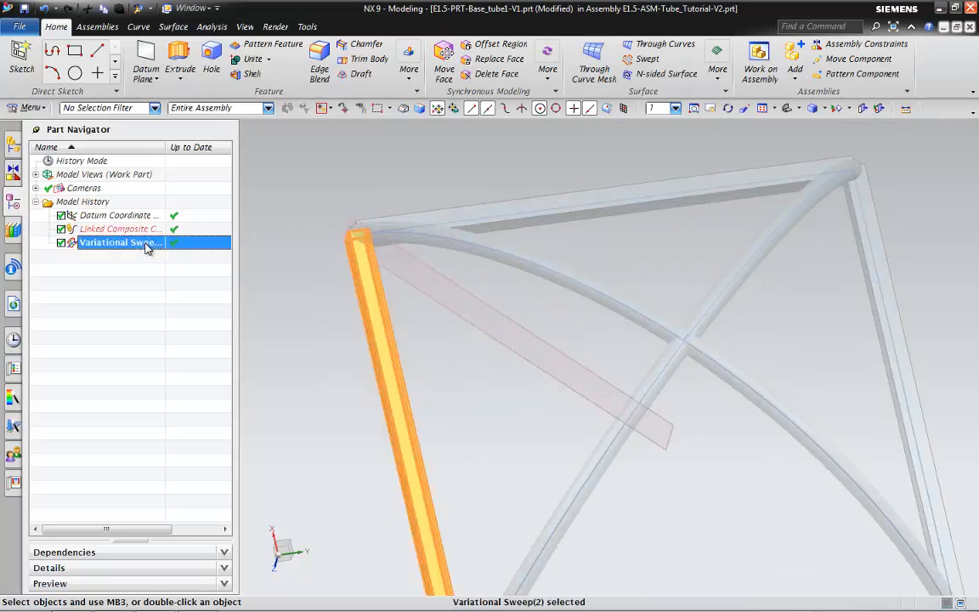
right_click(145, 243)
left_click(108, 254)
double_click(109, 242)
left_click(255, 377)
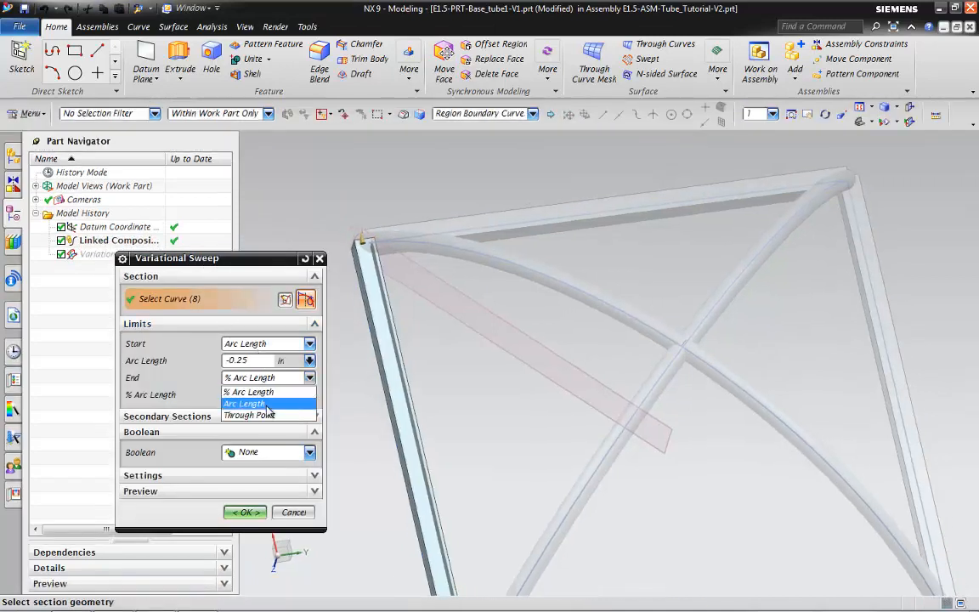
left_click(254, 399)
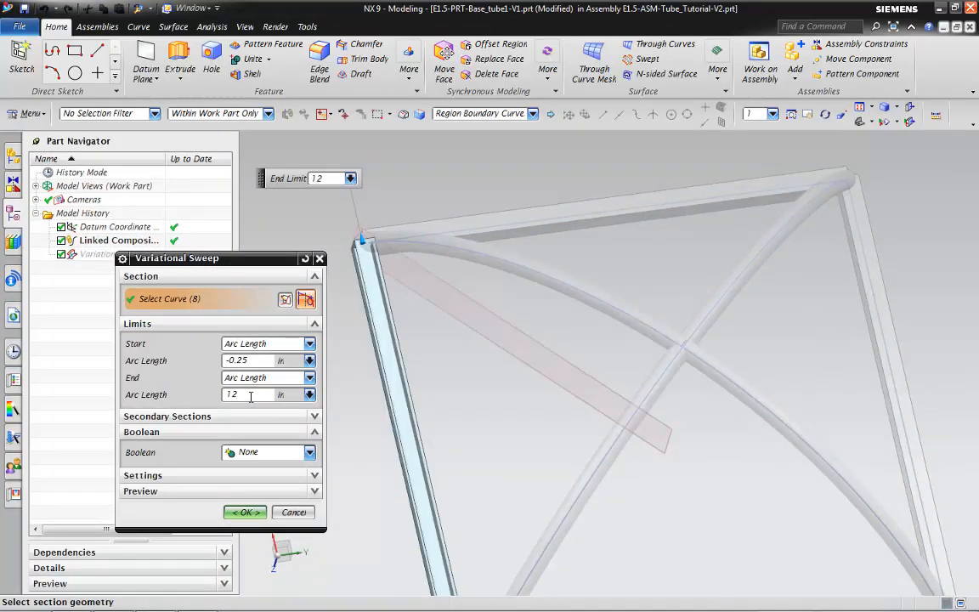
left_click(237, 514)
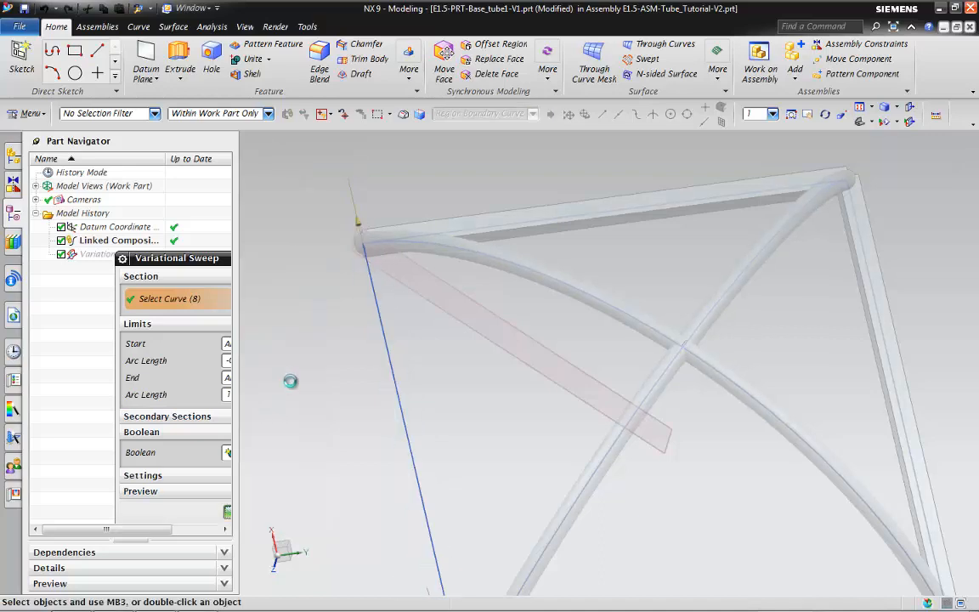
- Readjust the end limit of base tube 1's sweep so the tube finishes flush with the adjoining tube
left_click(136, 243)
double_click(136, 243)
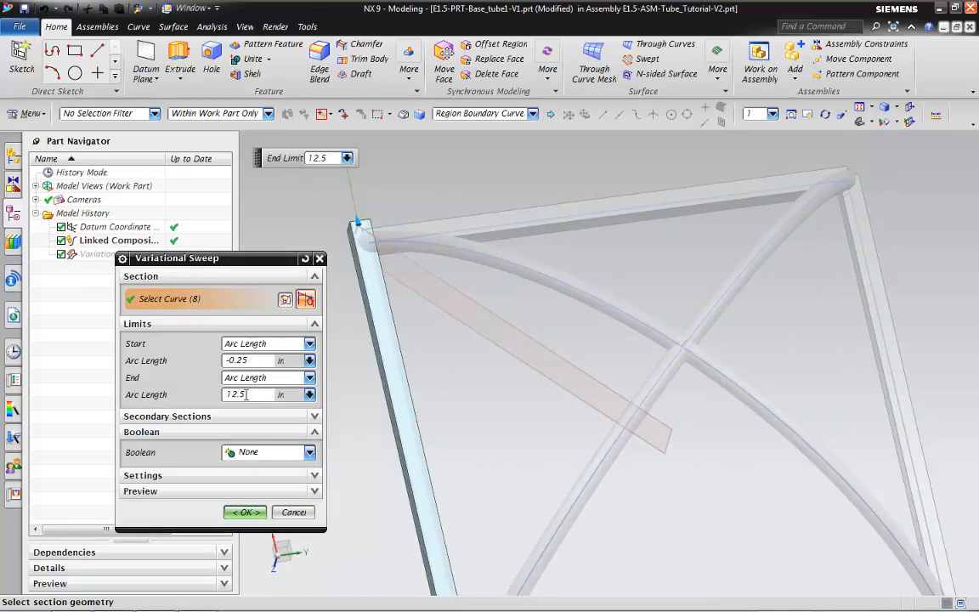
left_click(245, 514)
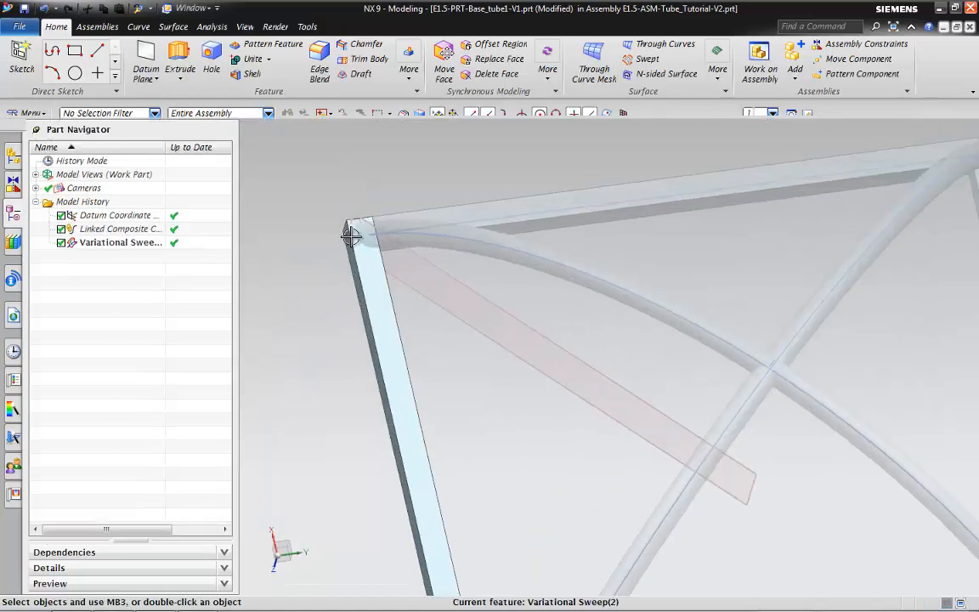
- Check both corners of base tube 1 and the overall frame from another angle
scroll(376, 202, "up", 3)
scroll(375, 259, "down", 5)
key("Escape")
scroll(425, 425, "up", 3)
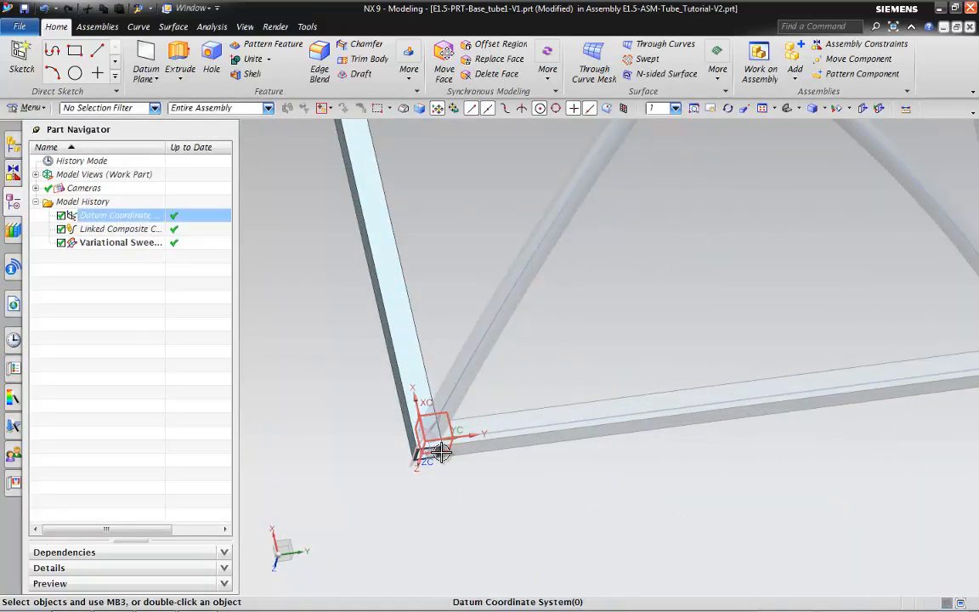
scroll(399, 246, "down", 3)
scroll(586, 384, "down", 3)
scroll(586, 384, "up", 5)
middle_click_drag(586, 384, 525, 415)
- Make E1.5-PRT-BASE_TUBE3-V2 the work part and set its Variational Sweep's start limit to Arc Length at -.25 in
left_click(13, 146)
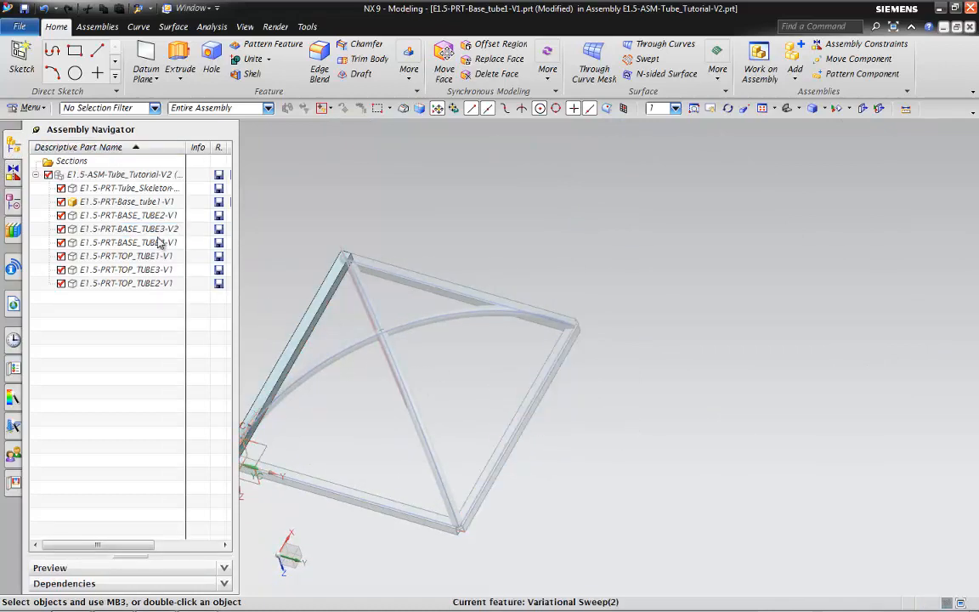
double_click(160, 230)
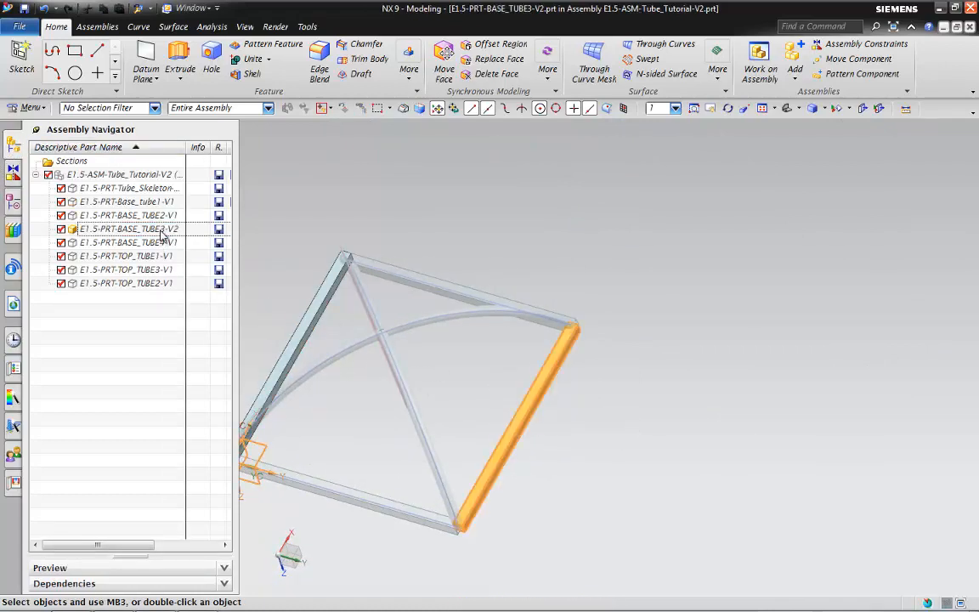
left_click(19, 206)
double_click(118, 243)
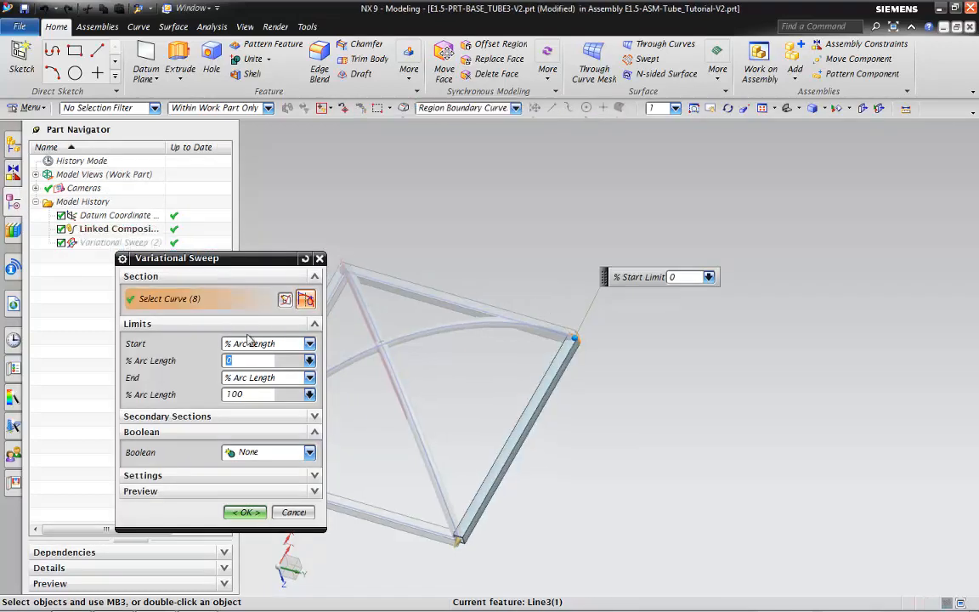
left_click(263, 343)
left_click(246, 369)
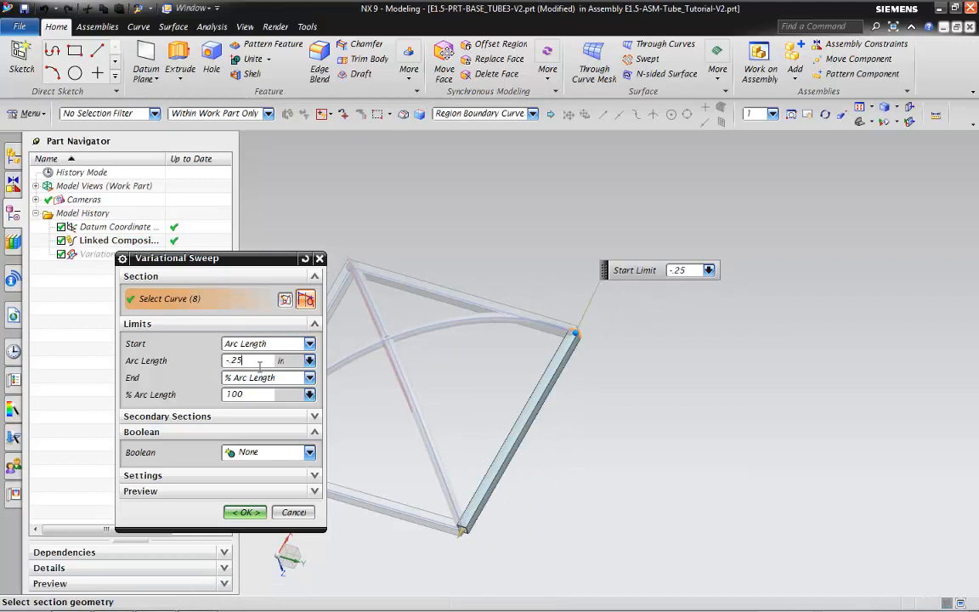
- Set the end limit of base tube 3's sweep to Arc Length at 12.25 in and accept the edit
left_click(266, 380)
left_click(255, 401)
left_click(252, 394)
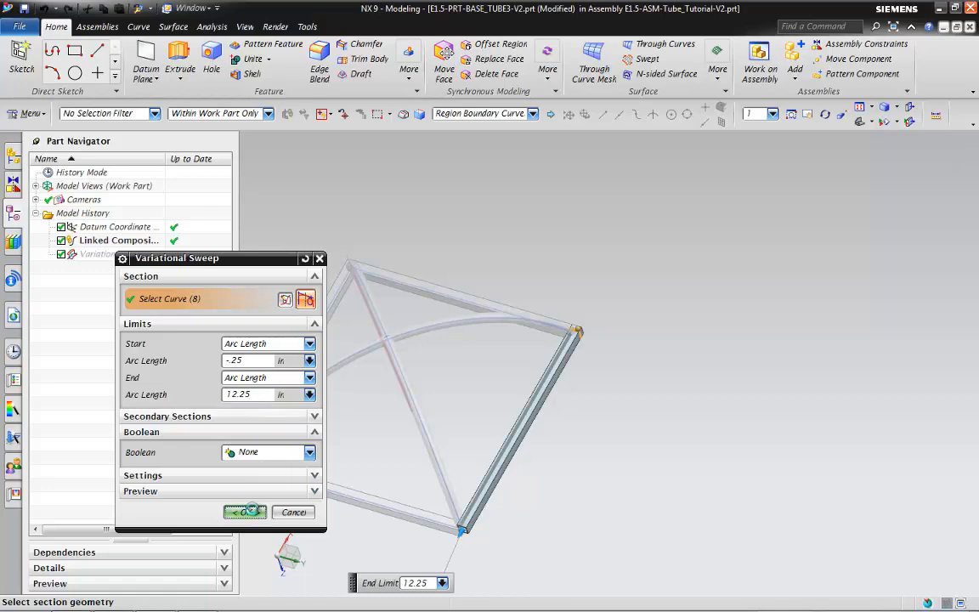
left_click(246, 512)
scroll(518, 421, "up", 5)
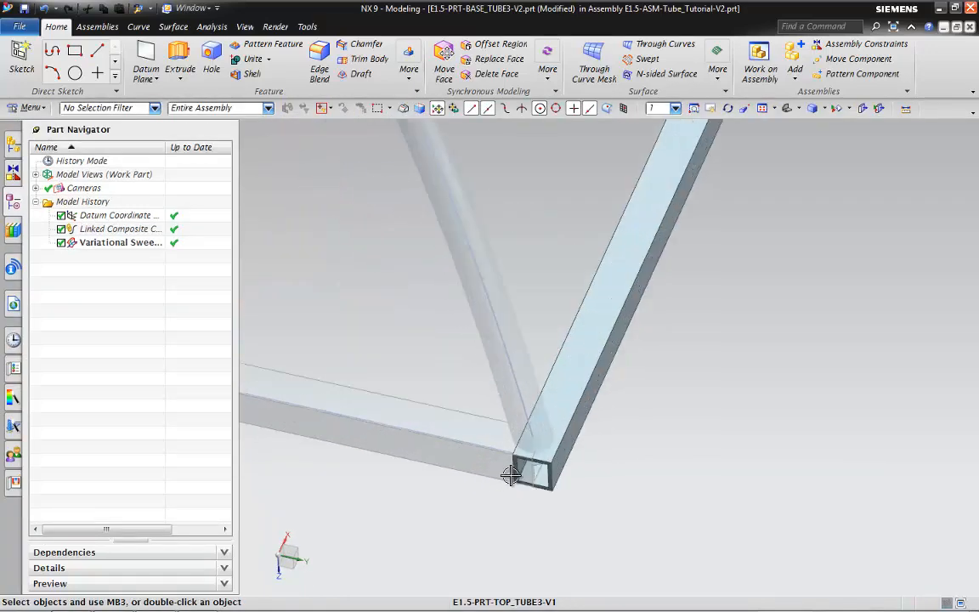
scroll(586, 439, "down", 5)
scroll(328, 405, "up", 5)
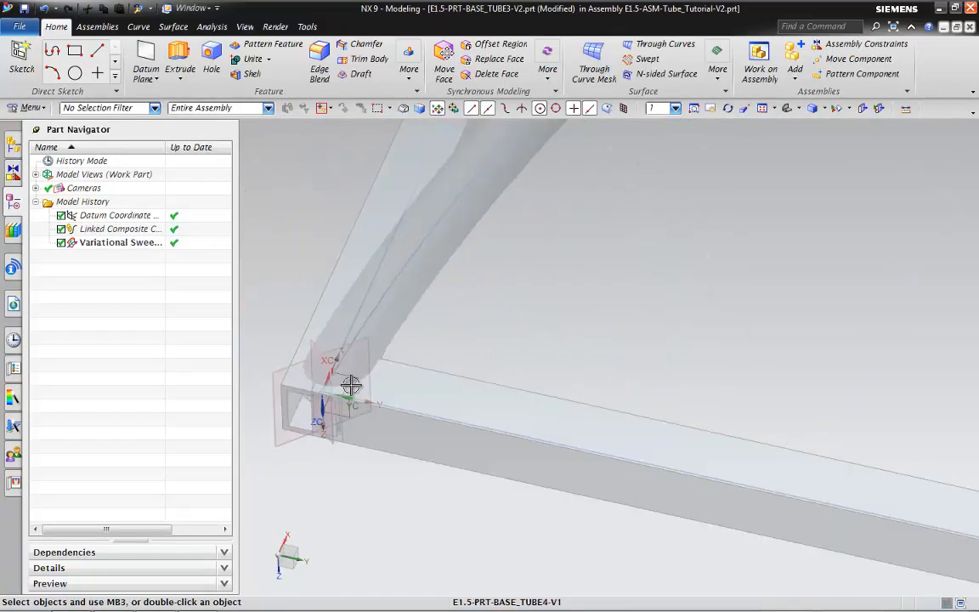
scroll(351, 387, "down", 5)
- Make the top-level assembly E1.5-ASM-Tube_Tutorial-V2 the work part and inspect the frame's tubes and corners
left_click(17, 142)
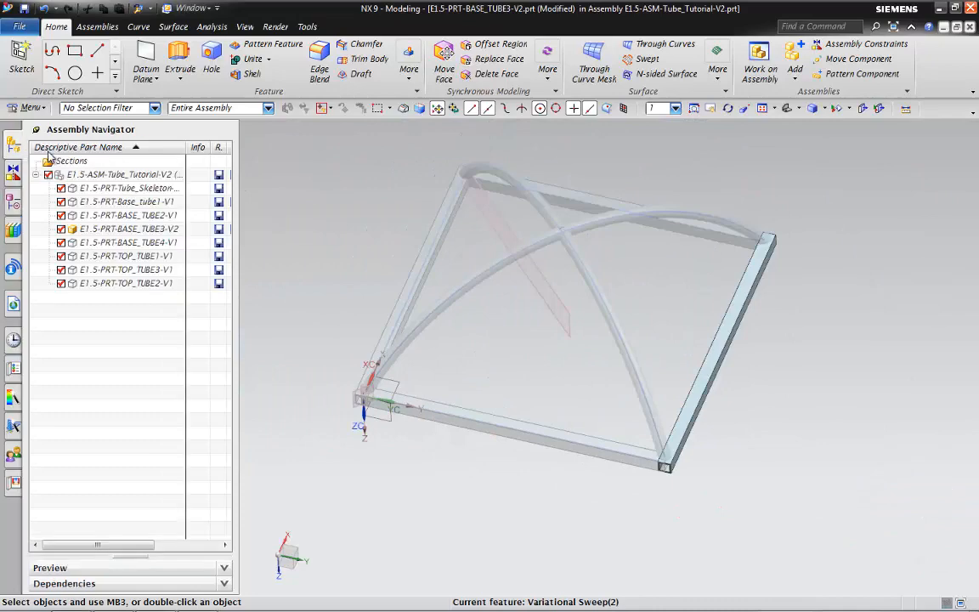
double_click(109, 177)
scroll(454, 170, "up", 5)
middle_click_drag(525, 255, 481, 341)
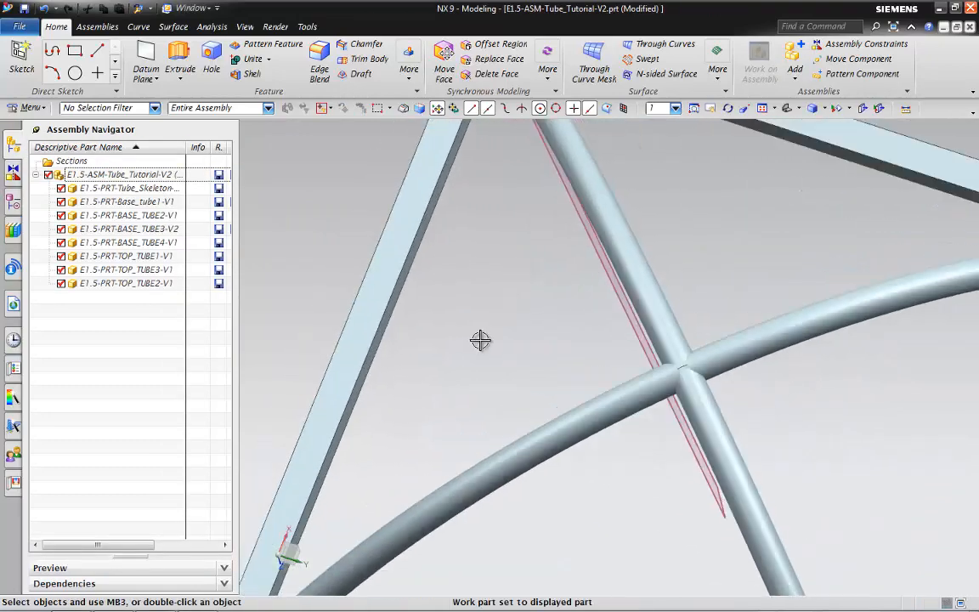
scroll(480, 341, "down", 5)
mouse_move(543, 284)
middle_mouse_down()
mouse_move(550, 341)
mouse_move(542, 283)
middle_mouse_up()
scroll(622, 324, "up", 5)
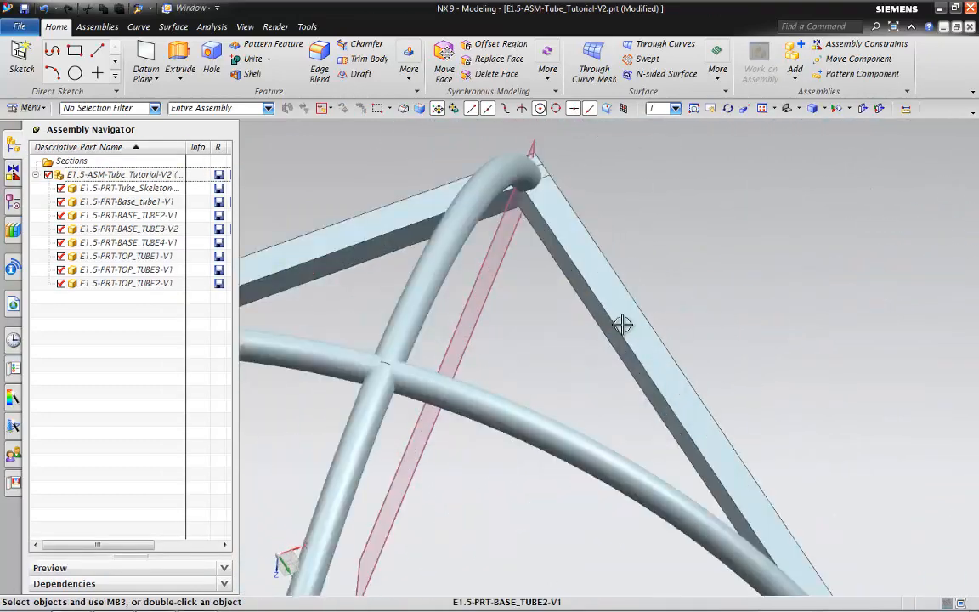
- Make E1.5-PRT-BASE_TUBE2-V1 the work part
scroll(560, 304, "down", 3)
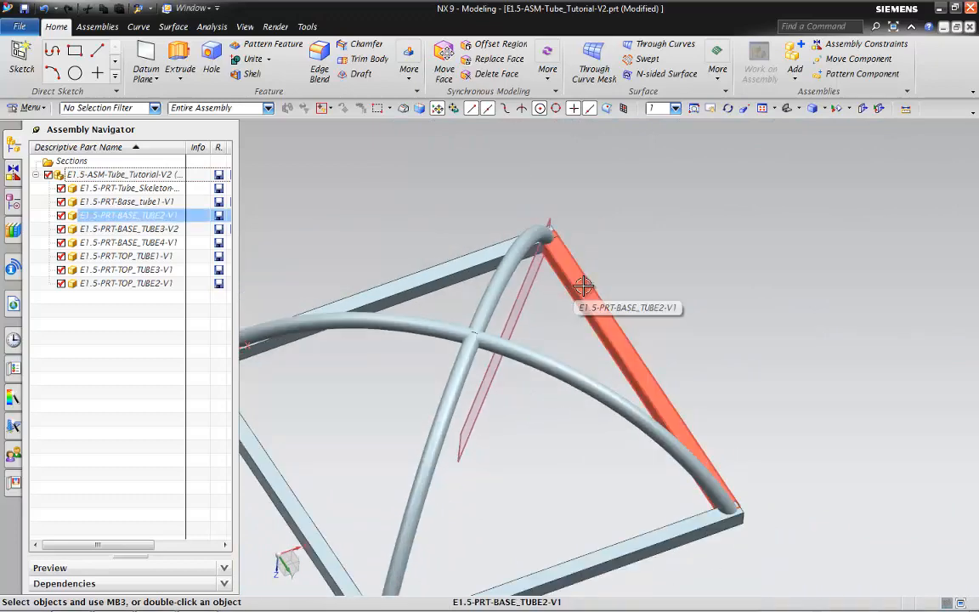
mouse_move(616, 332)
middle_mouse_down()
mouse_move(601, 351)
mouse_move(629, 317)
middle_mouse_up()
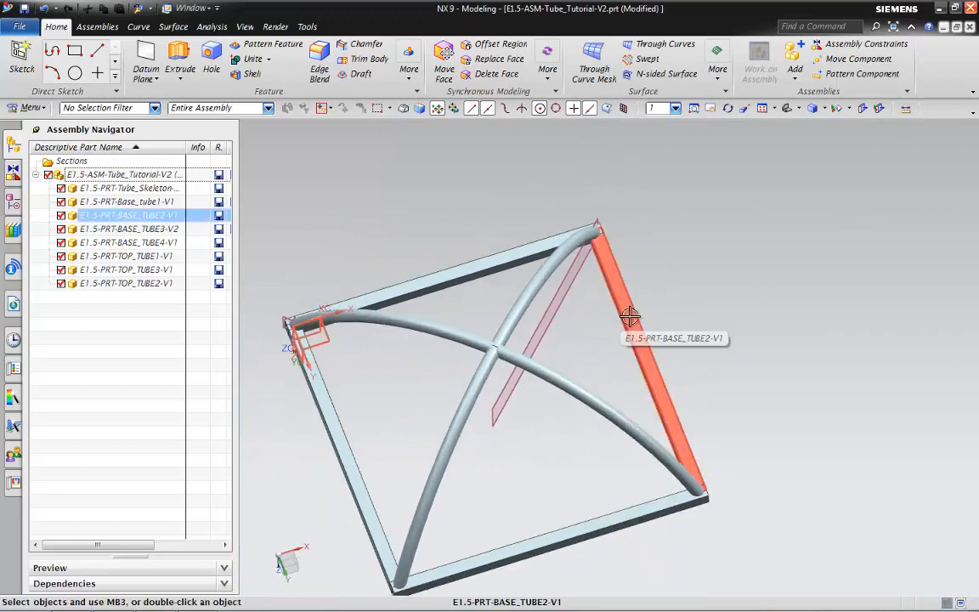
left_click(629, 317)
double_click(121, 216)
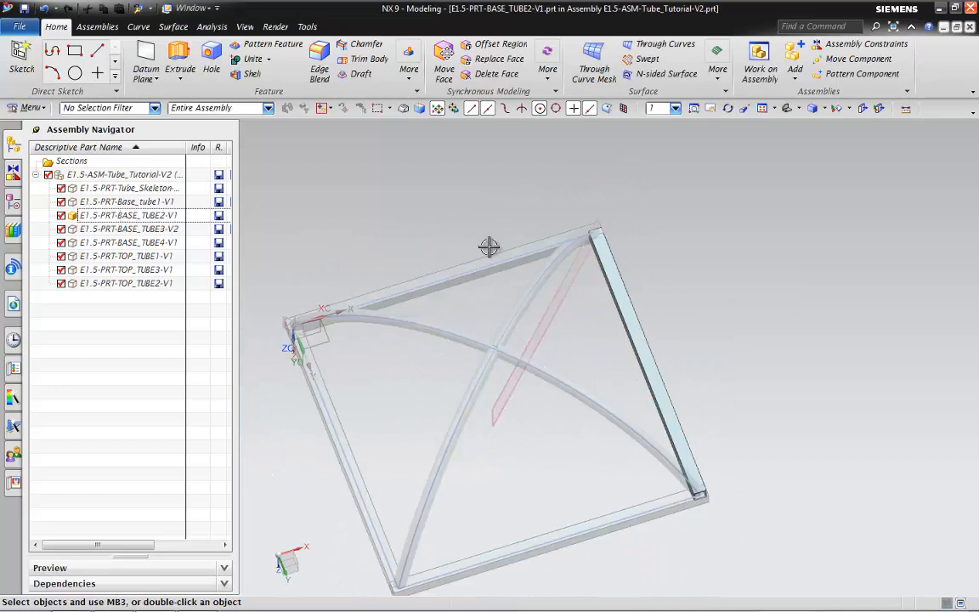
scroll(657, 201, "up", 4)
middle_click_drag(536, 364, 498, 333)
scroll(498, 333, "down", 3)
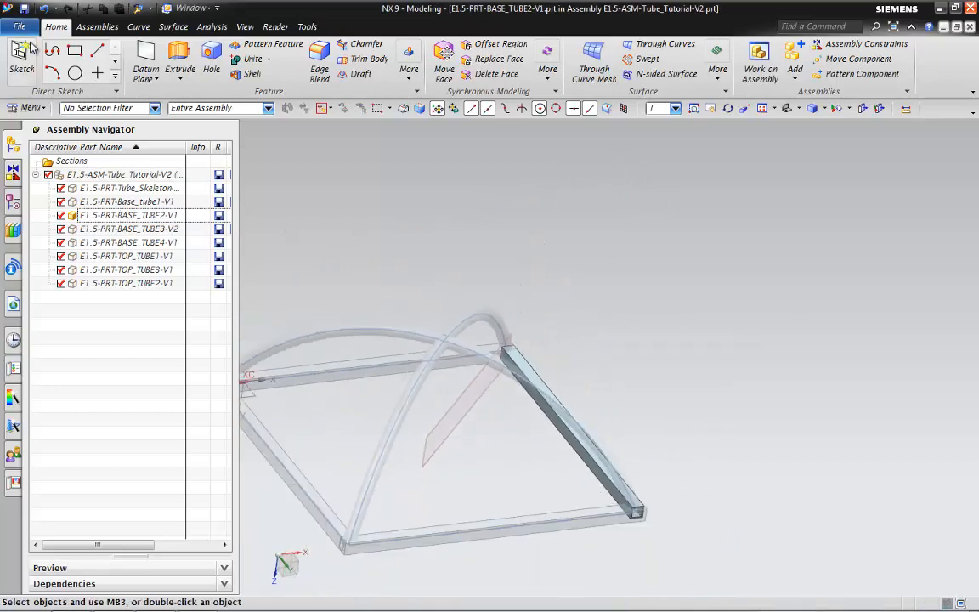
- Use the WAVE Geometry Linker to link the inner side face of base tube 1 into base tube 2
left_click(99, 28)
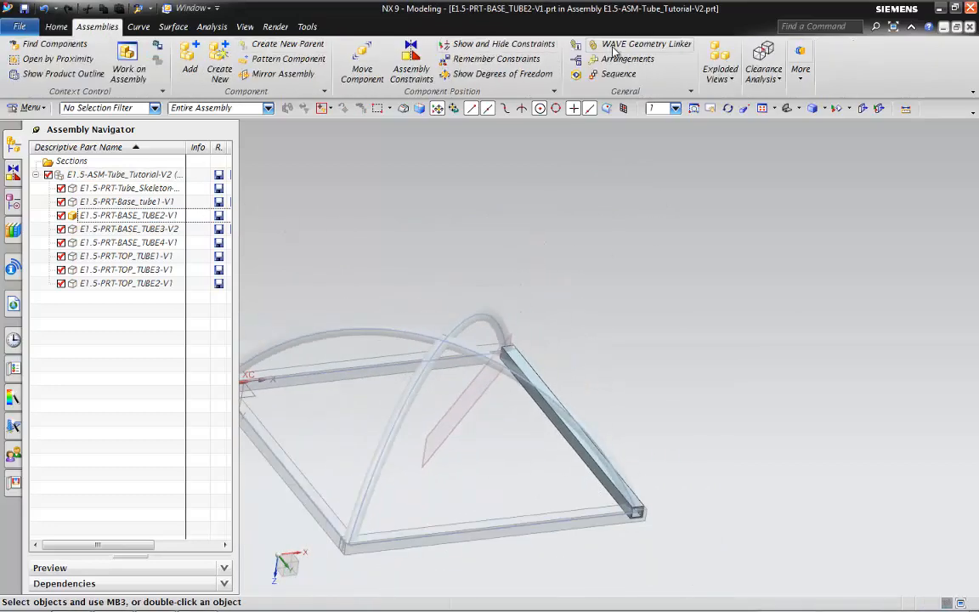
left_click(620, 46)
left_click(225, 296)
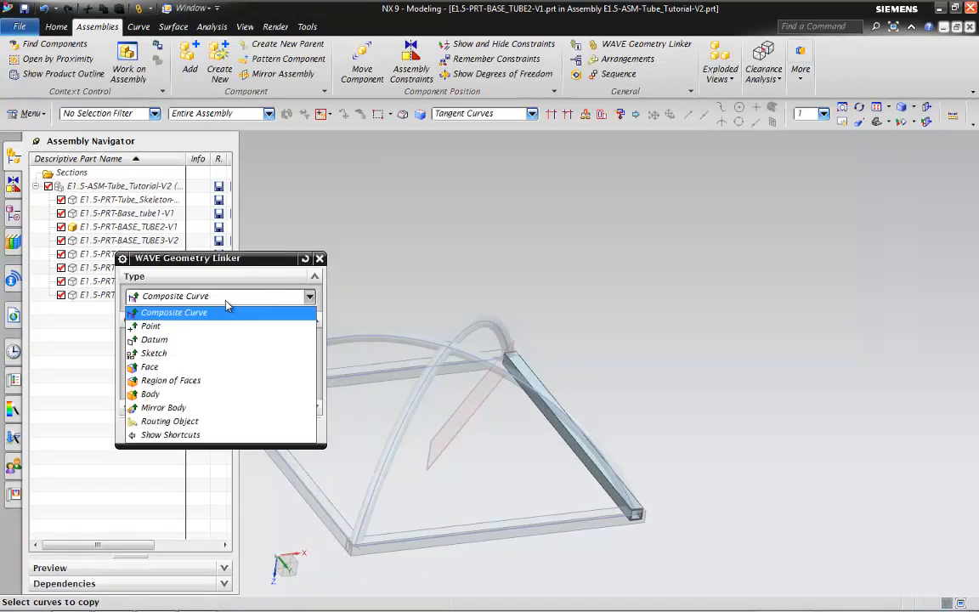
left_click(149, 366)
middle_click_drag(651, 344, 608, 368)
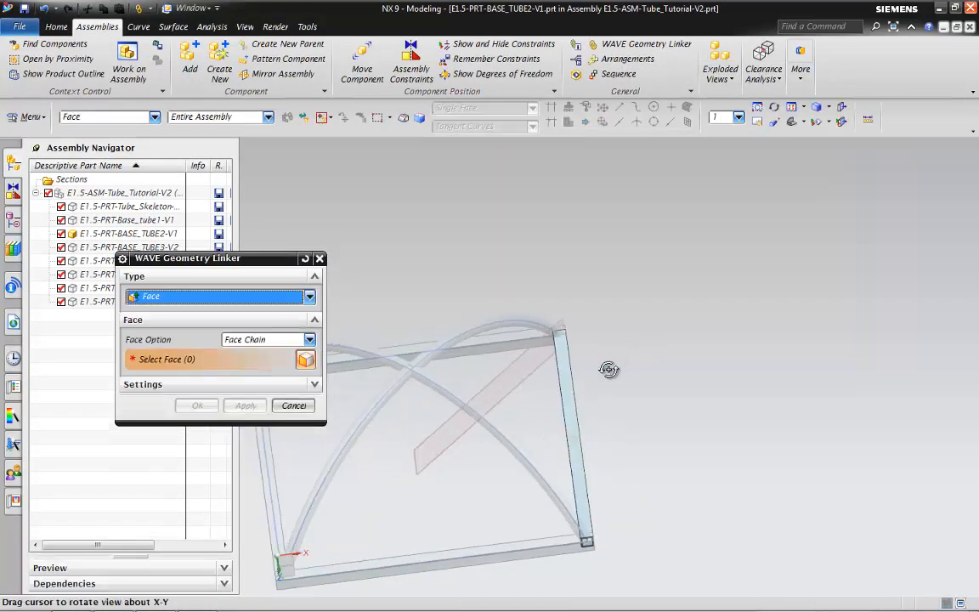
scroll(553, 328, "up", 5)
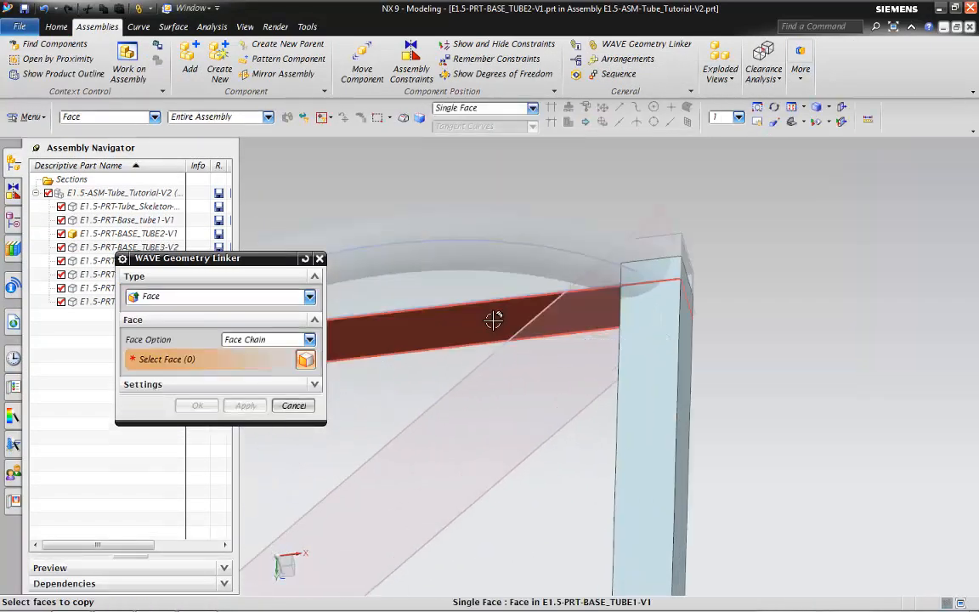
left_click(494, 320)
left_click(194, 406)
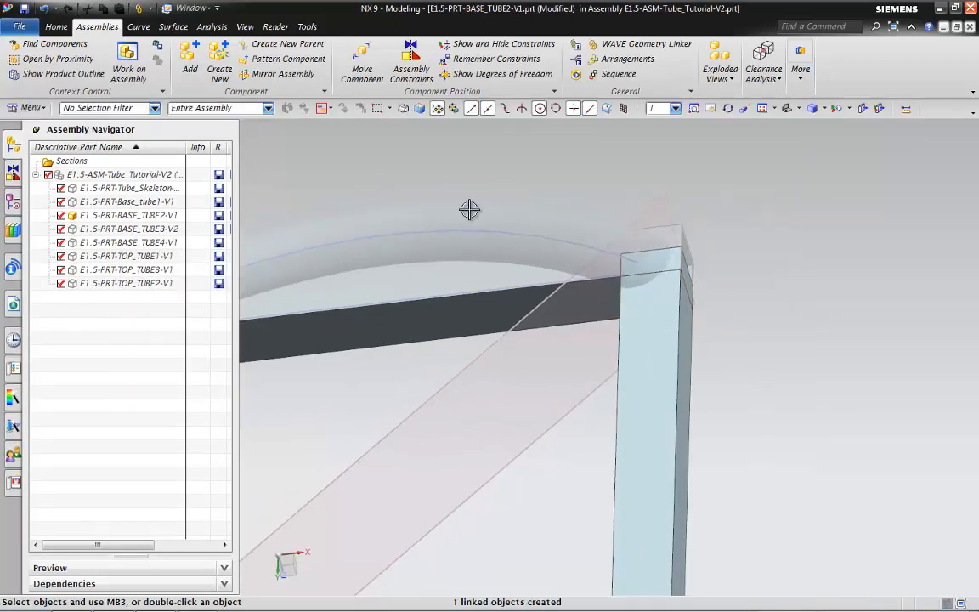
- Link the inner side face of base tube 3 into base tube 2 and check both linked faces in the model history
left_click(602, 44)
middle_click_drag(590, 211, 613, 142)
scroll(579, 376, "down", 5)
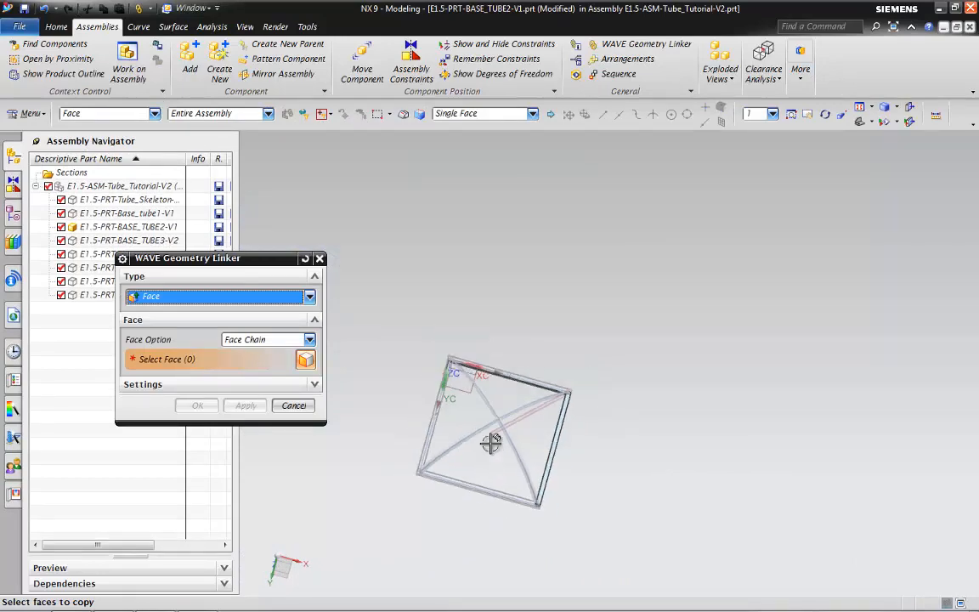
middle_click_drag(494, 445, 415, 397)
scroll(552, 406, "up", 5)
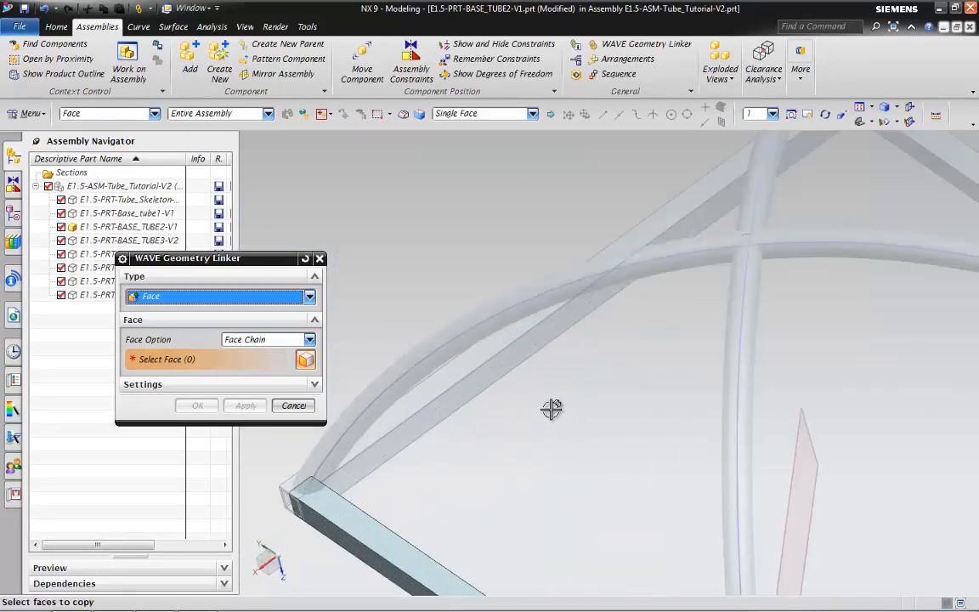
scroll(420, 442, "up", 4)
left_click(409, 420)
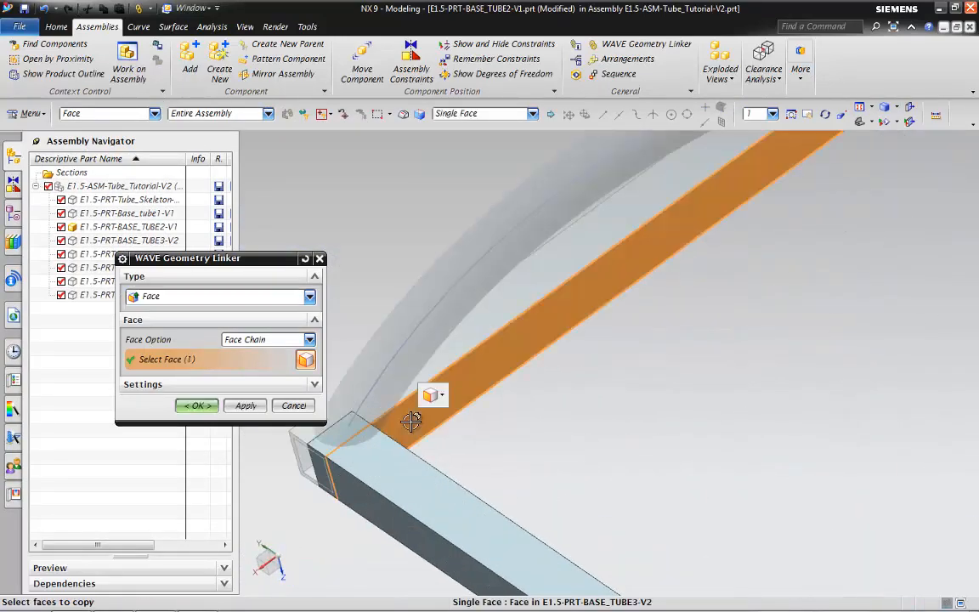
left_click(197, 405)
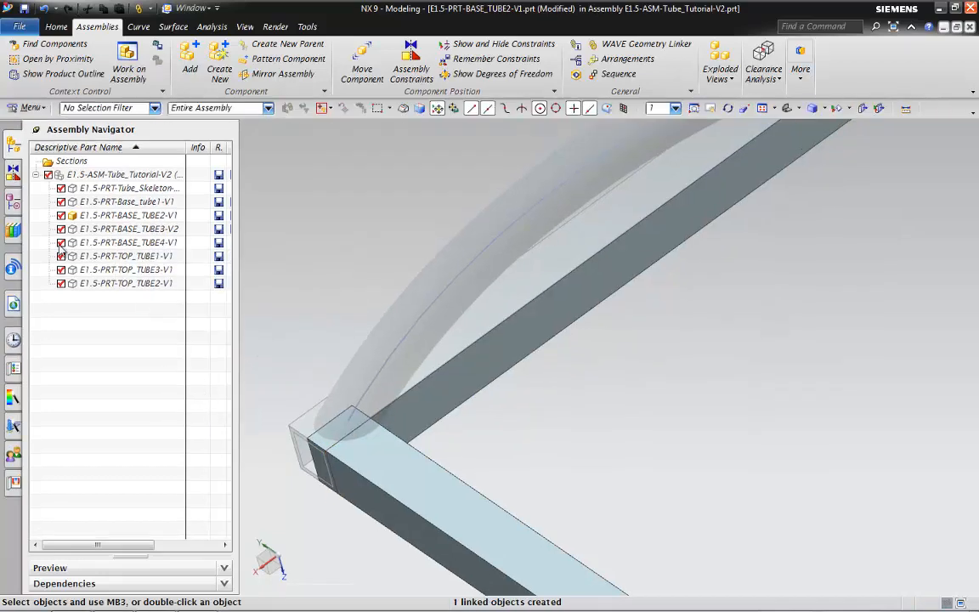
left_click(12, 208)
left_click(111, 270)
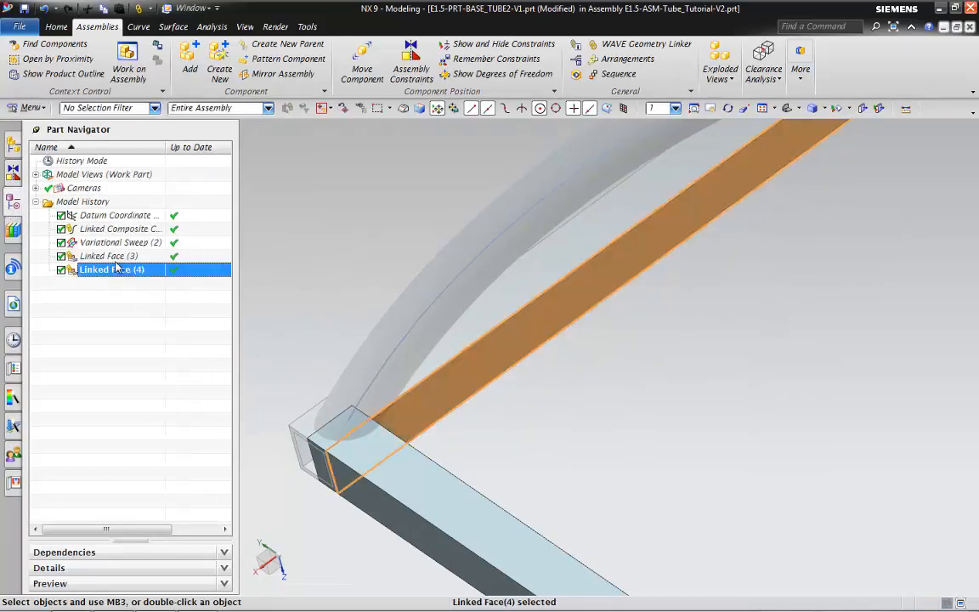
left_click(121, 257)
key("ctrl+f")
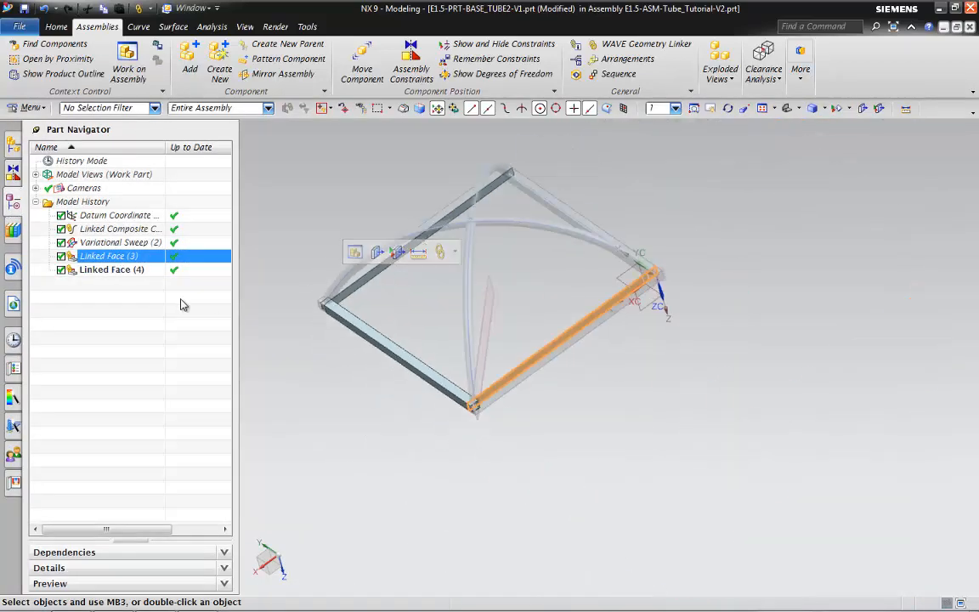
left_click(174, 305)
- Trim base tube 2's solid body with the linked base tube 1 face, reversing the direction to keep the long portion
left_click(56, 27)
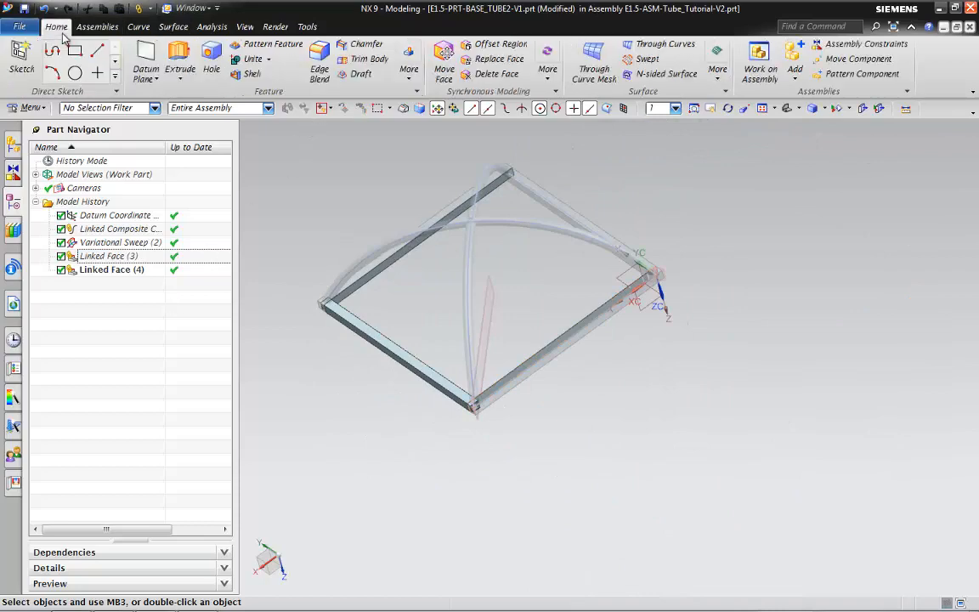
left_click(349, 59)
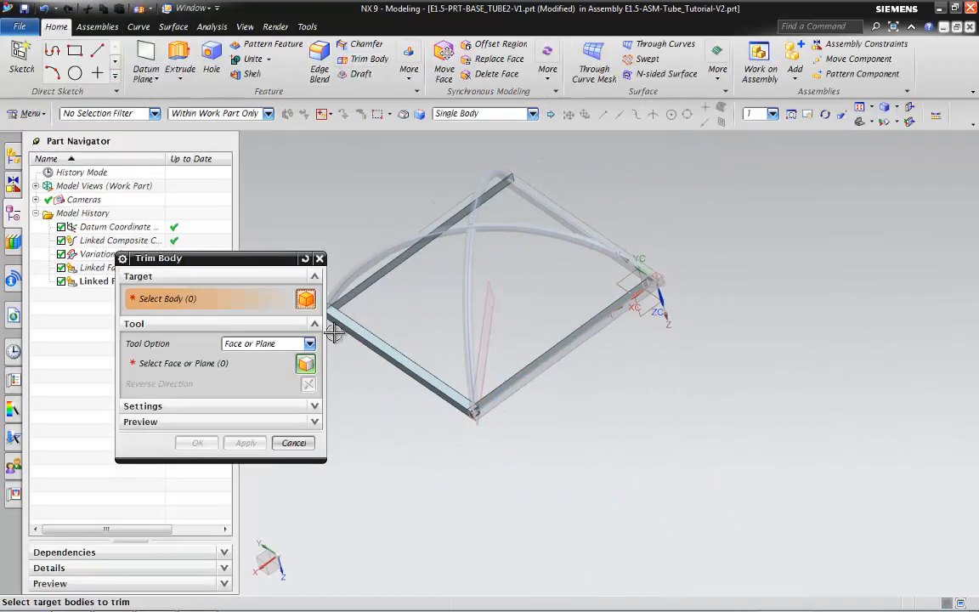
scroll(408, 334, "down", 2)
scroll(459, 306, "up", 5)
left_click(502, 283)
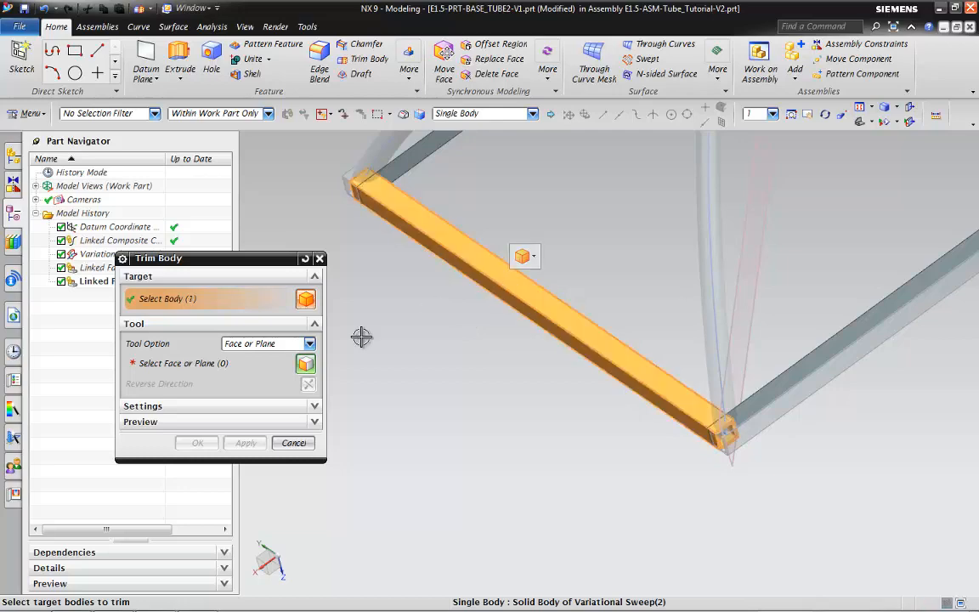
left_click(195, 361)
middle_click_drag(491, 350, 597, 365)
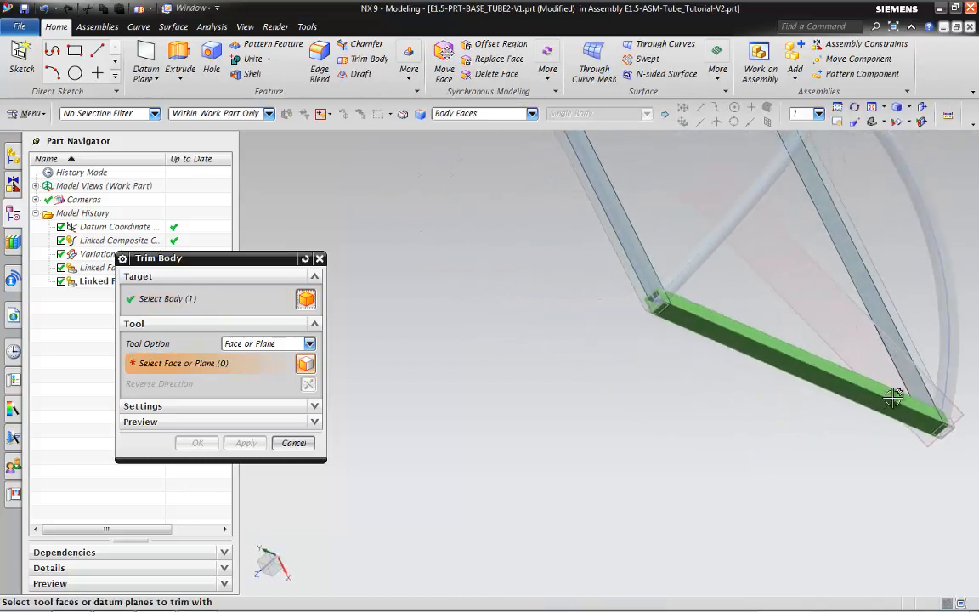
left_click(906, 372)
middle_click_drag(855, 369, 740, 222)
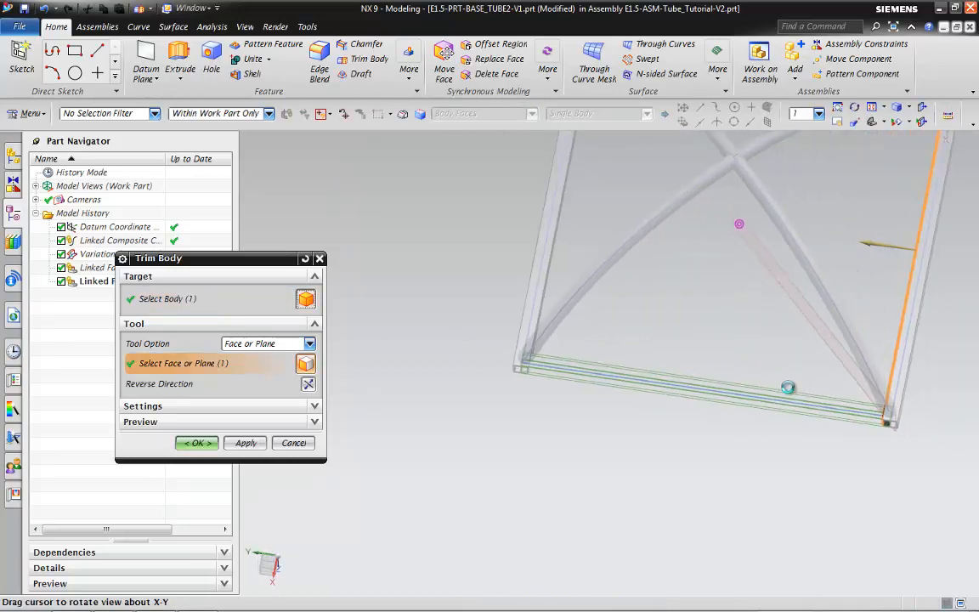
scroll(792, 384, "up", 5)
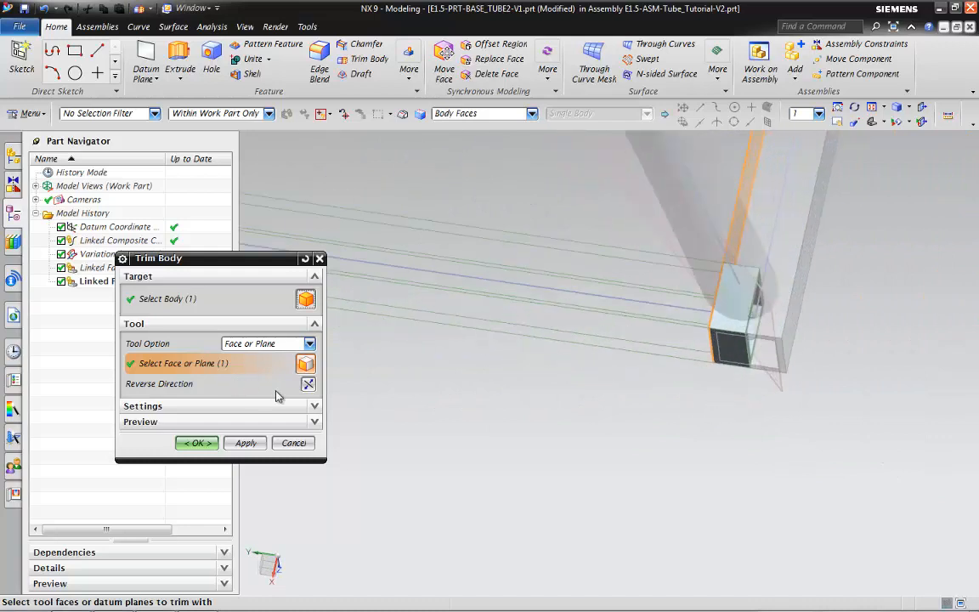
left_click(308, 383)
middle_click_drag(721, 315, 732, 304)
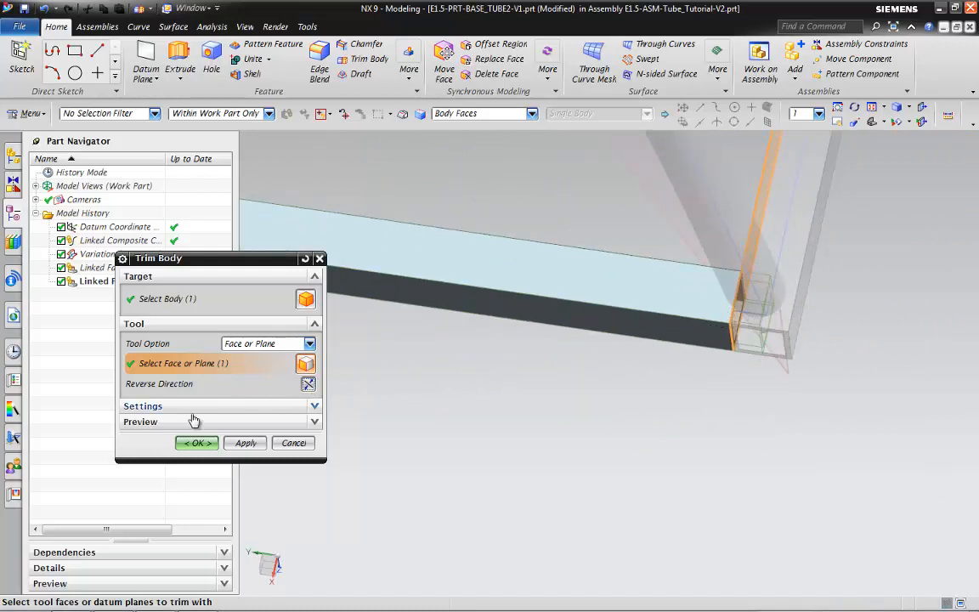
left_click(194, 442)
- Trim base tube 2's other end with the linked base tube 3 face, reversing the direction to keep the span between the faces
scroll(500, 393, "down", 5)
middle_click_drag(524, 356, 608, 139)
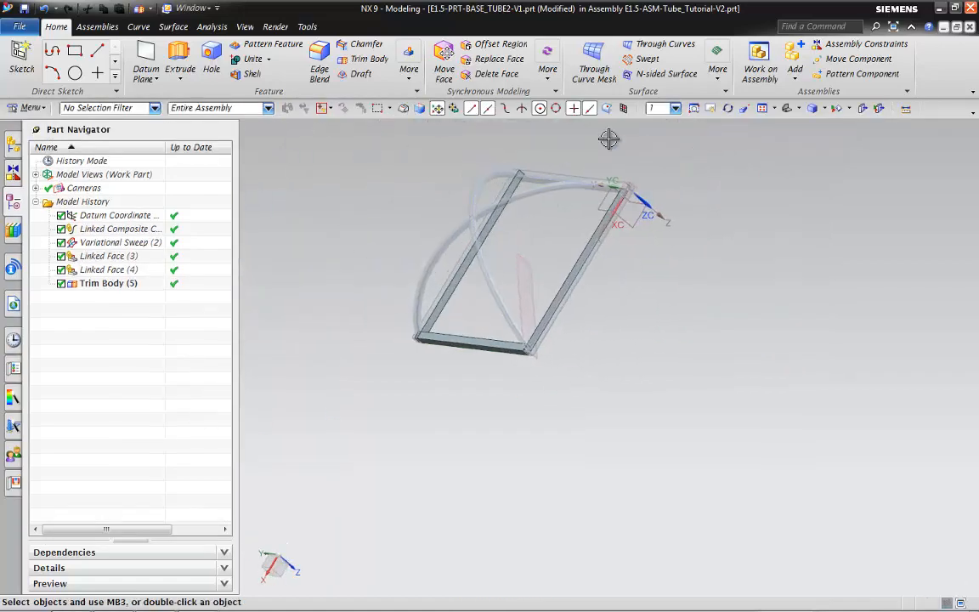
left_click(361, 60)
scroll(410, 338, "up", 5)
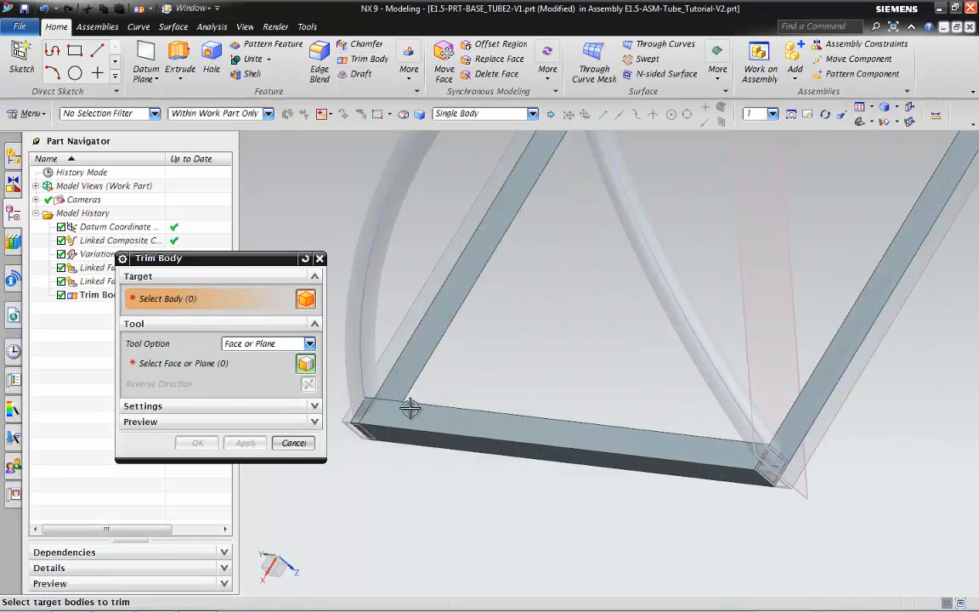
left_click(409, 409)
left_click(433, 334)
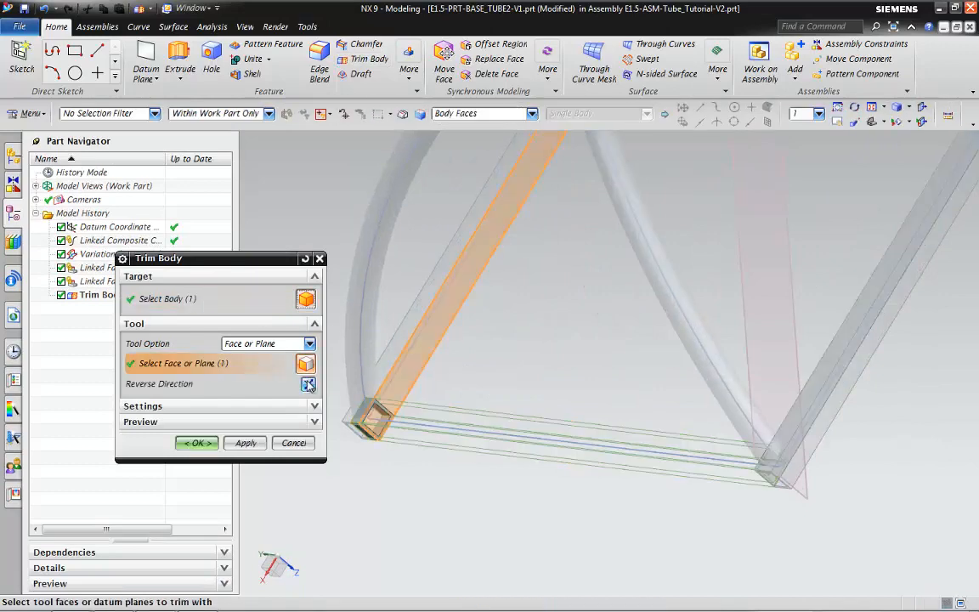
left_click(309, 385)
left_click(194, 443)
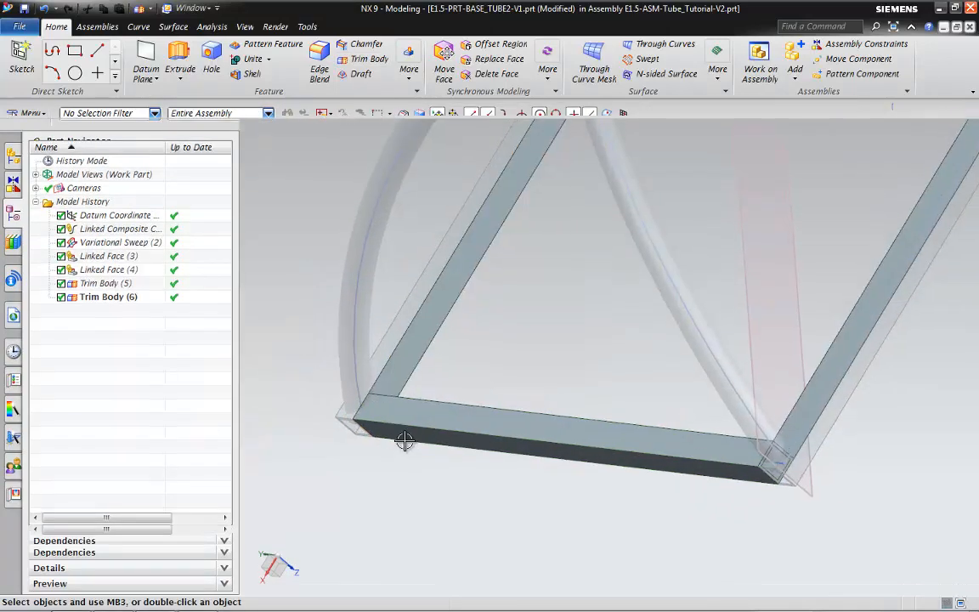
- Inspect both trimmed ends of base tube 2 where they meet base tubes 1 and 3
middle_click_drag(404, 436, 456, 413)
scroll(371, 422, "up", 4)
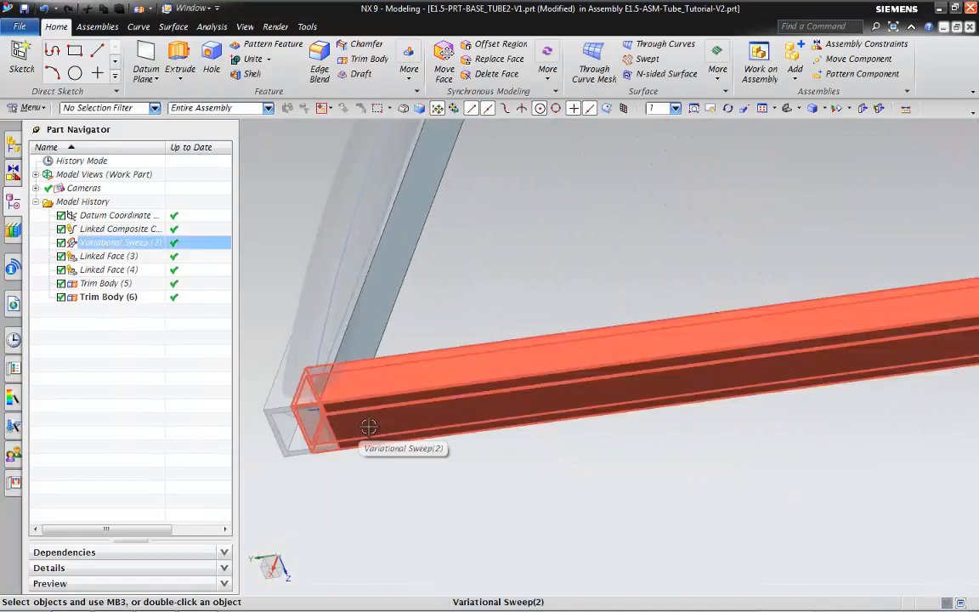
scroll(671, 279, "down", 5)
left_click(790, 368)
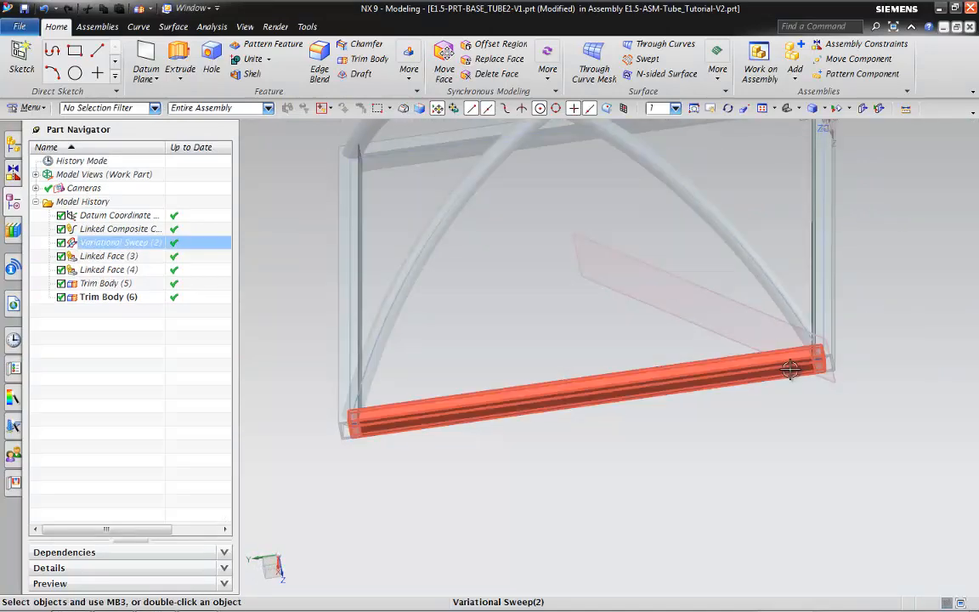
scroll(752, 375, "down", 2)
middle_click_drag(735, 355, 734, 230)
scroll(734, 229, "up", 5)
middle_click_drag(705, 325, 613, 334)
scroll(539, 383, "down", 6)
middle_click_drag(549, 395, 535, 432)
- Return to the top-level assembly and make E1.5-PRT-BASE_TUBE4-V1 the work part
left_click(12, 146)
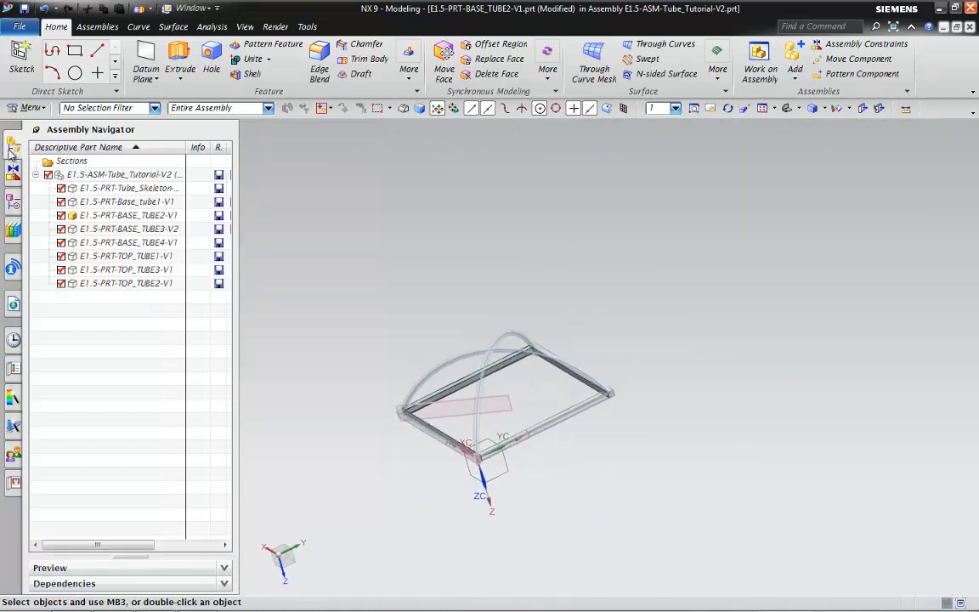
double_click(93, 176)
left_click(564, 419)
scroll(564, 408, "up", 4)
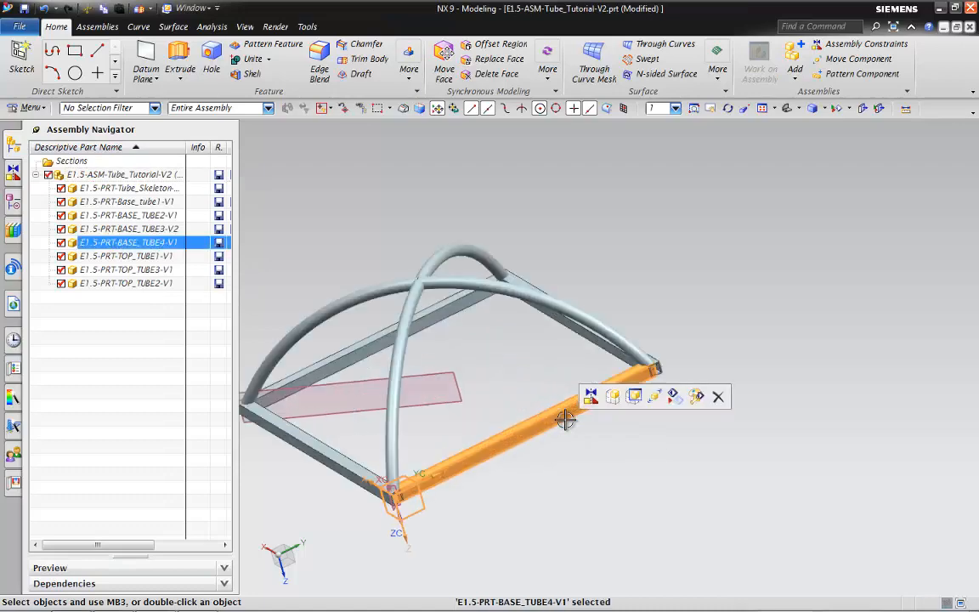
double_click(127, 242)
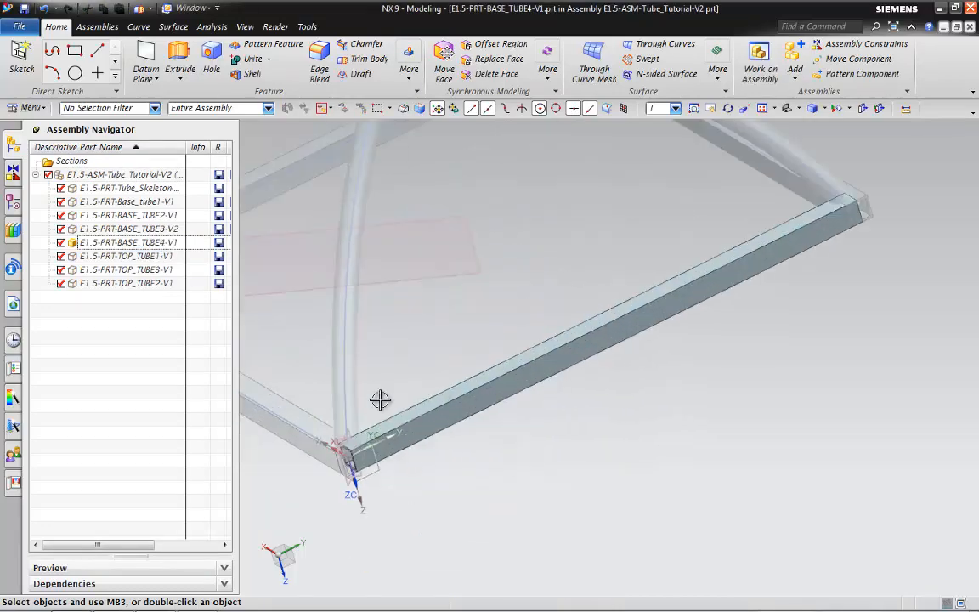
middle_click_drag(857, 210, 841, 238)
- Use the WAVE Geometry Linker to link the inner side face of base tube 3 into base tube 4
left_click(97, 26)
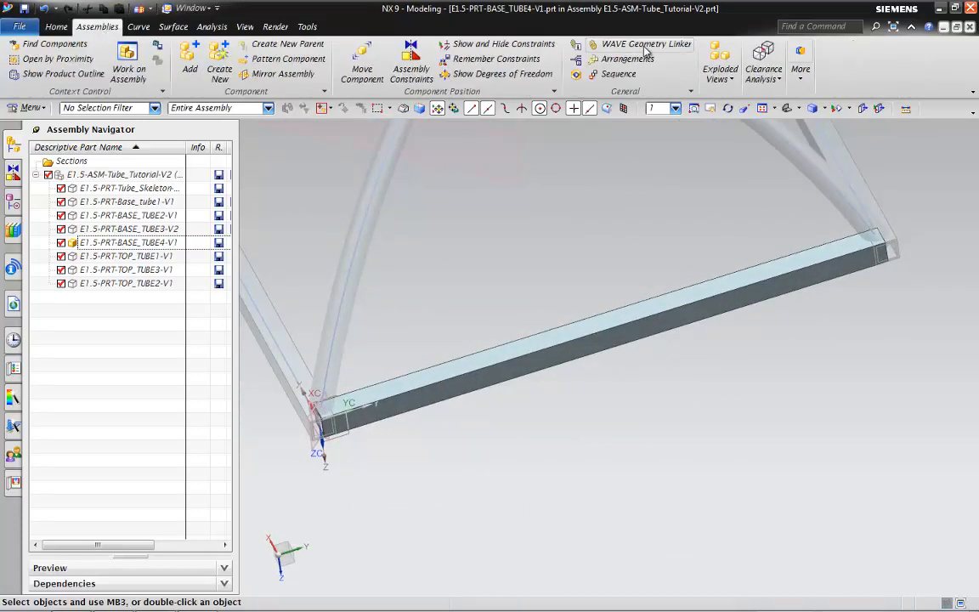
middle_click_drag(644, 251, 747, 275)
scroll(747, 275, "up", 5)
left_click(696, 286)
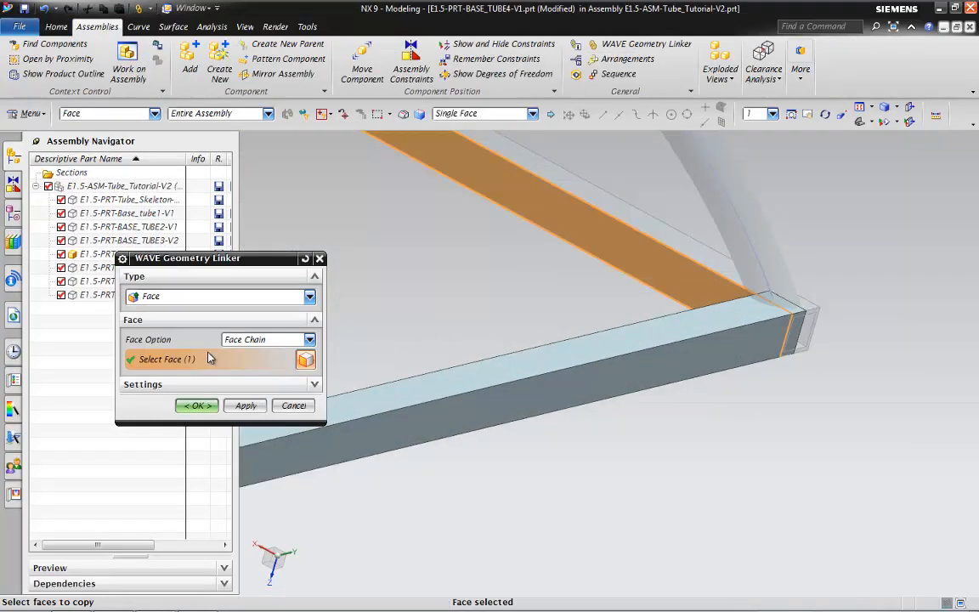
left_click(197, 405)
- Link the inner side face of base tube 1 into base tube 4 with the WAVE Geometry Linker
scroll(436, 324, "down", 5)
middle_click_drag(437, 324, 516, 119)
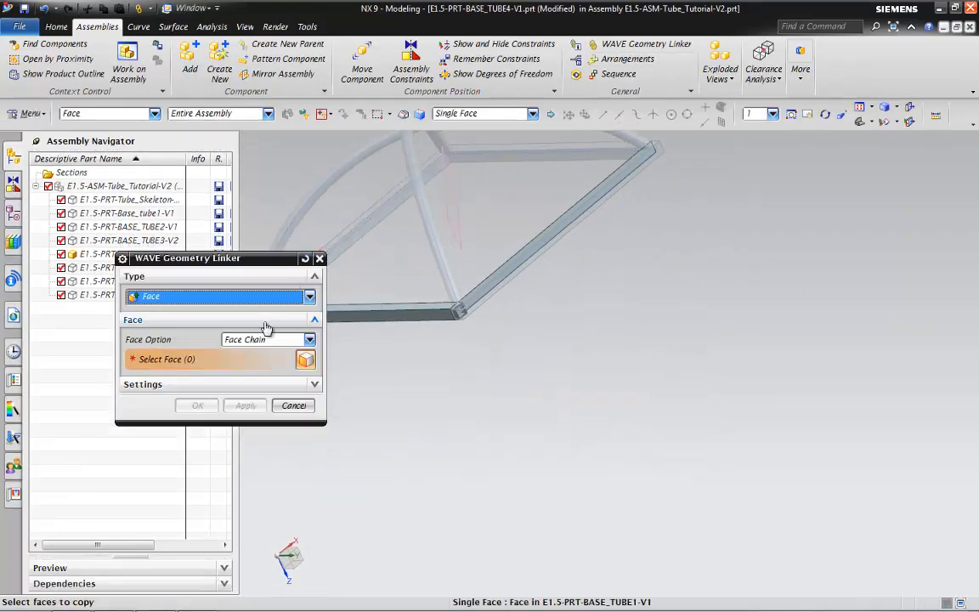
left_click(348, 248)
scroll(348, 248, "down", 4)
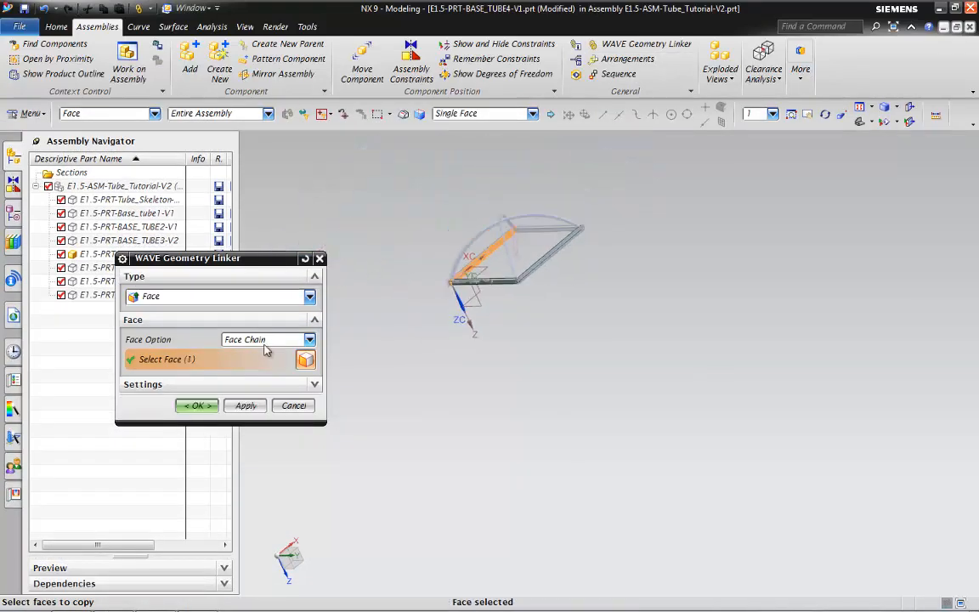
left_click(201, 409)
- Trim base tube 4's solid body with the linked base tube 3 face, reversing the direction to remove the end beyond that face
scroll(434, 314, "up", 6)
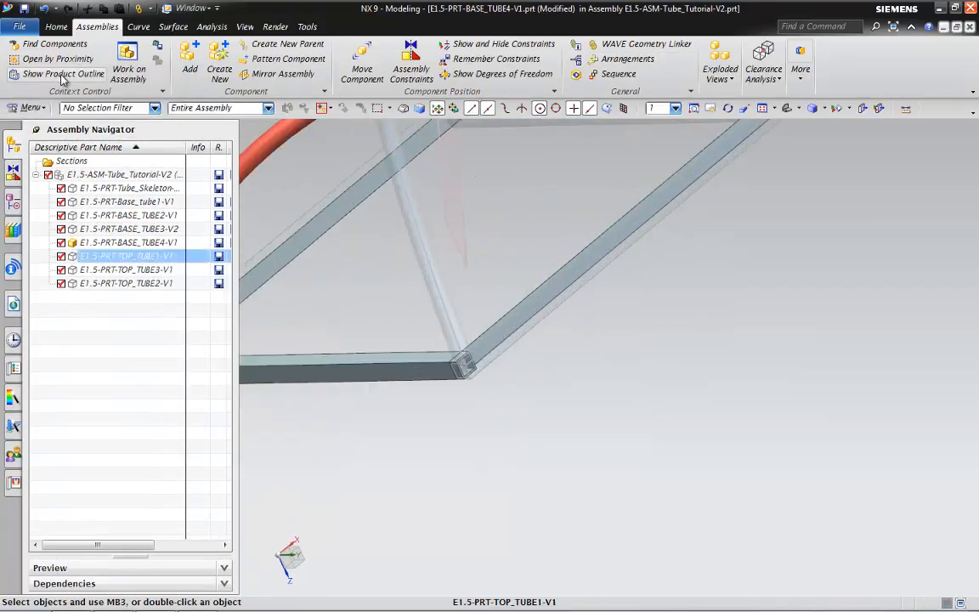
left_click(58, 28)
left_click(365, 59)
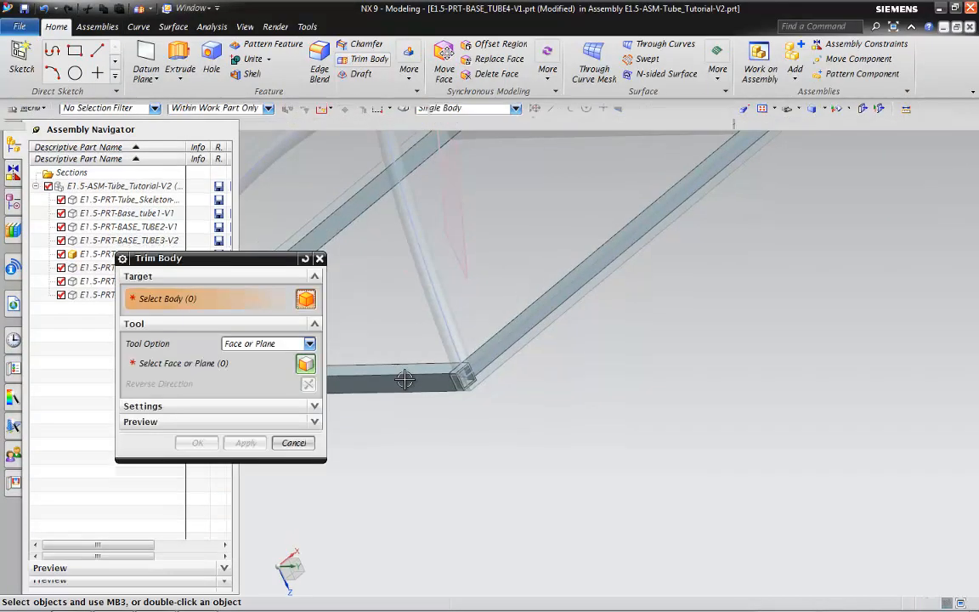
middle_click_drag(404, 378, 647, 360)
left_click(647, 387)
left_click(649, 324)
scroll(647, 359, "down", 3)
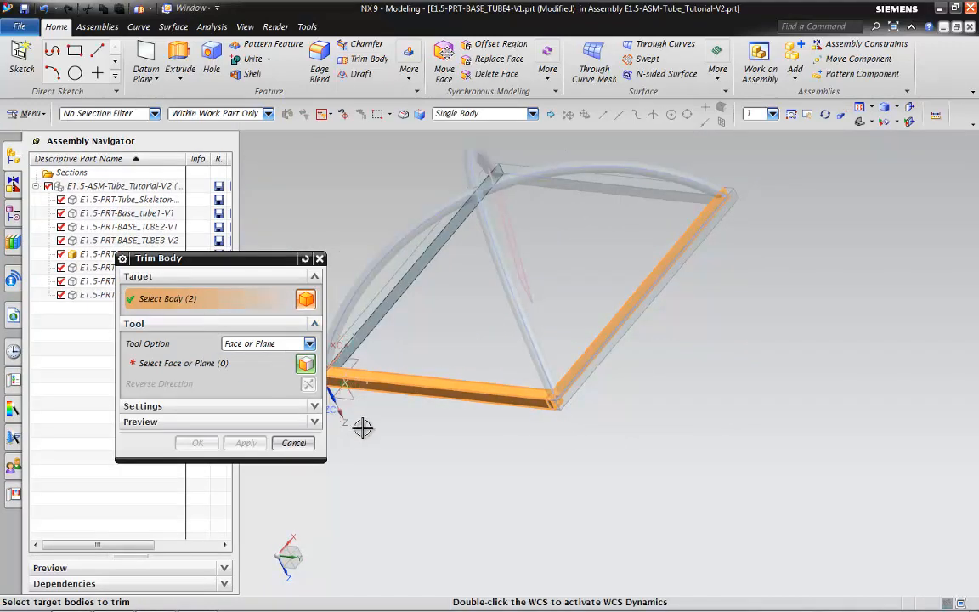
middle_click_drag(363, 427, 635, 383)
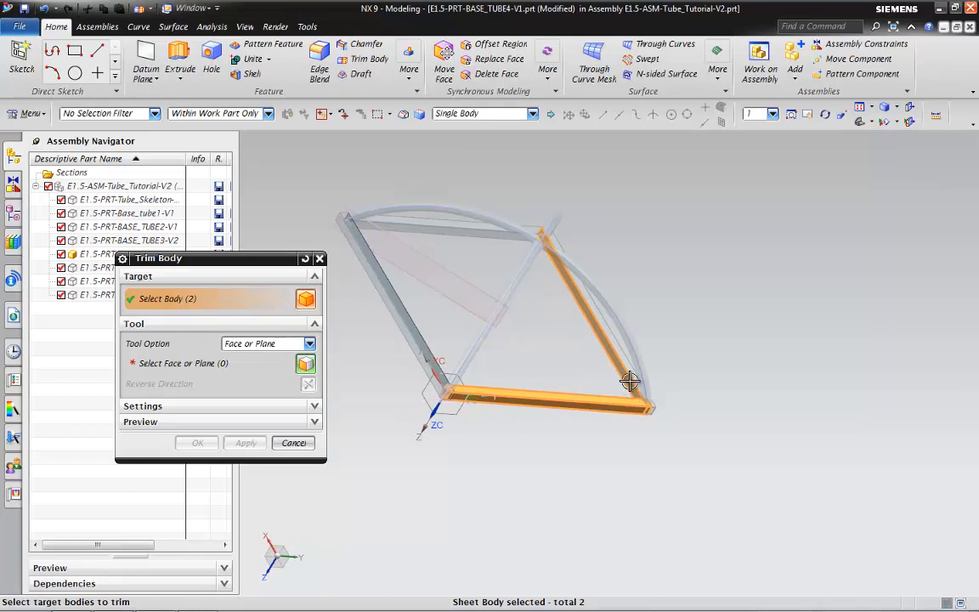
middle_click_drag(622, 415, 618, 386)
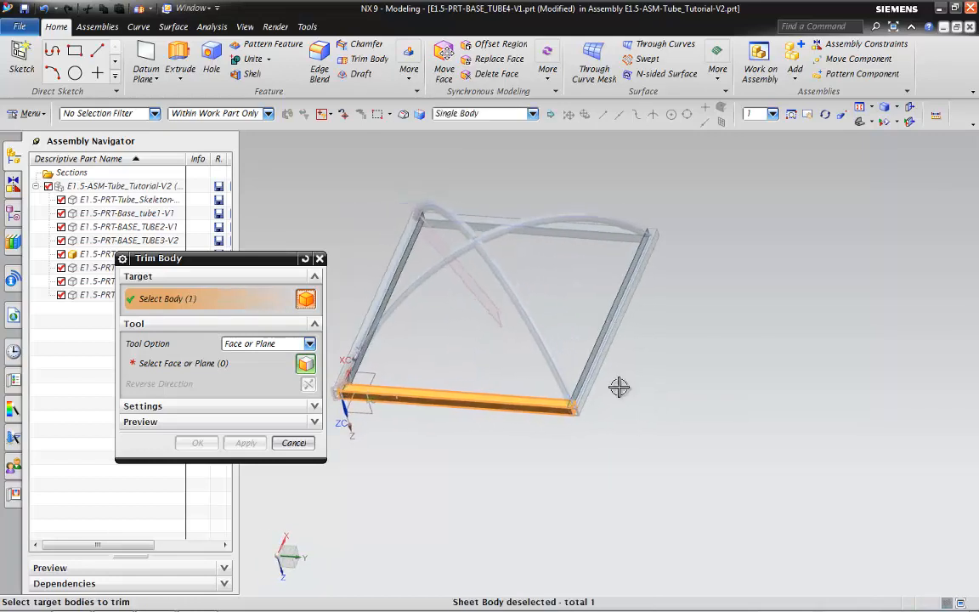
scroll(402, 375, "up", 5)
left_click(208, 369)
middle_click_drag(563, 435, 948, 408)
left_click(960, 399)
middle_click_drag(848, 456, 655, 416)
scroll(542, 360, "up", 3)
left_click(535, 360)
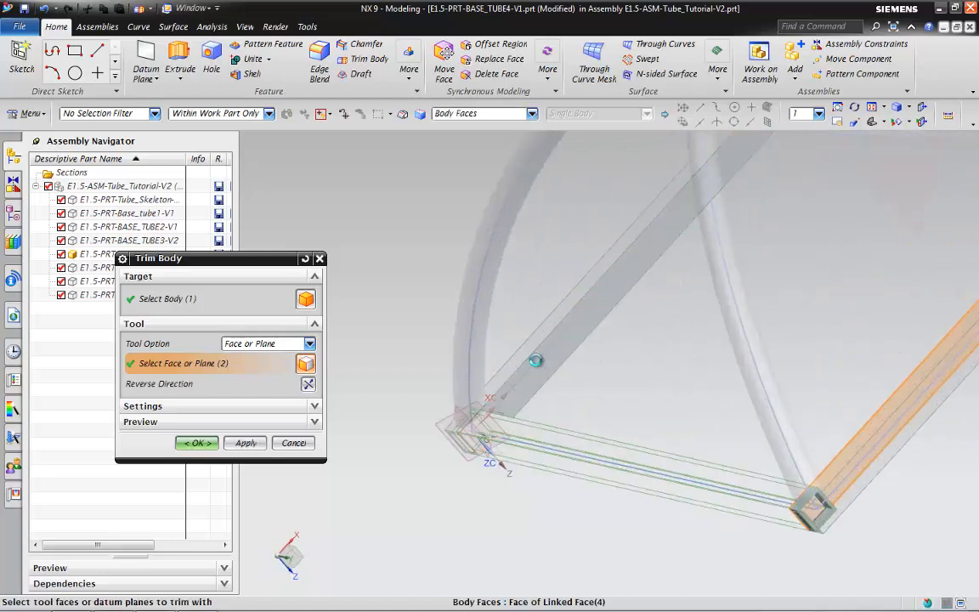
scroll(499, 390, "down", 3)
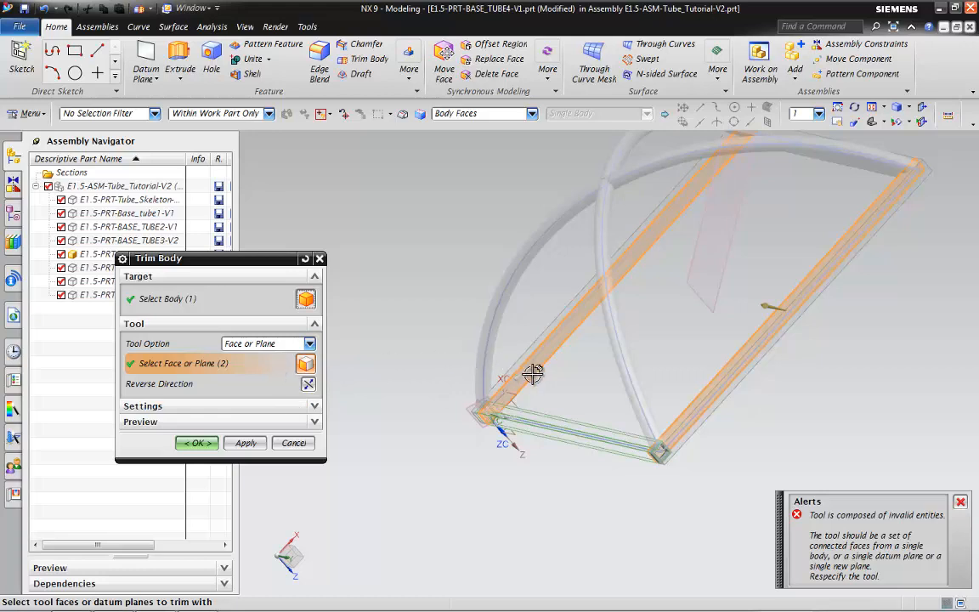
middle_click_drag(533, 373, 531, 425)
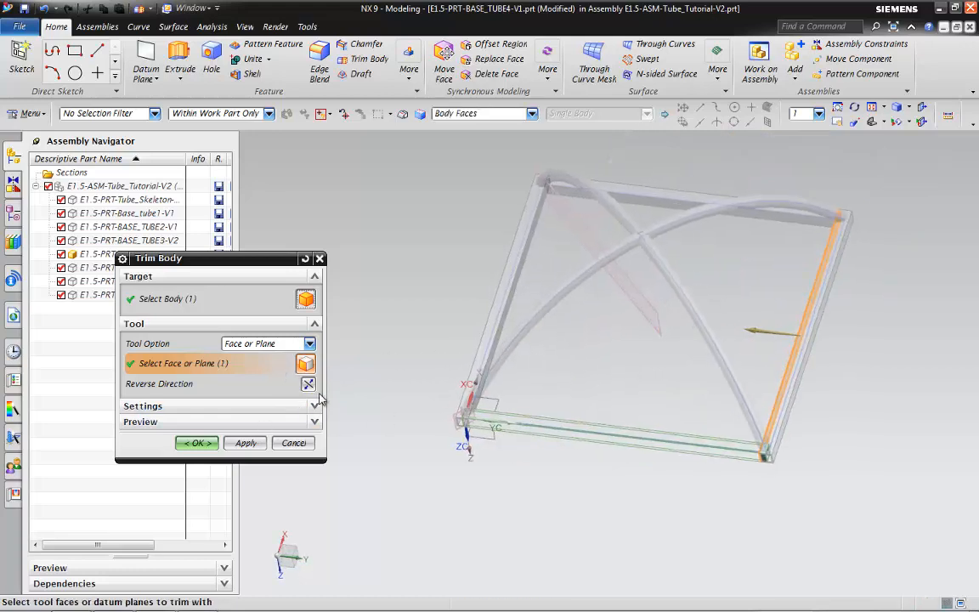
left_click(307, 384)
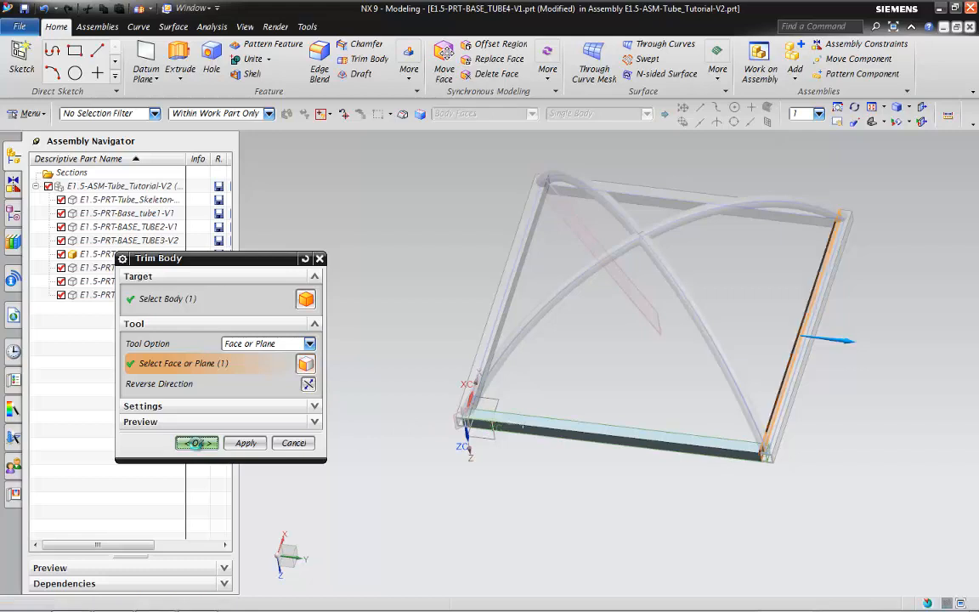
left_click(196, 443)
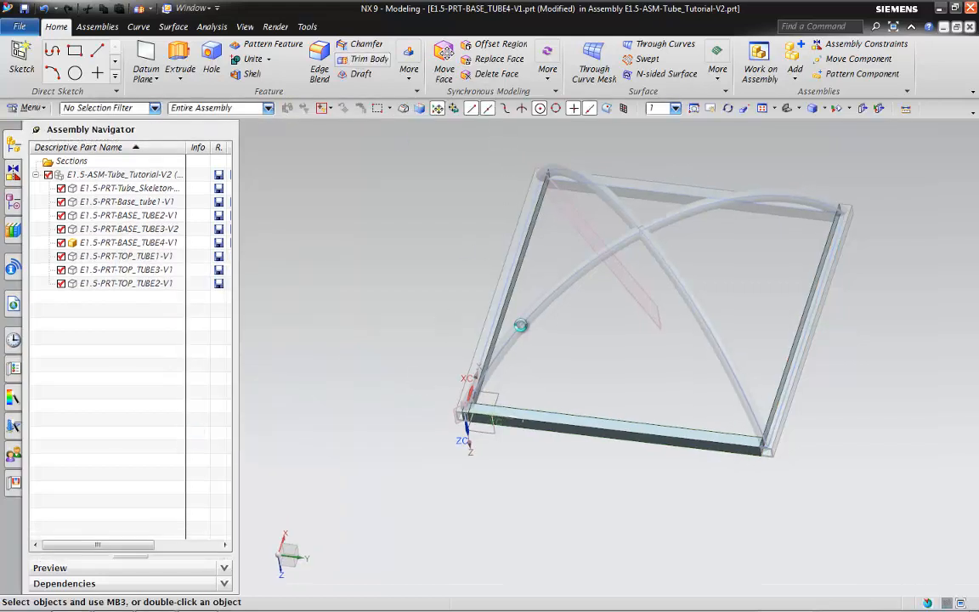
- Trim base tube 4's other end with the linked base tube 1 face, keeping the default direction
left_click(563, 430)
left_click(217, 365)
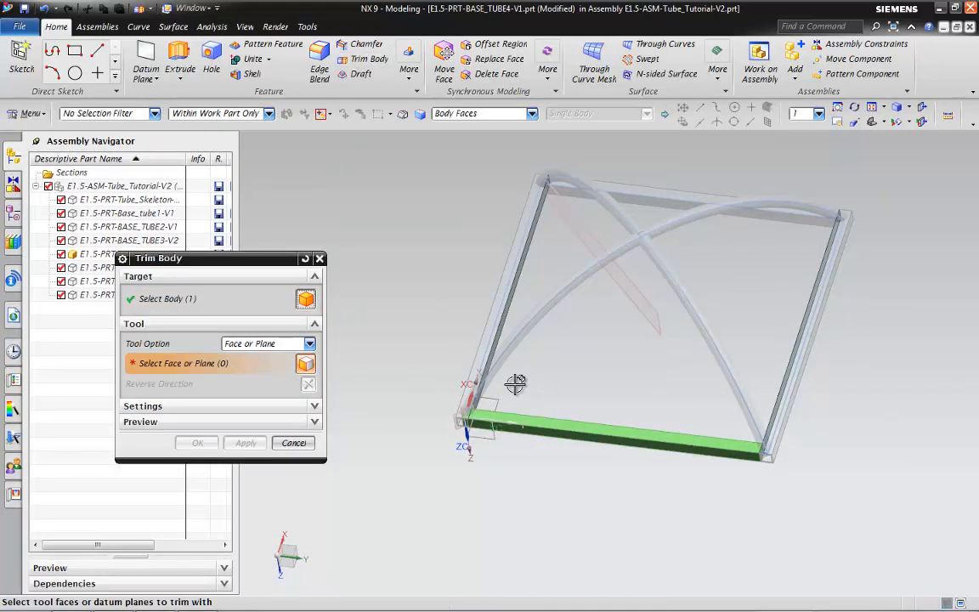
left_click(492, 352)
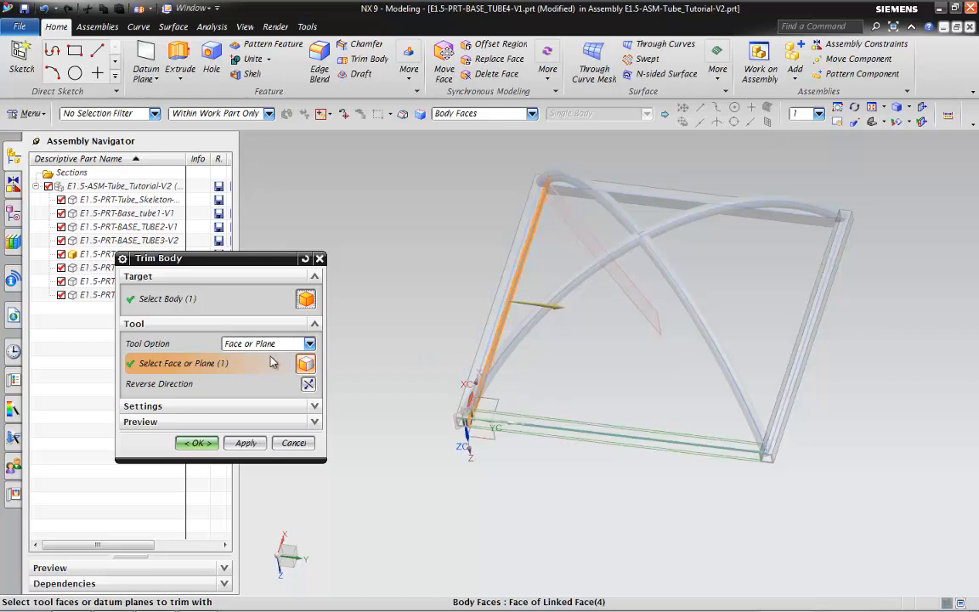
left_click(197, 443)
- Inspect the trimmed ends of base tube 4 and the joint where the curved top tube meets the base frame corner
scroll(613, 433, "down", 5)
scroll(613, 433, "up", 5)
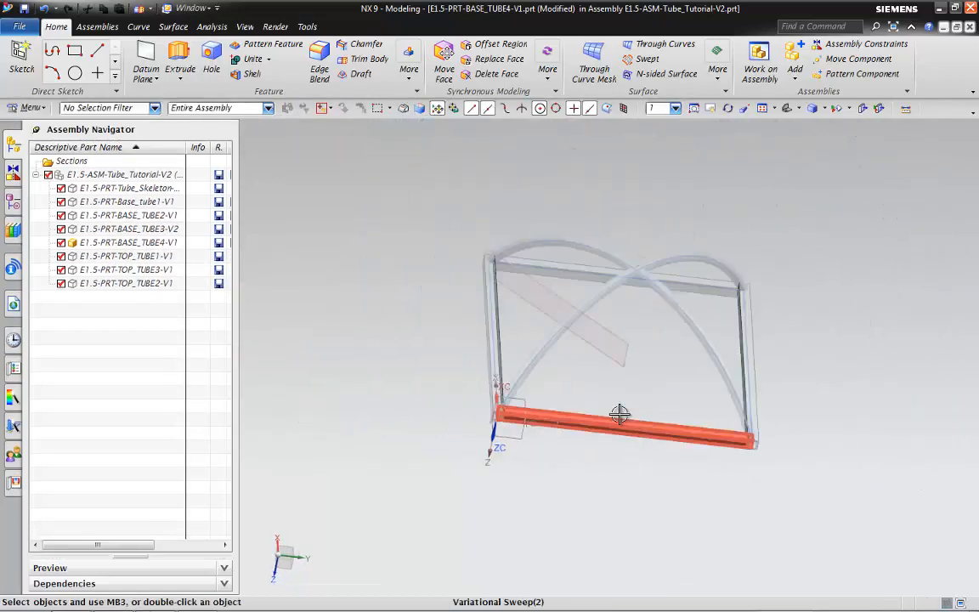
left_click(85, 176)
scroll(634, 446, "down", 3)
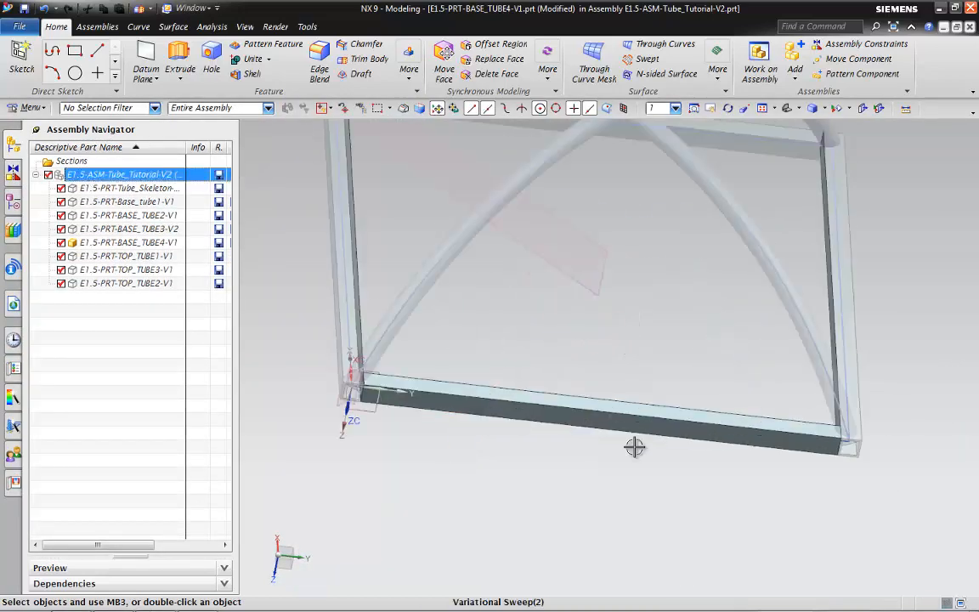
scroll(632, 446, "up", 2)
middle_click_drag(605, 439, 587, 442)
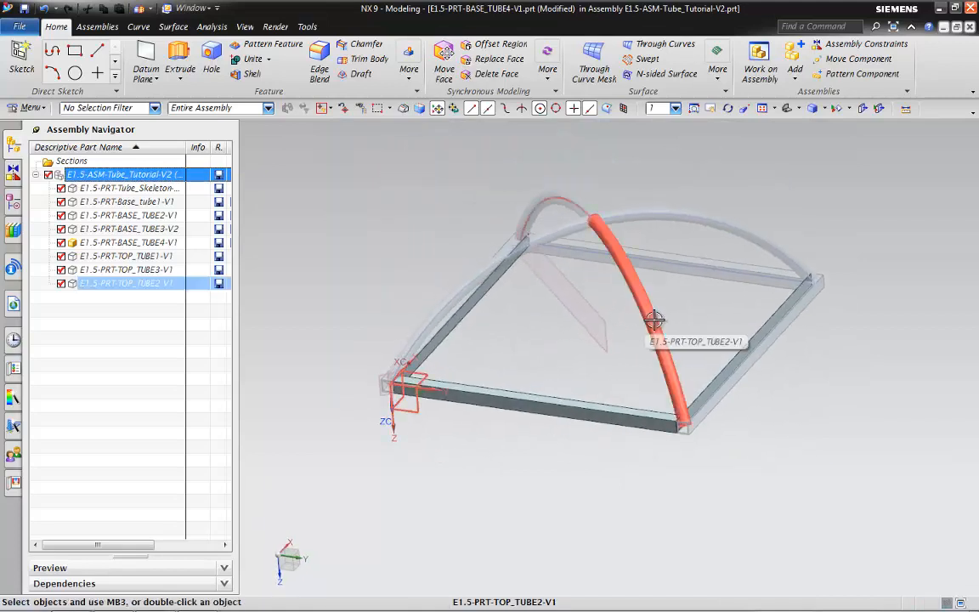
middle_click_drag(649, 323, 734, 328)
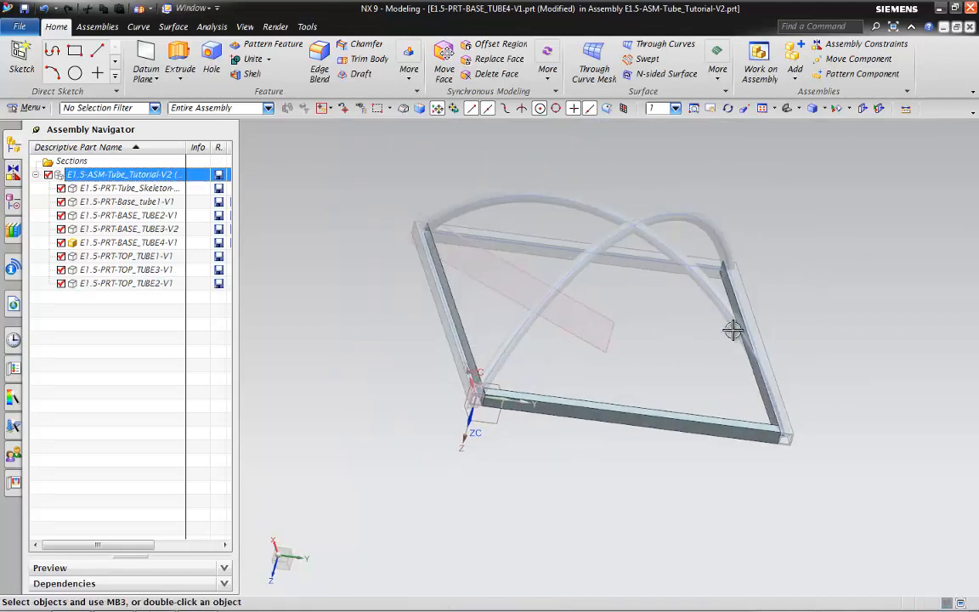
scroll(747, 356, "down", 3)
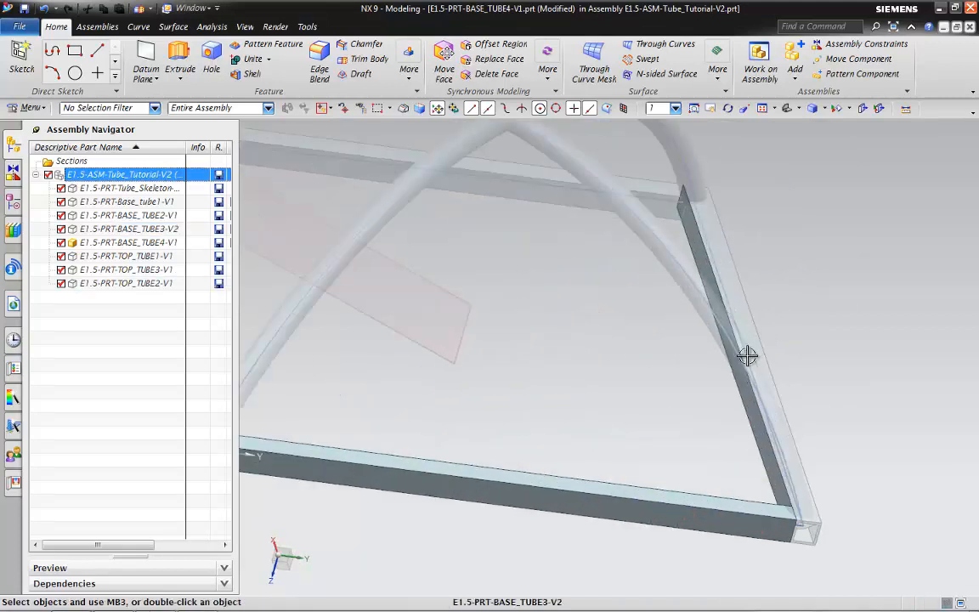
- Make the curved top tube component E1.5-PRT-TOP_TUBE2-V1 the work part
left_click(692, 291)
left_click(691, 292)
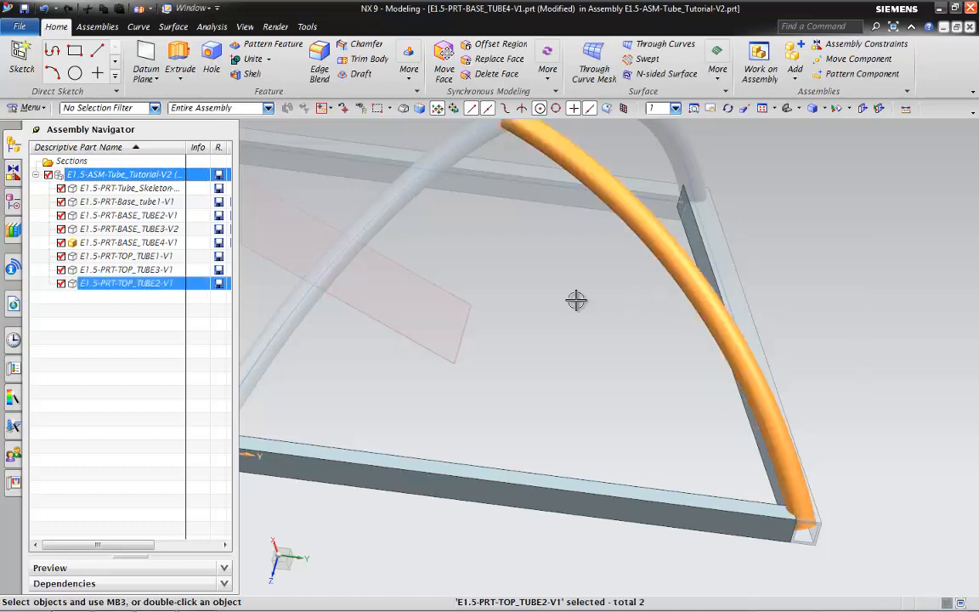
left_click(122, 334)
double_click(142, 286)
- Start a WAVE face link in top tube 2, picking the upper face of base tube 3 with the Face Chain option
scroll(379, 358, "up", 5)
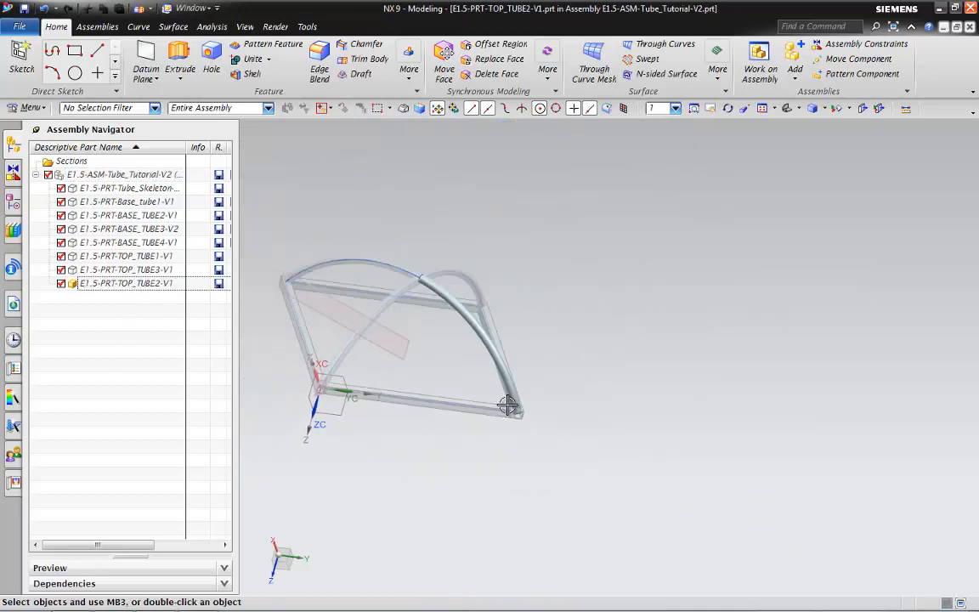
scroll(505, 408, "down", 4)
scroll(490, 410, "up", 2)
middle_click_drag(488, 409, 531, 406)
scroll(535, 406, "down", 2)
left_click(97, 26)
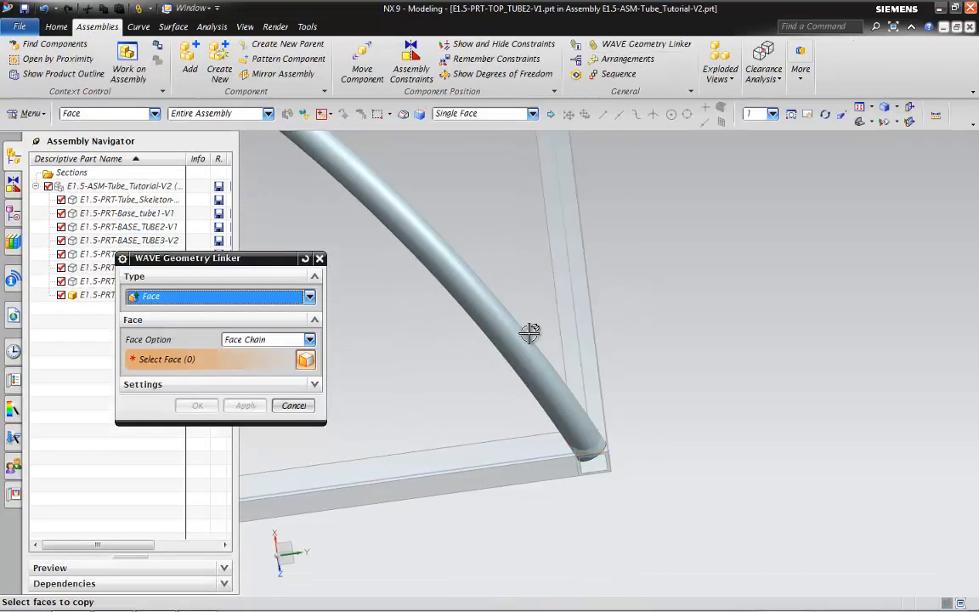
left_click(582, 356)
middle_click_drag(547, 454, 519, 437)
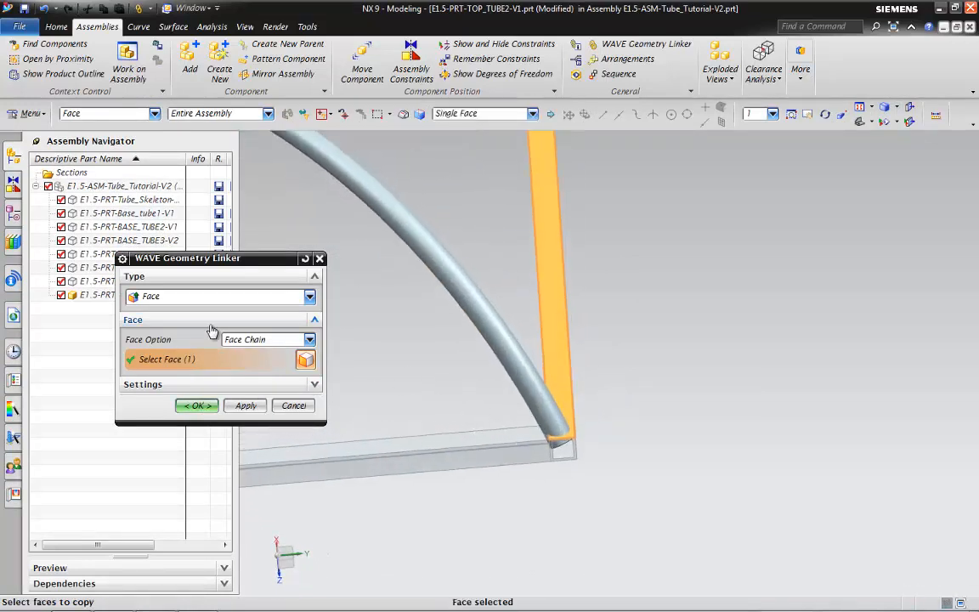
scroll(511, 441, "up", 5)
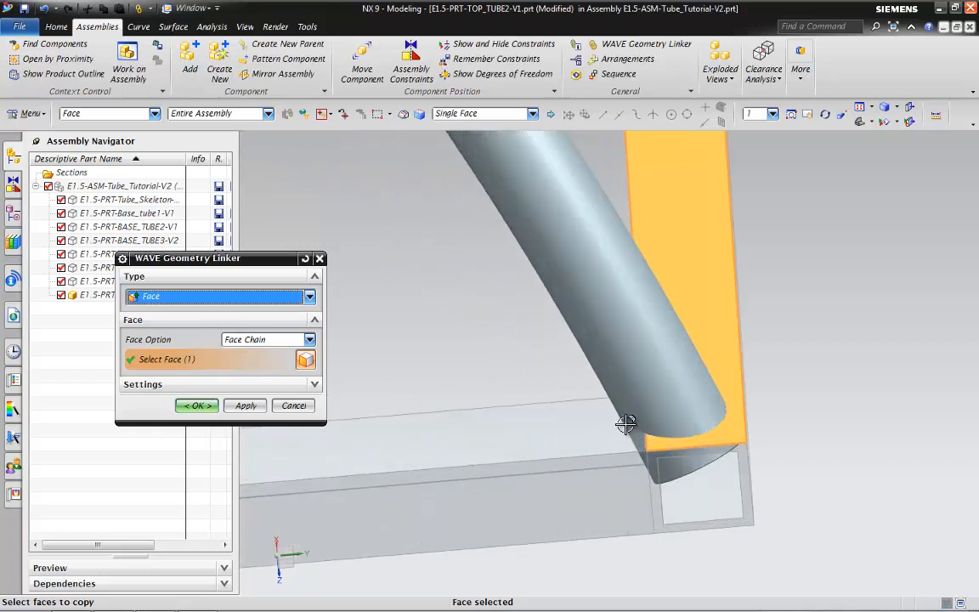
- Try the Face and Adjacent Faces option on the upper face of base tube 4
left_click(244, 337)
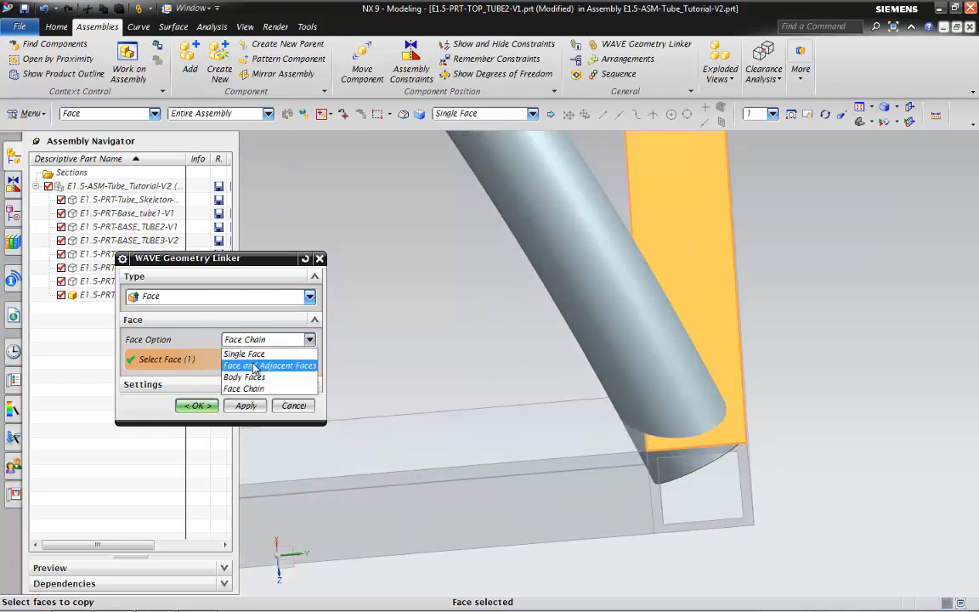
left_click(254, 363)
left_click(579, 432)
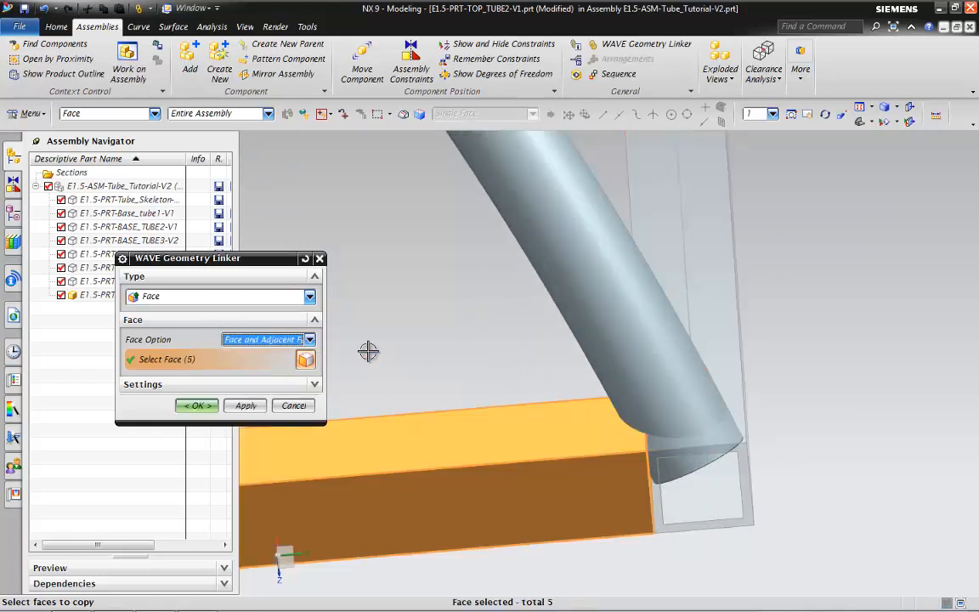
- Set the face option to Single Face and link the upper face of base tube 3 into top tube 2
left_click(264, 342)
left_click(247, 354)
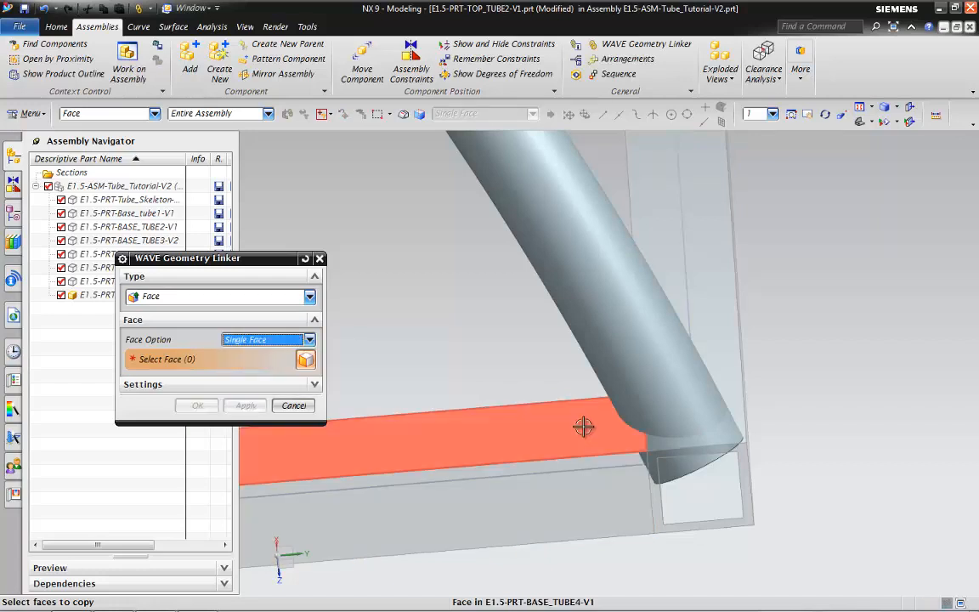
left_click(718, 334)
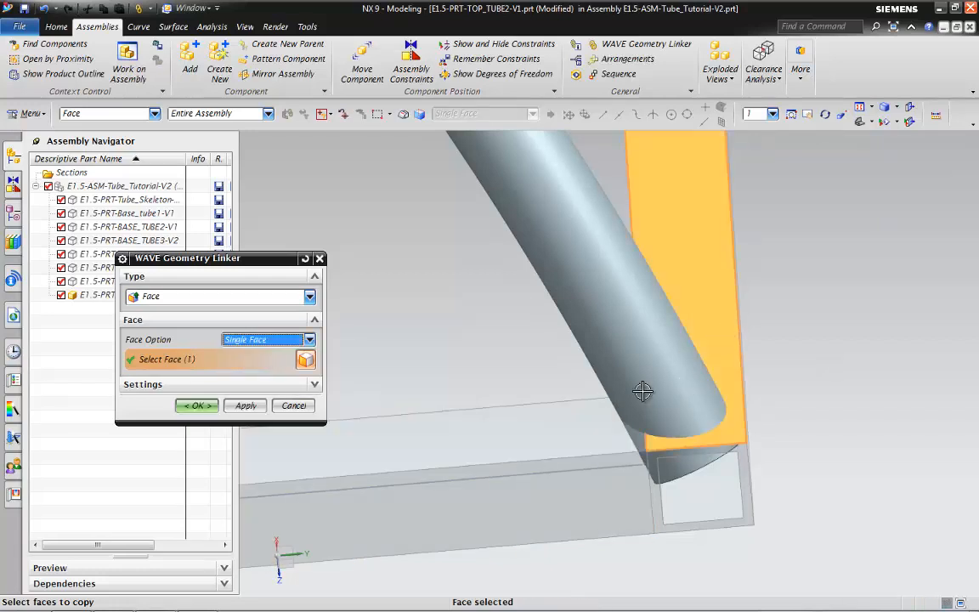
left_click(194, 404)
- Try to trim the lower end of top tube 2 with the linked upper face of base tube 3
scroll(356, 380, "down", 6)
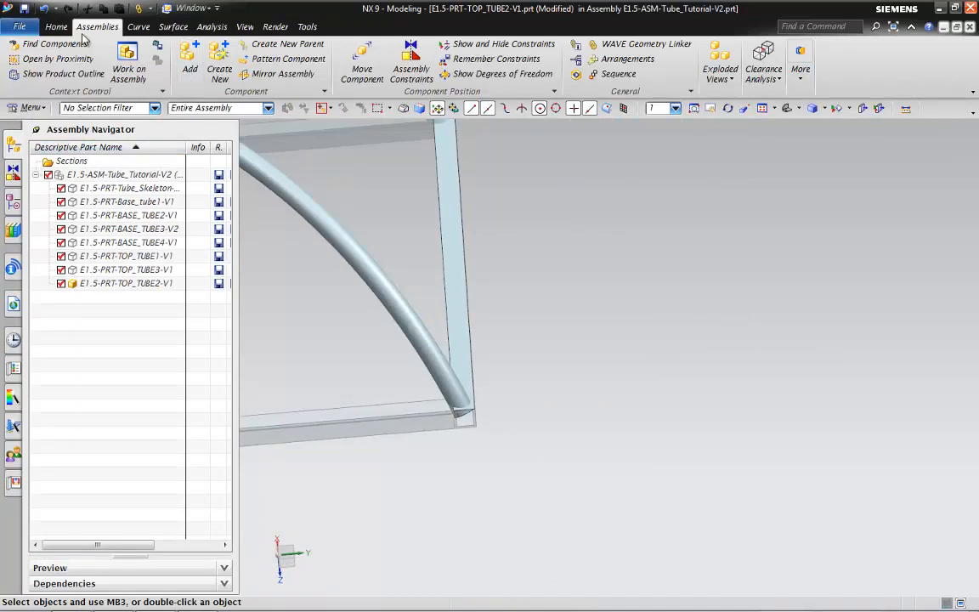
scroll(82, 35, "up", 1)
left_click(367, 59)
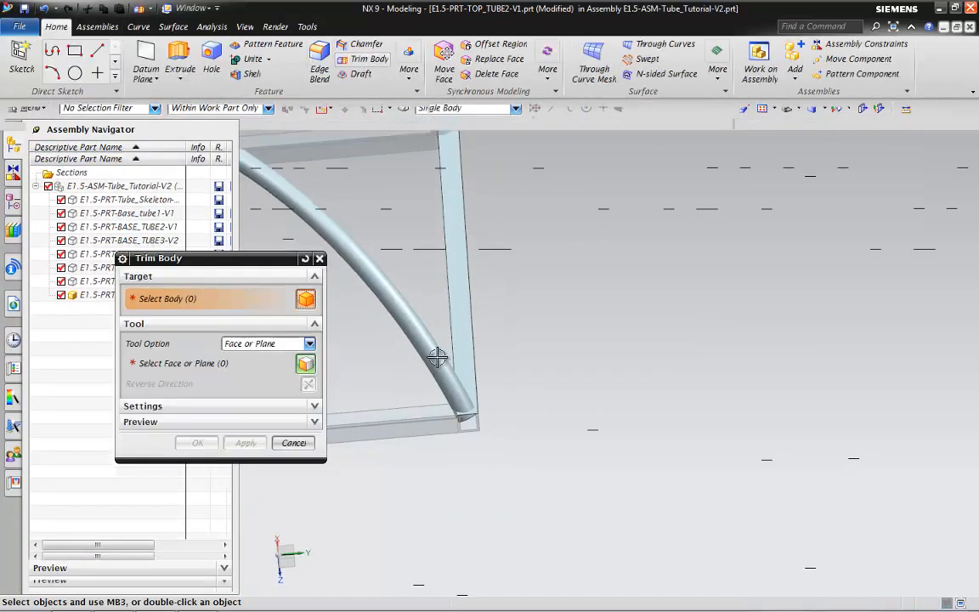
middle_click_drag(436, 356, 585, 328)
left_click(584, 324)
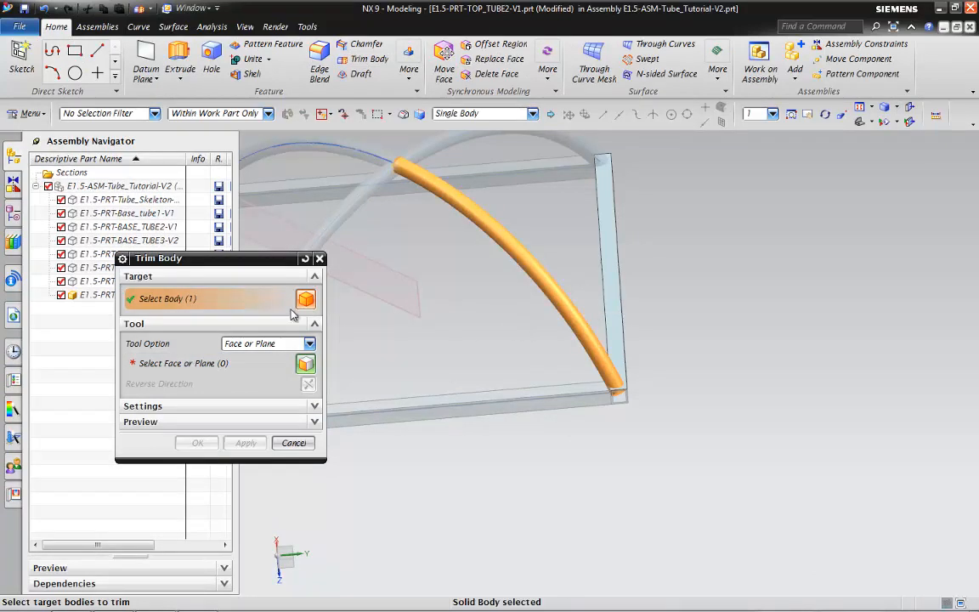
left_click(170, 363)
left_click(618, 327)
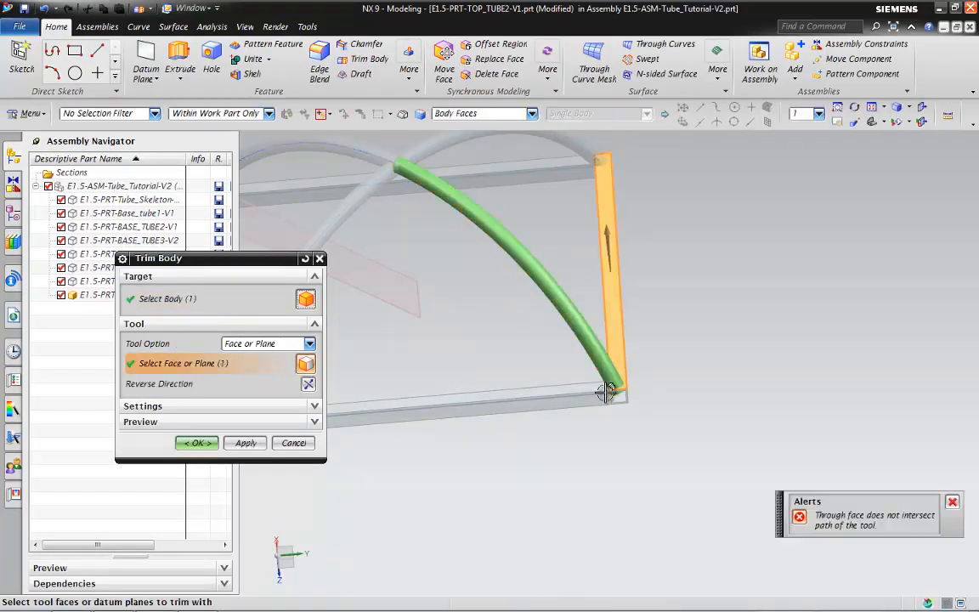
scroll(603, 409, "up", 3)
scroll(604, 382, "up", 2)
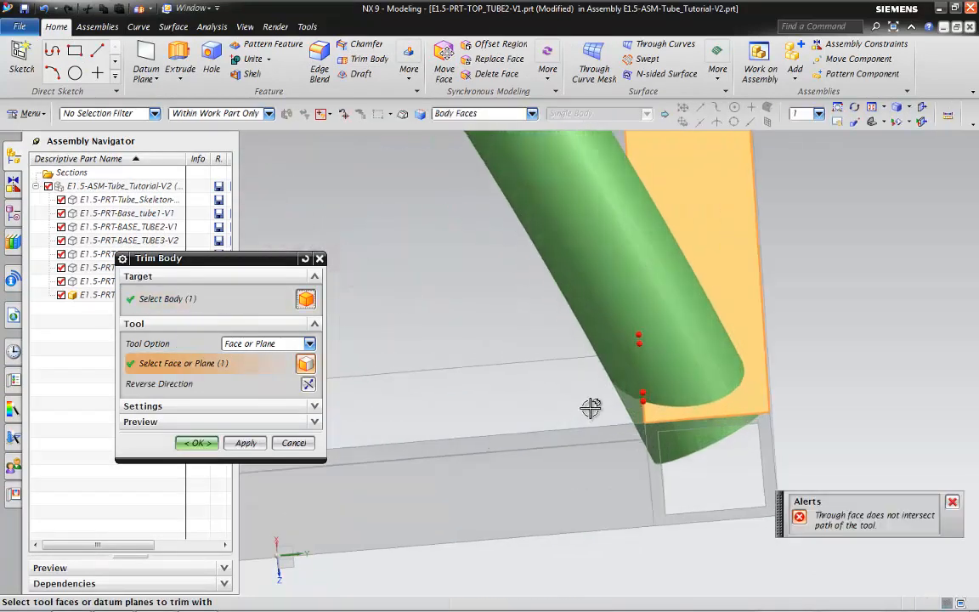
middle_click_drag(591, 409, 596, 387)
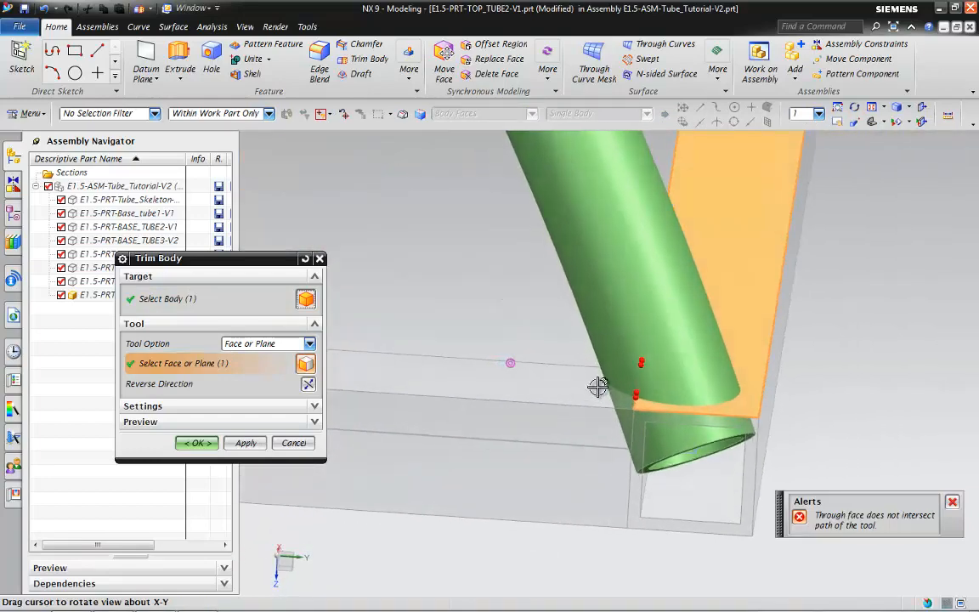
left_click(294, 444)
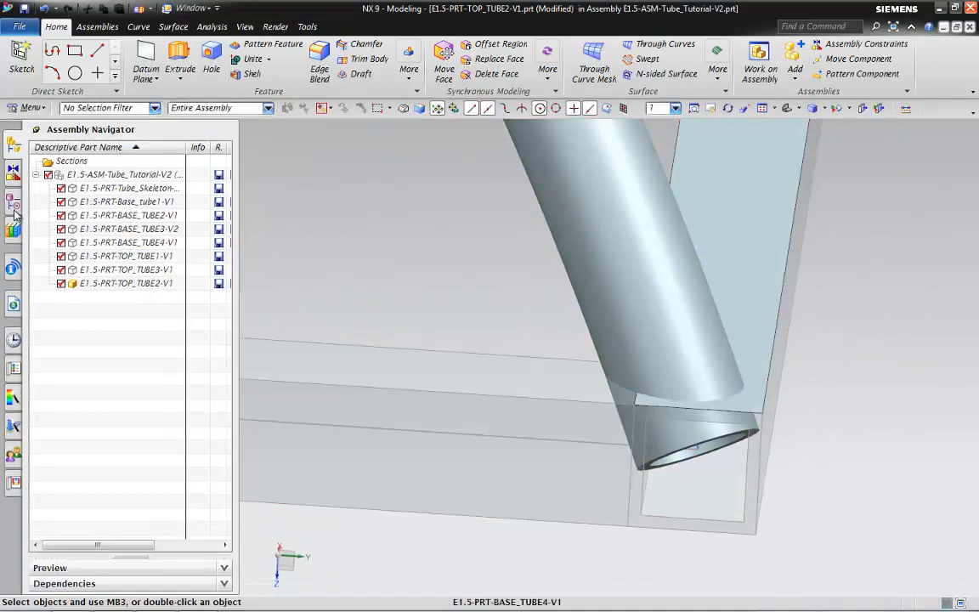
- Create an associative datum plane at 0 in offset on the linked base tube 3 face, using the Inferred type
left_click(13, 204)
left_click(117, 256)
scroll(519, 448, "down", 3)
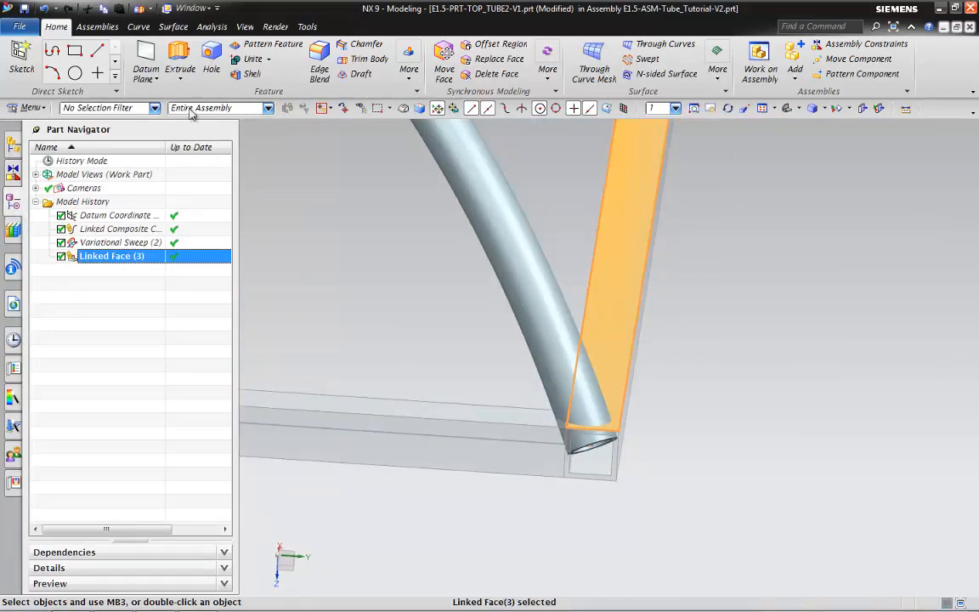
left_click(141, 72)
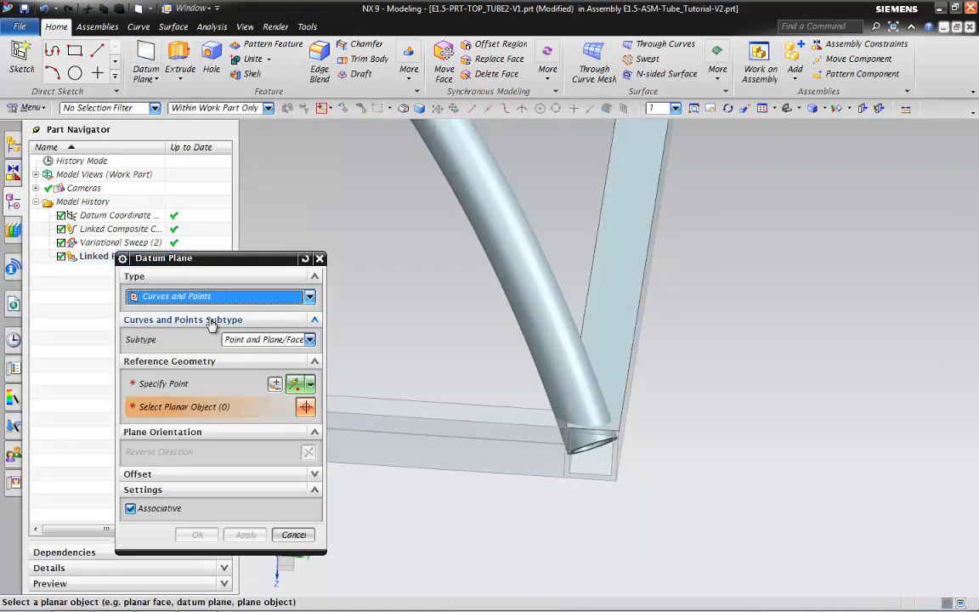
left_click(192, 296)
left_click(189, 314)
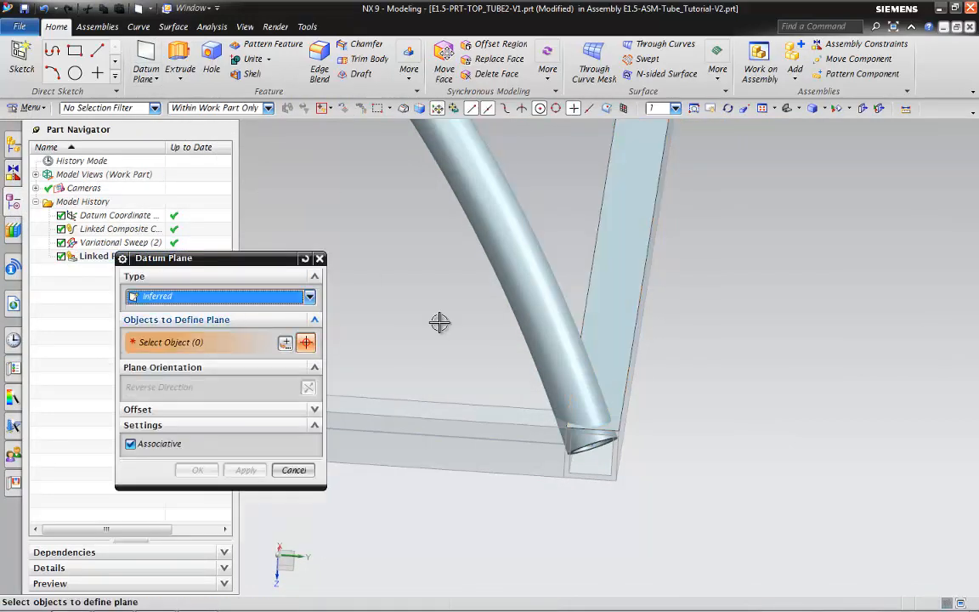
left_click(618, 335)
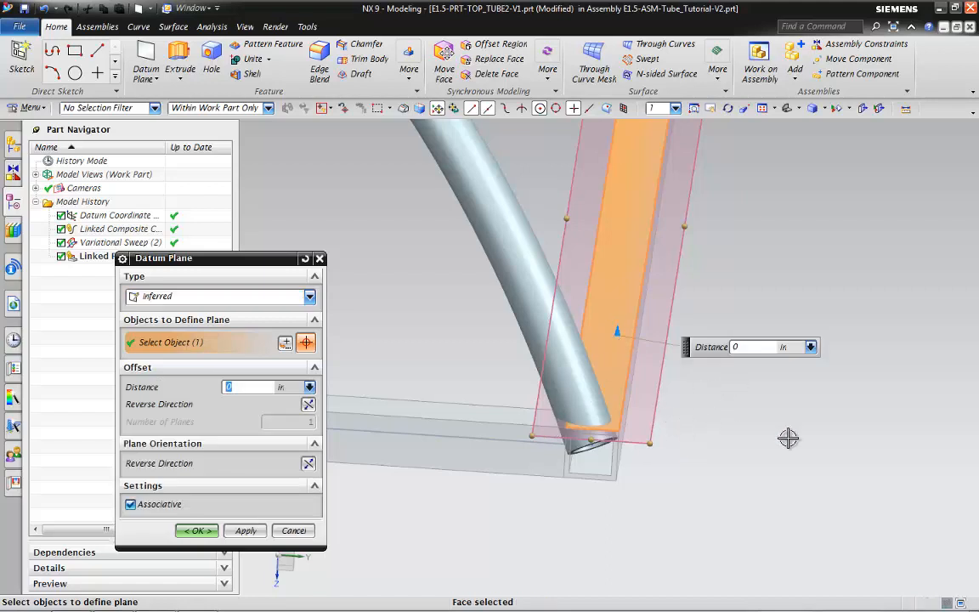
middle_click_drag(467, 419, 508, 440)
left_click(196, 530)
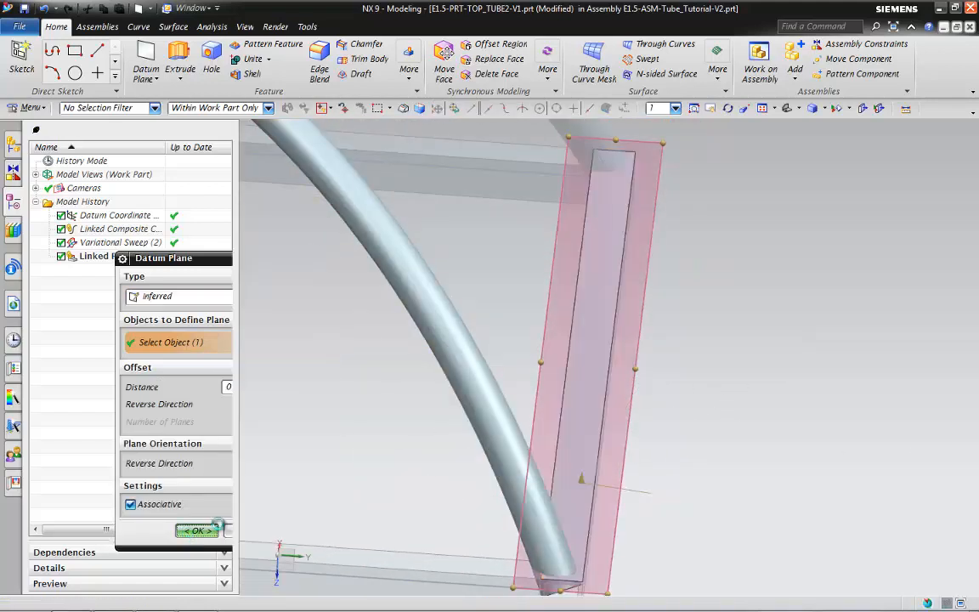
scroll(538, 479, "down", 3)
scroll(548, 443, "up", 2)
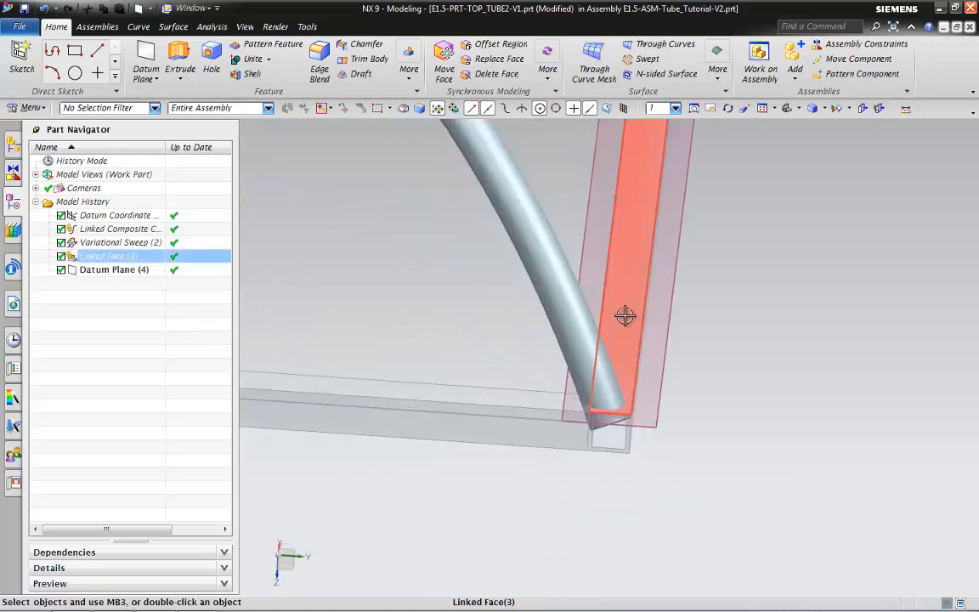
- Trim the lower end of top tube 2 with the new datum plane, reversing the direction to keep the tube above it
left_click(351, 61)
left_click(567, 315)
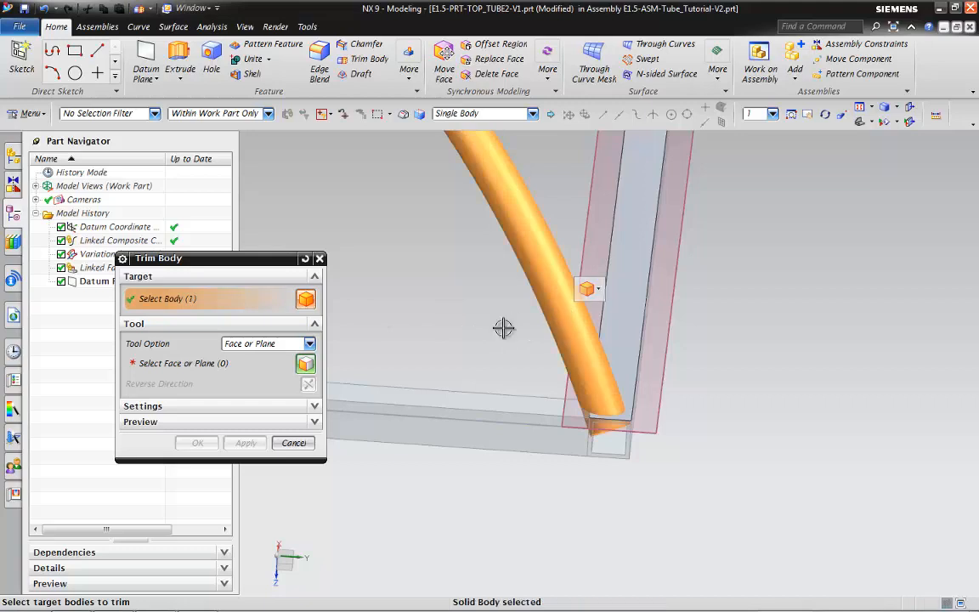
left_click(202, 365)
left_click(668, 302)
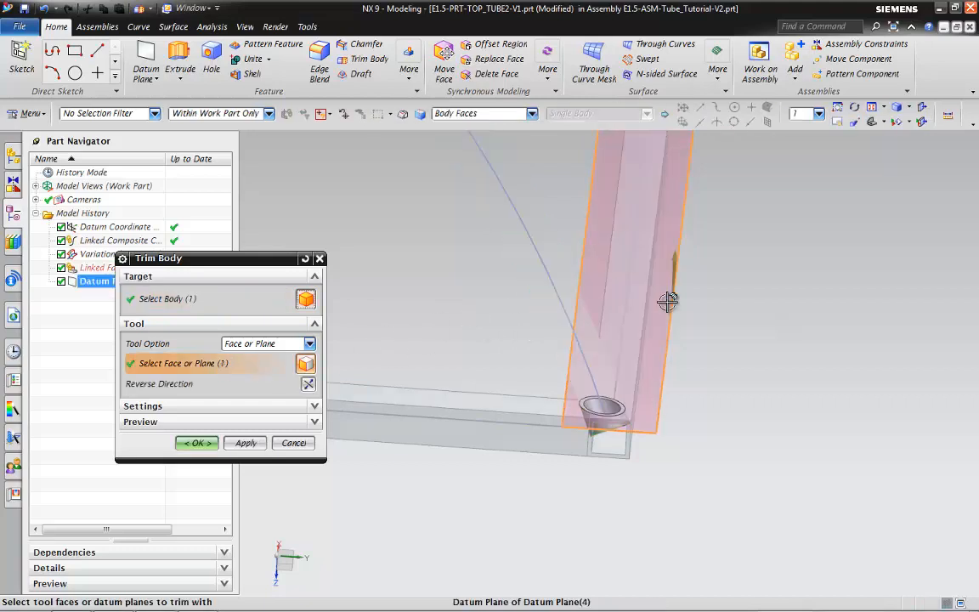
left_click(310, 384)
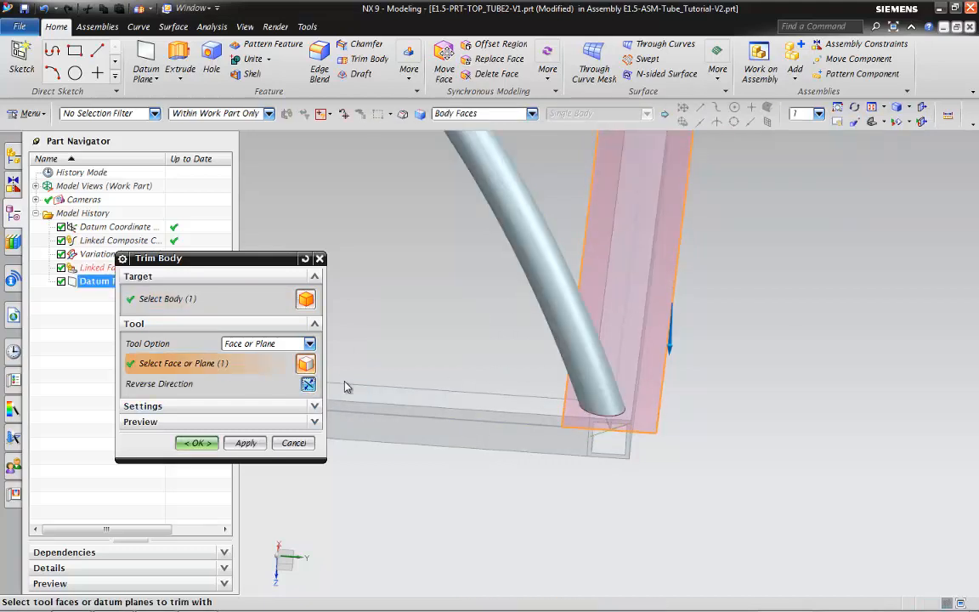
scroll(692, 424, "down", 7)
scroll(690, 422, "up", 5)
mouse_move(740, 363)
middle_mouse_down()
mouse_move(723, 363)
mouse_move(745, 349)
mouse_move(730, 363)
middle_mouse_up()
scroll(682, 326, "up", 3)
scroll(683, 326, "up", 1)
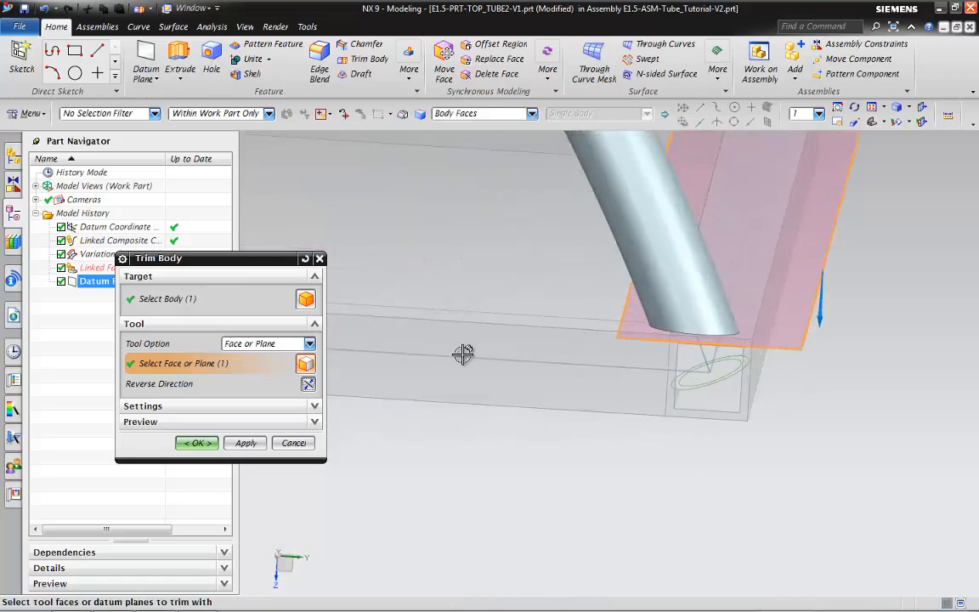
left_click(198, 443)
- Link the outer face of the crossing top tube 1 into top tube 2 as a single WAVE face
middle_click_drag(463, 469, 332, 288)
scroll(326, 236, "up", 3)
middle_click_drag(325, 236, 418, 259, "shift")
middle_click_drag(352, 251, 373, 281)
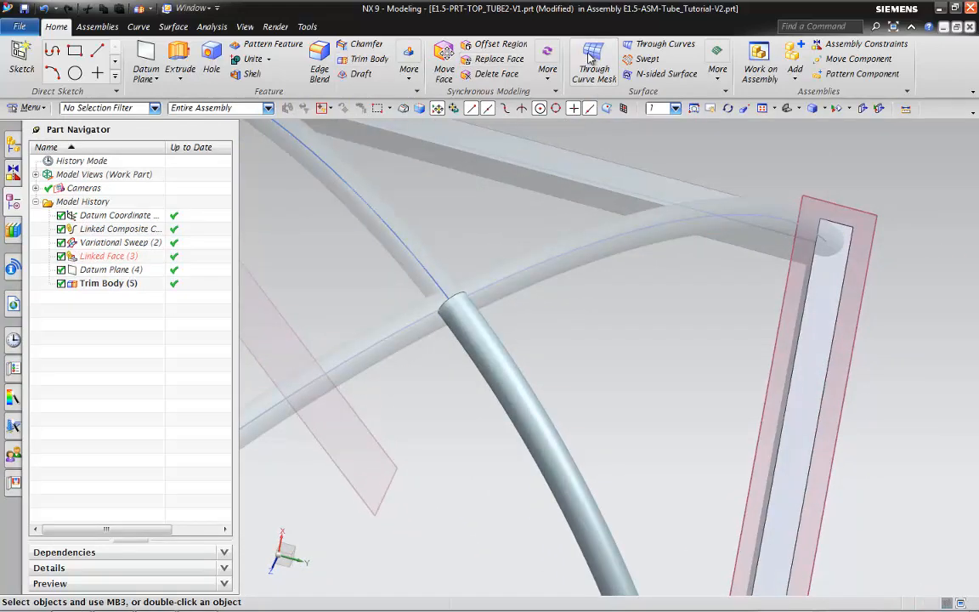
left_click(99, 26)
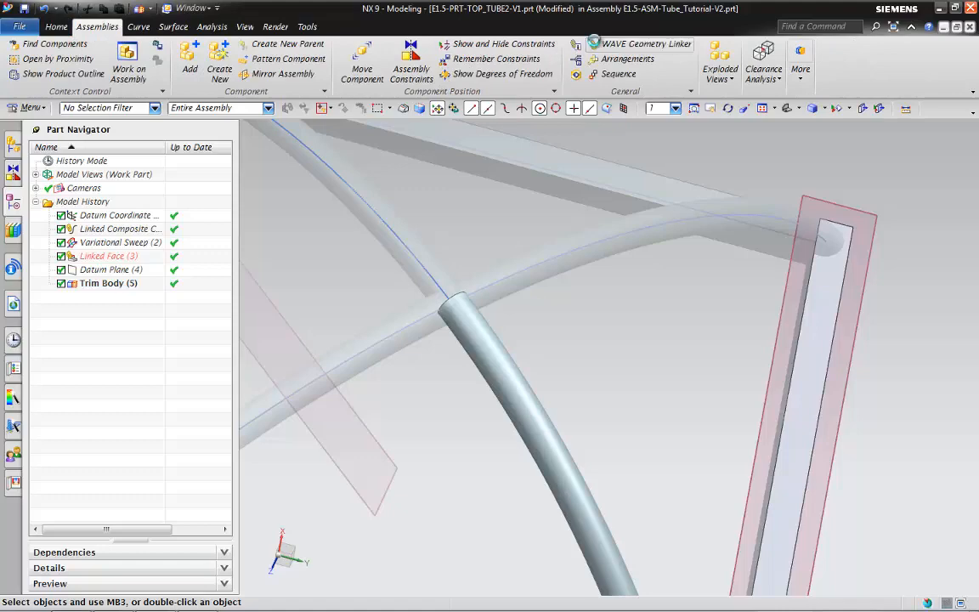
left_click(595, 43)
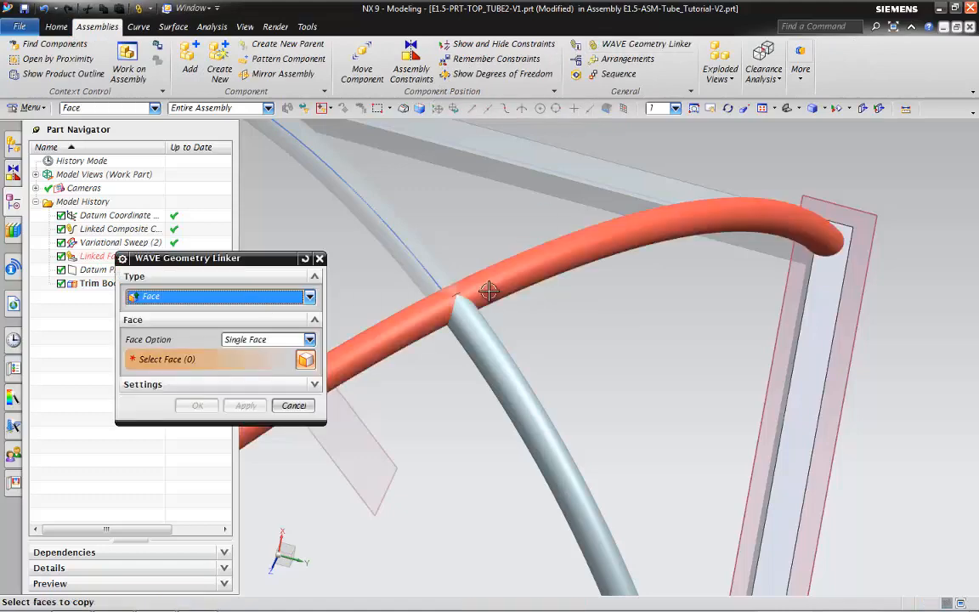
left_click(463, 291)
middle_click_drag(448, 317, 516, 232)
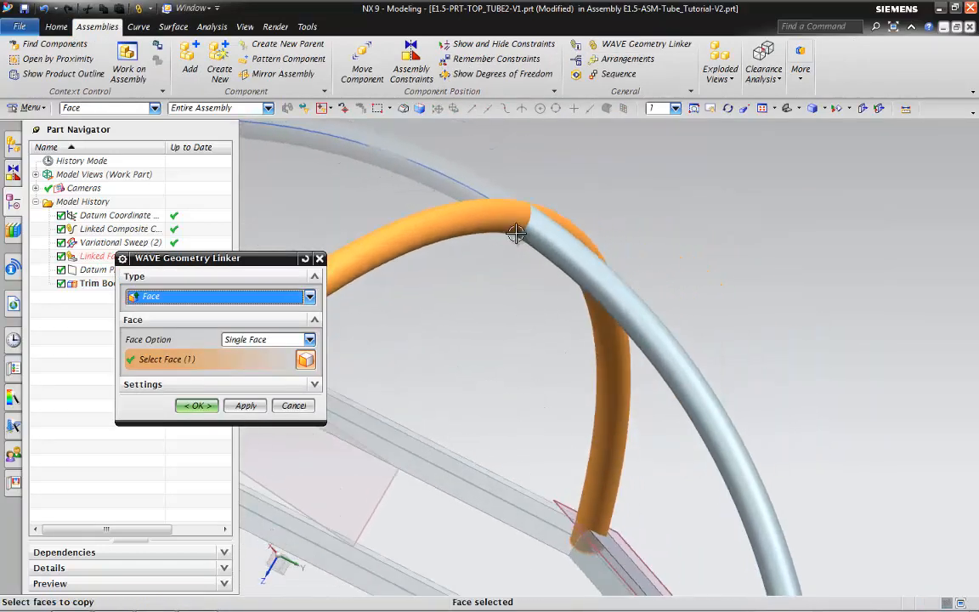
scroll(515, 232, "up", 3)
left_click(197, 406)
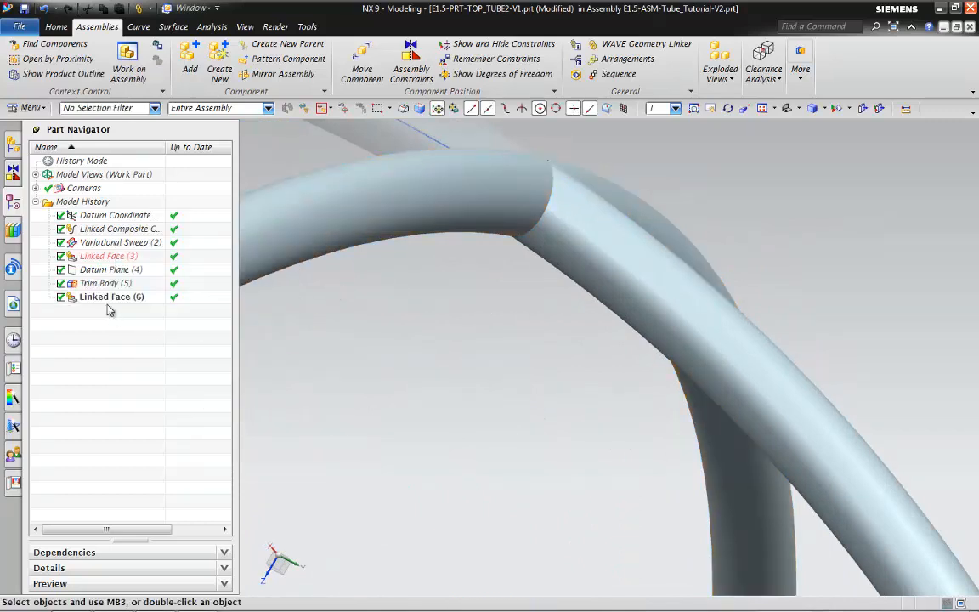
- Trim the upper end of top tube 2 with the linked face of top tube 1, reversing the direction to keep the tube
left_click(56, 27)
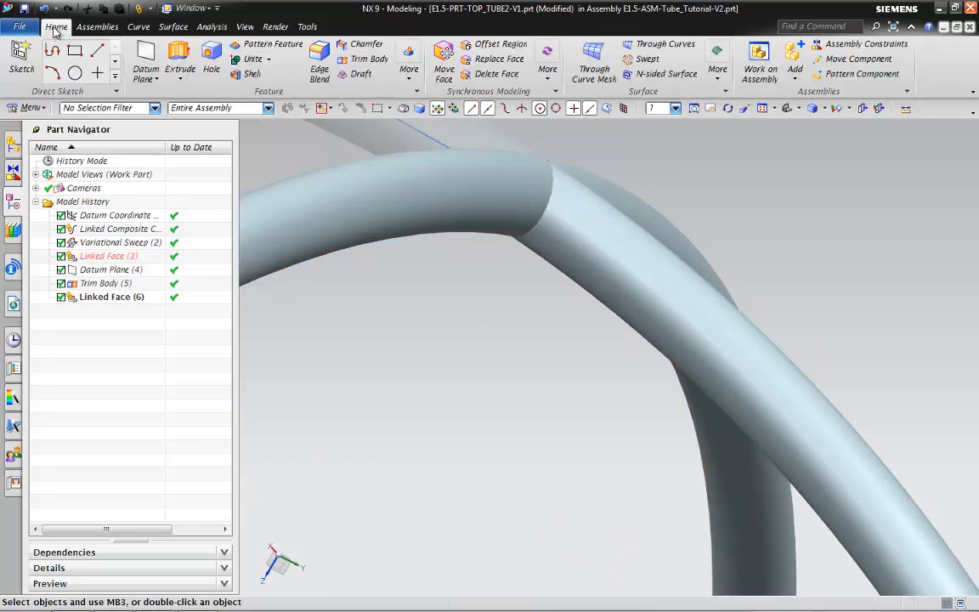
left_click(363, 58)
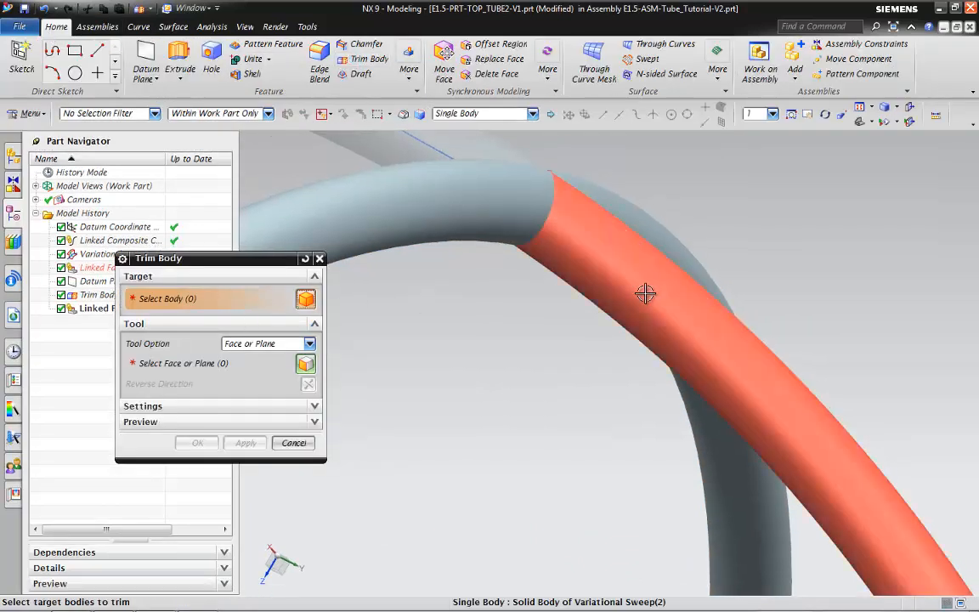
left_click(644, 292)
left_click(466, 203)
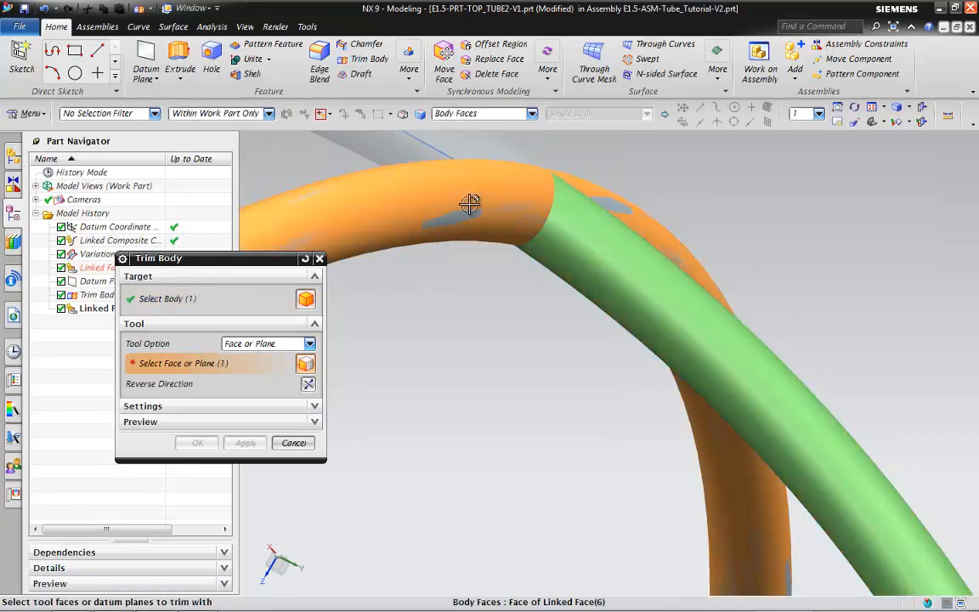
middle_click_drag(465, 203, 346, 361)
left_click(309, 384)
middle_click_drag(372, 273, 495, 278)
scroll(496, 277, "up", 3)
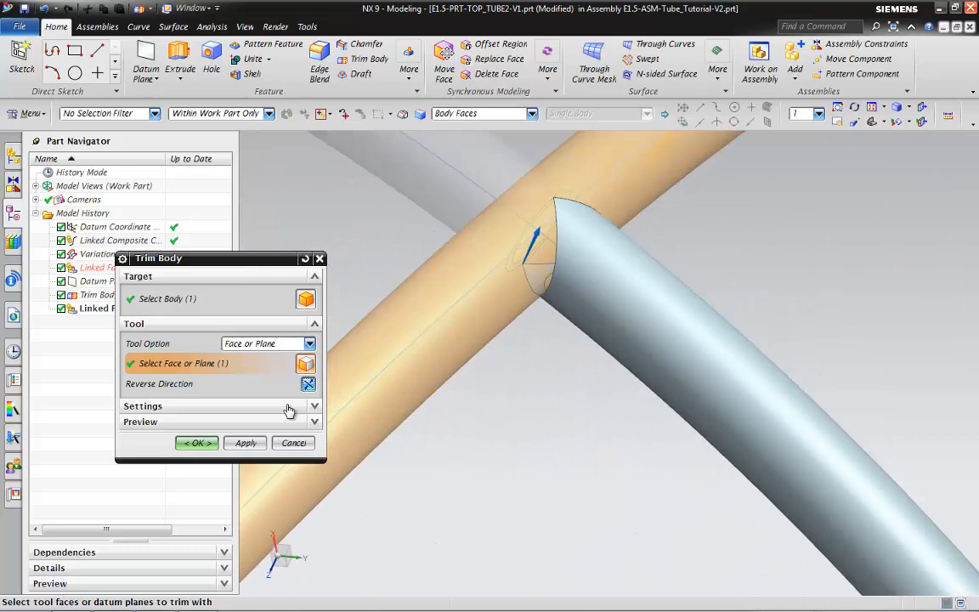
left_click(197, 443)
middle_click_drag(466, 343, 603, 189)
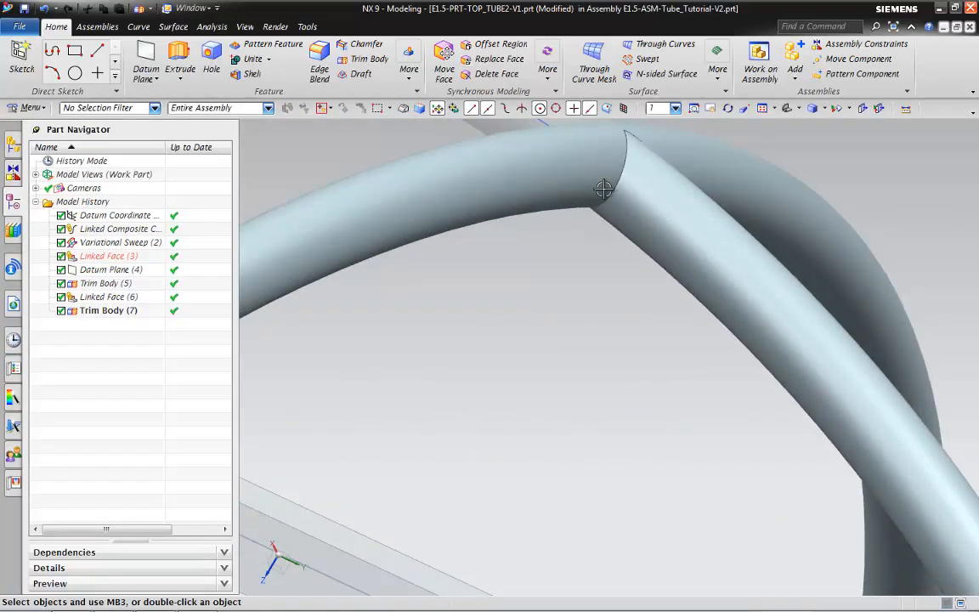
middle_click_drag(710, 233, 581, 351)
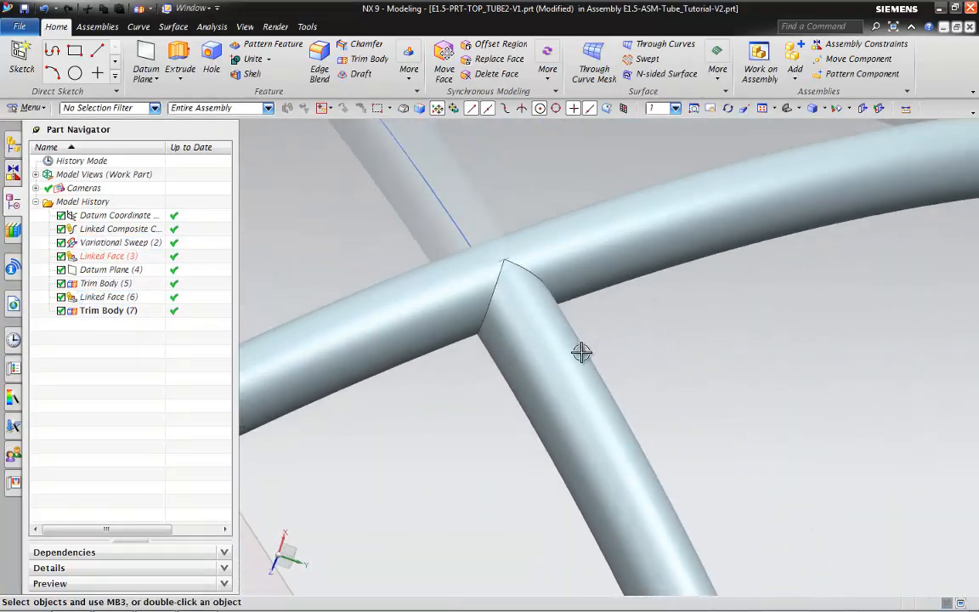
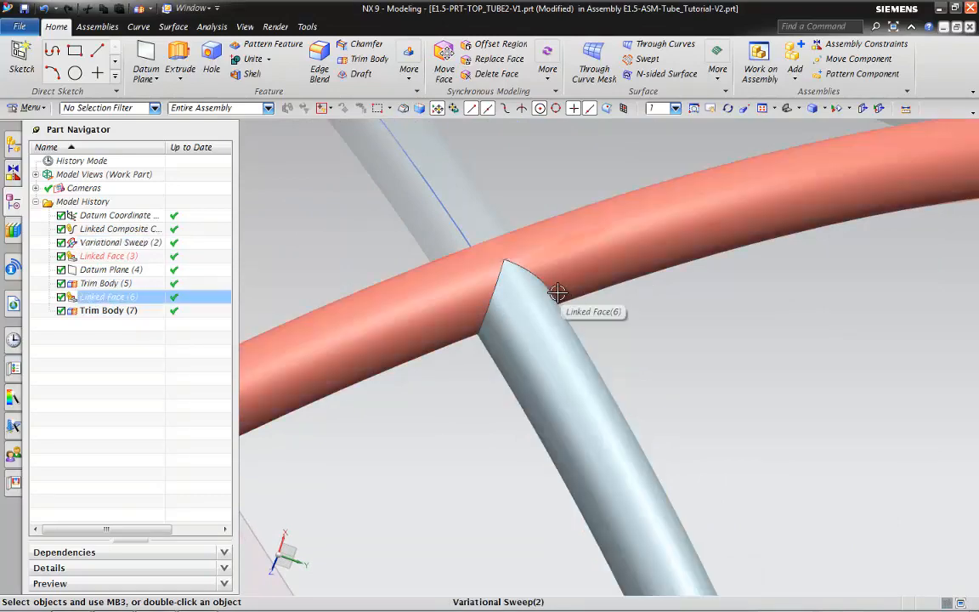
middle_click_drag(557, 290, 623, 225)
- Make top tube 3 the work part of the assembly
scroll(622, 225, "down", 4)
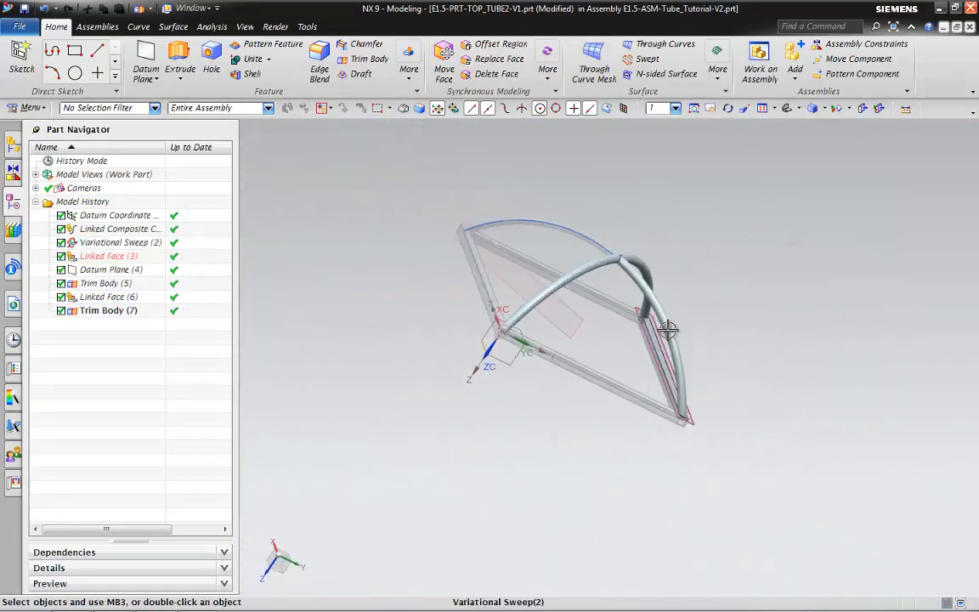
middle_click_drag(669, 329, 643, 288)
left_click(14, 146)
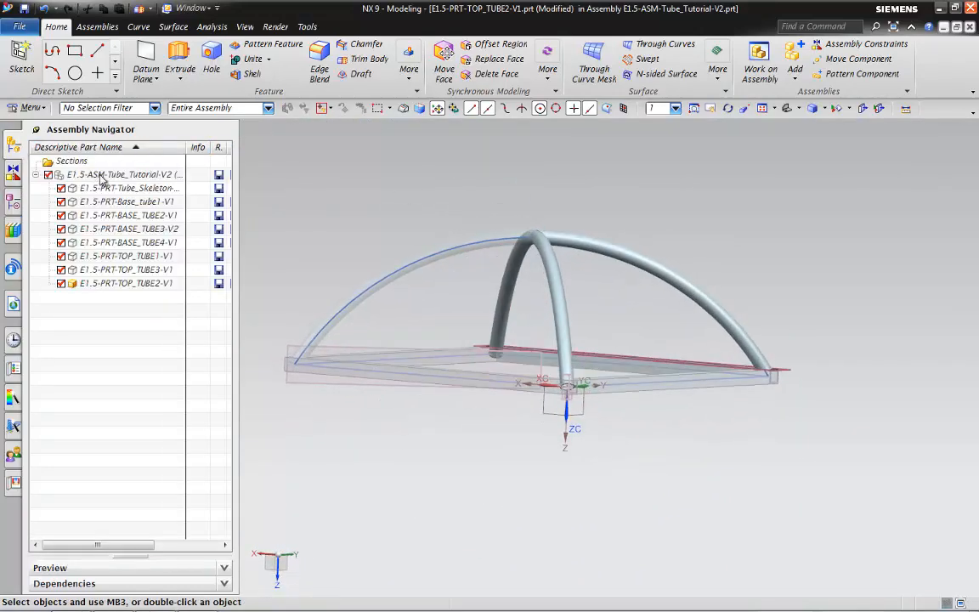
left_click(134, 270)
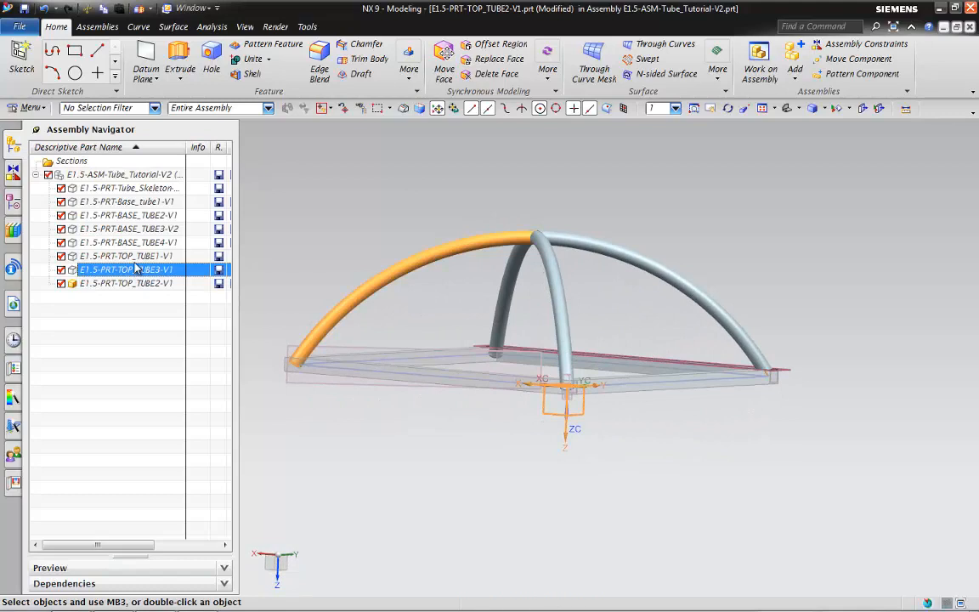
left_click(172, 255)
mouse_move(408, 254)
middle_mouse_down()
mouse_move(531, 242)
mouse_move(444, 291)
mouse_move(391, 255)
middle_mouse_up()
left_click(147, 270)
double_click(148, 271)
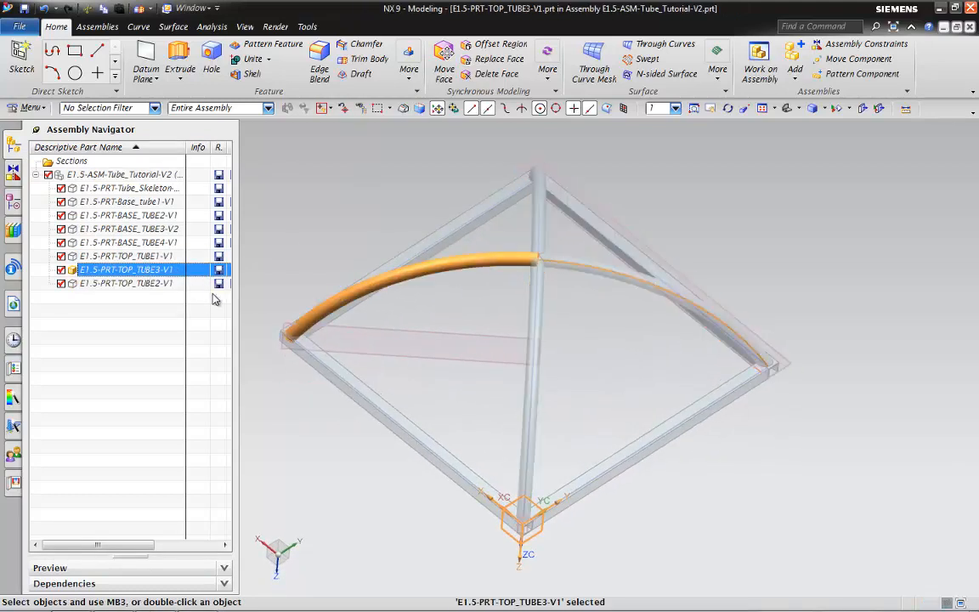
- Link the upper face of base tube 1 into top tube 3 as a single WAVE face
scroll(466, 339, "down", 2)
scroll(450, 337, "up", 5)
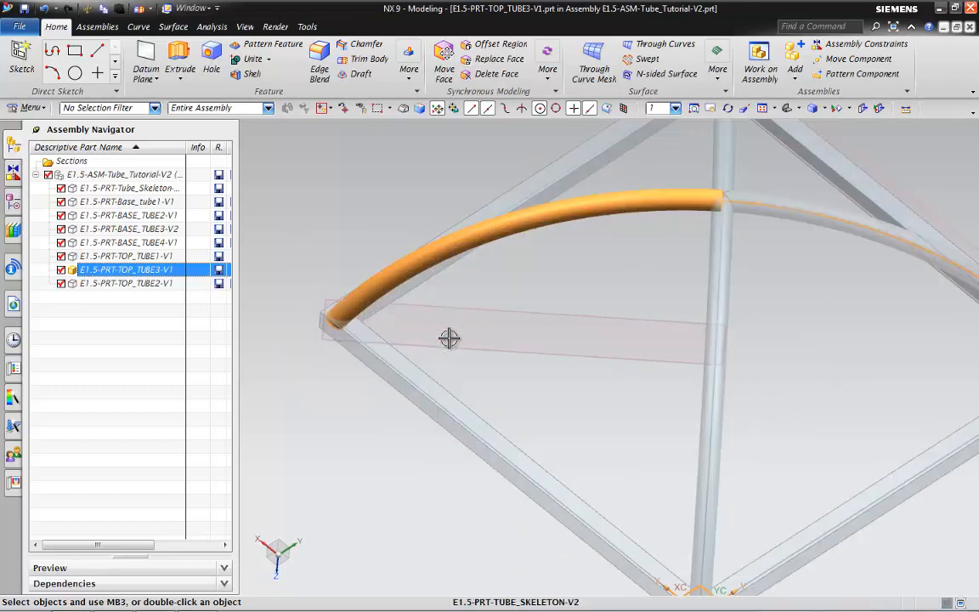
middle_click_drag(451, 337, 458, 280)
left_click(15, 206)
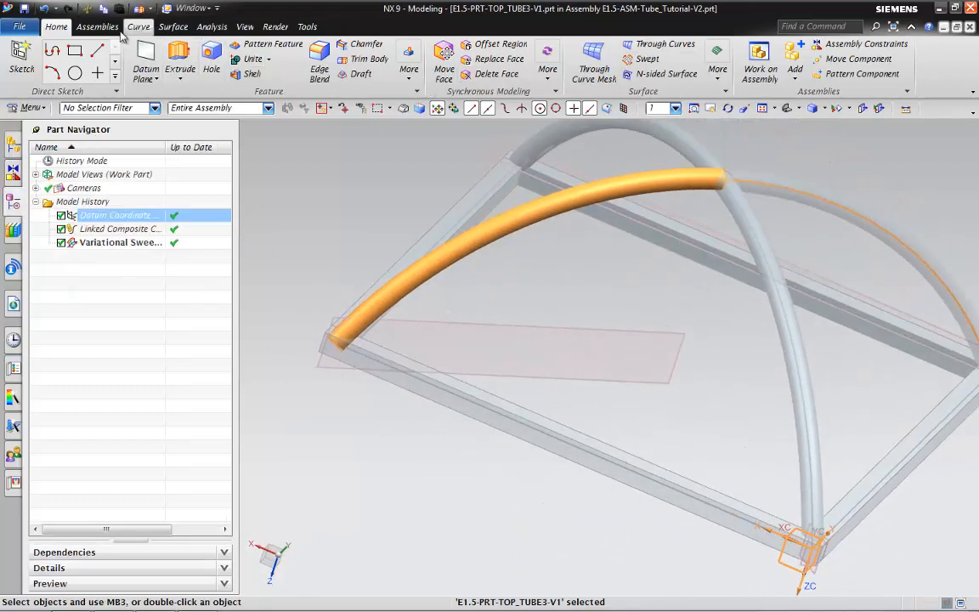
left_click(99, 26)
left_click(594, 44)
scroll(339, 297, "up", 5)
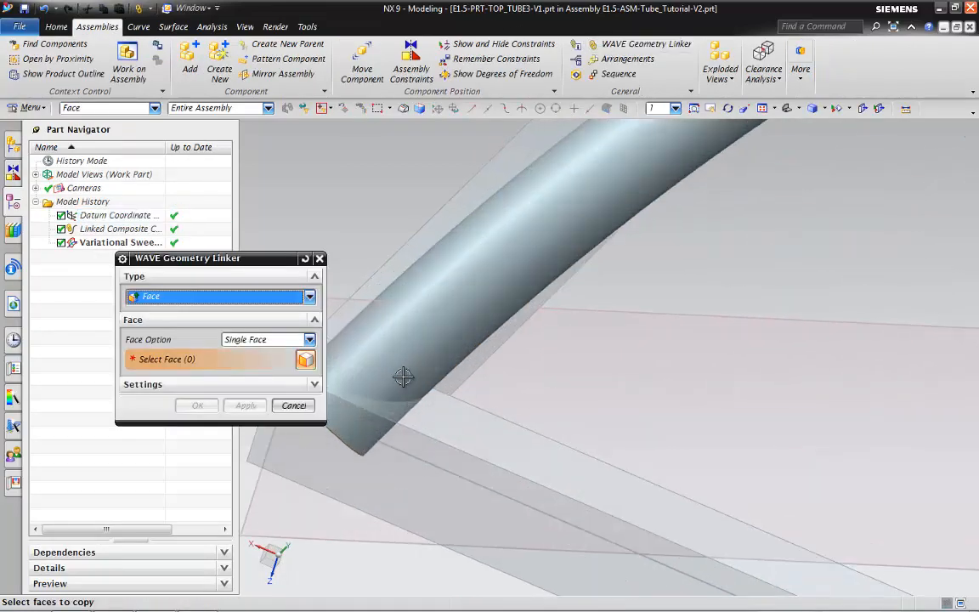
scroll(657, 321, "down", 4)
scroll(612, 367, "up", 4)
left_click(604, 345)
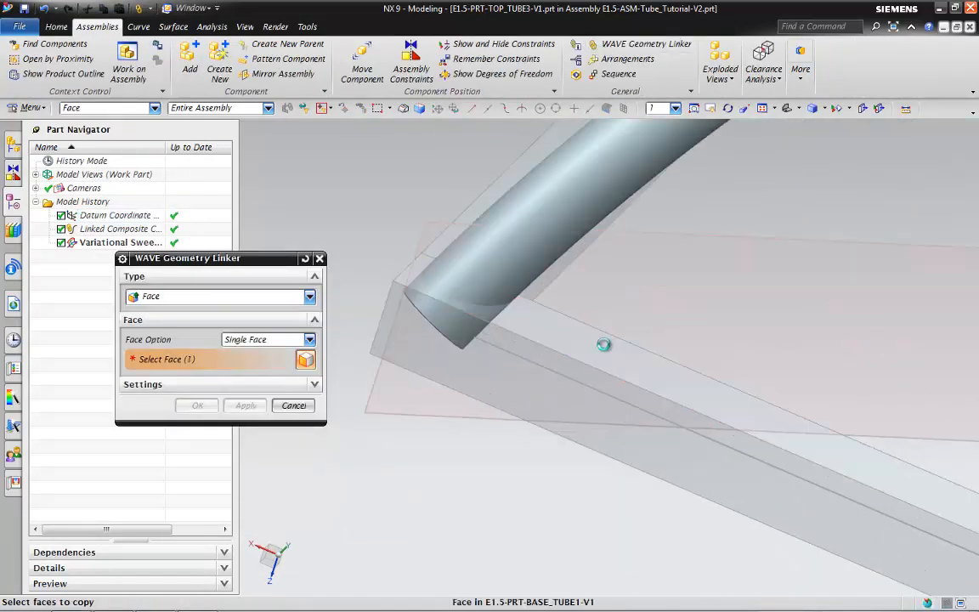
left_click(195, 406)
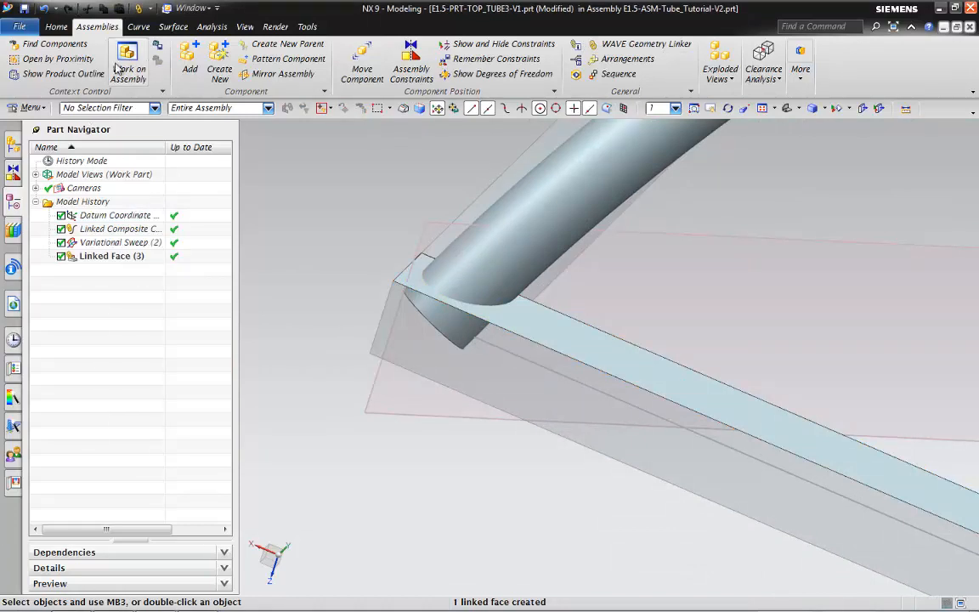
- Create an associative datum plane at 0 in offset on the linked base tube 1 face in top tube 3
left_click(56, 28)
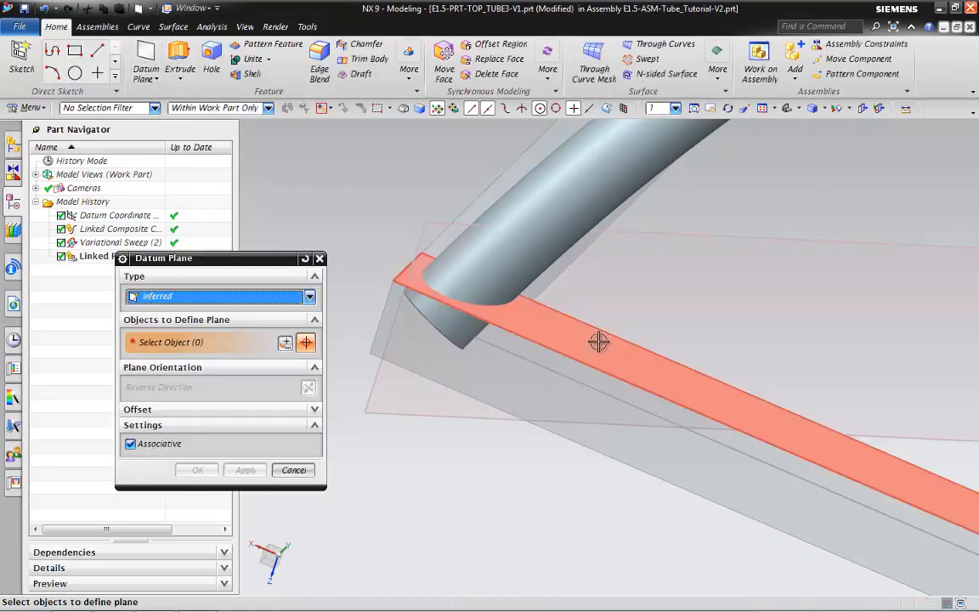
left_click(598, 340)
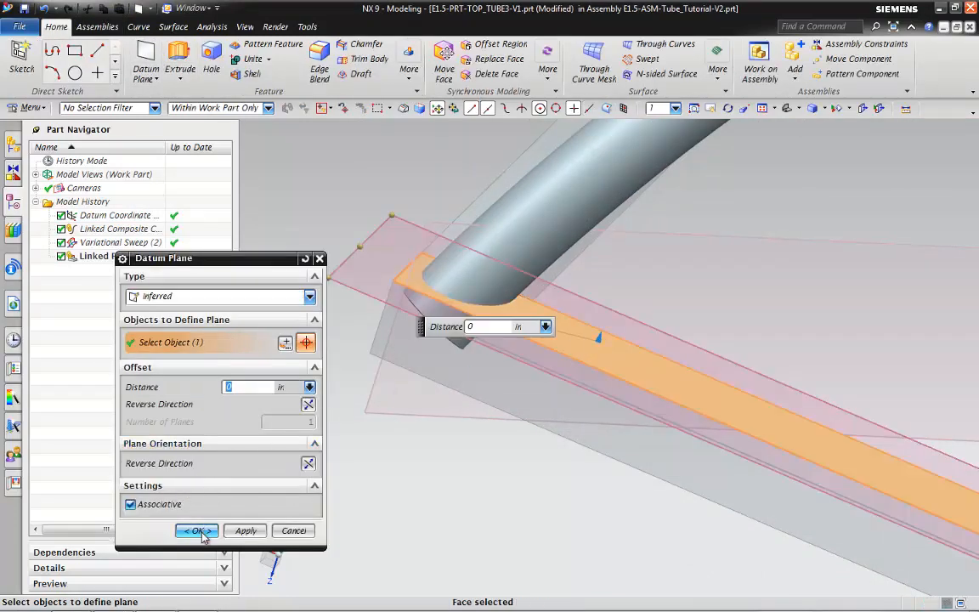
left_click(199, 531)
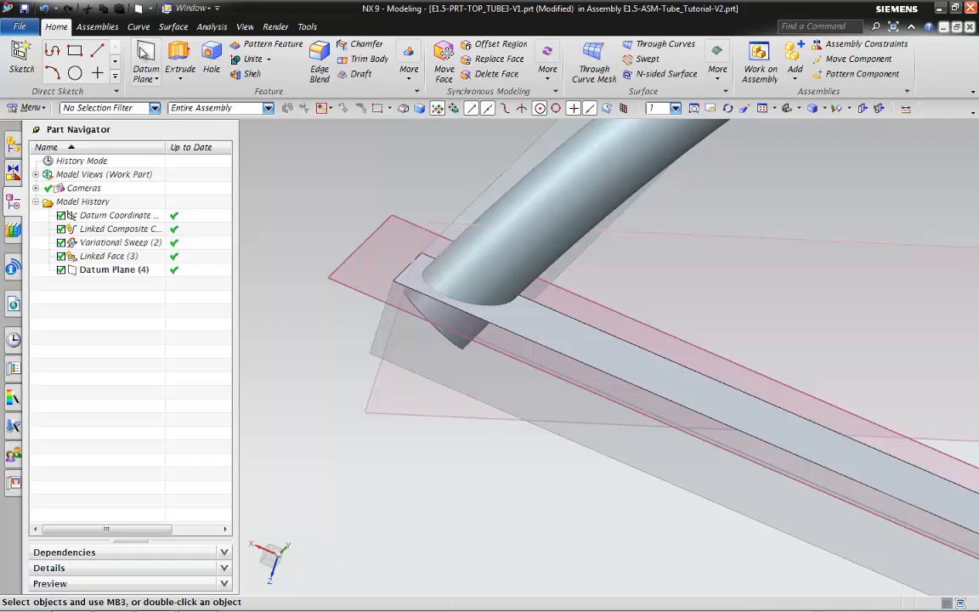
- Trim the lower end of top tube 3 with the datum plane on base tube 1, reversing the direction to keep the tube
left_click(374, 59)
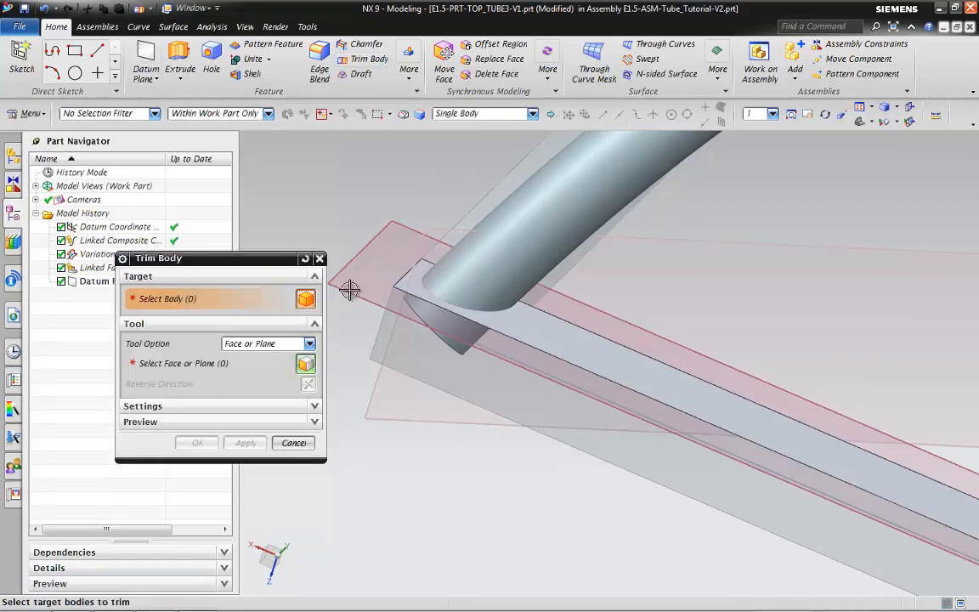
left_click(594, 209)
left_click(201, 363)
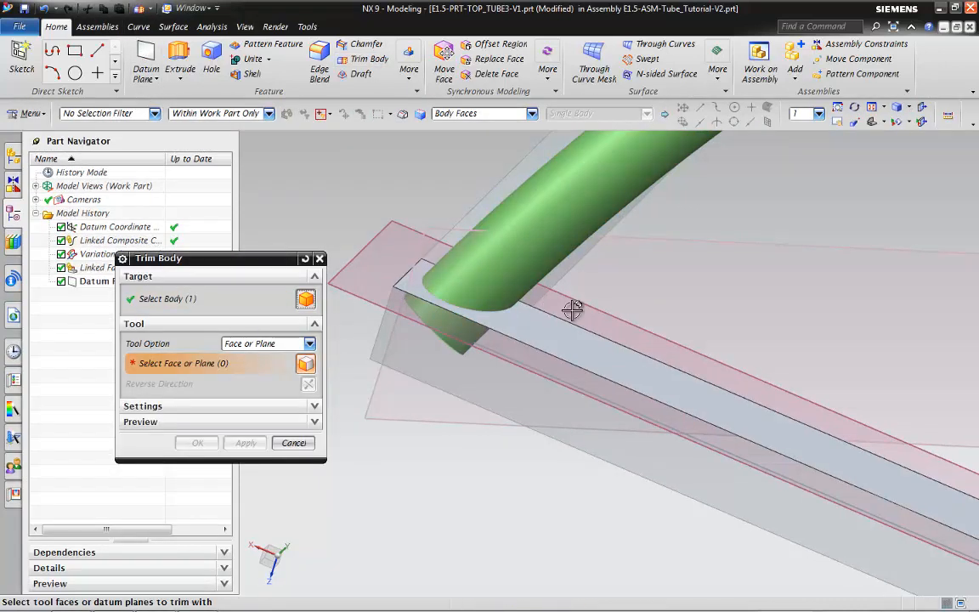
left_click(347, 323)
left_click(308, 385)
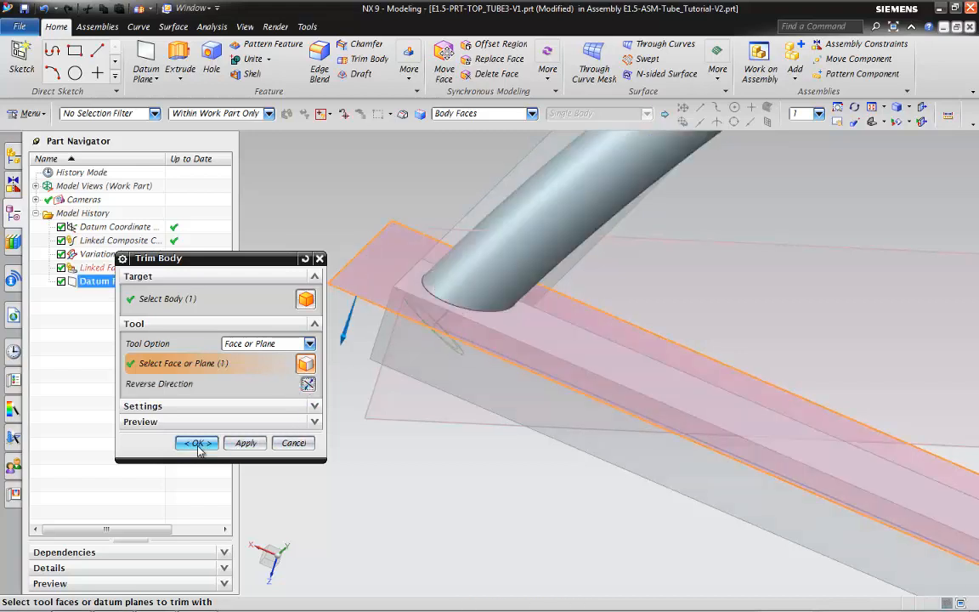
left_click(196, 442)
- Link the outer face of top tube 1 into top tube 3 as a single WAVE face
middle_click_drag(340, 304, 408, 136)
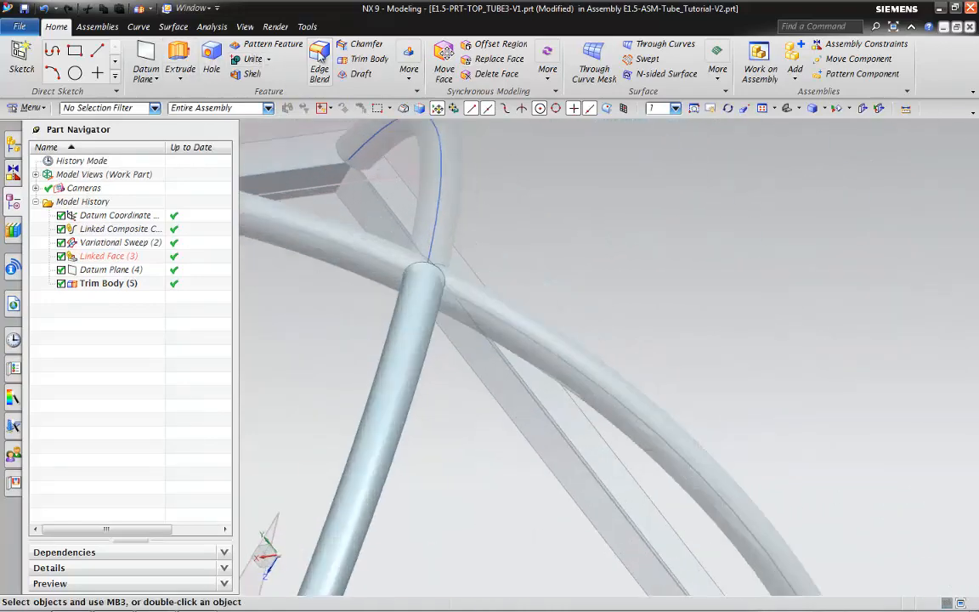
left_click(97, 26)
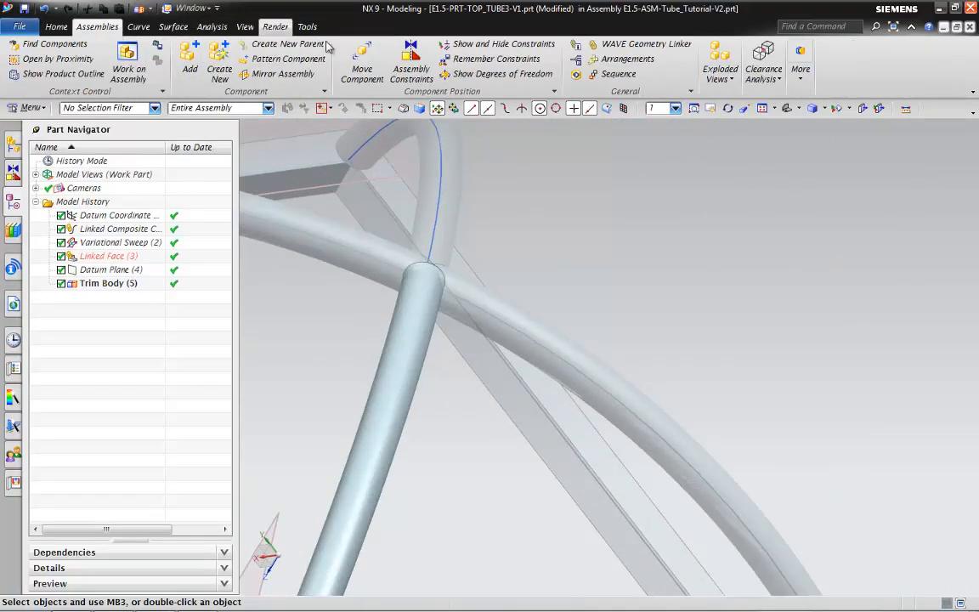
left_click(622, 46)
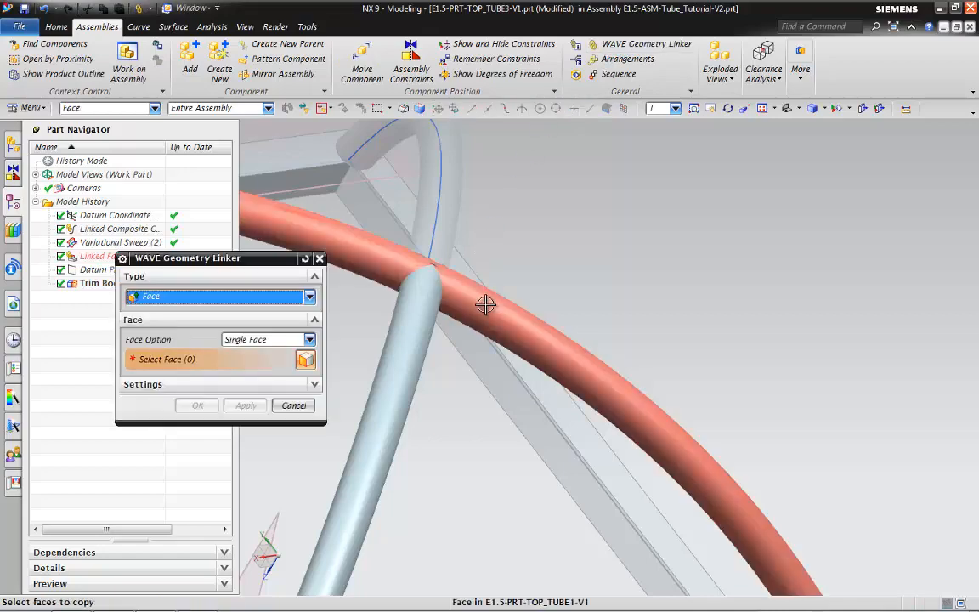
left_click(485, 293)
left_click(205, 407)
- Trim the upper end of top tube 3 with the linked face of top tube 1, reversing the direction to keep the tube
scroll(572, 302, "down", 5)
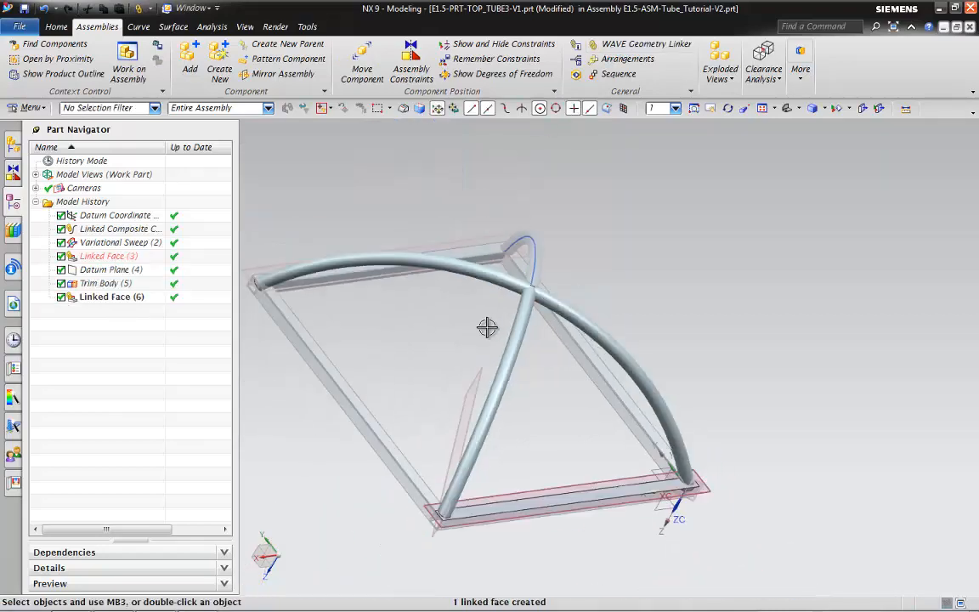
scroll(480, 329, "up", 2)
left_click(57, 26)
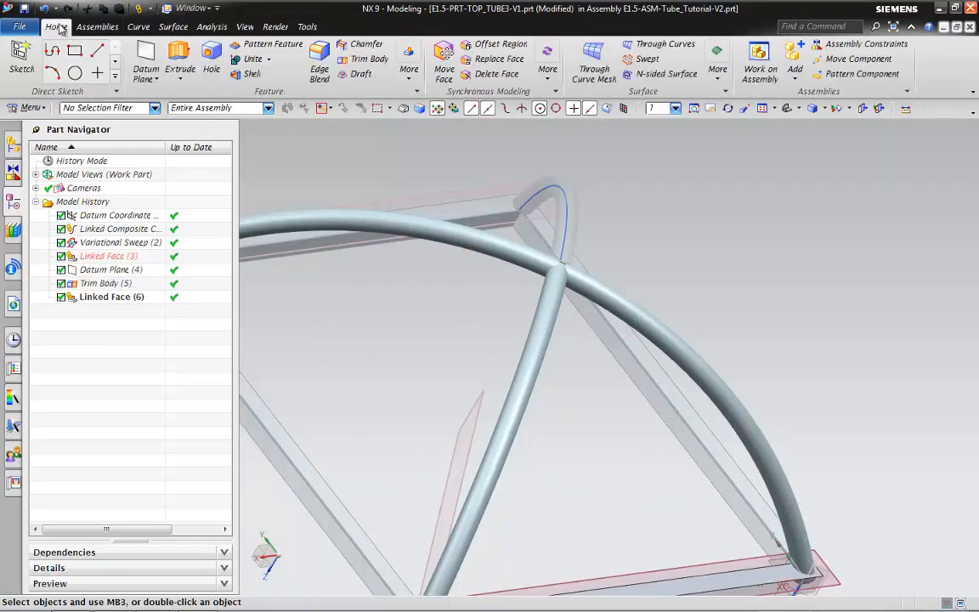
left_click(365, 60)
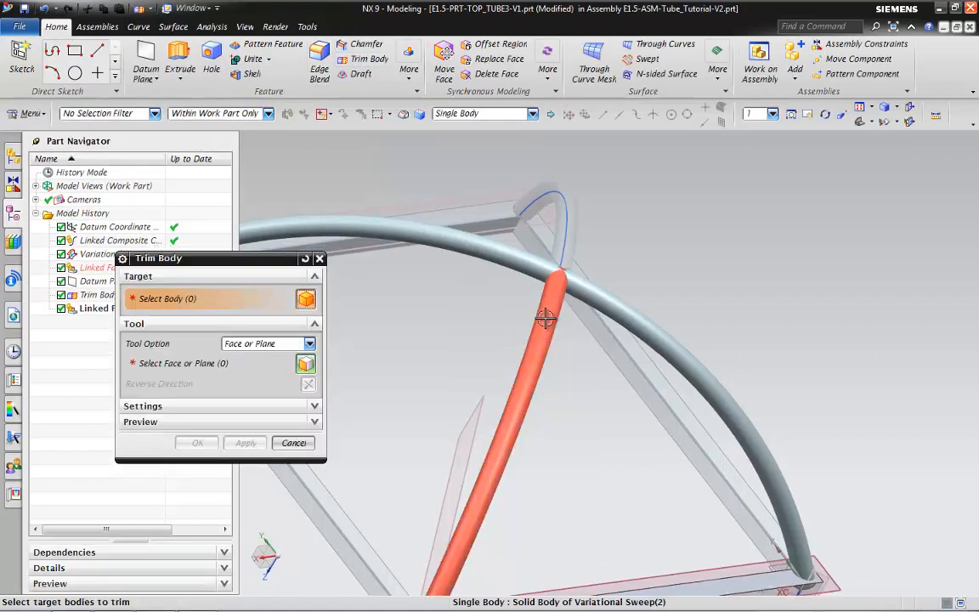
left_click(522, 357)
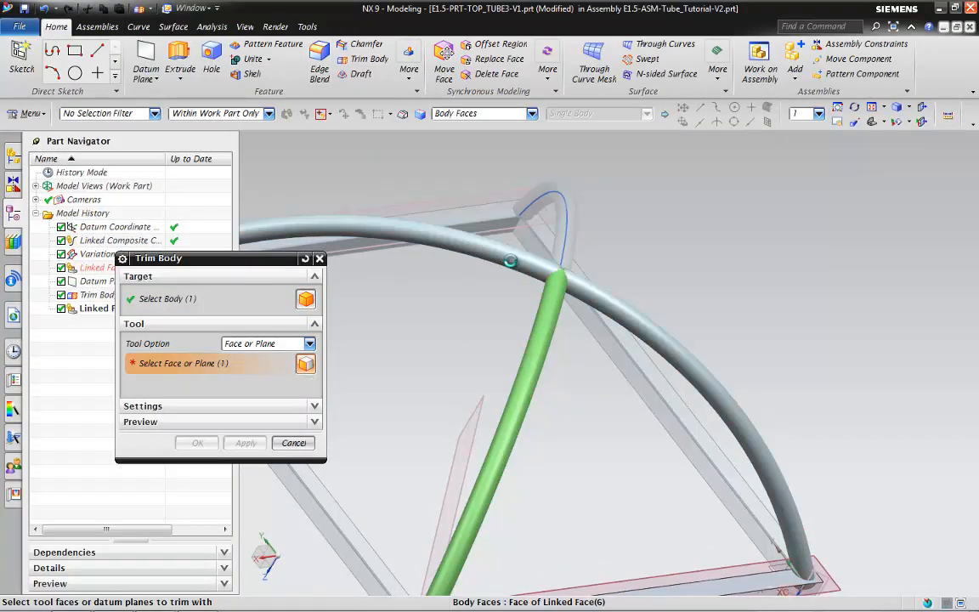
left_click(510, 262)
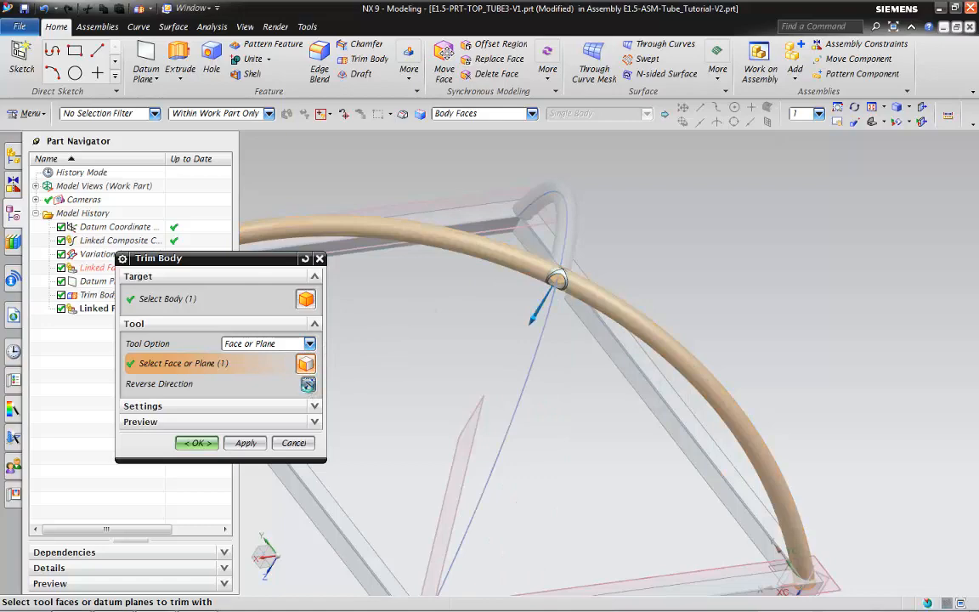
left_click(307, 384)
left_click(199, 443)
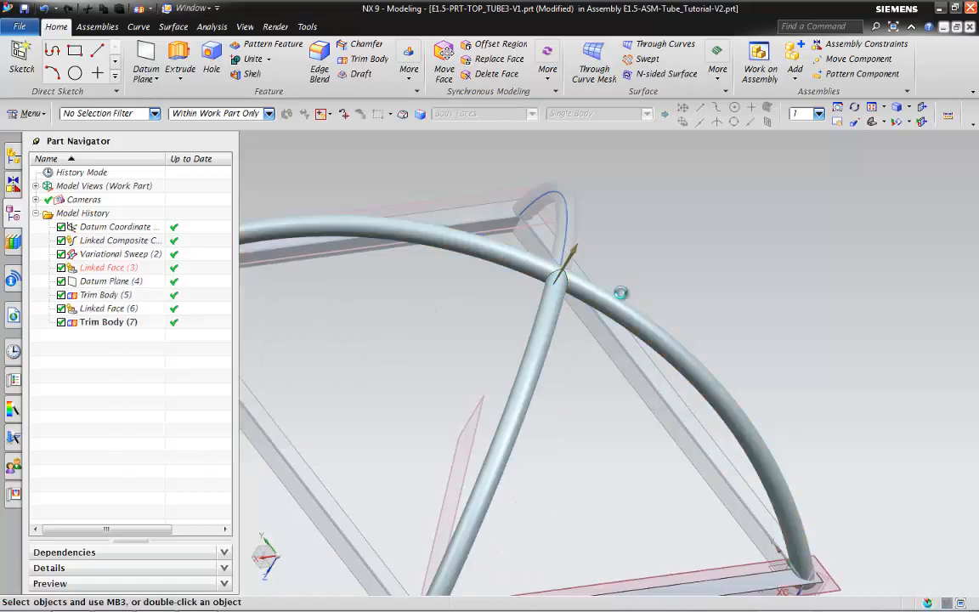
- Make top tube 1 the work part of the assembly
middle_click_drag(527, 365, 582, 327)
scroll(603, 344, "down", 3)
mouse_move(627, 365)
middle_mouse_down()
mouse_move(602, 371)
mouse_move(642, 371)
middle_mouse_up()
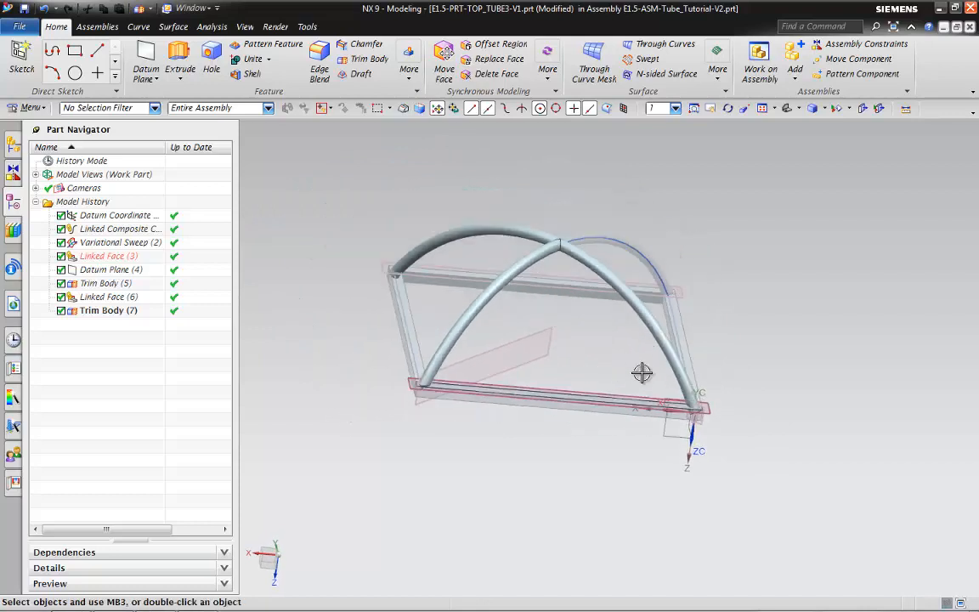
left_click(8, 146)
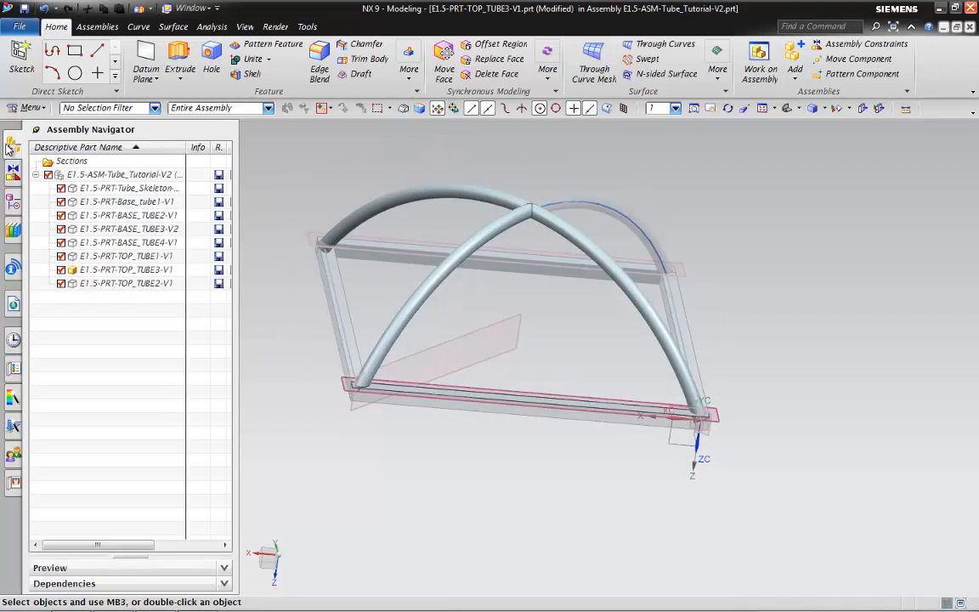
left_click(127, 256)
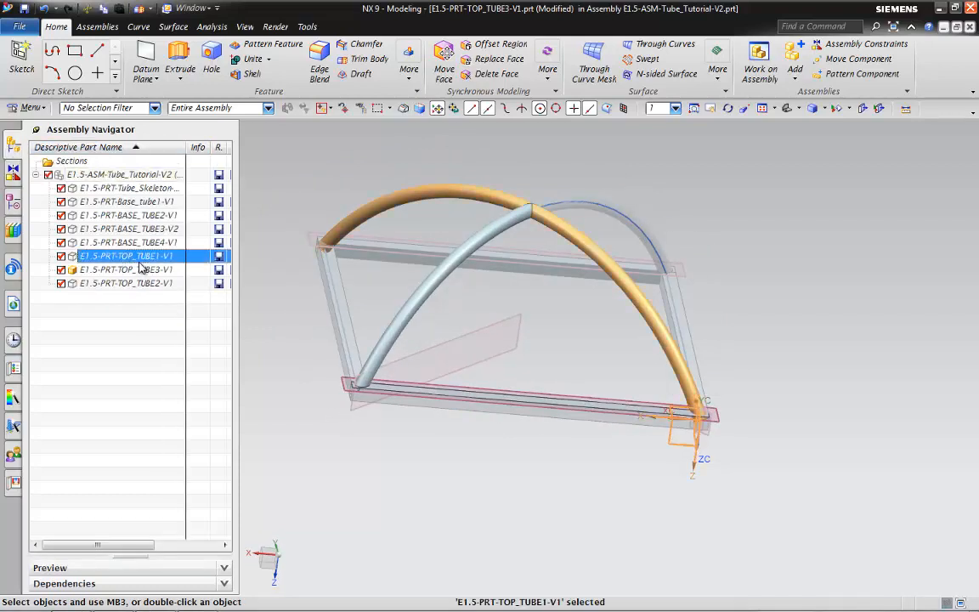
double_click(140, 260)
- Link the upper face of the side base tube at the coordinate origin corner into top tube 1 as a single WAVE face
middle_click_drag(321, 308, 418, 334)
left_click(85, 27)
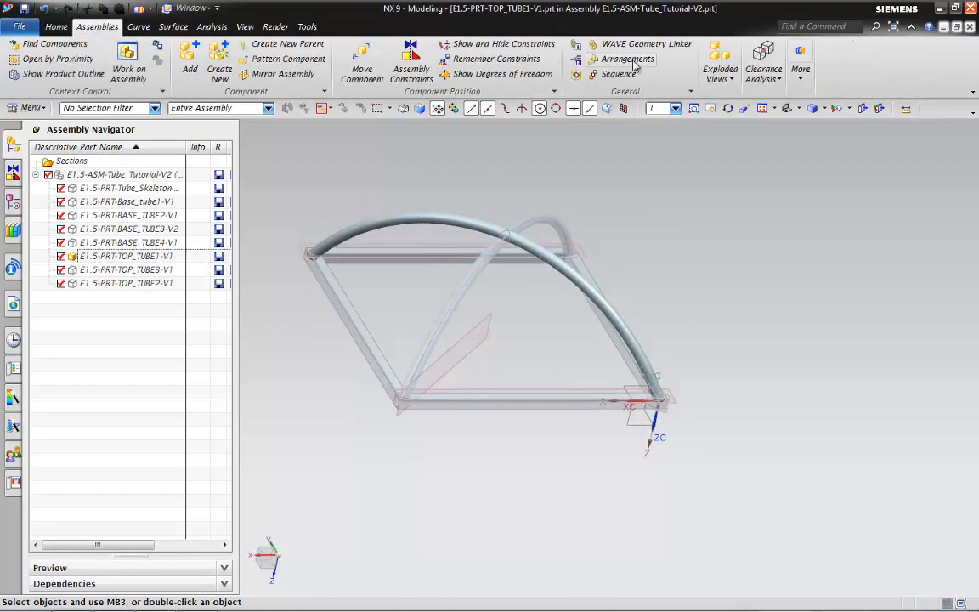
scroll(652, 426, "up", 5)
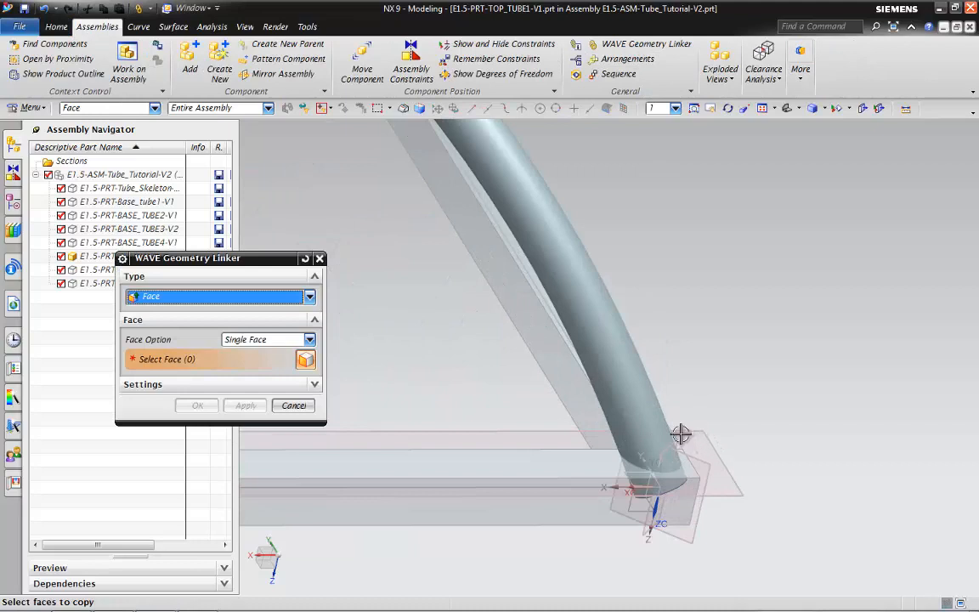
middle_click_drag(783, 457, 666, 422)
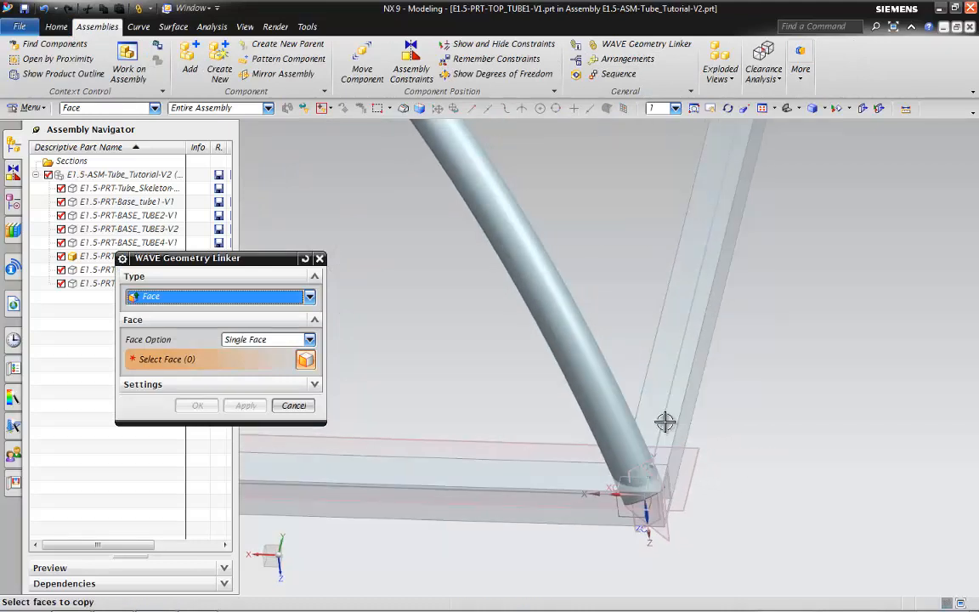
left_click(656, 400)
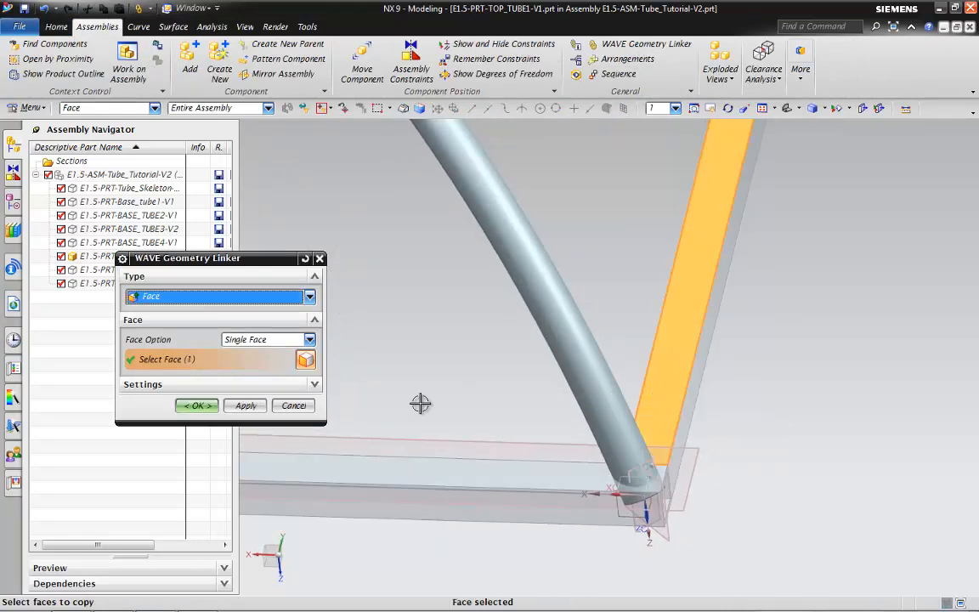
left_click(199, 406)
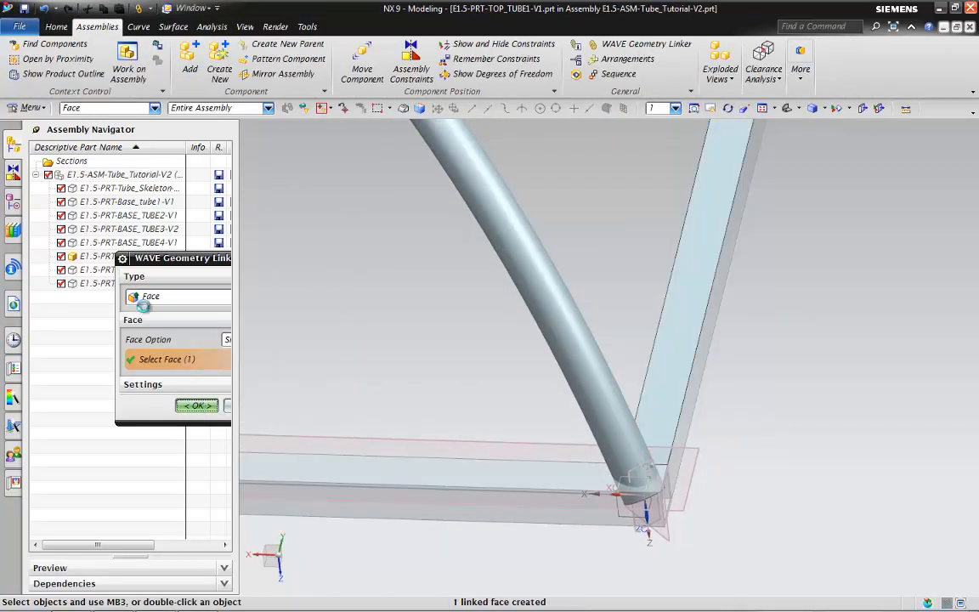
- Create a datum plane on the linked base tube face in top tube 1
left_click(68, 27)
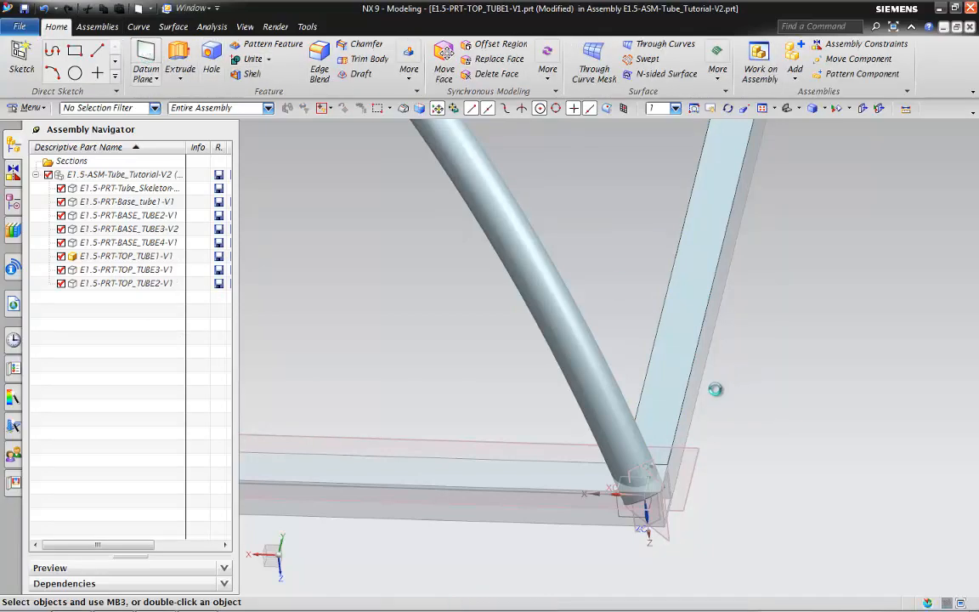
left_click(660, 391)
middle_click_drag(460, 537, 560, 493)
left_click(196, 530)
middle_click_drag(508, 466, 376, 406)
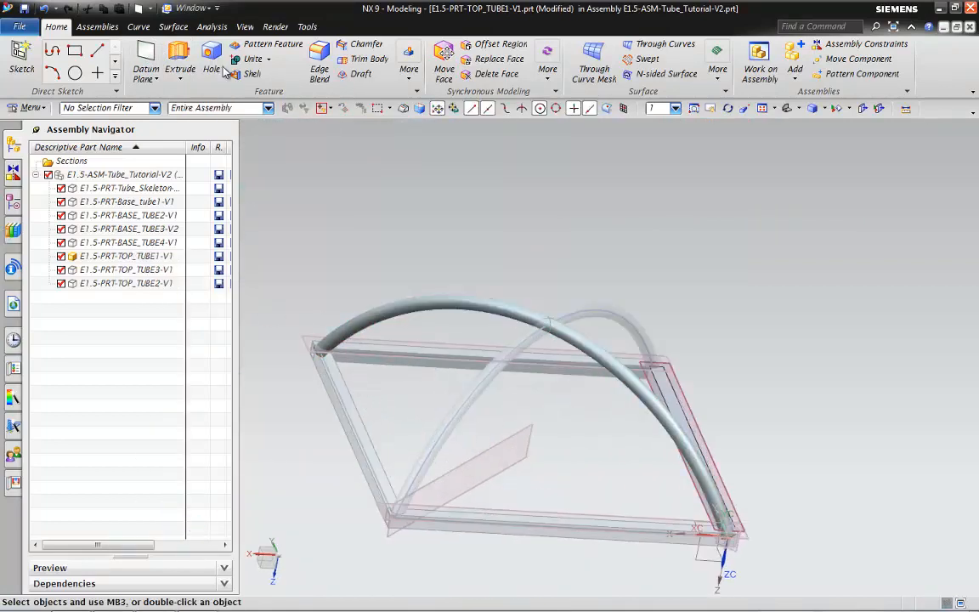
- Trim both ends of top tube 1 with the new datum plane, reversing the direction to keep the arch
left_click(367, 59)
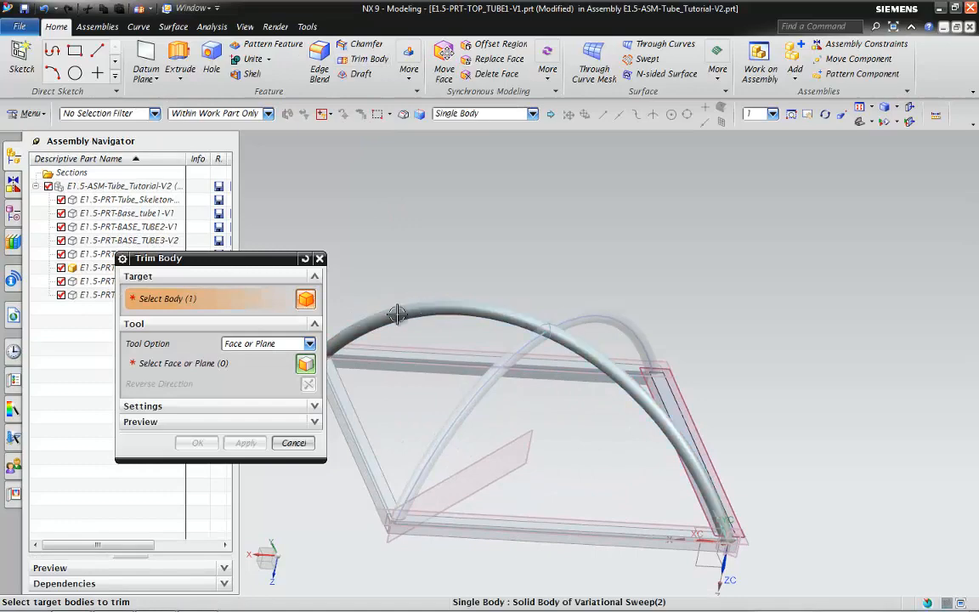
left_click(348, 333)
left_click(192, 371)
left_click(691, 412)
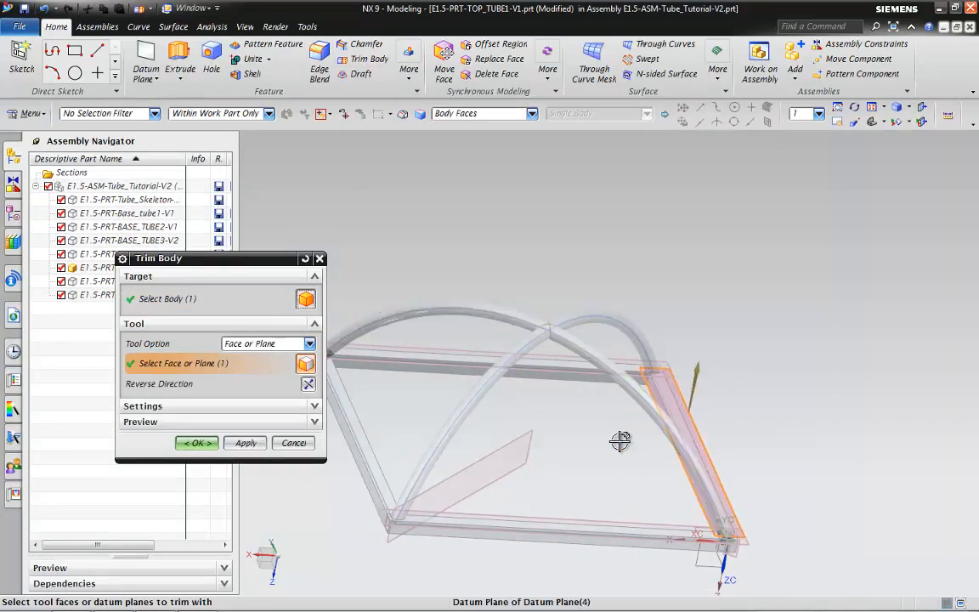
scroll(699, 474, "down", 3)
scroll(671, 494, "up", 5)
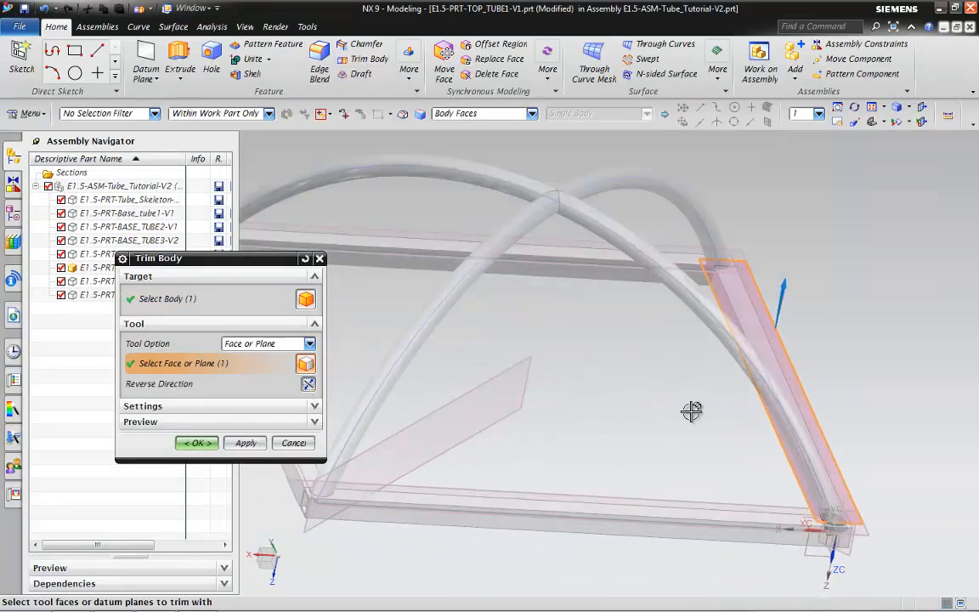
scroll(675, 411, "down", 3)
scroll(474, 186, "up", 8)
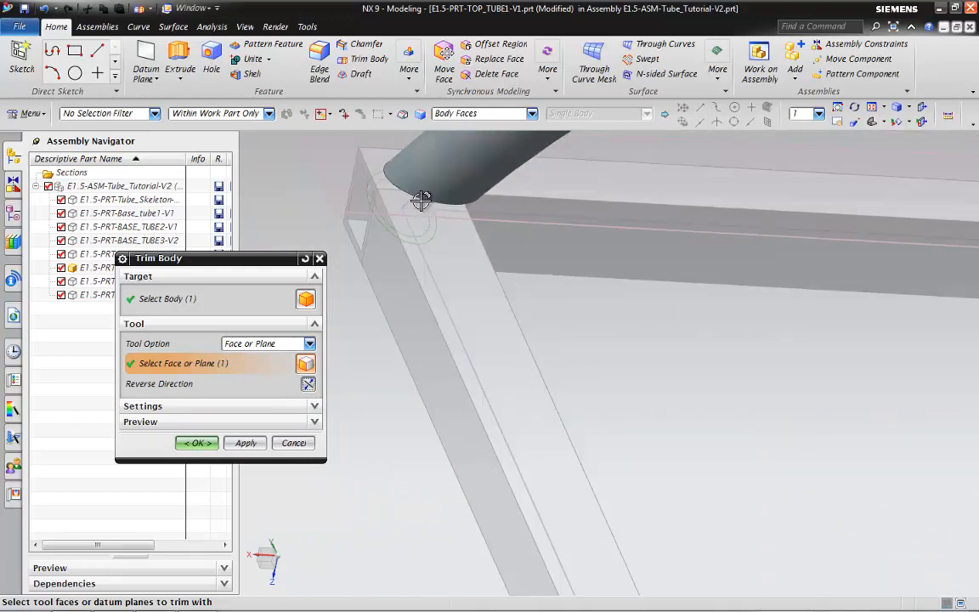
scroll(420, 199, "down", 8)
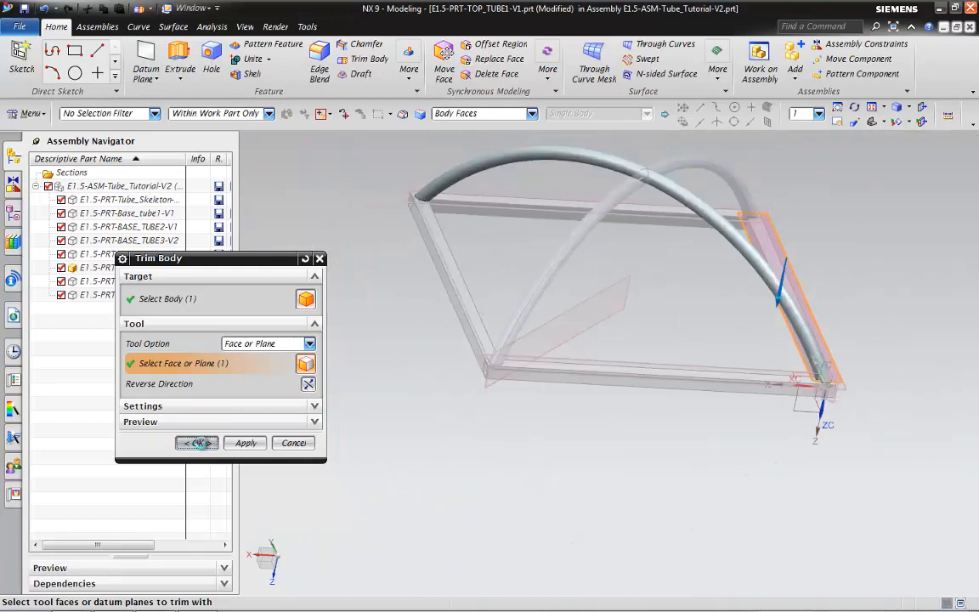
left_click(196, 442)
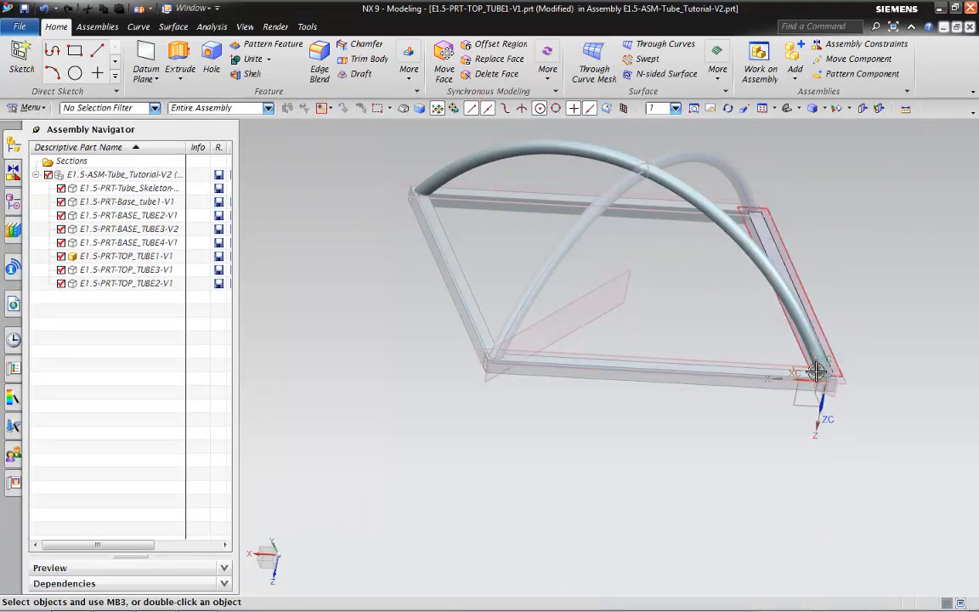
- Make the top-level tube assembly the work part and inspect the trimmed frame and its joints
middle_click_drag(511, 216, 714, 323)
double_click(146, 175)
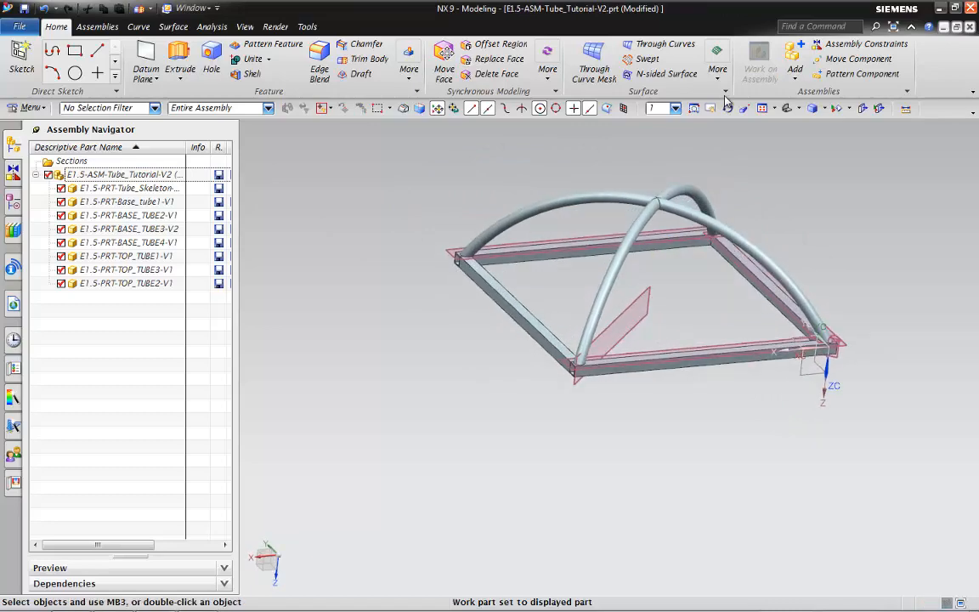
scroll(763, 292, "down", 3)
middle_click_drag(769, 308, 510, 323)
scroll(760, 319, "up", 6)
scroll(801, 341, "down", 5)
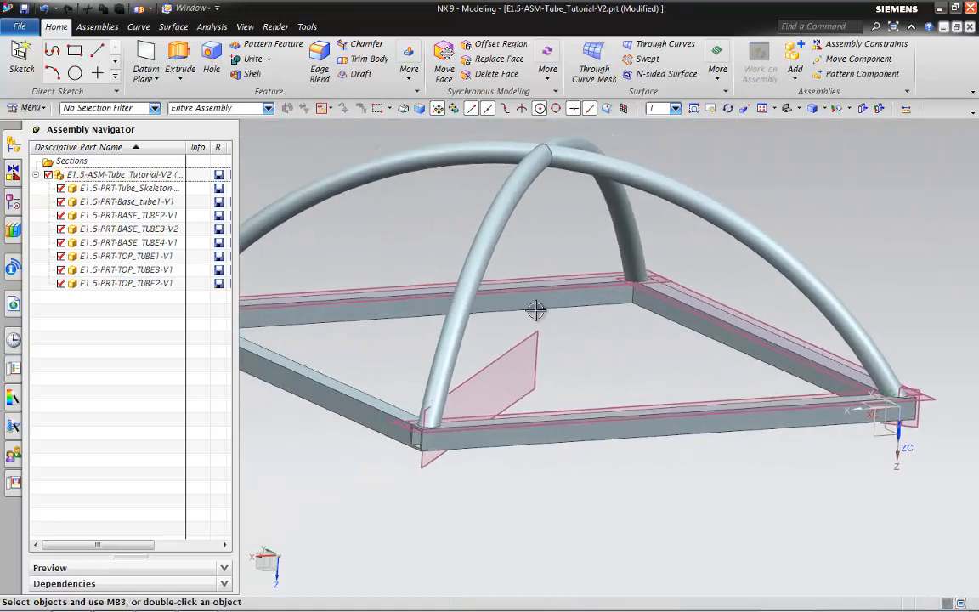
scroll(613, 349, "down", 3)
middle_click_drag(613, 349, 758, 146)
- Hide all sheet bodies, sketches, curves and datums in the assembly
left_click(846, 108)
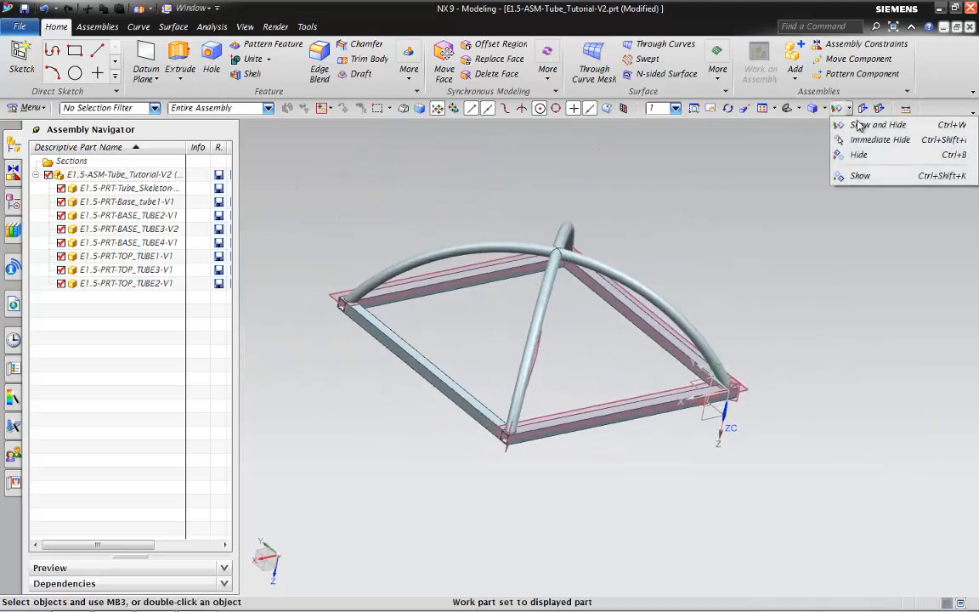
left_click(852, 126)
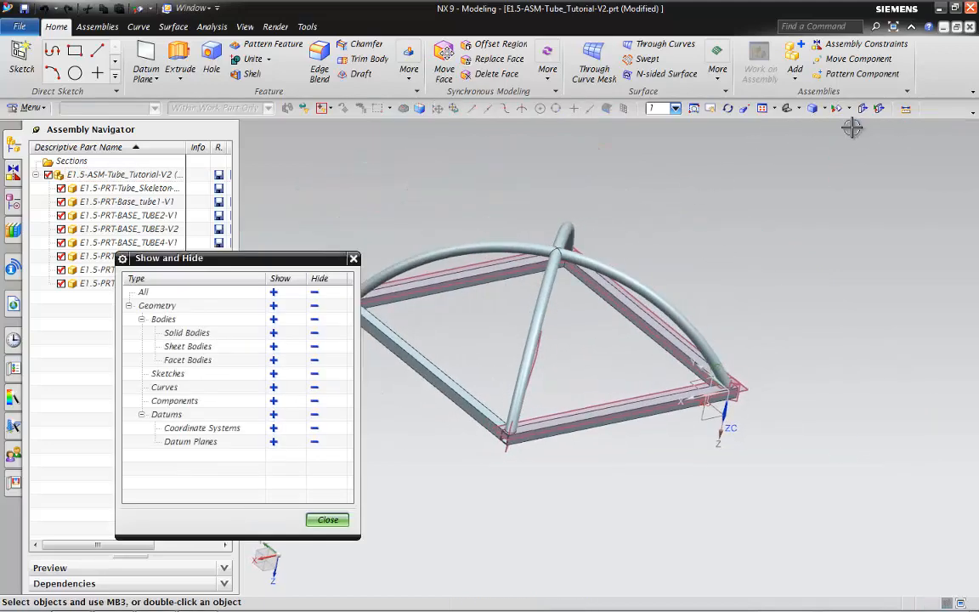
left_click(315, 347)
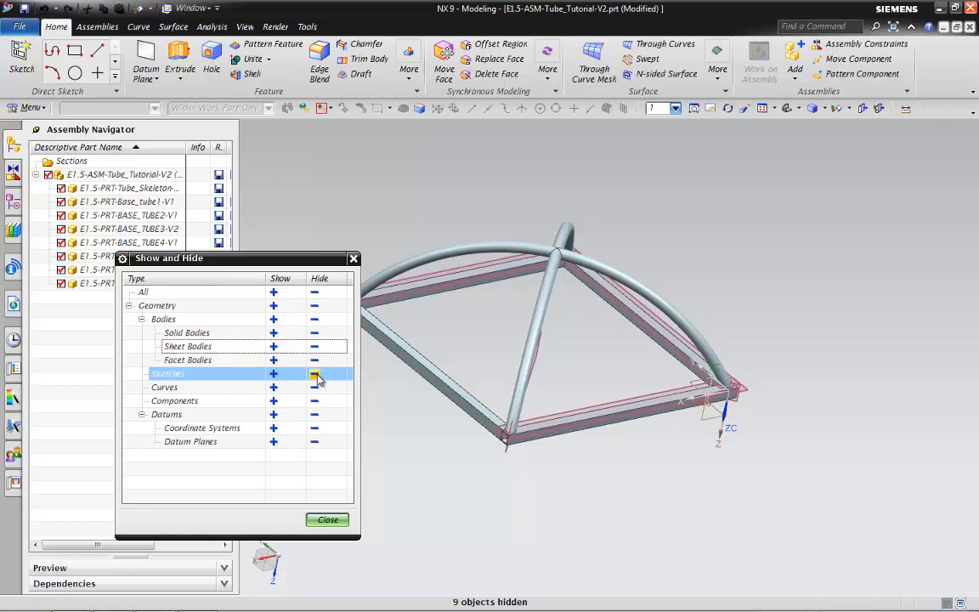
left_click(315, 375)
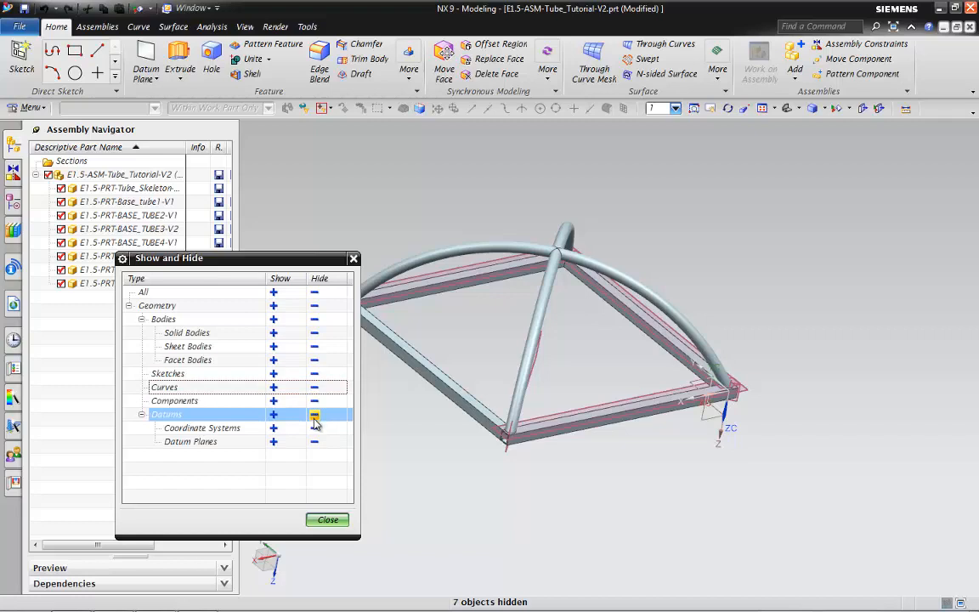
left_click(314, 416)
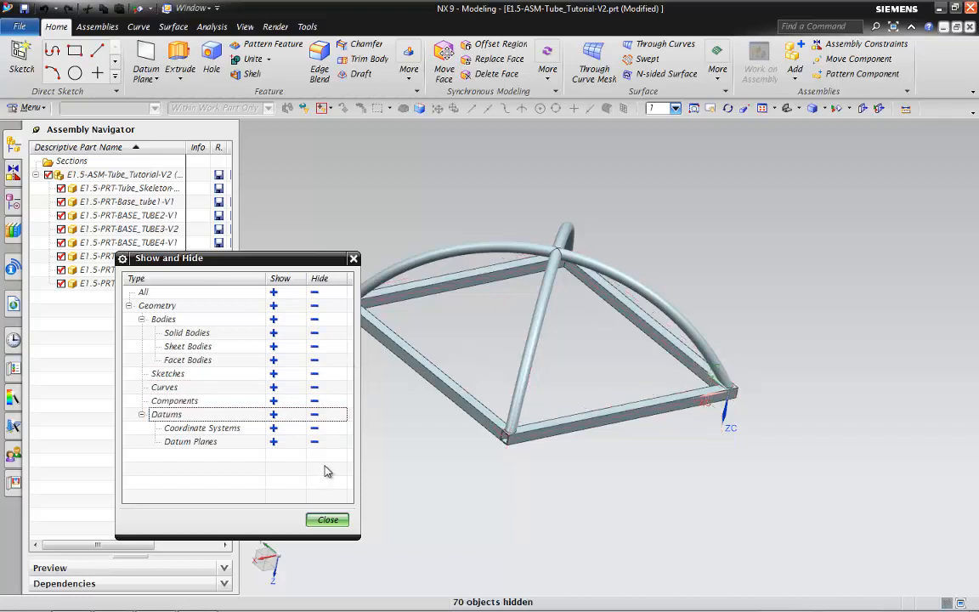
- Examine the cleaned-up tube frame and how top tube 3 meets the other tubes from several angles
left_click(328, 520)
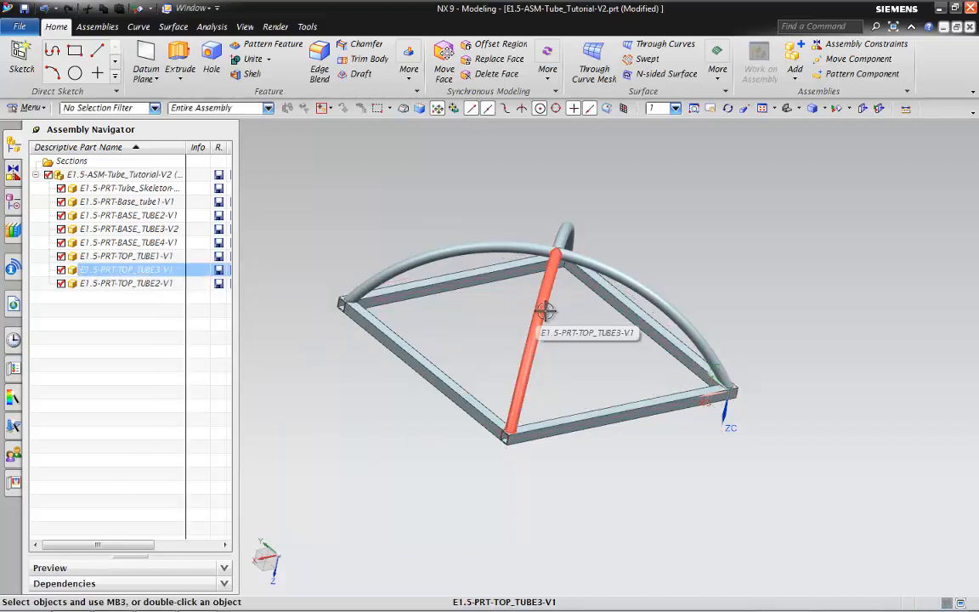
middle_click_drag(551, 317, 508, 292)
left_click(508, 295)
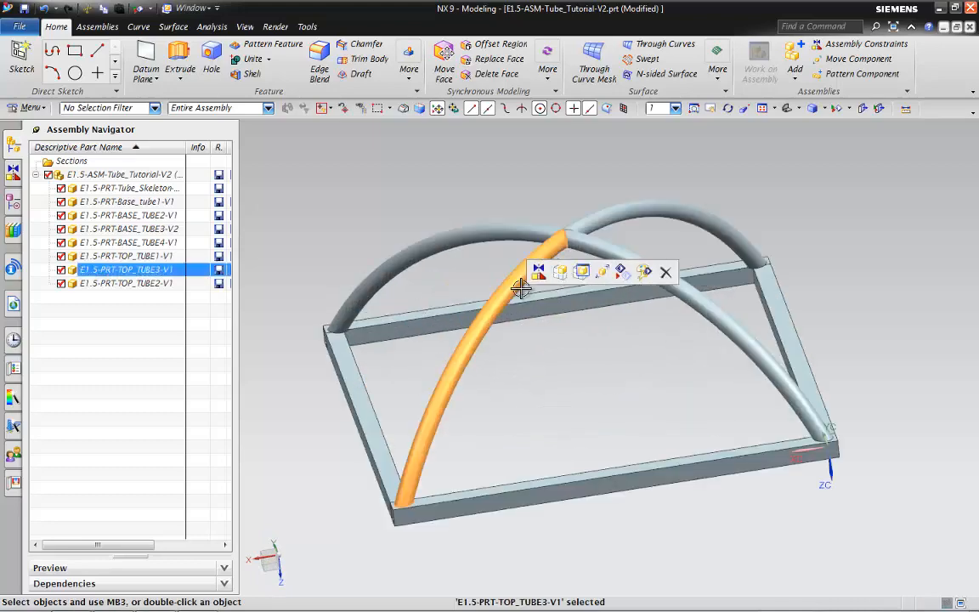
scroll(518, 280, "up", 3)
middle_click_drag(579, 409, 561, 383)
scroll(562, 382, "down", 5)
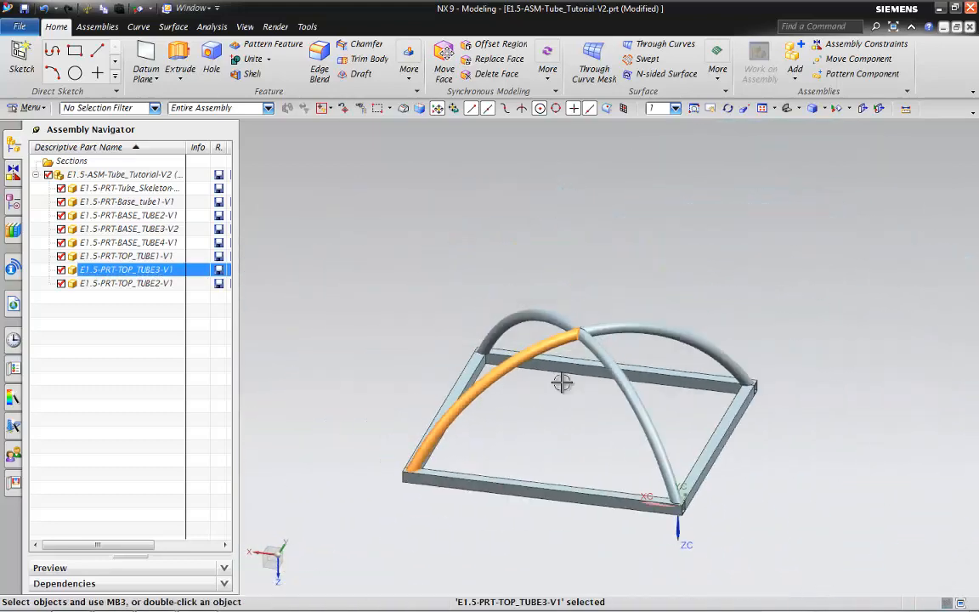
scroll(537, 441, "up", 5)
scroll(537, 441, "down", 1)
middle_click_drag(537, 441, 550, 421)
scroll(595, 374, "down", 5)
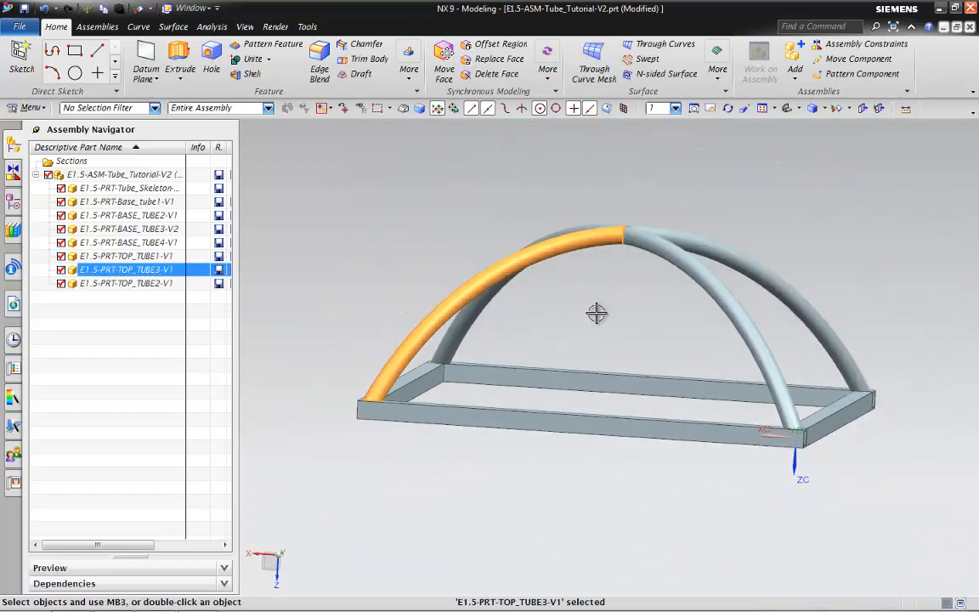
- Make top tube 3 the displayed part to show it on its own
right_click(551, 247)
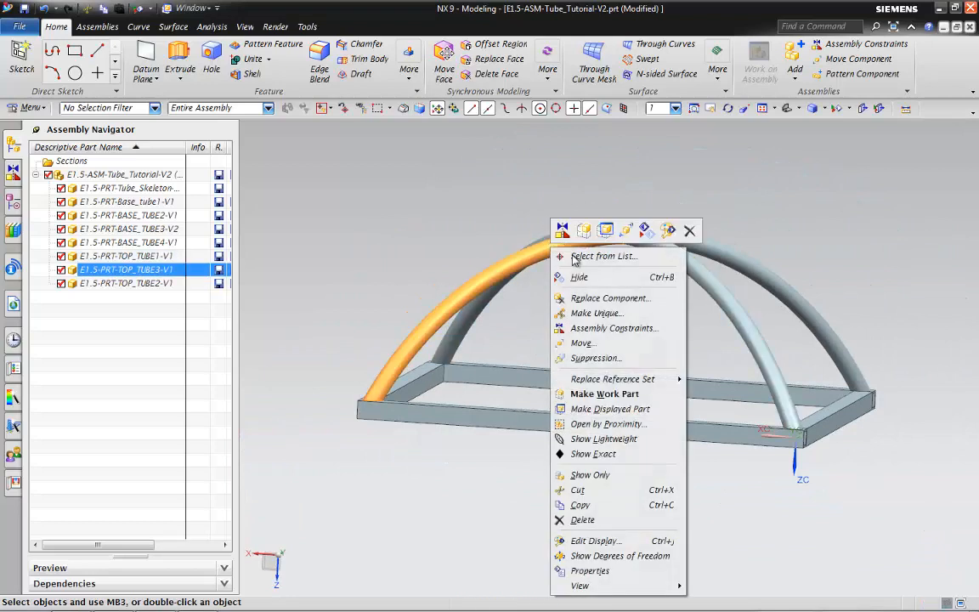
left_click(595, 408)
scroll(660, 419, "up", 5)
middle_click_drag(661, 416, 679, 255)
- Hide the sheet bodies, curves and datums in top tube 3, keeping its solid body shown
left_click(848, 109)
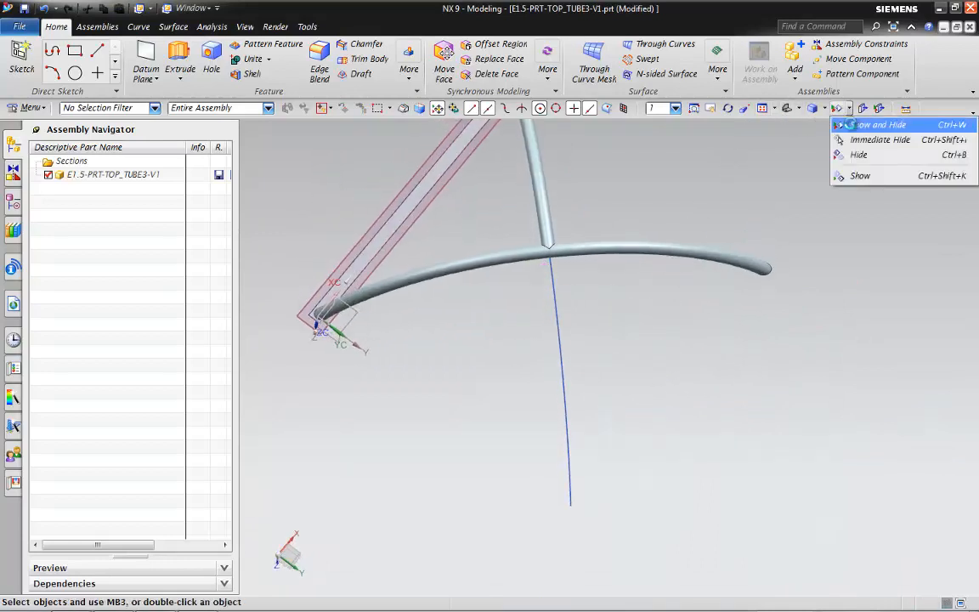
left_click(866, 122)
left_click(315, 332)
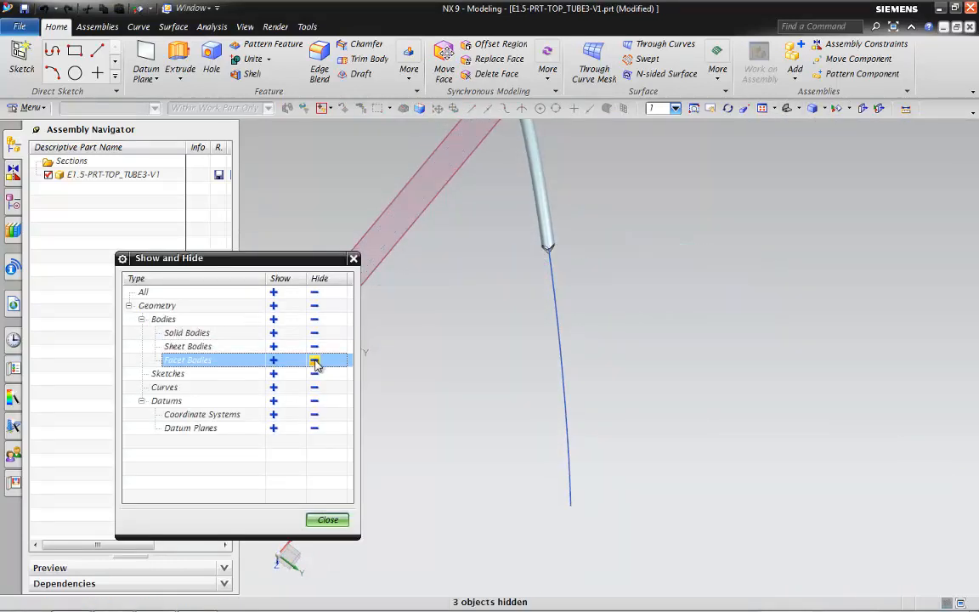
left_click(315, 387)
left_click(314, 400)
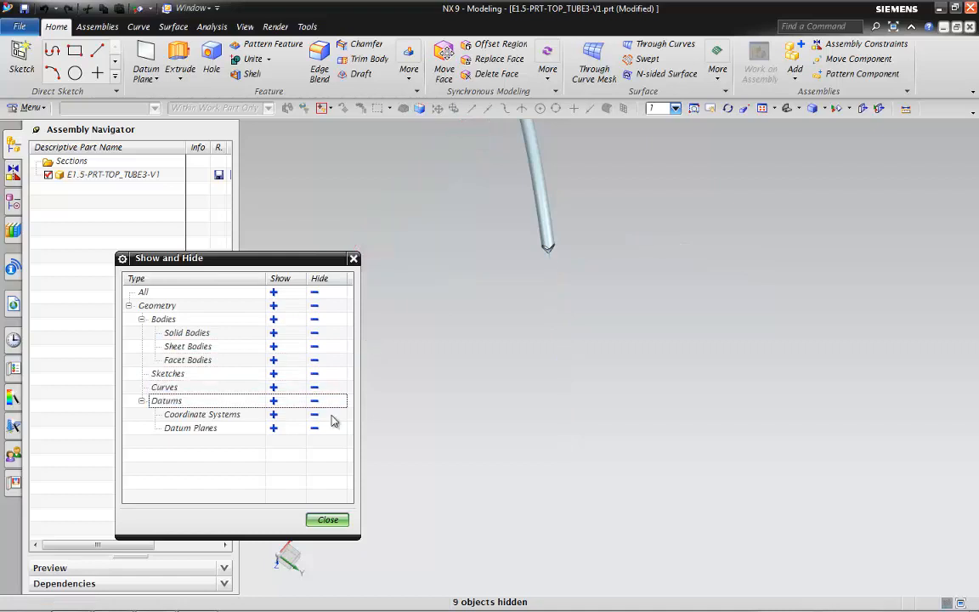
left_click(327, 520)
- Examine the trimmed ends of top tube 3 up close
middle_click_drag(555, 382, 568, 325)
scroll(538, 343, "up", 5)
scroll(567, 325, "down", 5)
scroll(437, 272, "up", 4)
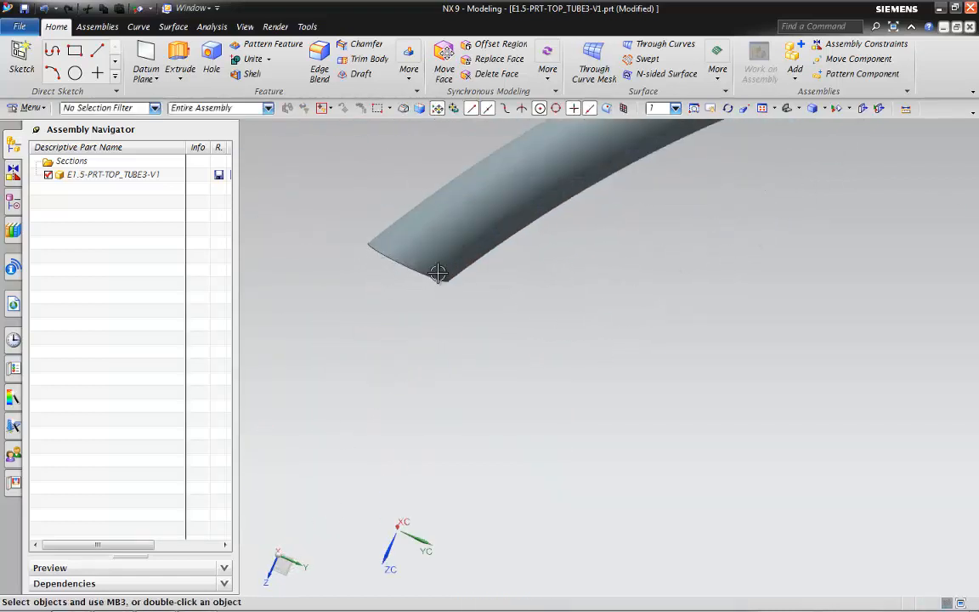
middle_click_drag(438, 272, 349, 389)
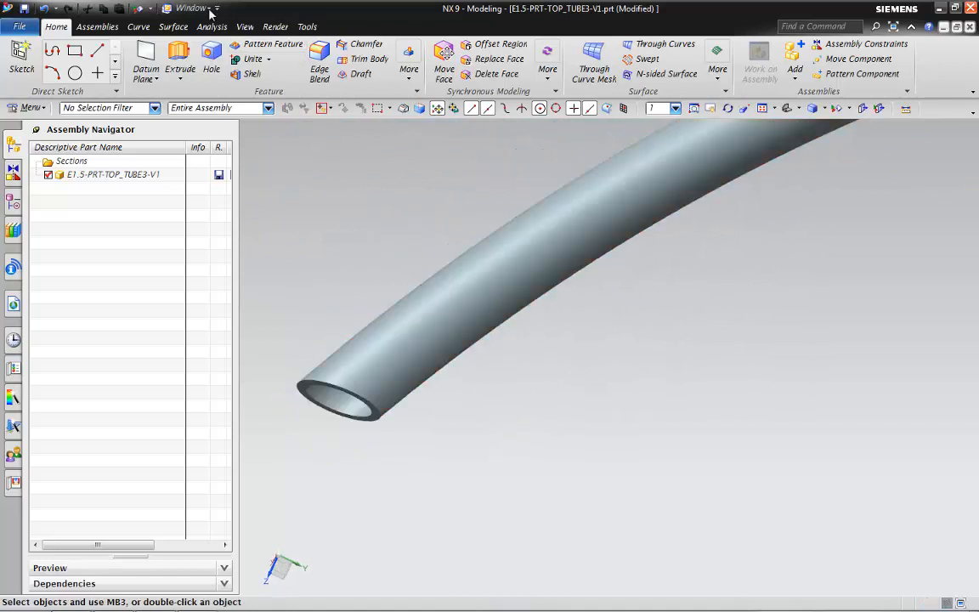
- Return to the E1.5-ASM-Tube_Tutorial-V2 assembly window, make the top-level assembly the work part and restore the trimetric view
left_click(209, 10)
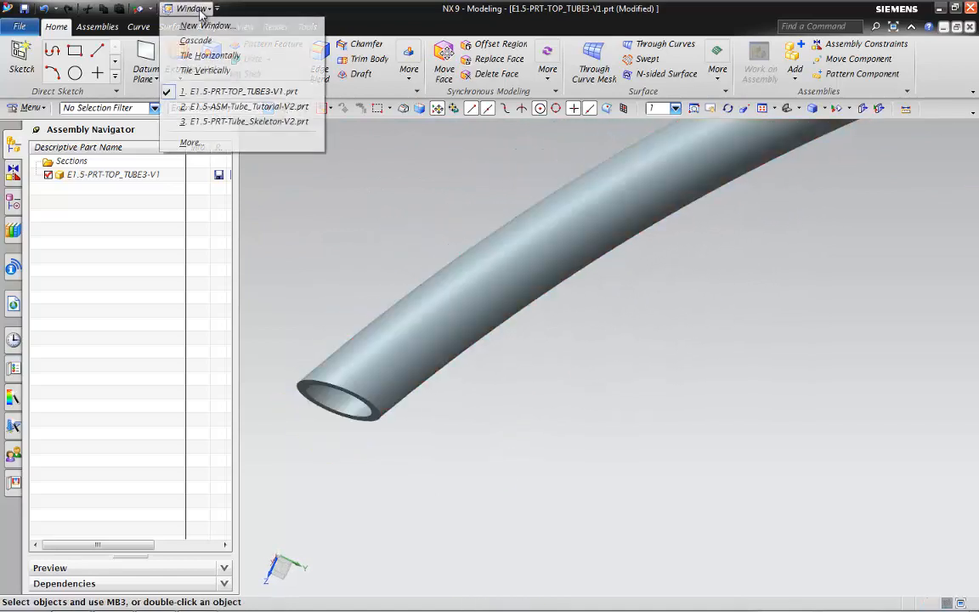
left_click(217, 107)
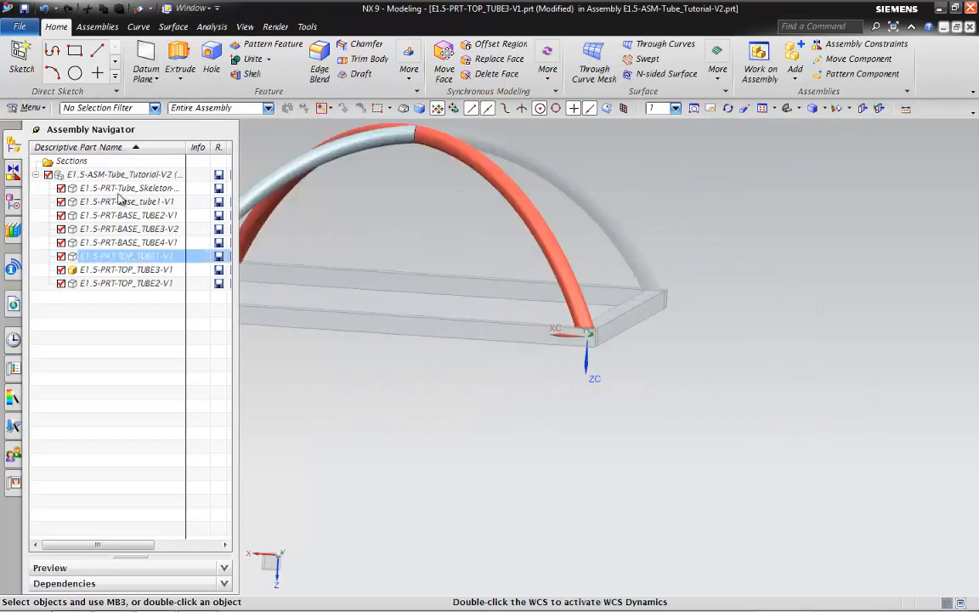
double_click(93, 175)
key("Home")
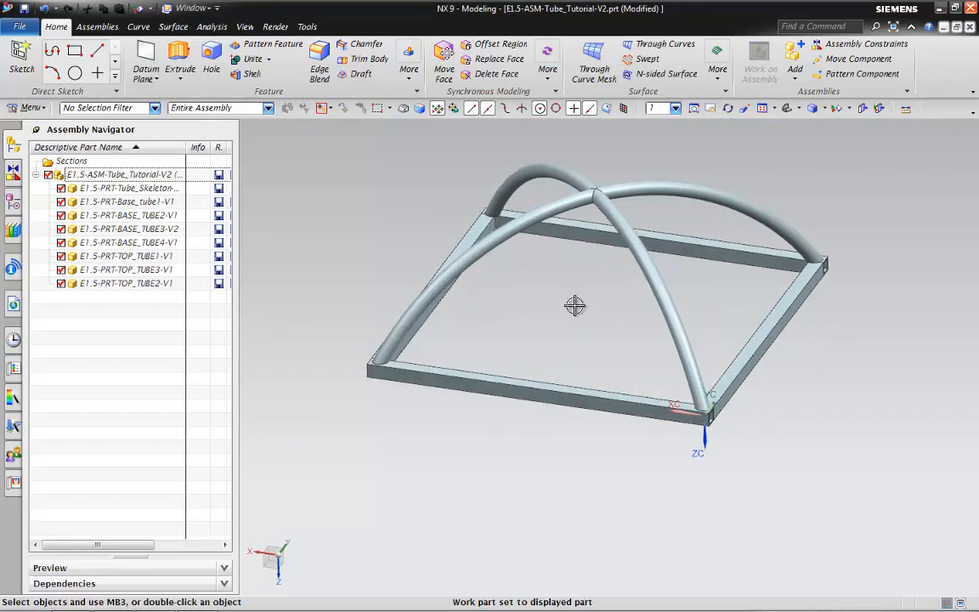
- Select the skeleton part in the assembly and examine the finished tube frame from all sides
middle_click_drag(574, 305, 277, 231)
left_click(160, 194)
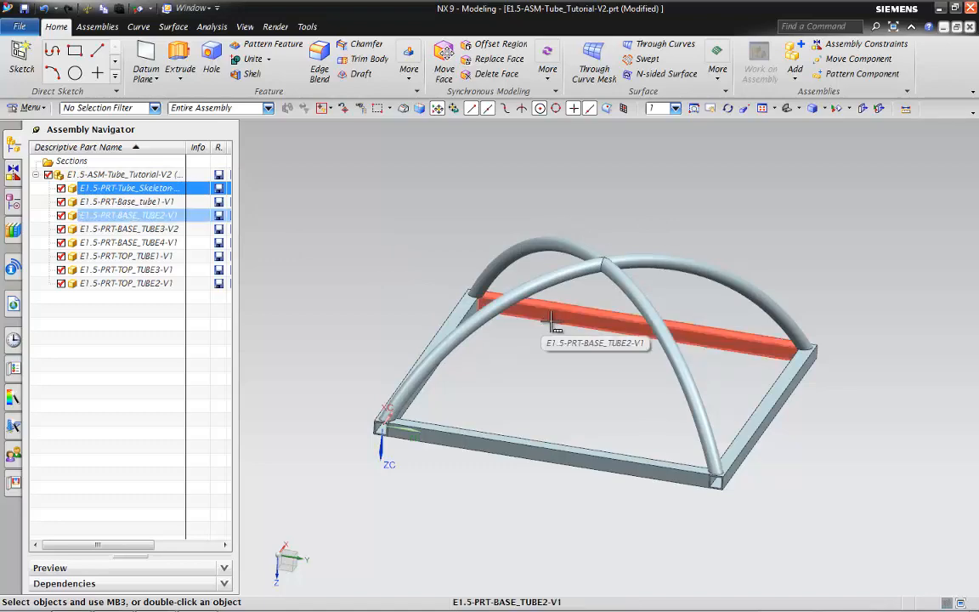
middle_click_drag(527, 339, 478, 410)
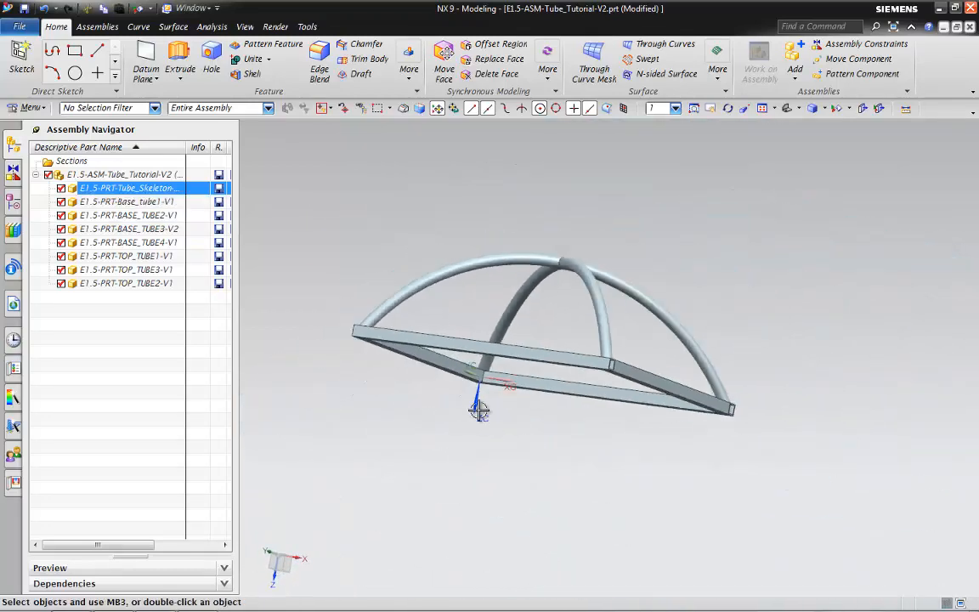
scroll(478, 411, "up", 5)
middle_click_drag(489, 354, 645, 438)
scroll(487, 434, "down", 5)
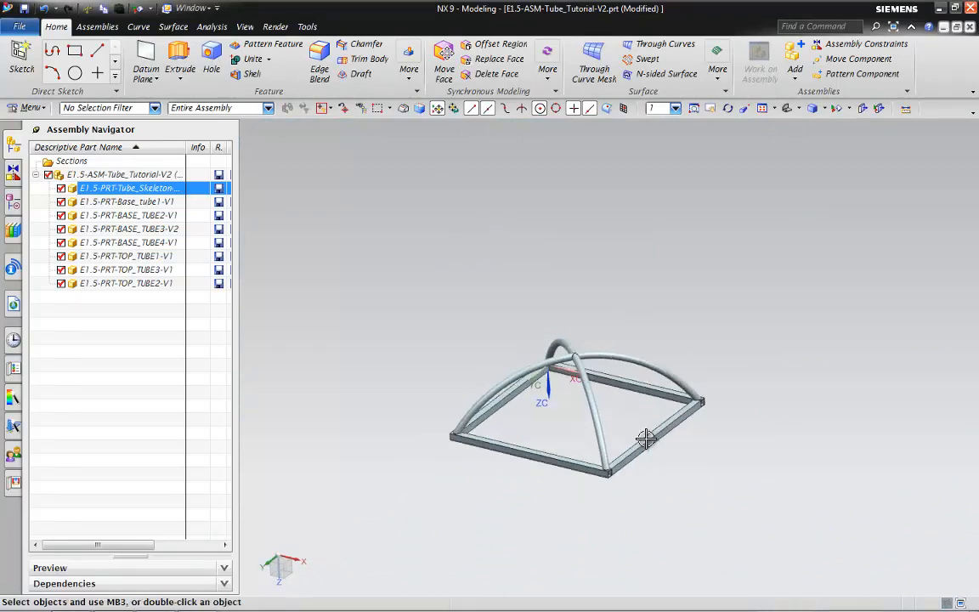
scroll(646, 438, "up", 2)
middle_click_drag(463, 389, 485, 403)
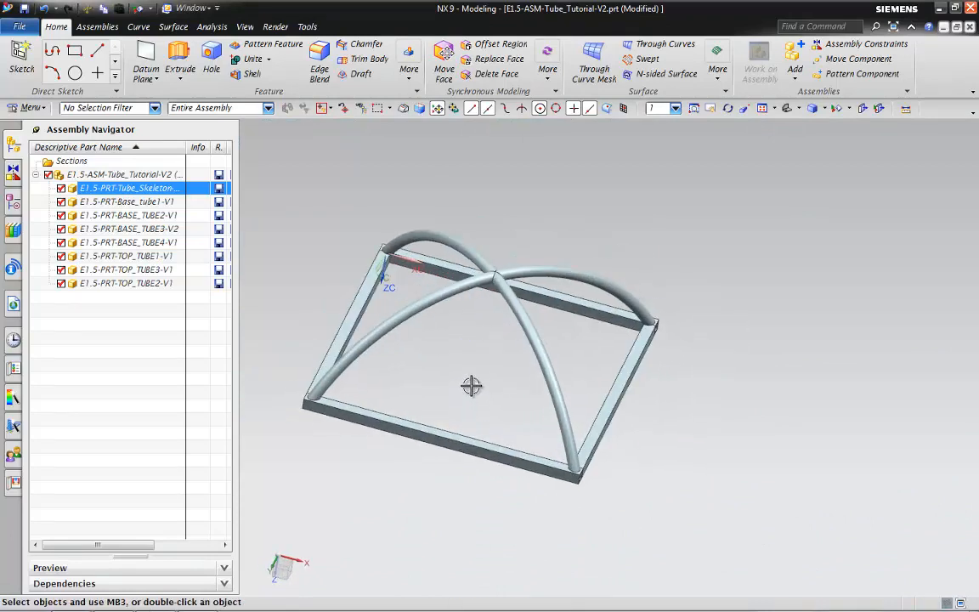
middle_click_drag(463, 383, 507, 400)
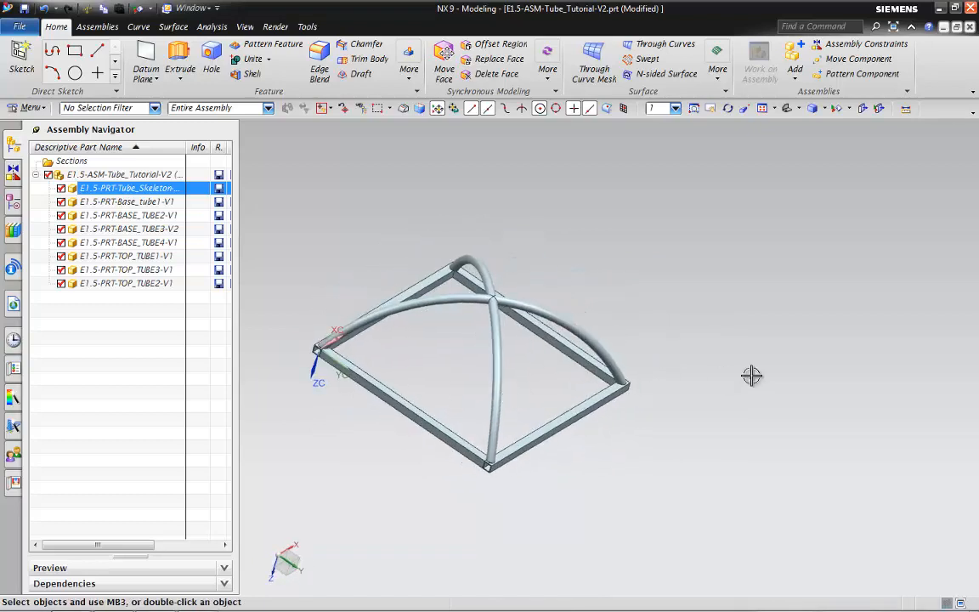